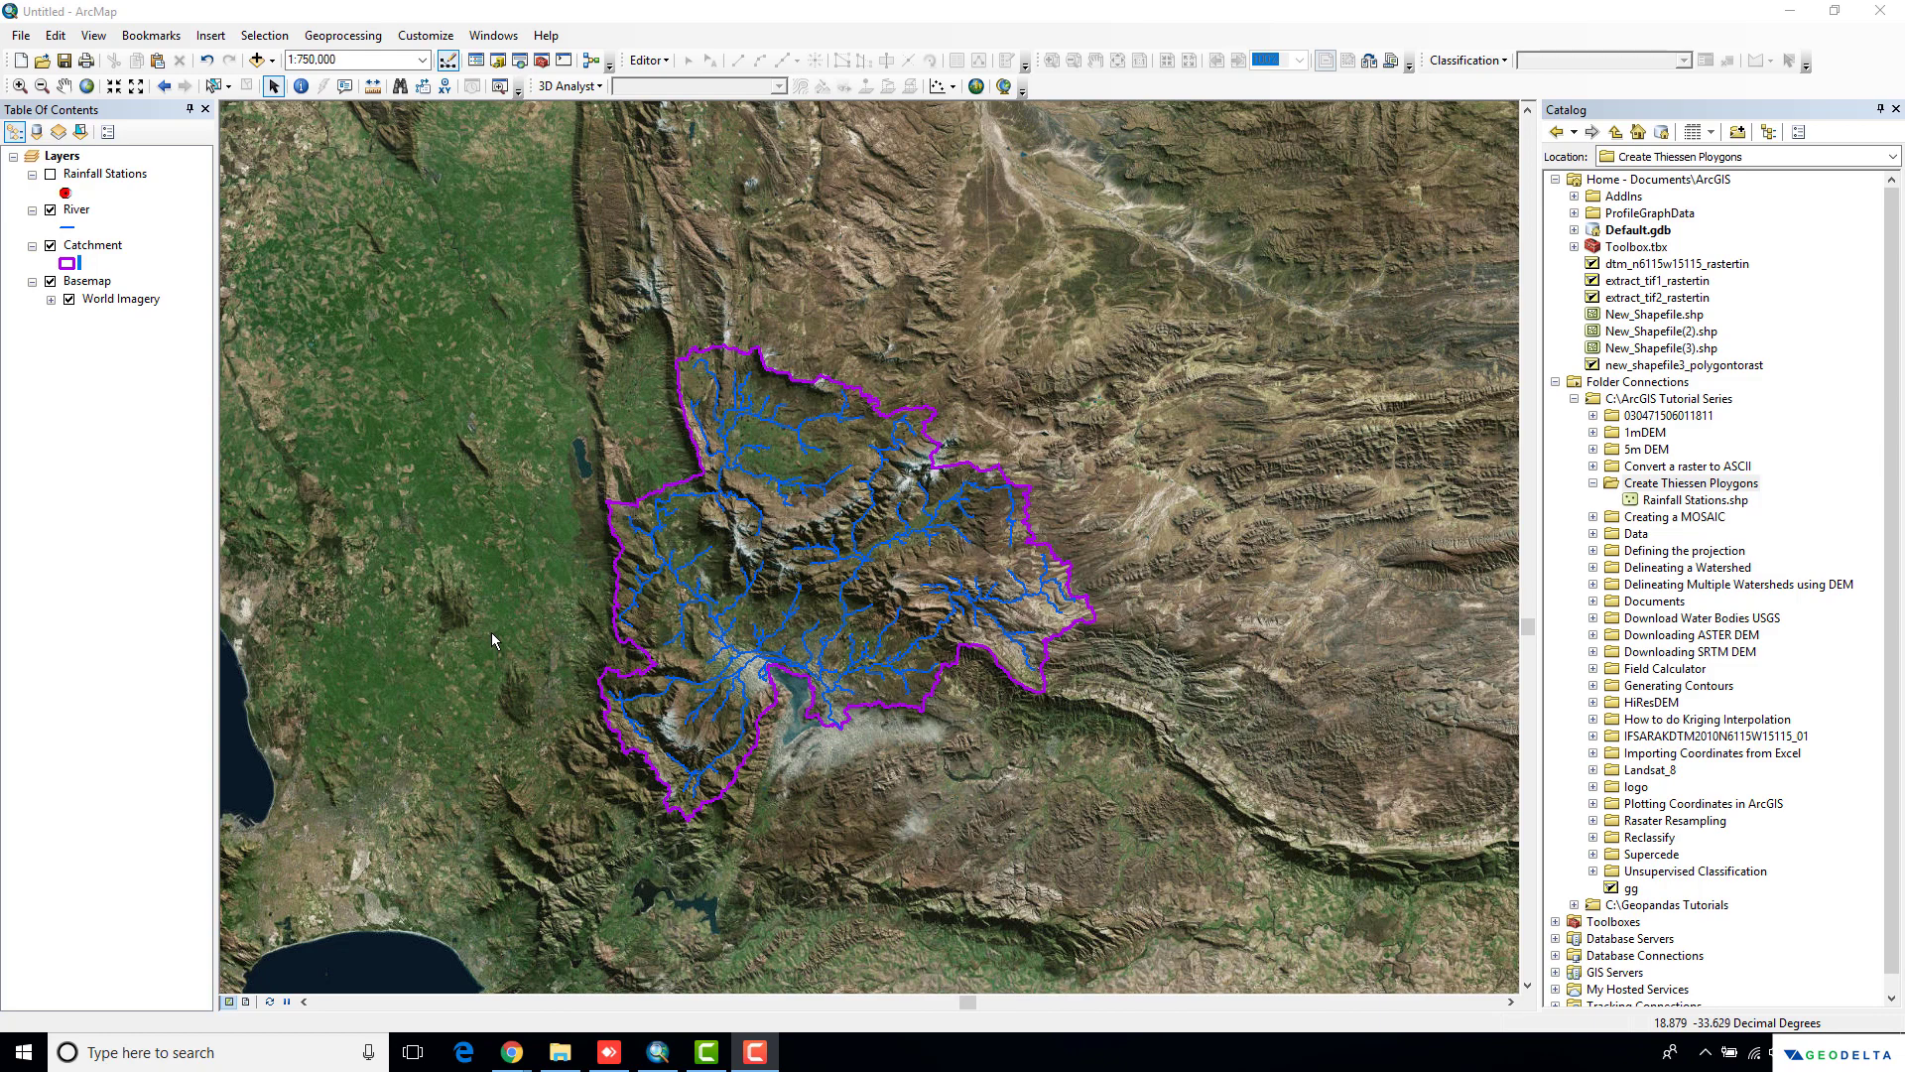
Hide the Basemap and World Imagery layers and display the Rainfall Stations layer on the map
drag(582, 530, 554, 548)
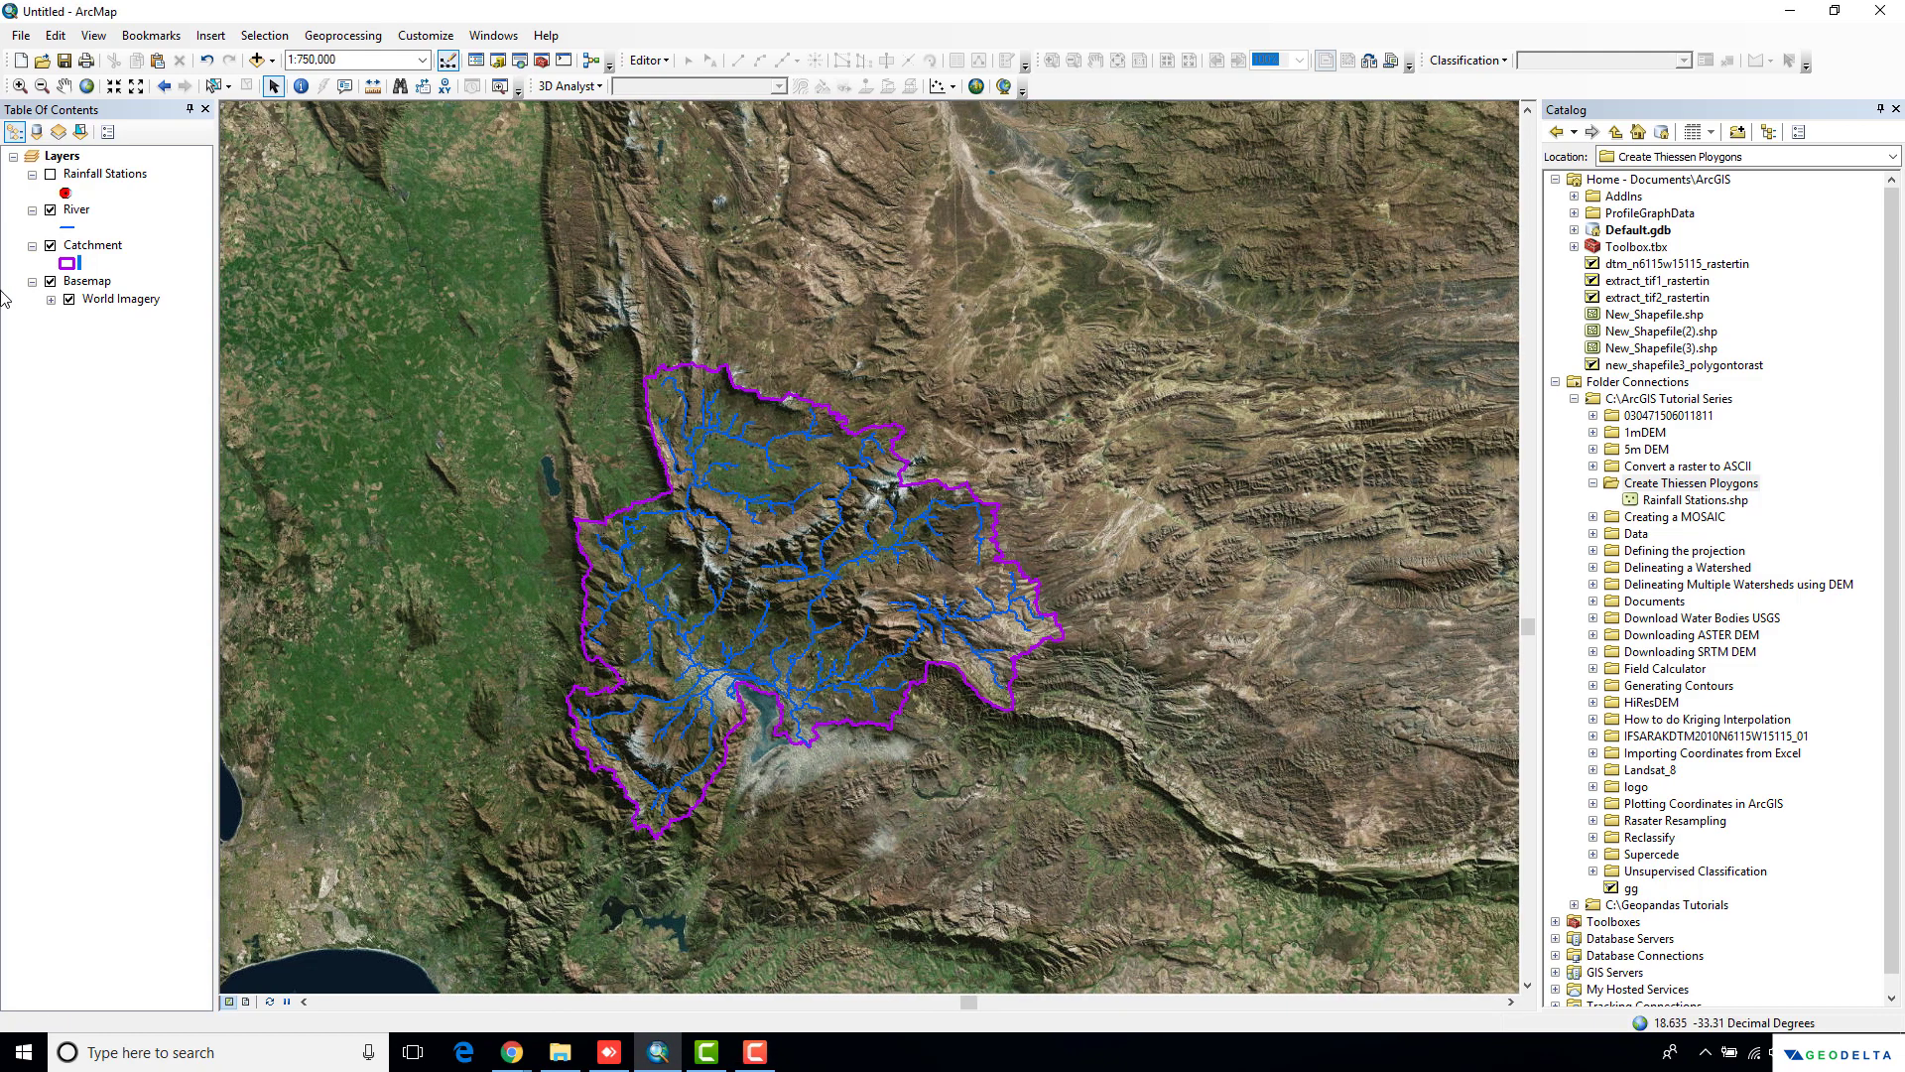
click(50, 280)
click(67, 300)
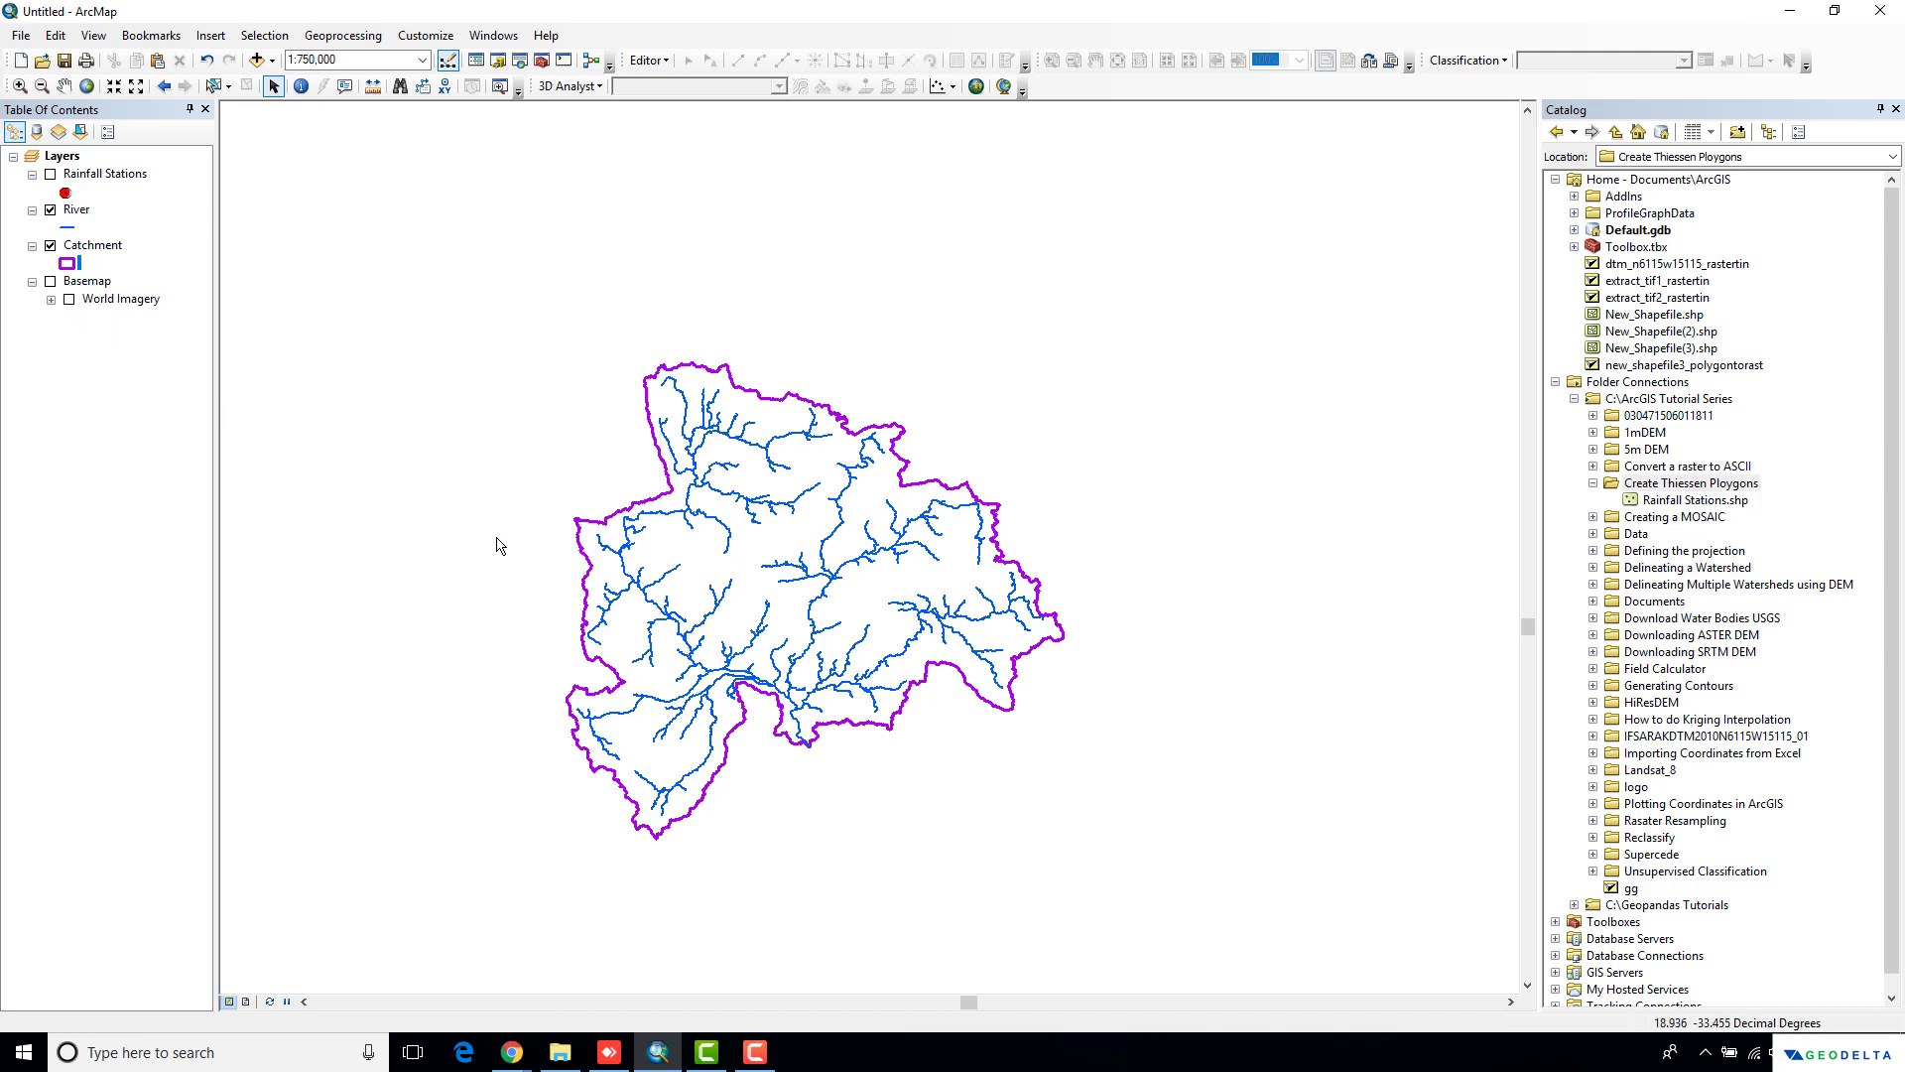
click(51, 174)
drag(433, 534, 472, 506)
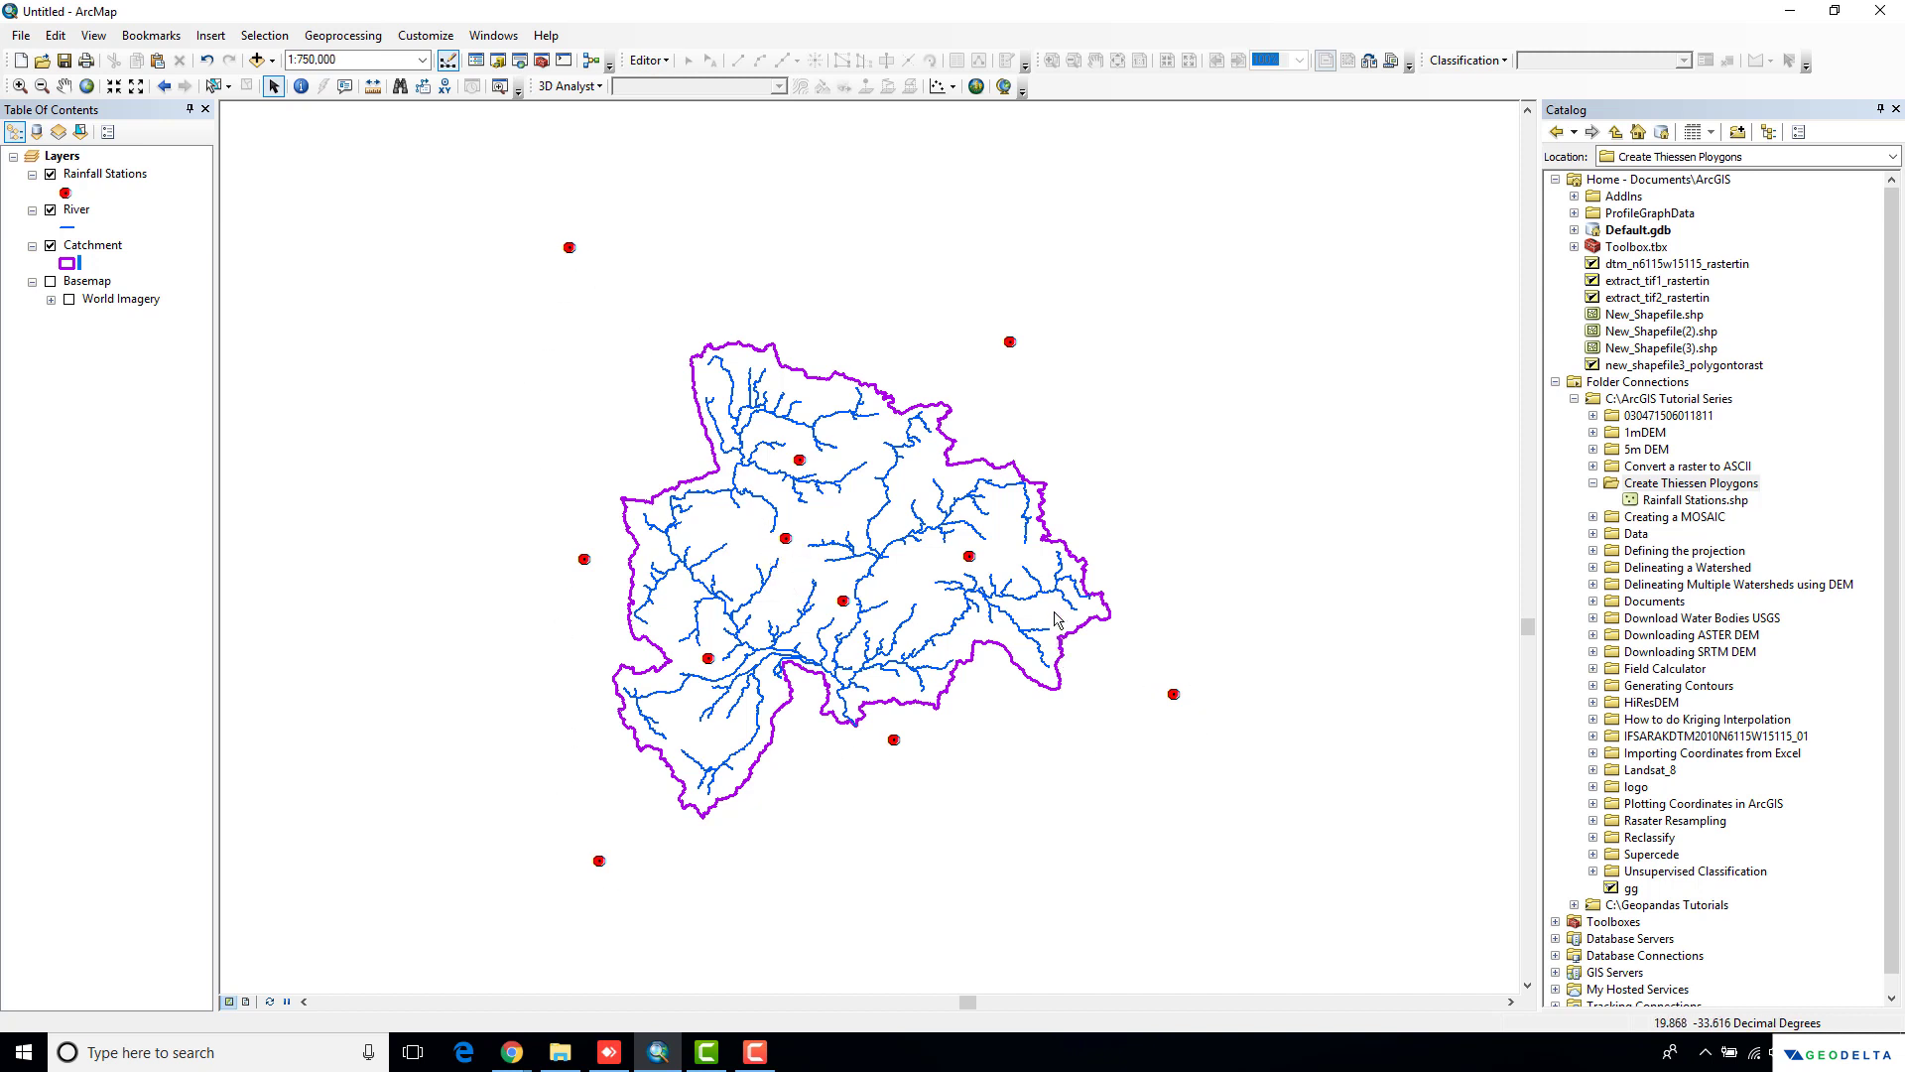
scroll(1055, 617, up, 1)
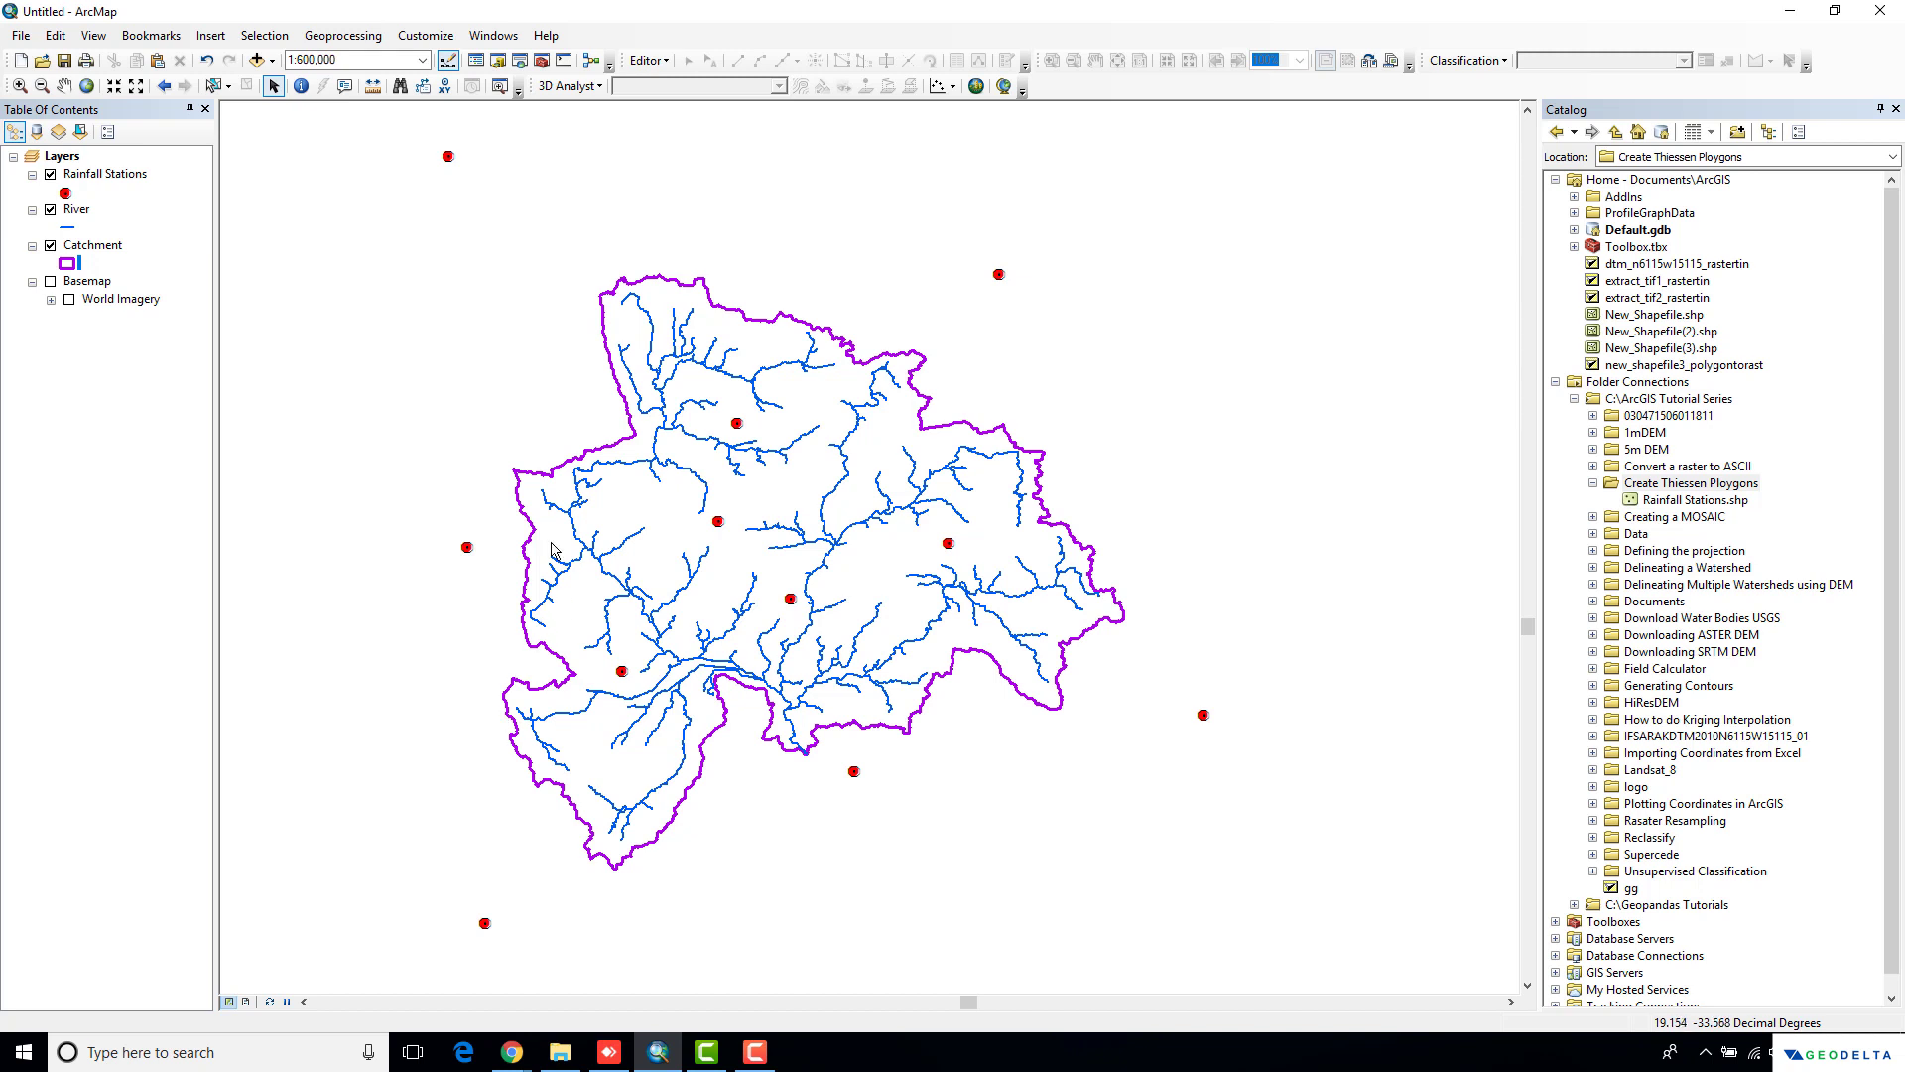
scroll(466, 568, down, 1)
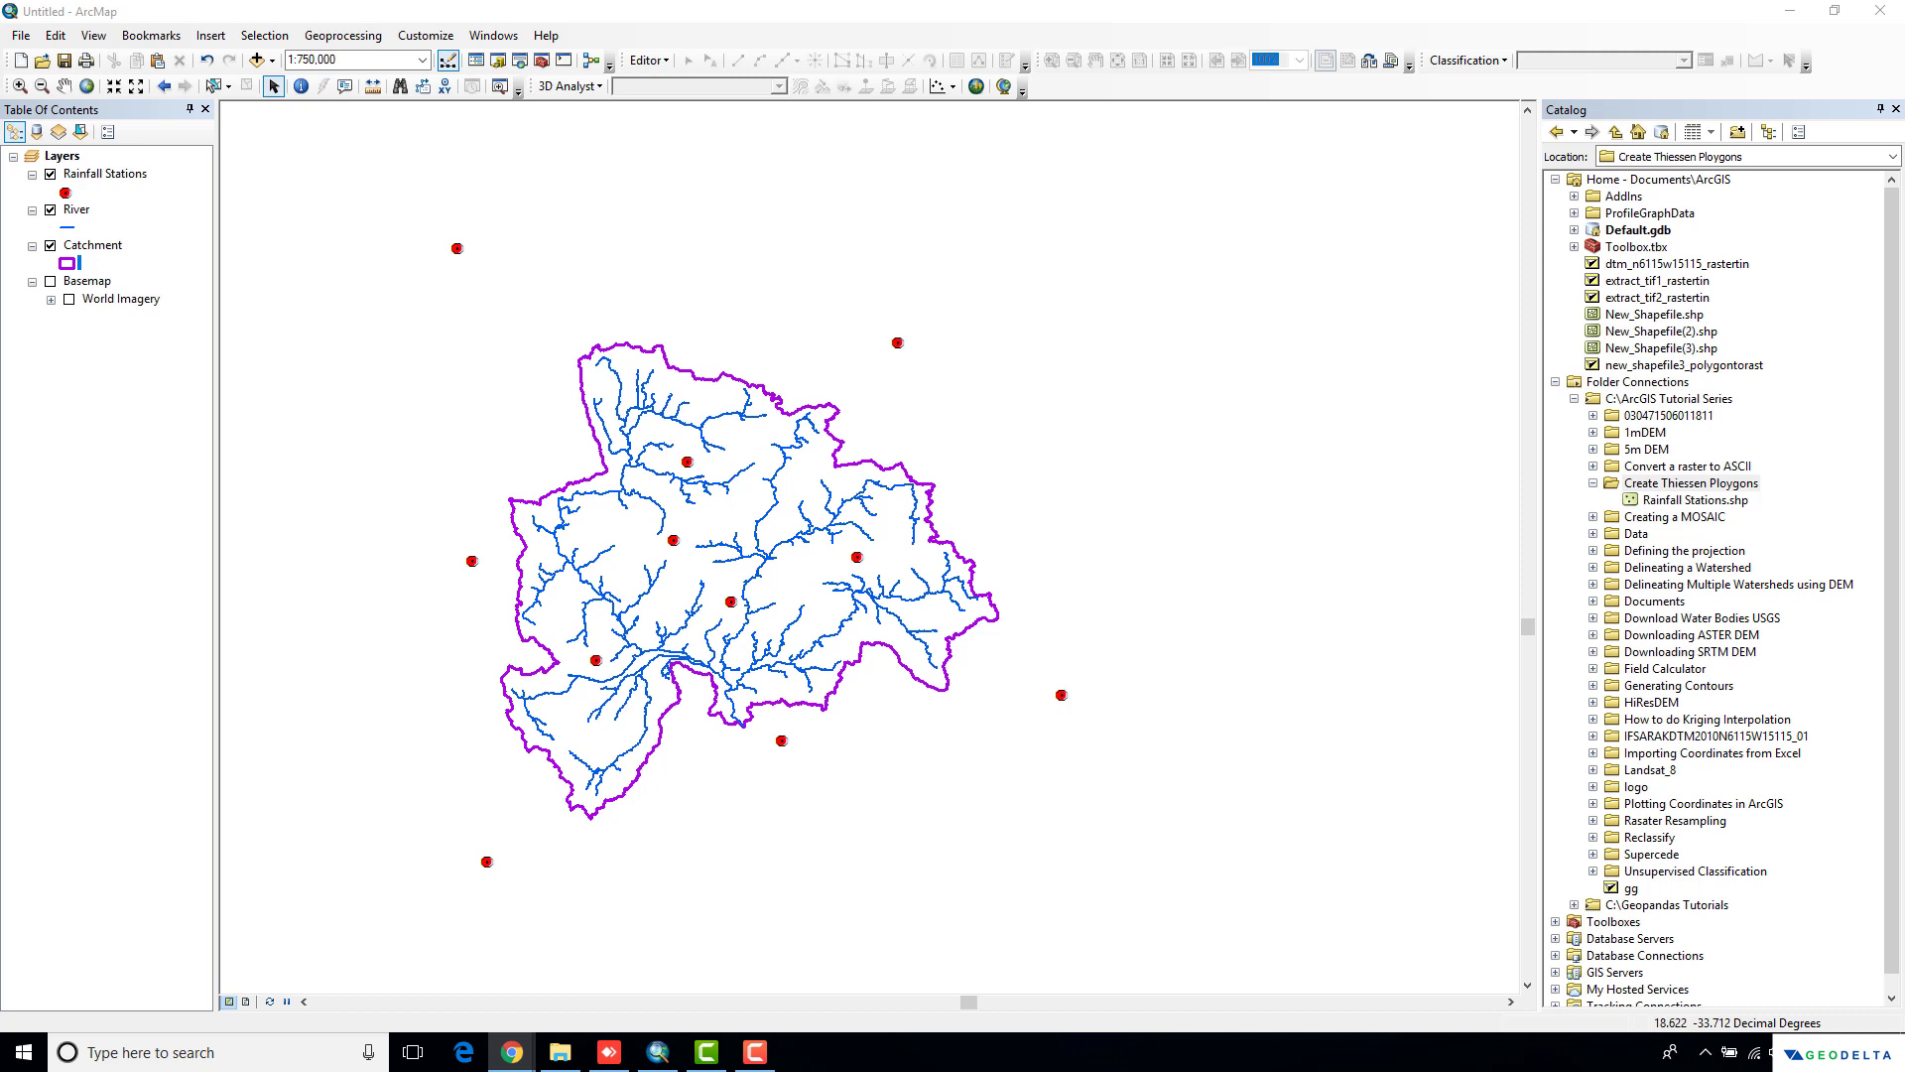
drag(401, 631, 539, 579)
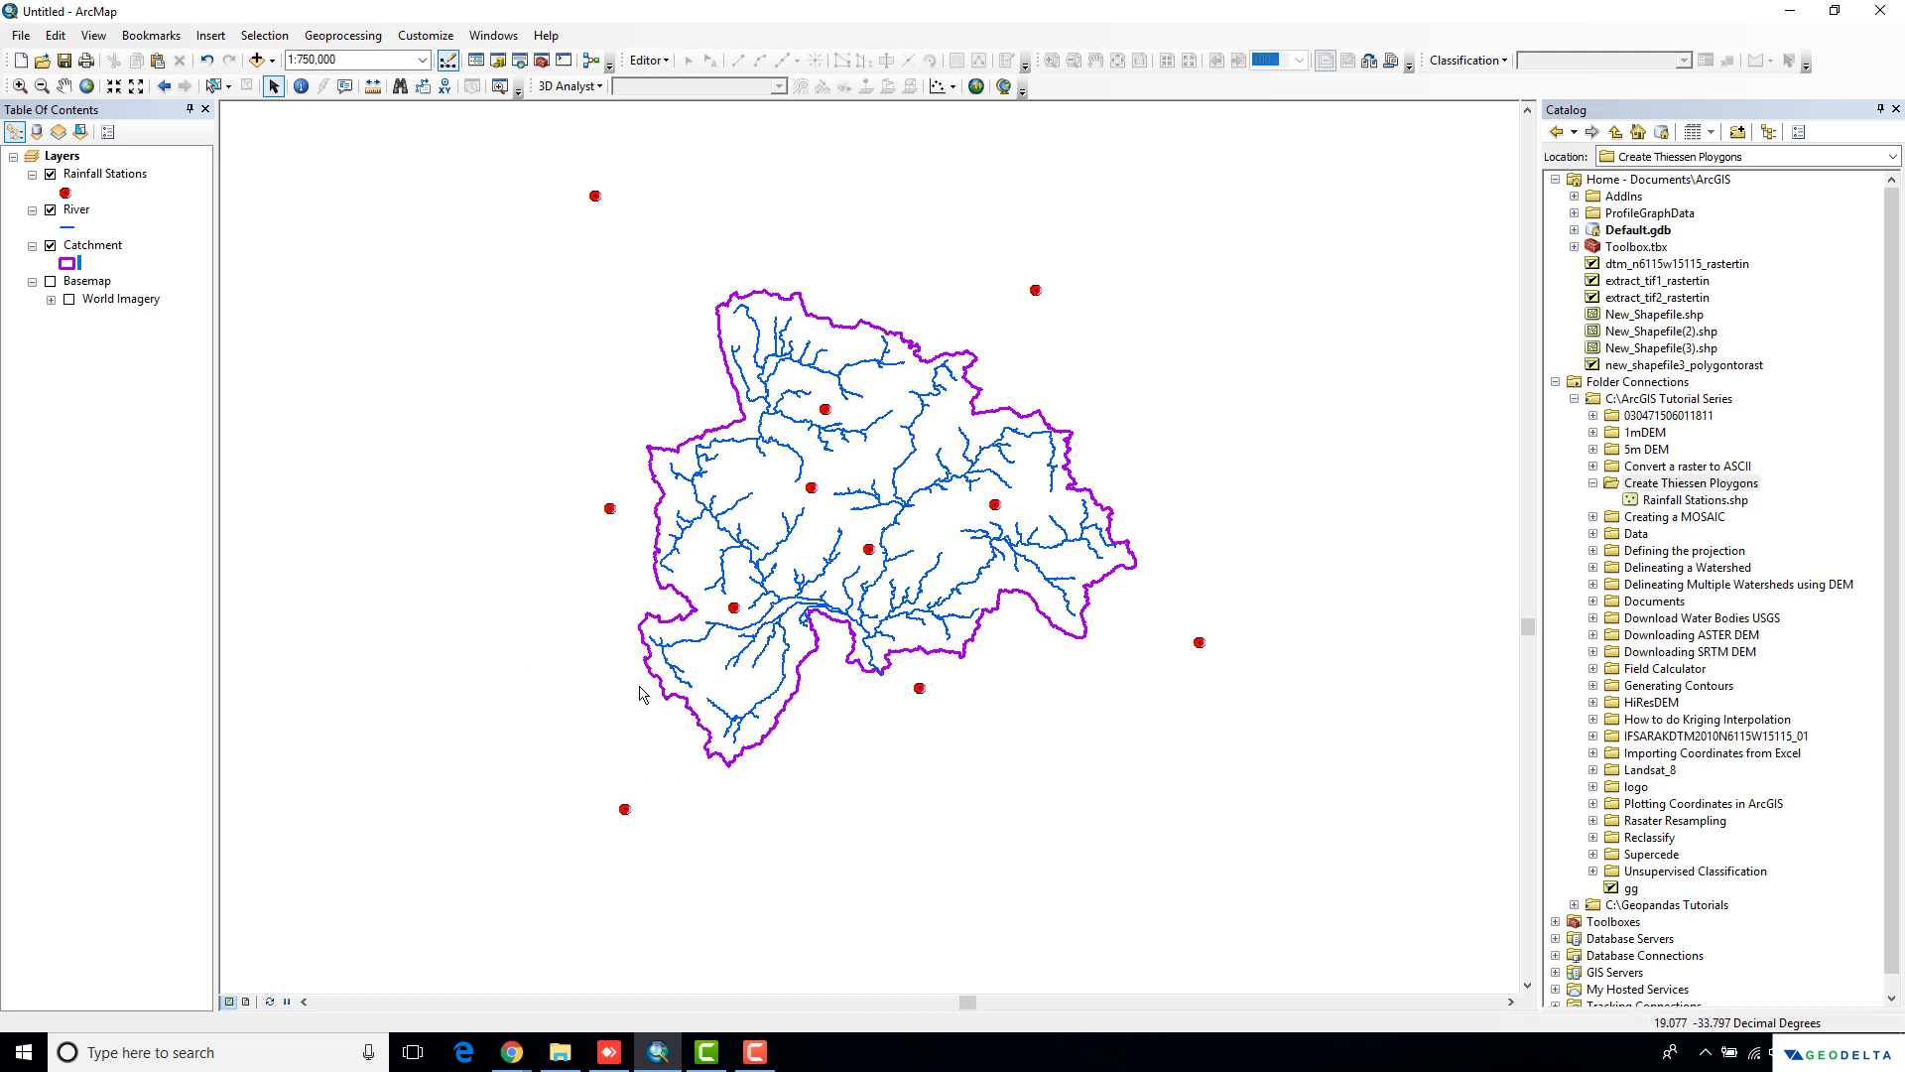
click(128, 178)
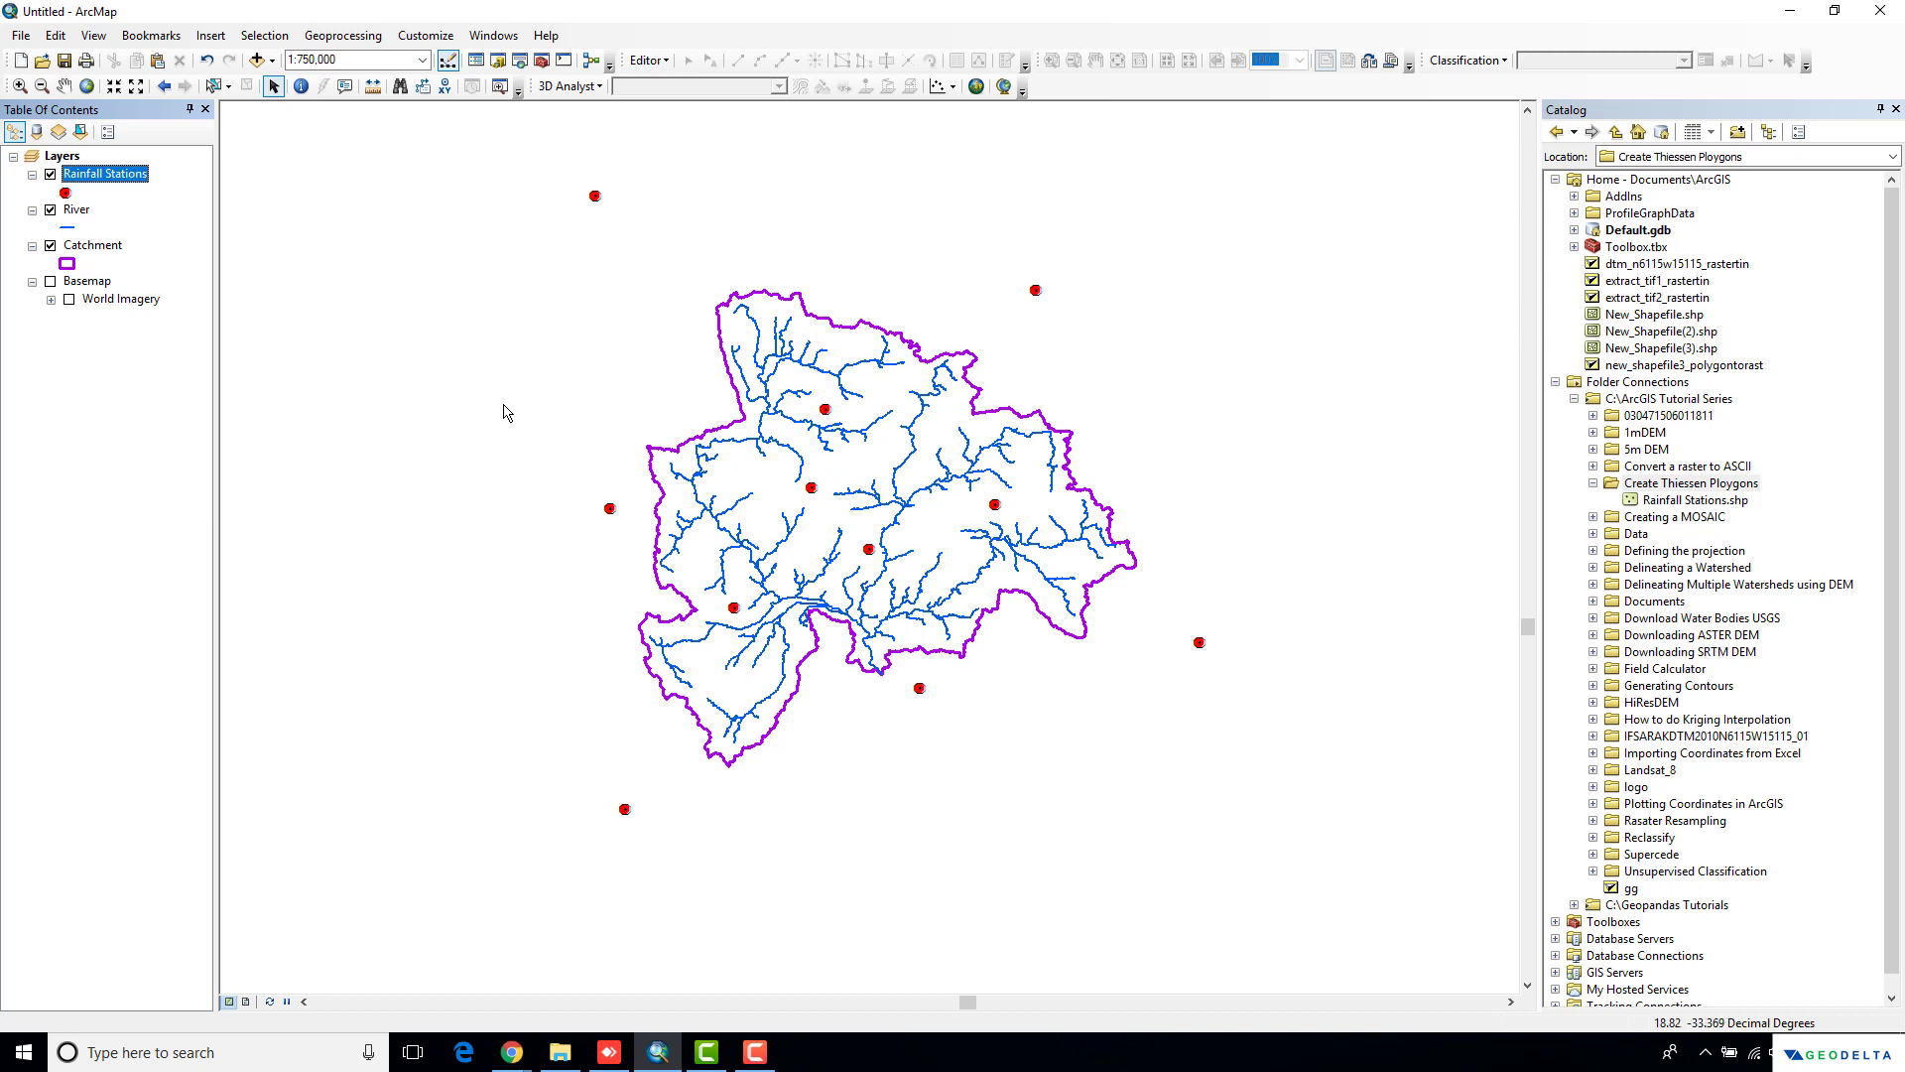
drag(527, 411, 491, 434)
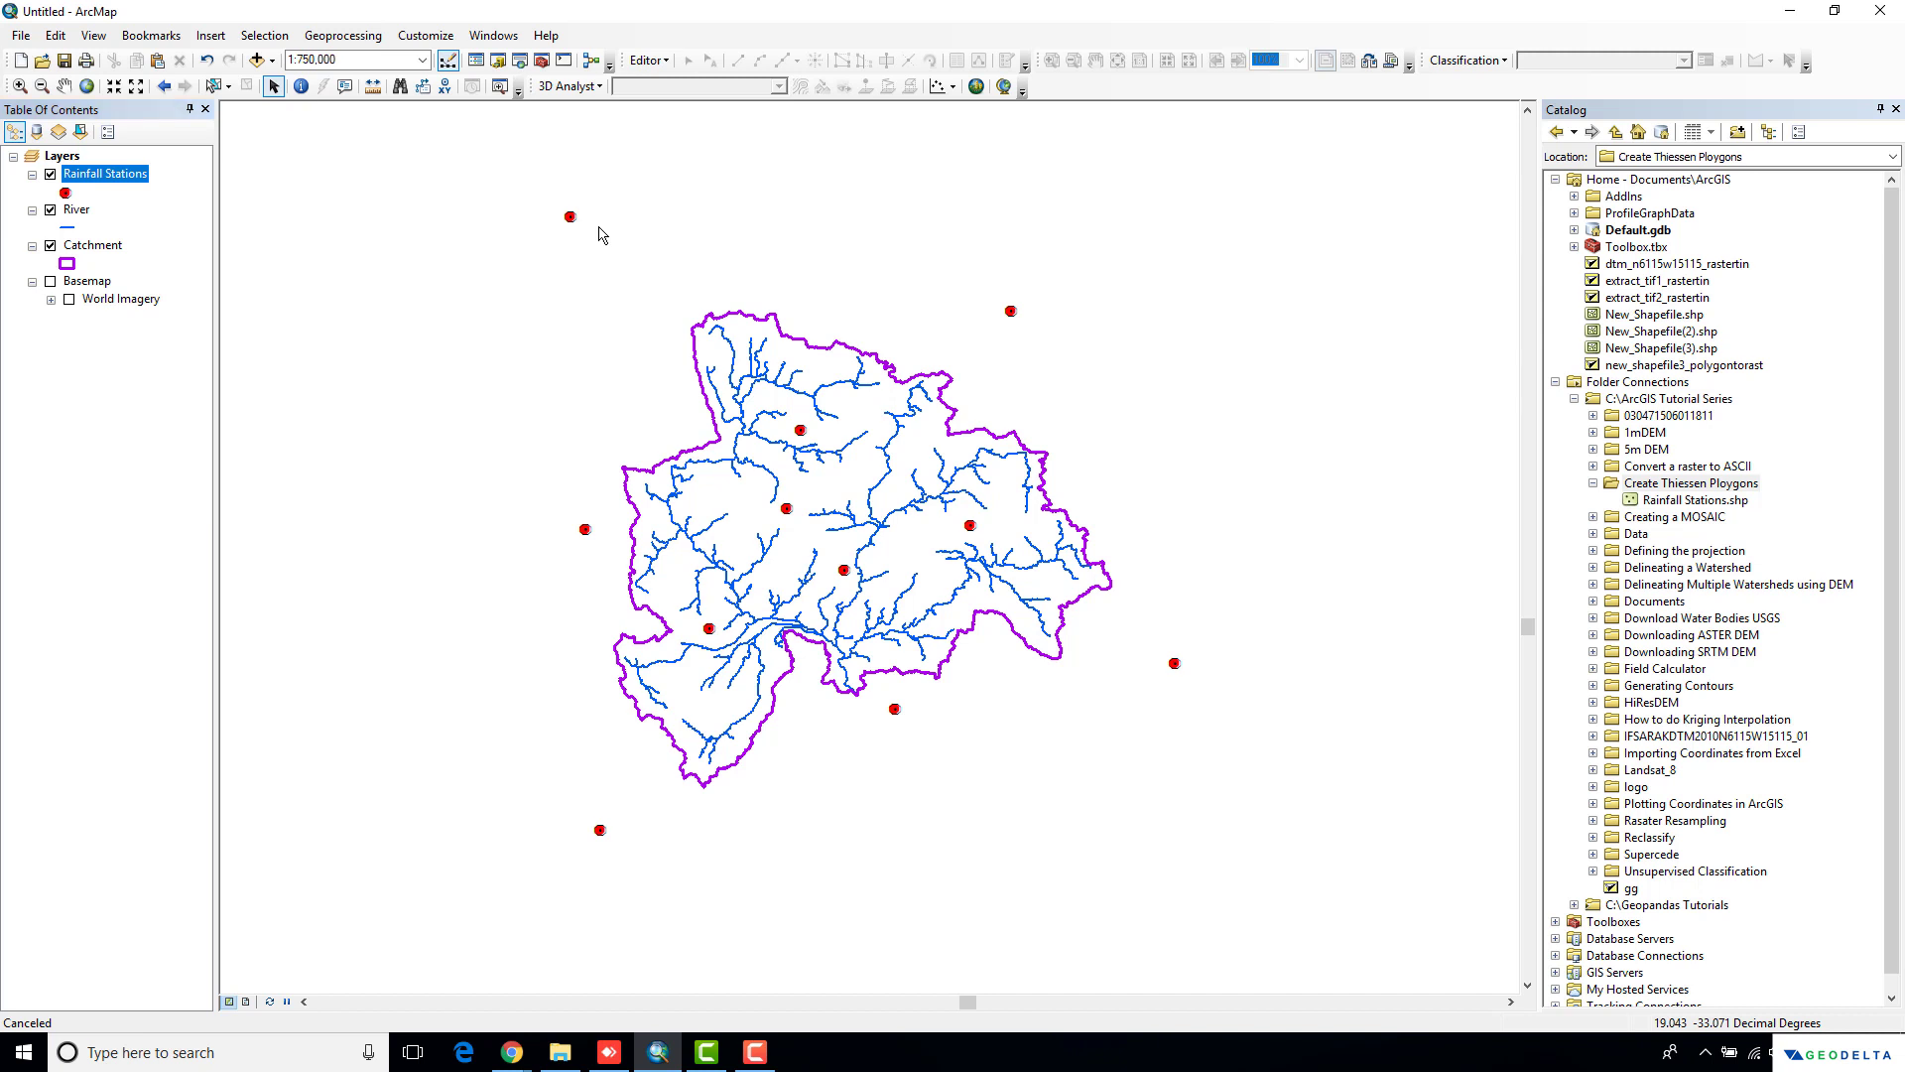
Search the tools for "thiessen polygon" and open the Create Thiessen Polygons (Analysis) tool
click(519, 63)
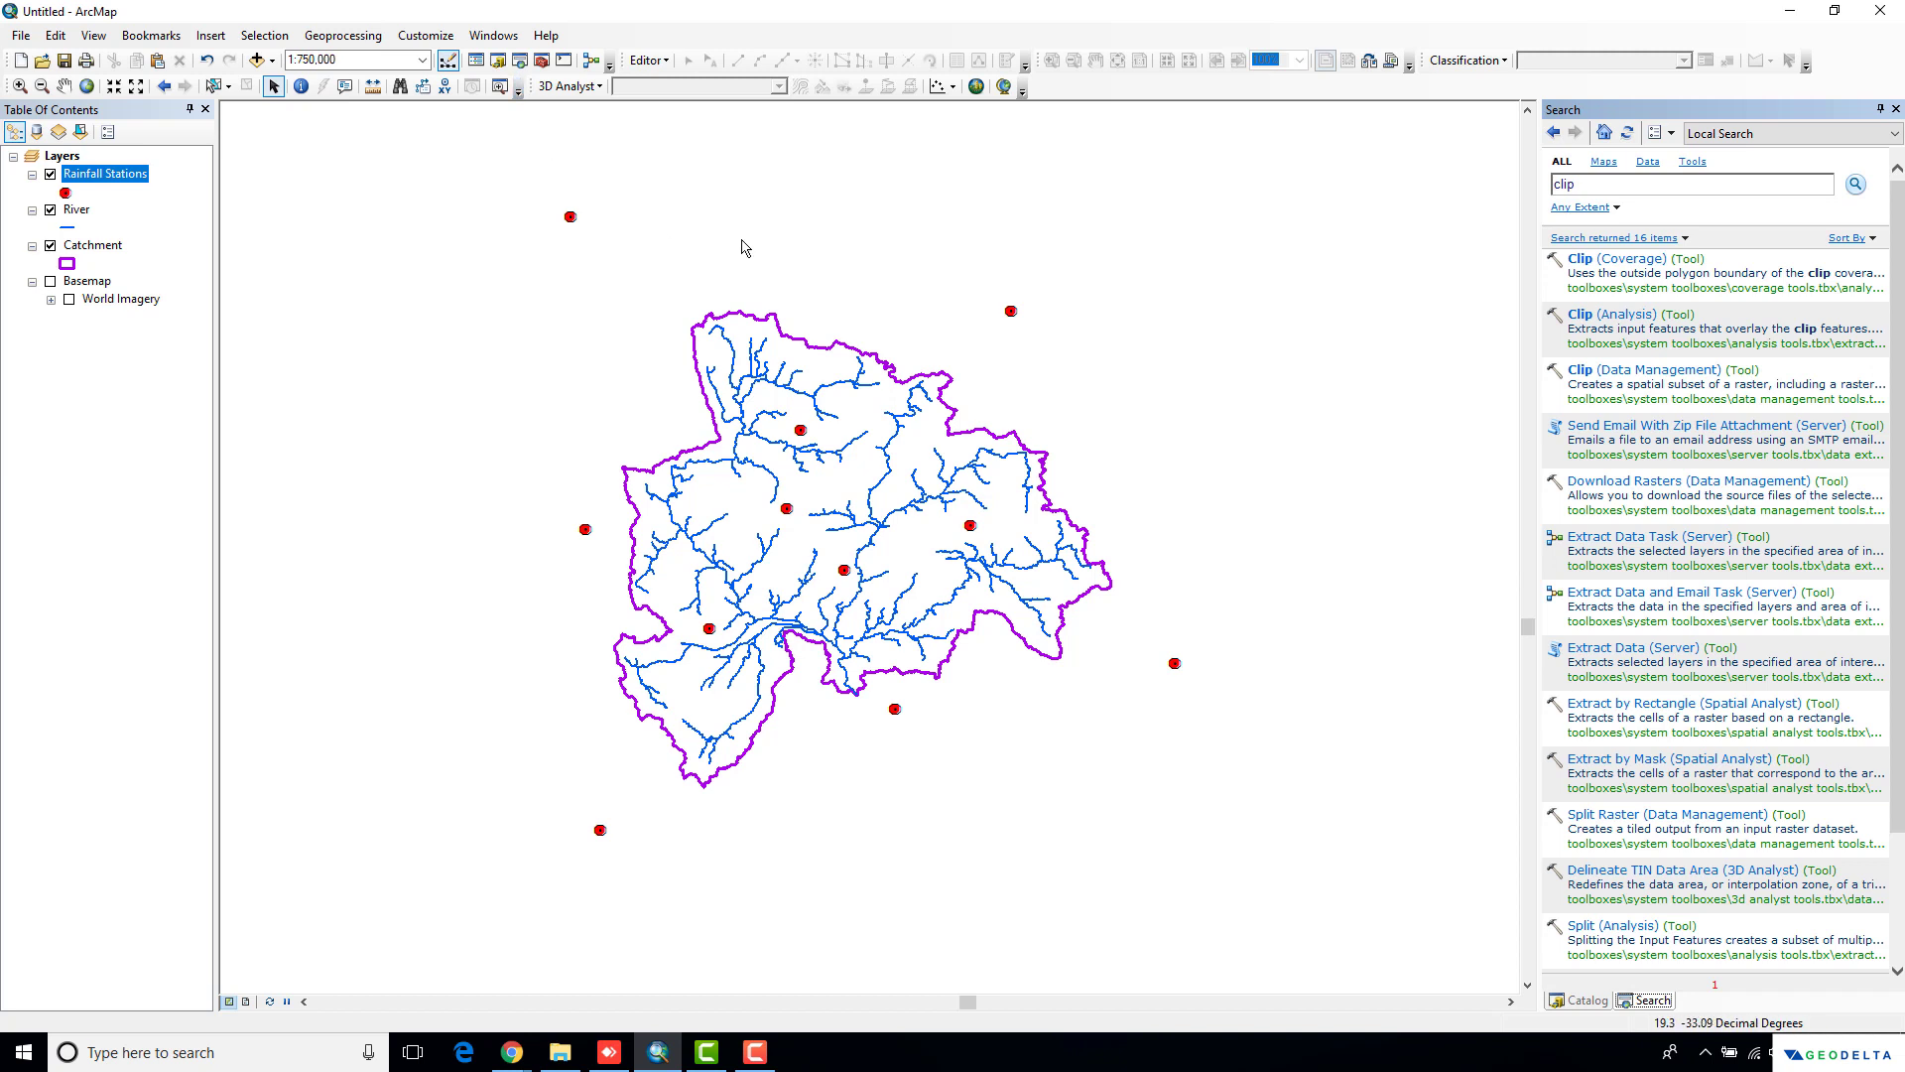
click(1593, 189)
key(ctrl+a)
text(thiessen)
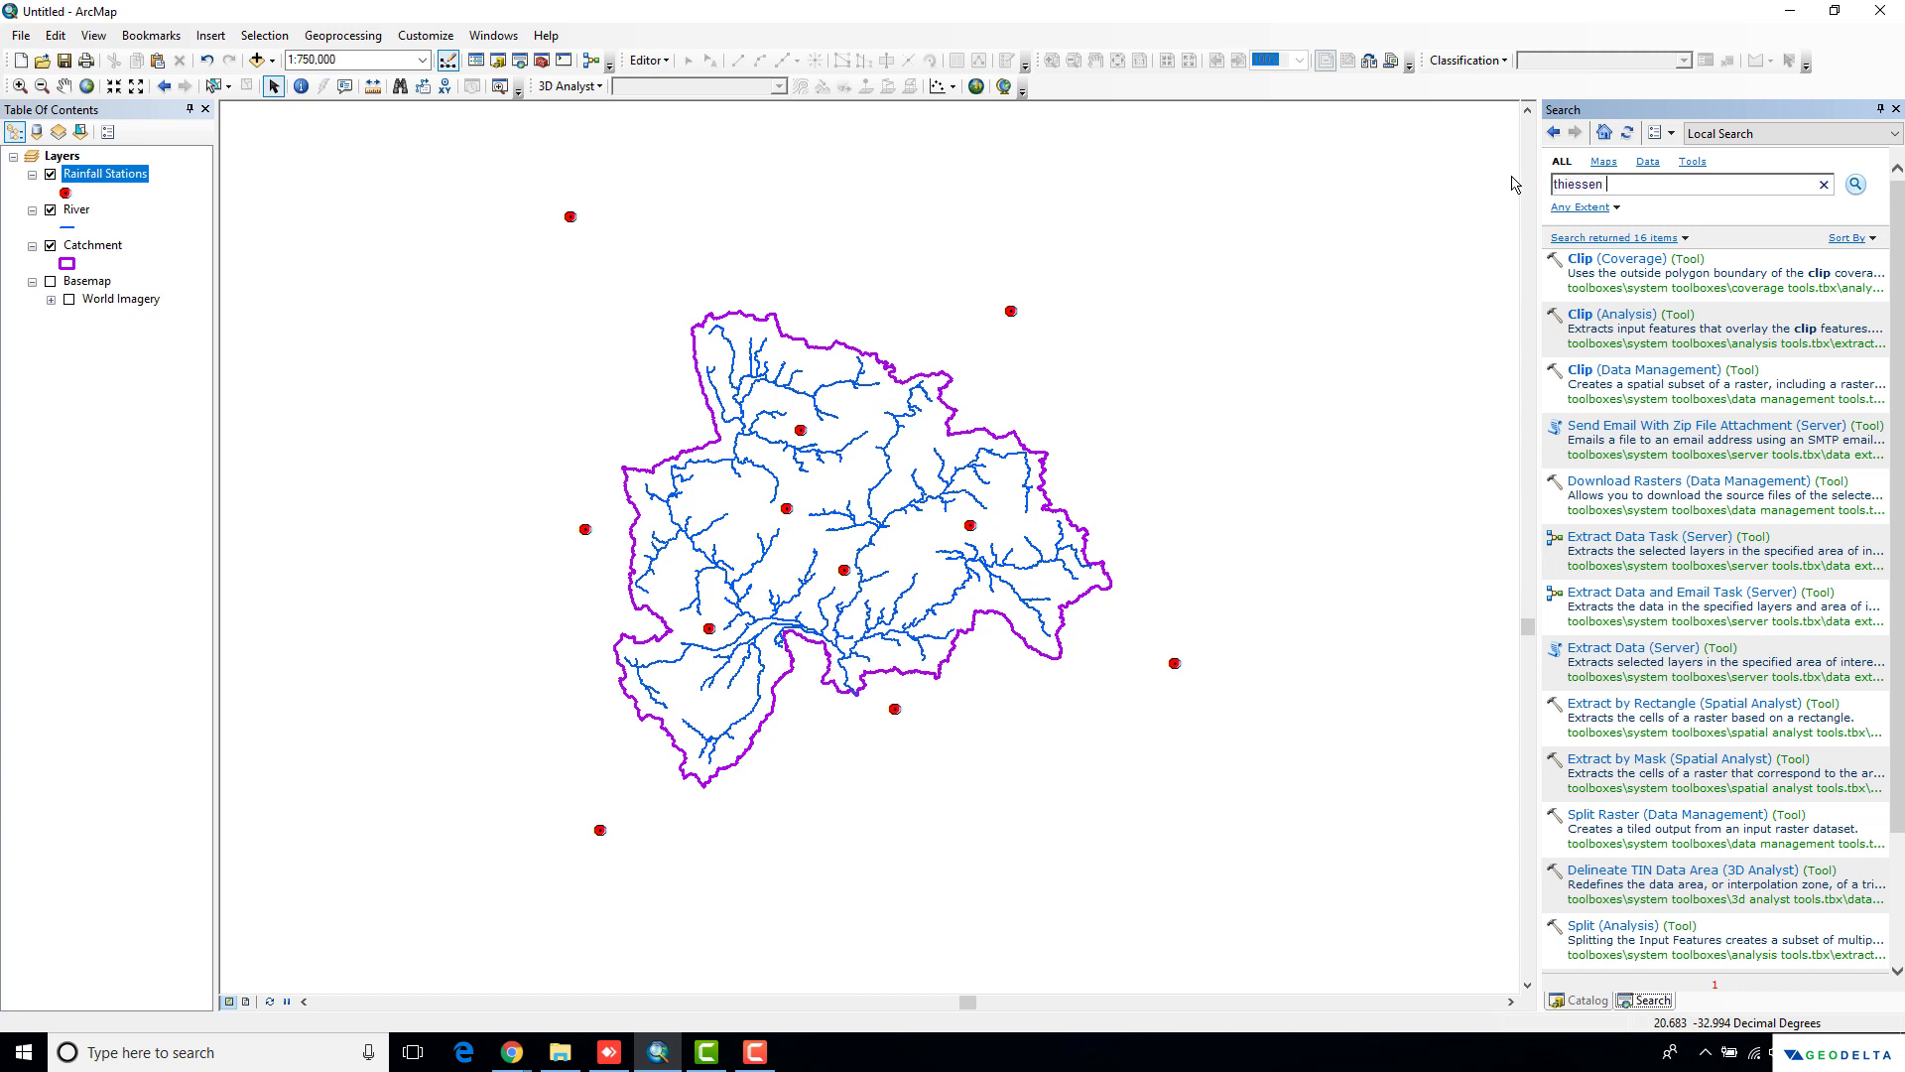
text( polygon)
key(Return)
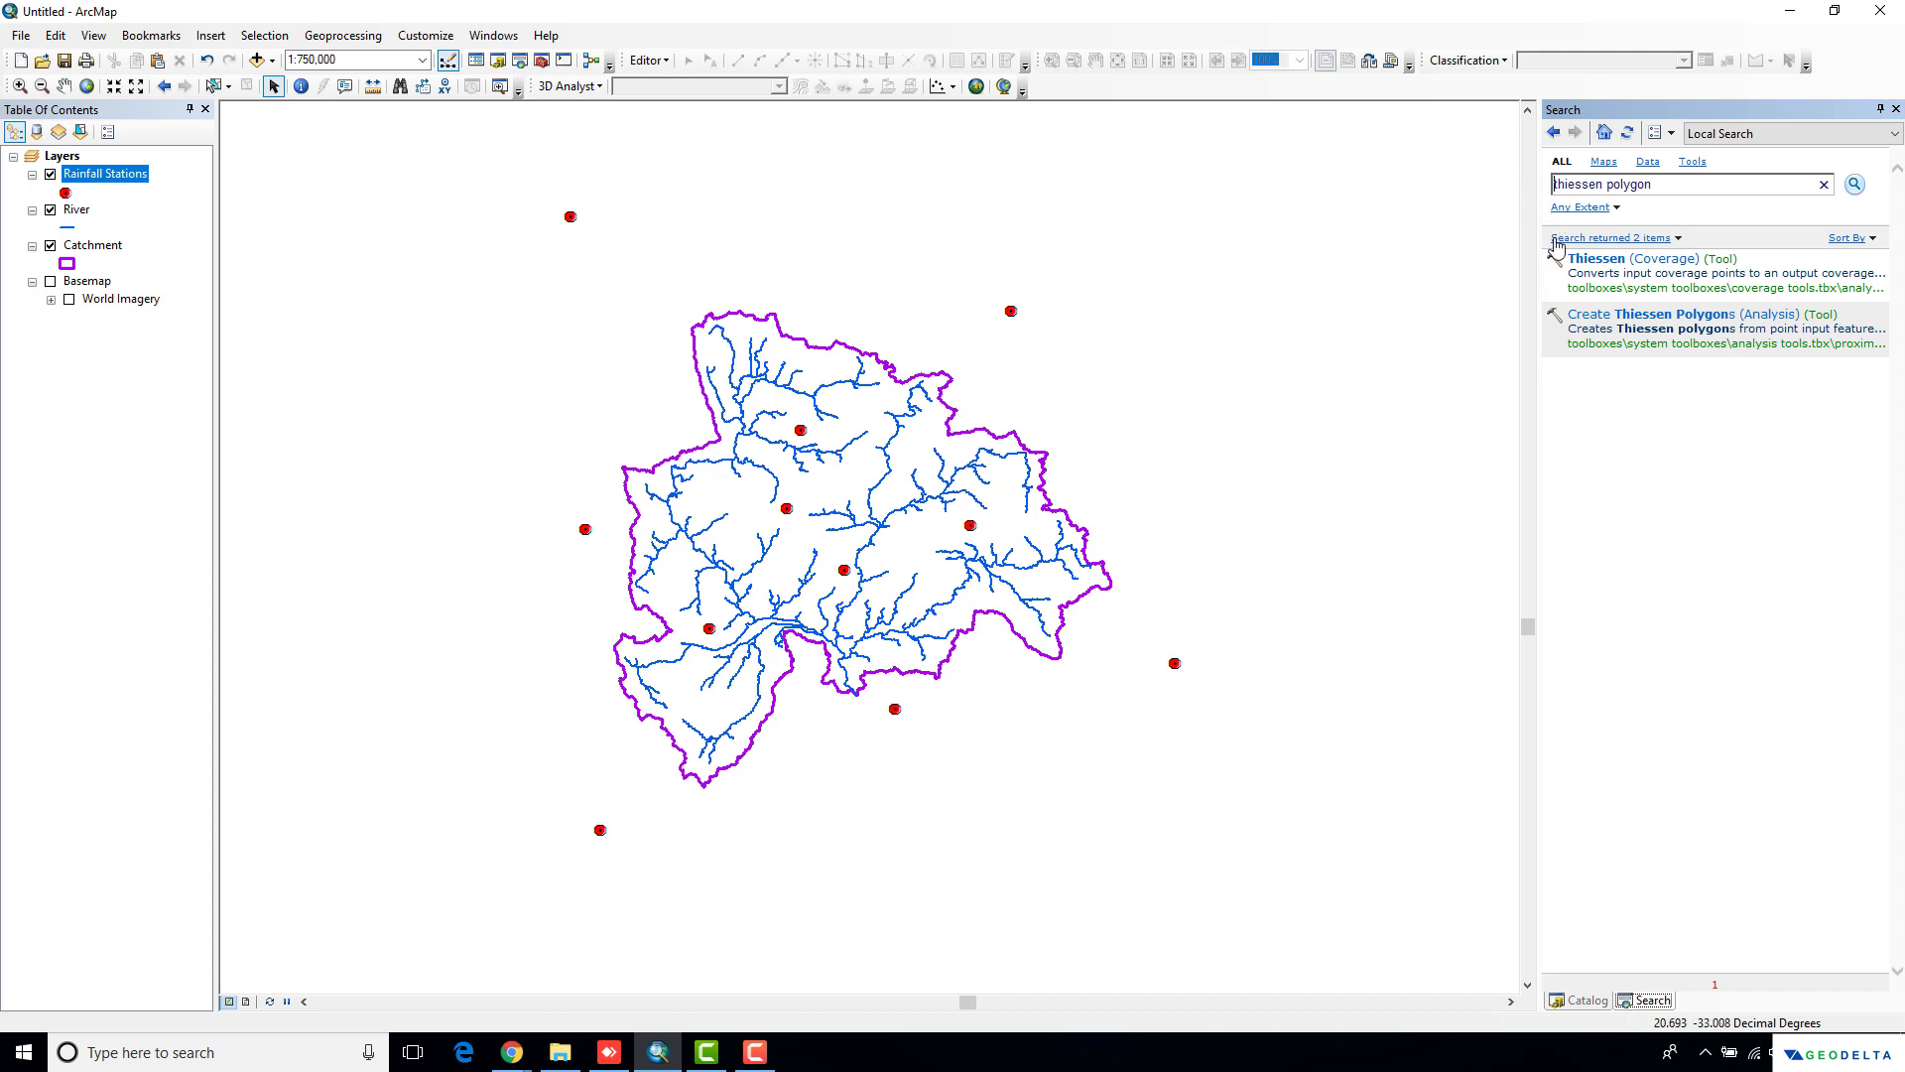
click(1645, 320)
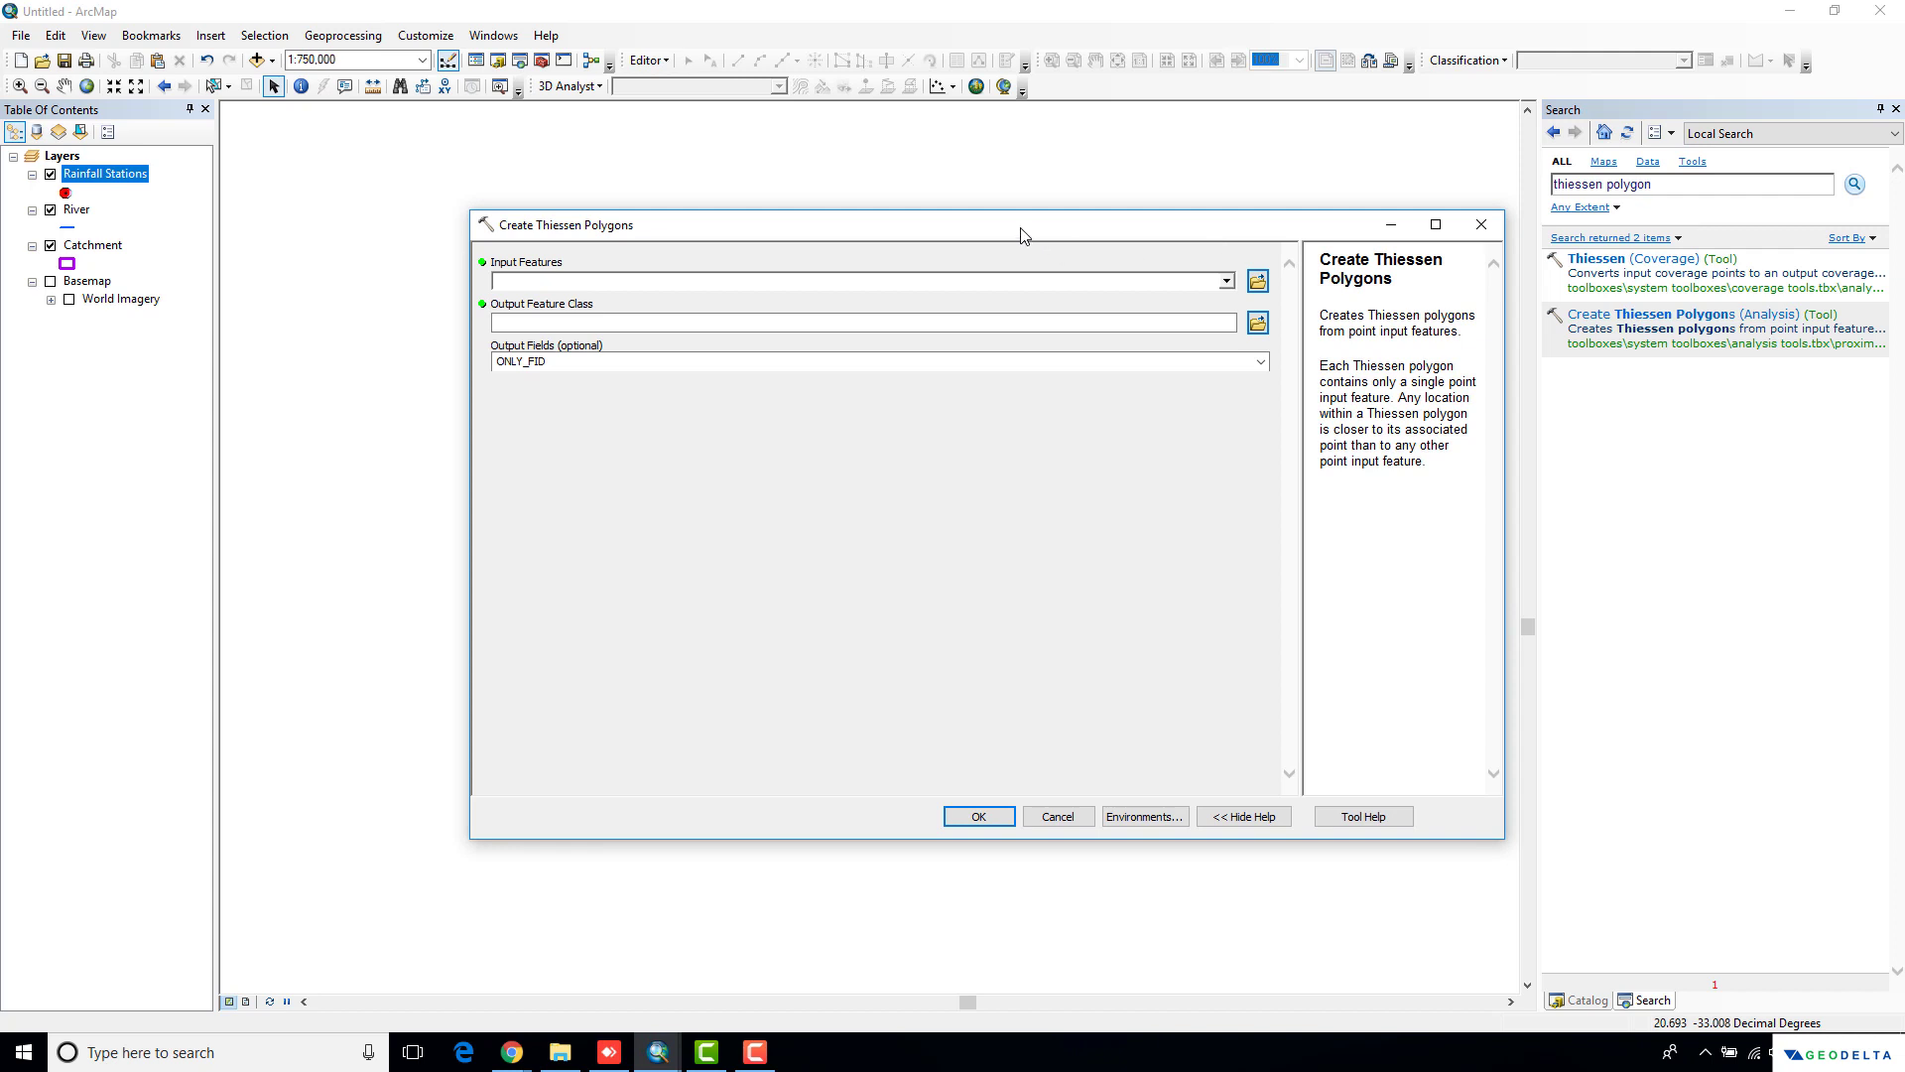
Create Thiessen polygons from the Rainfall Stations points, and place the Catchment layer above the resulting polygon layer
mouse_move(1022, 235)
mouse_down()
mouse_move(1211, 406)
mouse_move(1191, 352)
mouse_move(975, 356)
mouse_up()
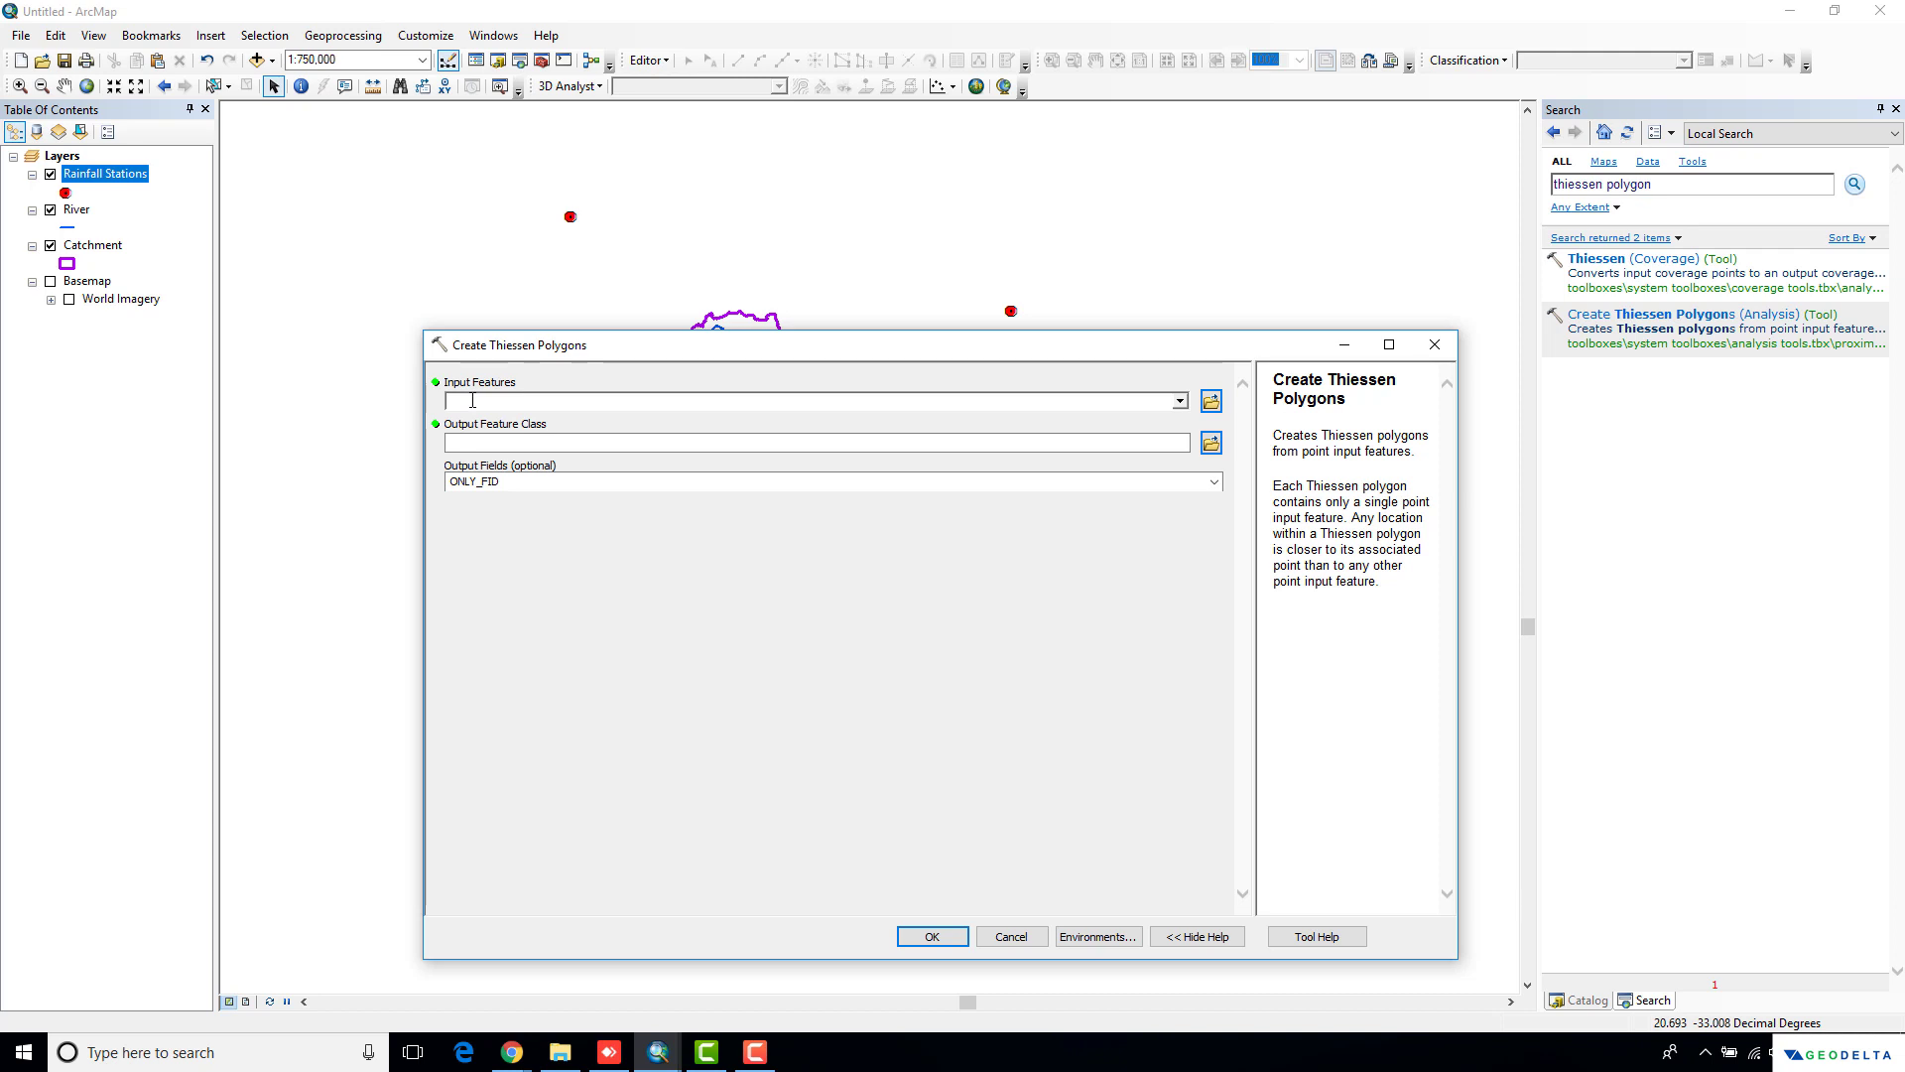
click(1180, 402)
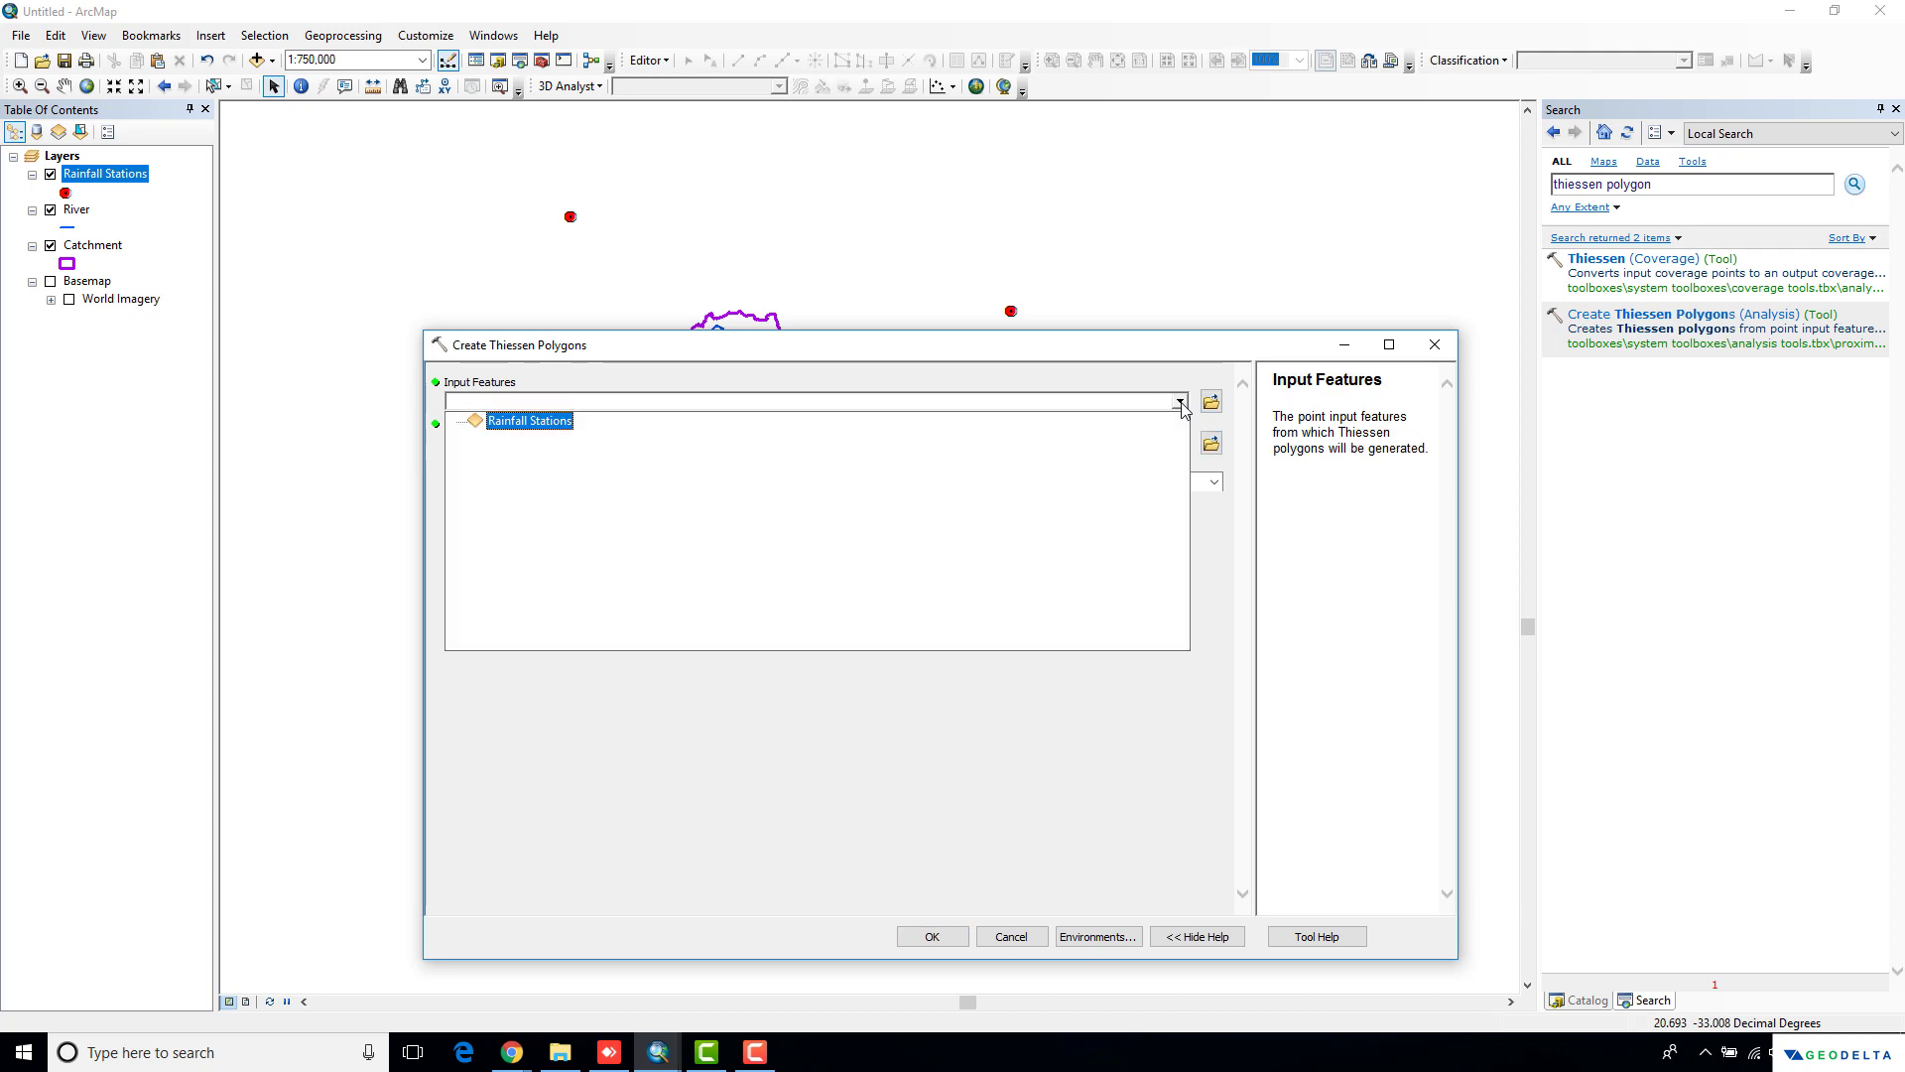
click(536, 423)
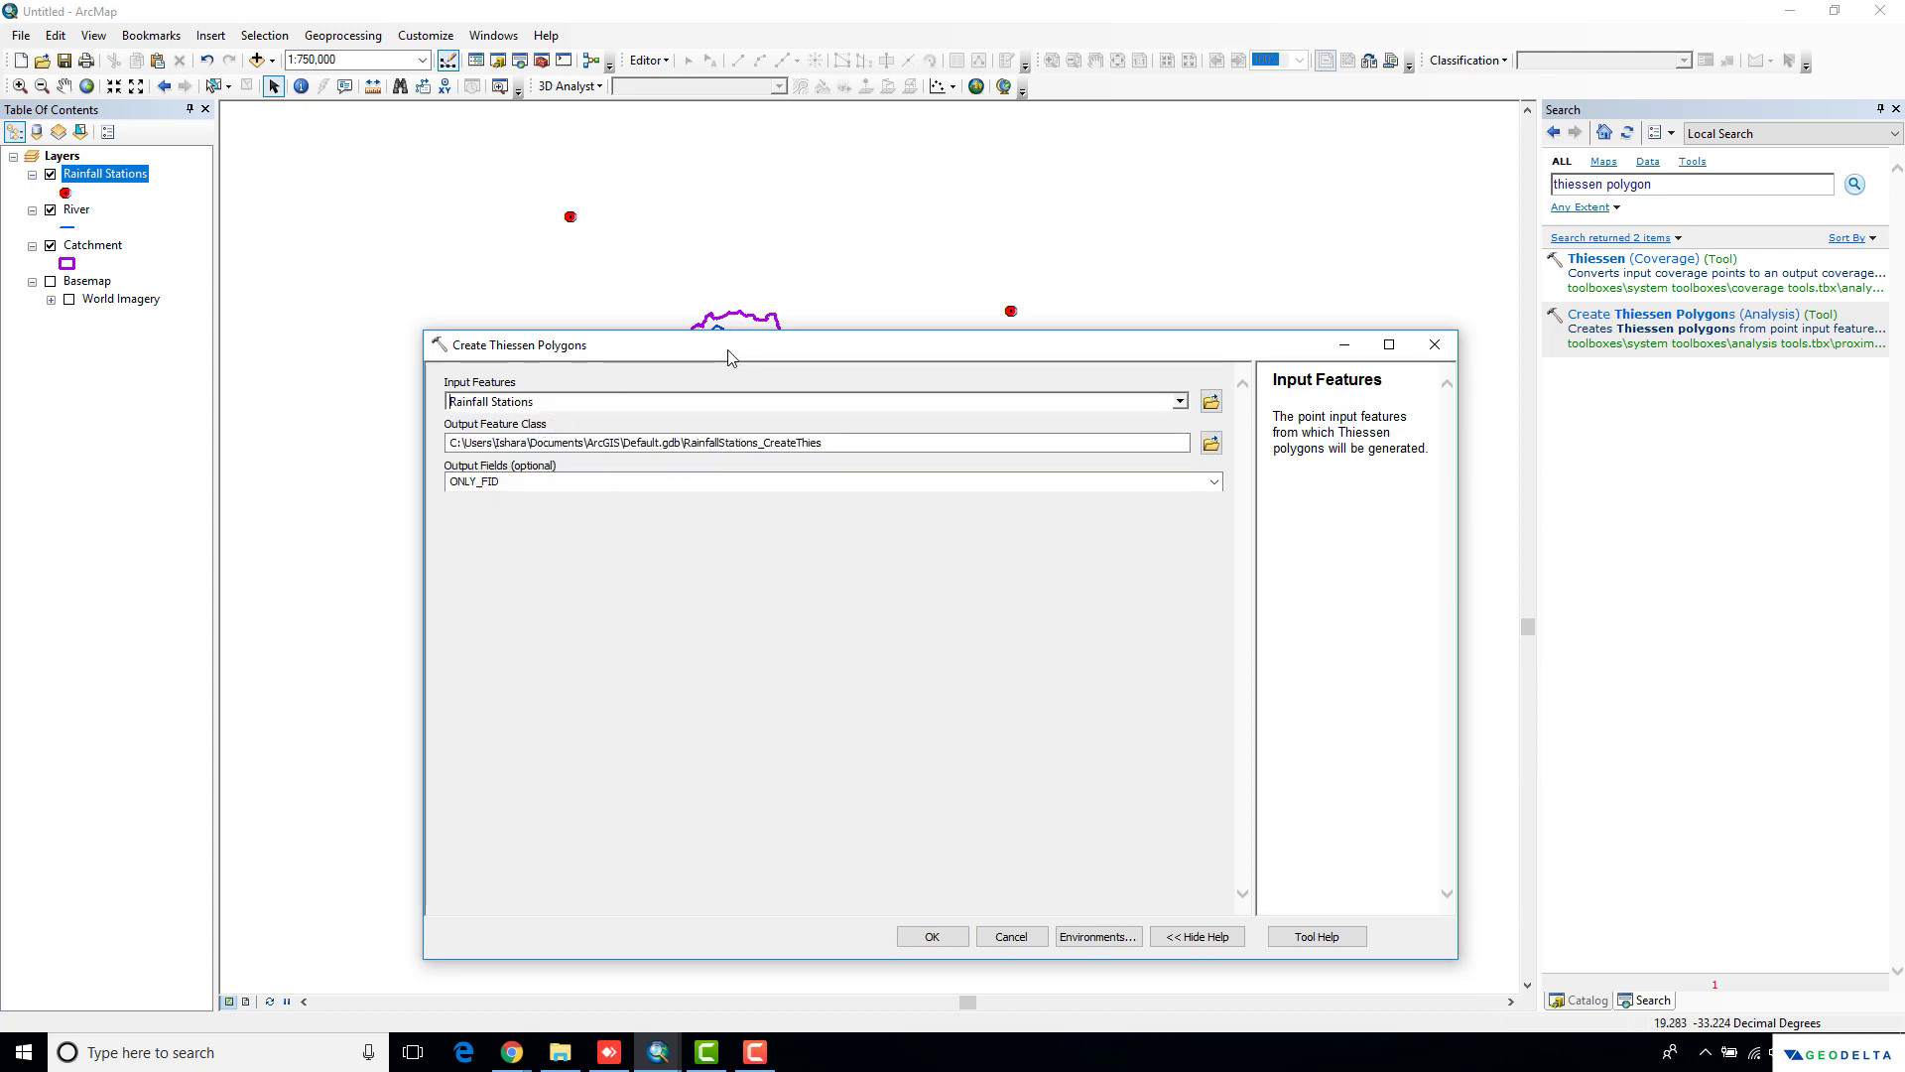
drag(729, 357, 732, 280)
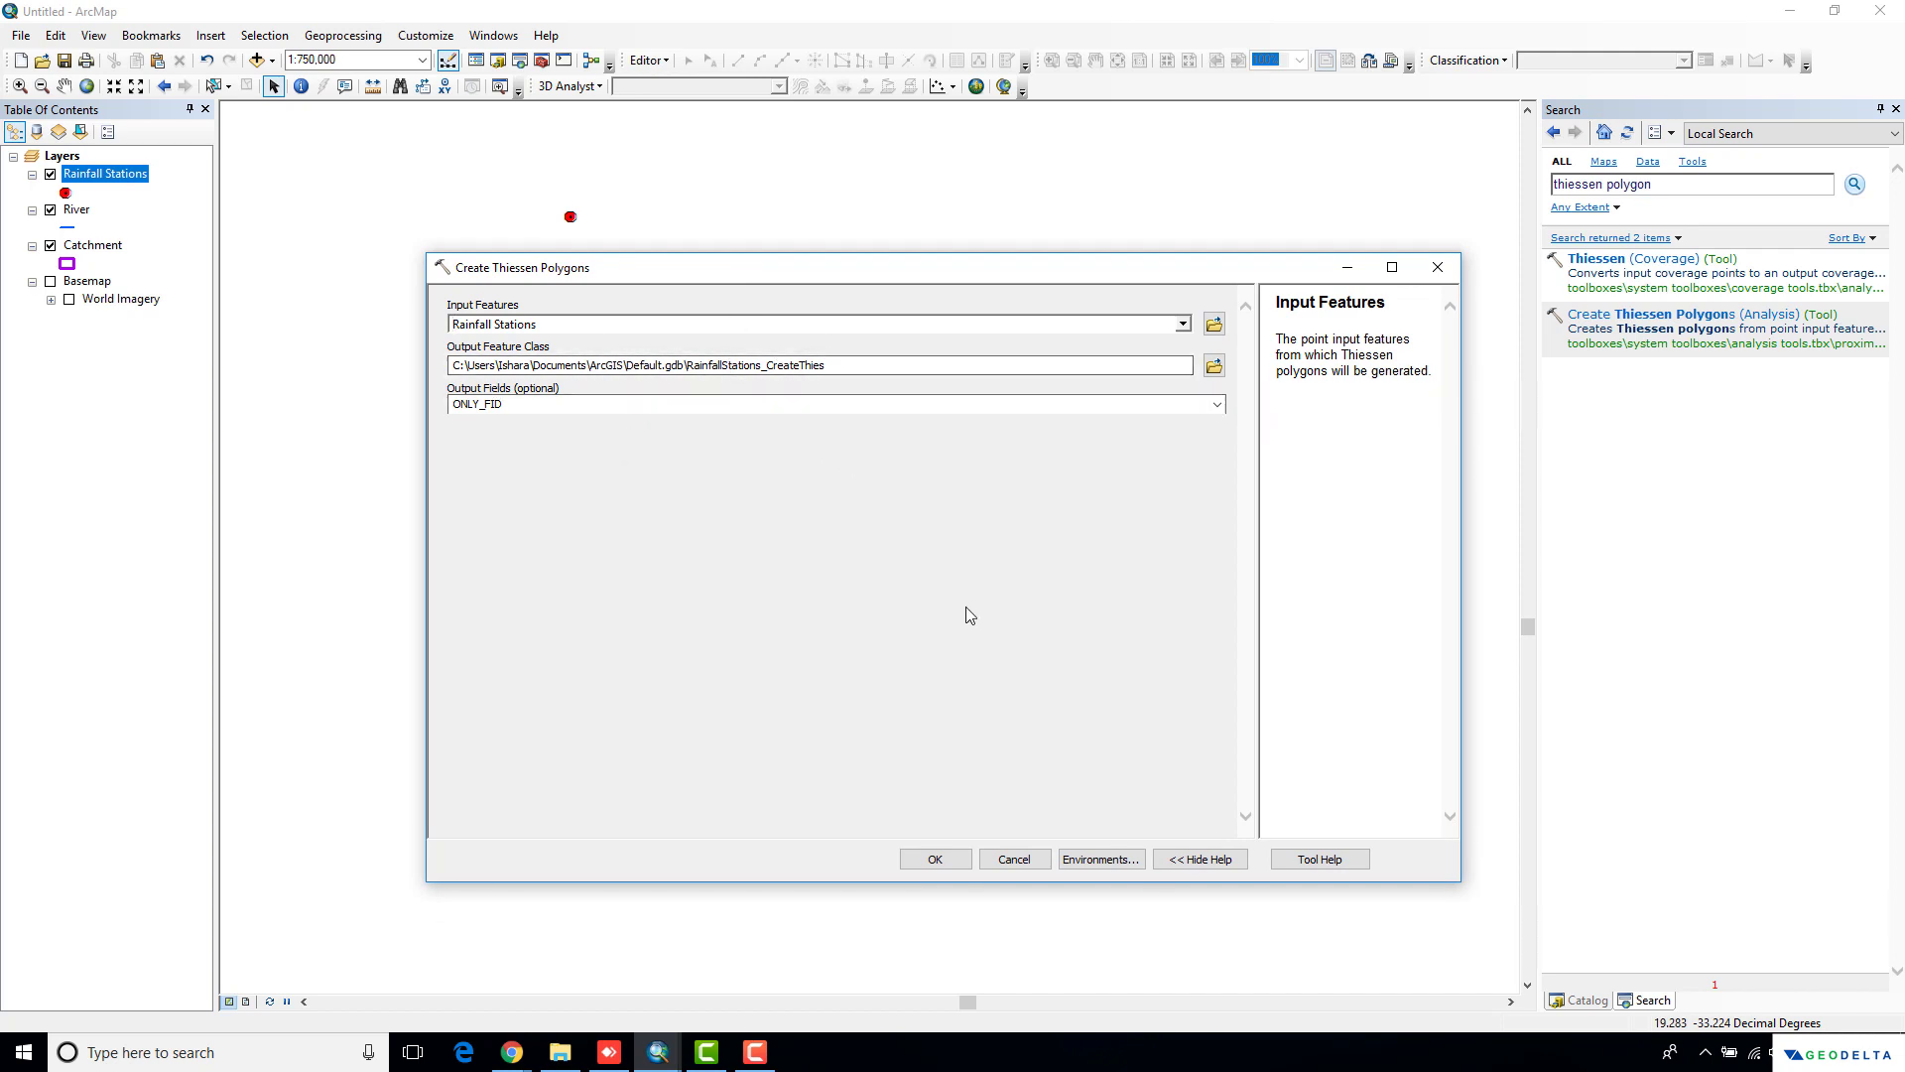
click(959, 857)
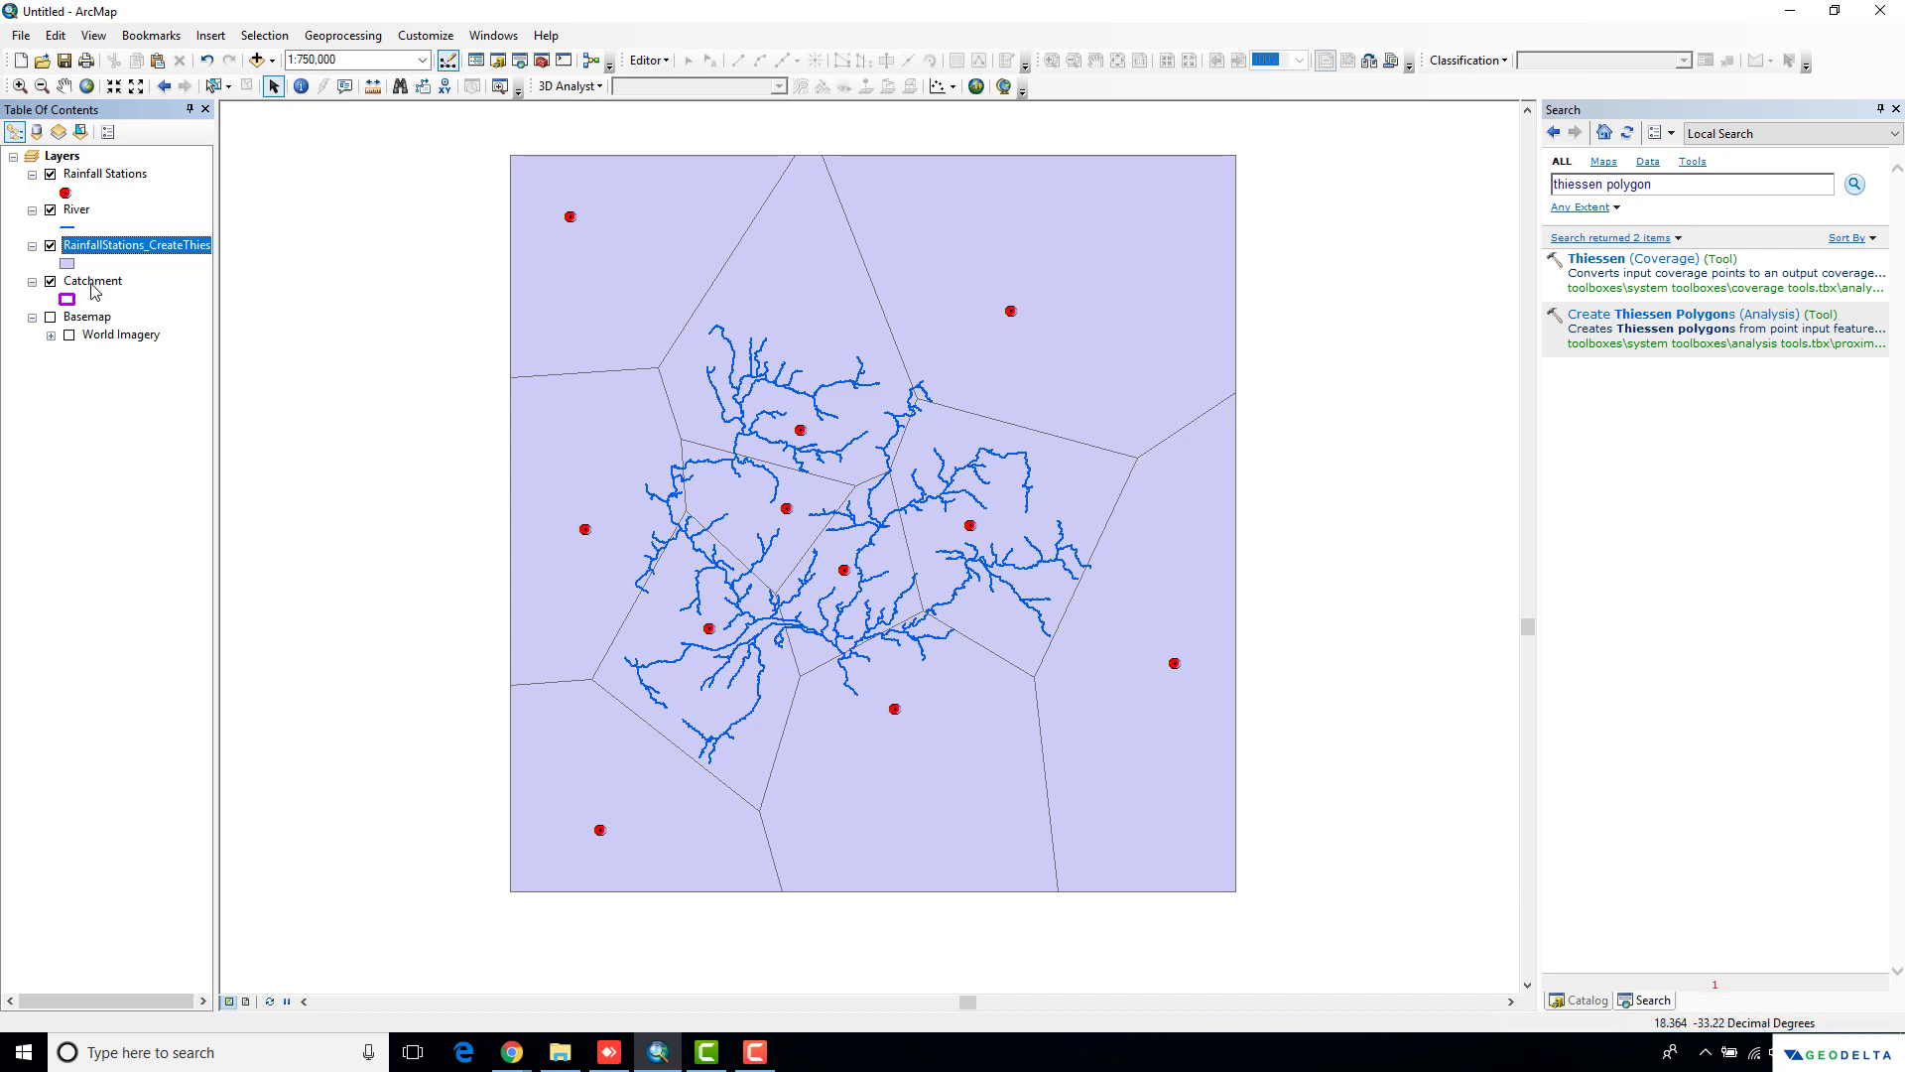
drag(95, 288, 100, 240)
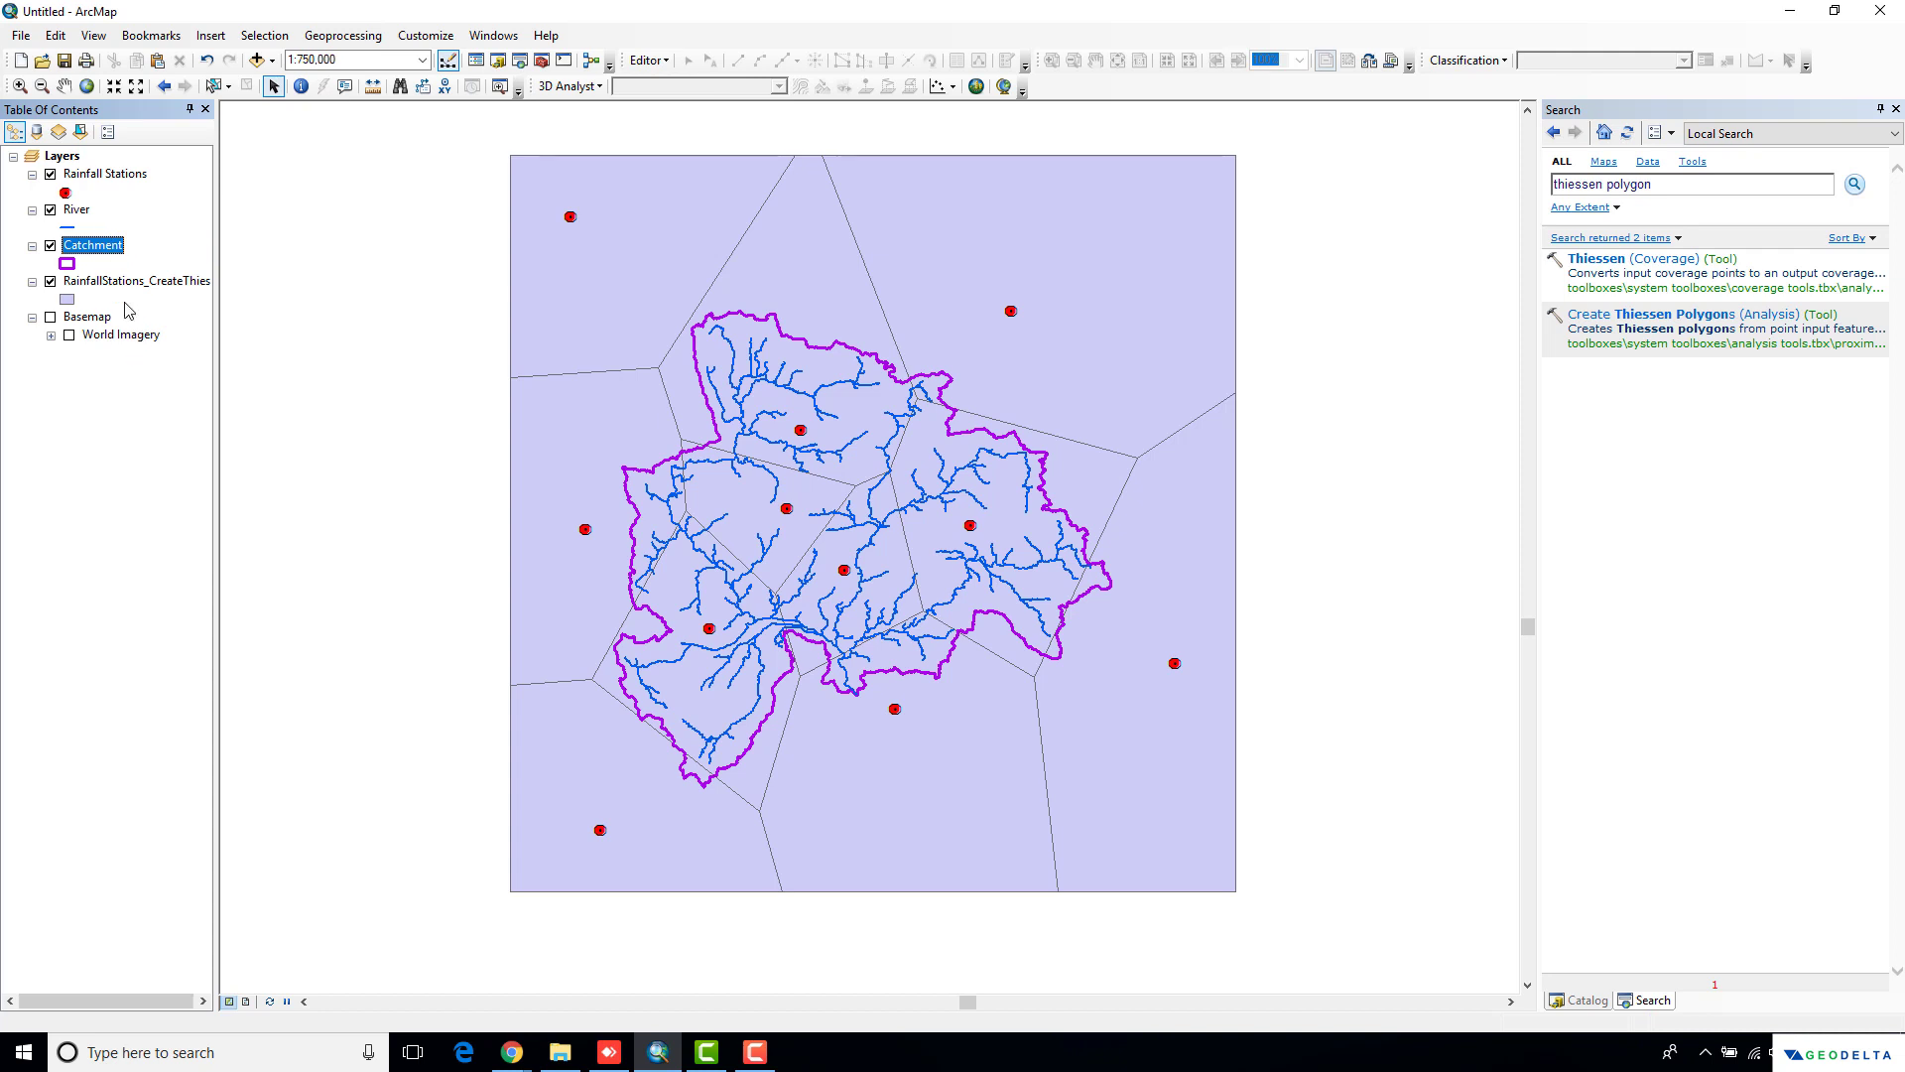
scroll(893, 596, up, 2)
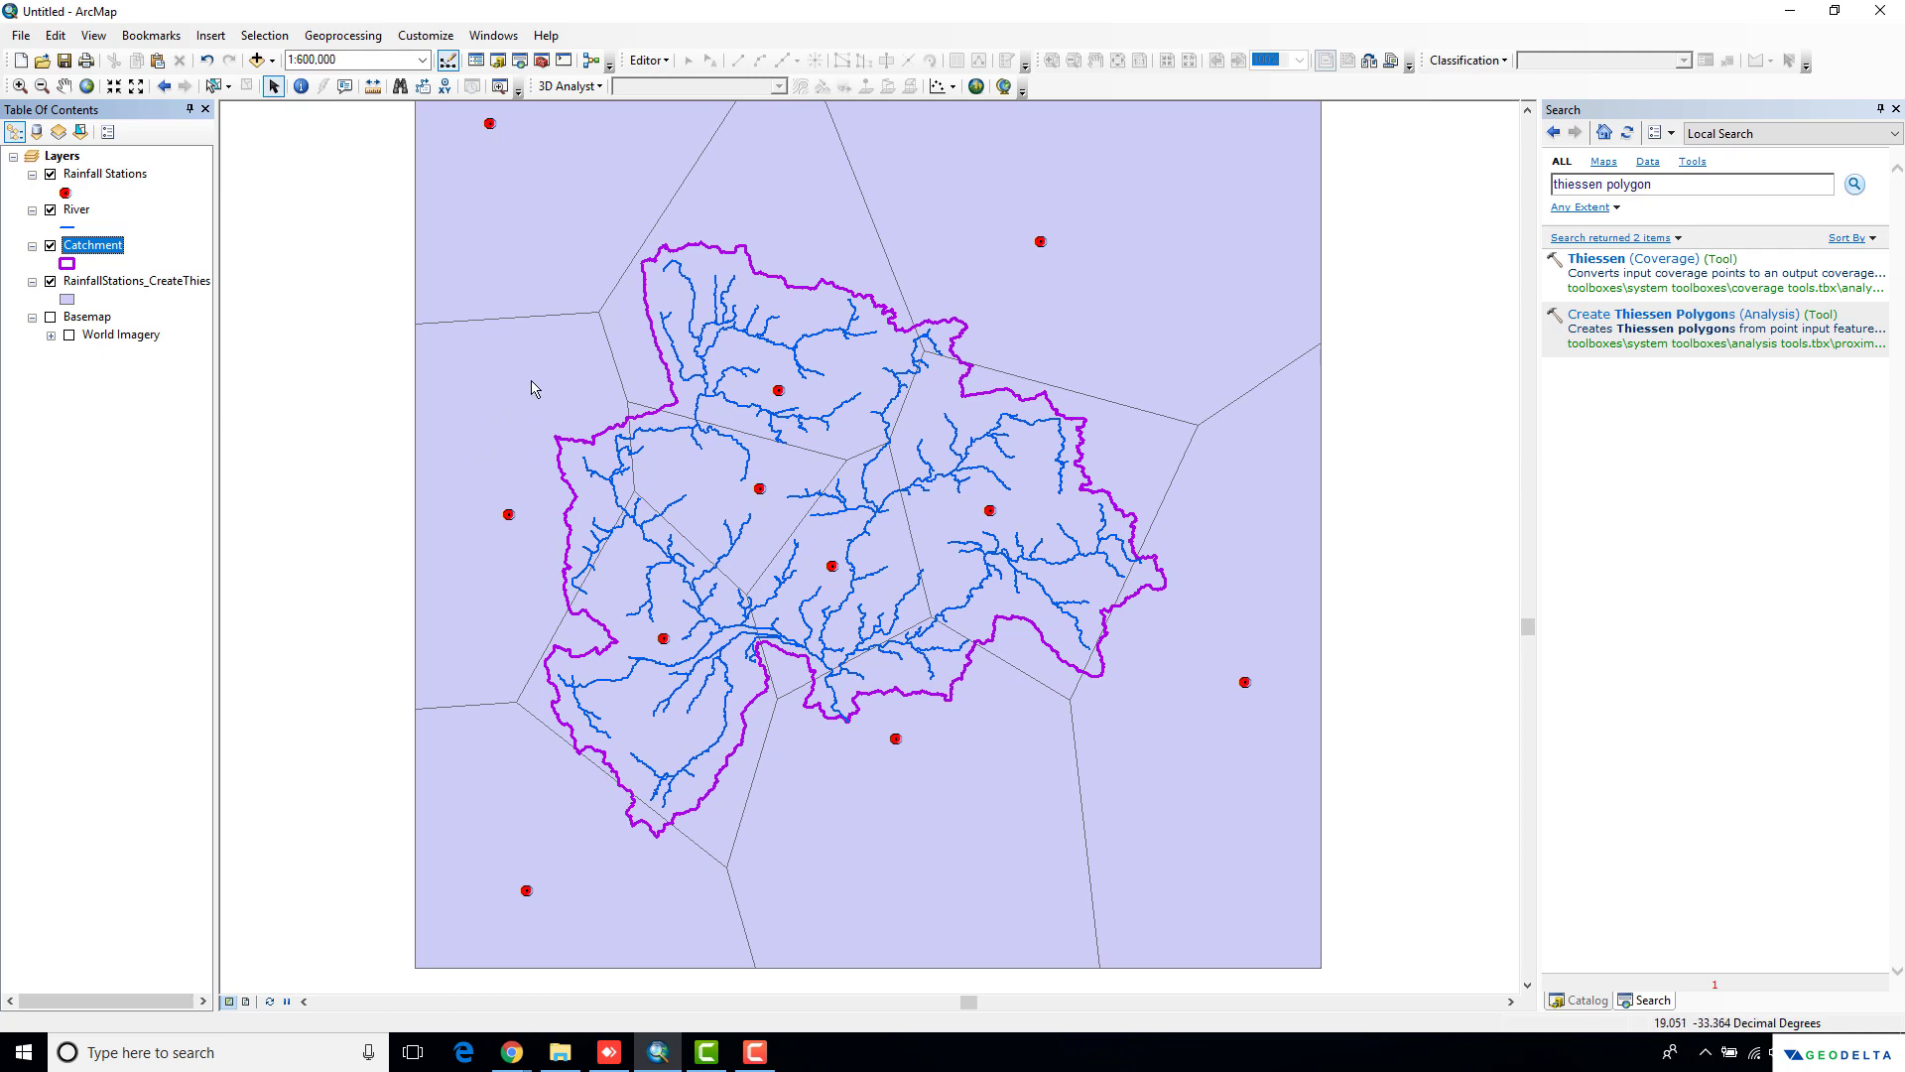
Search the tools for "clip" and open the Clip (Analysis) tool
click(1774, 184)
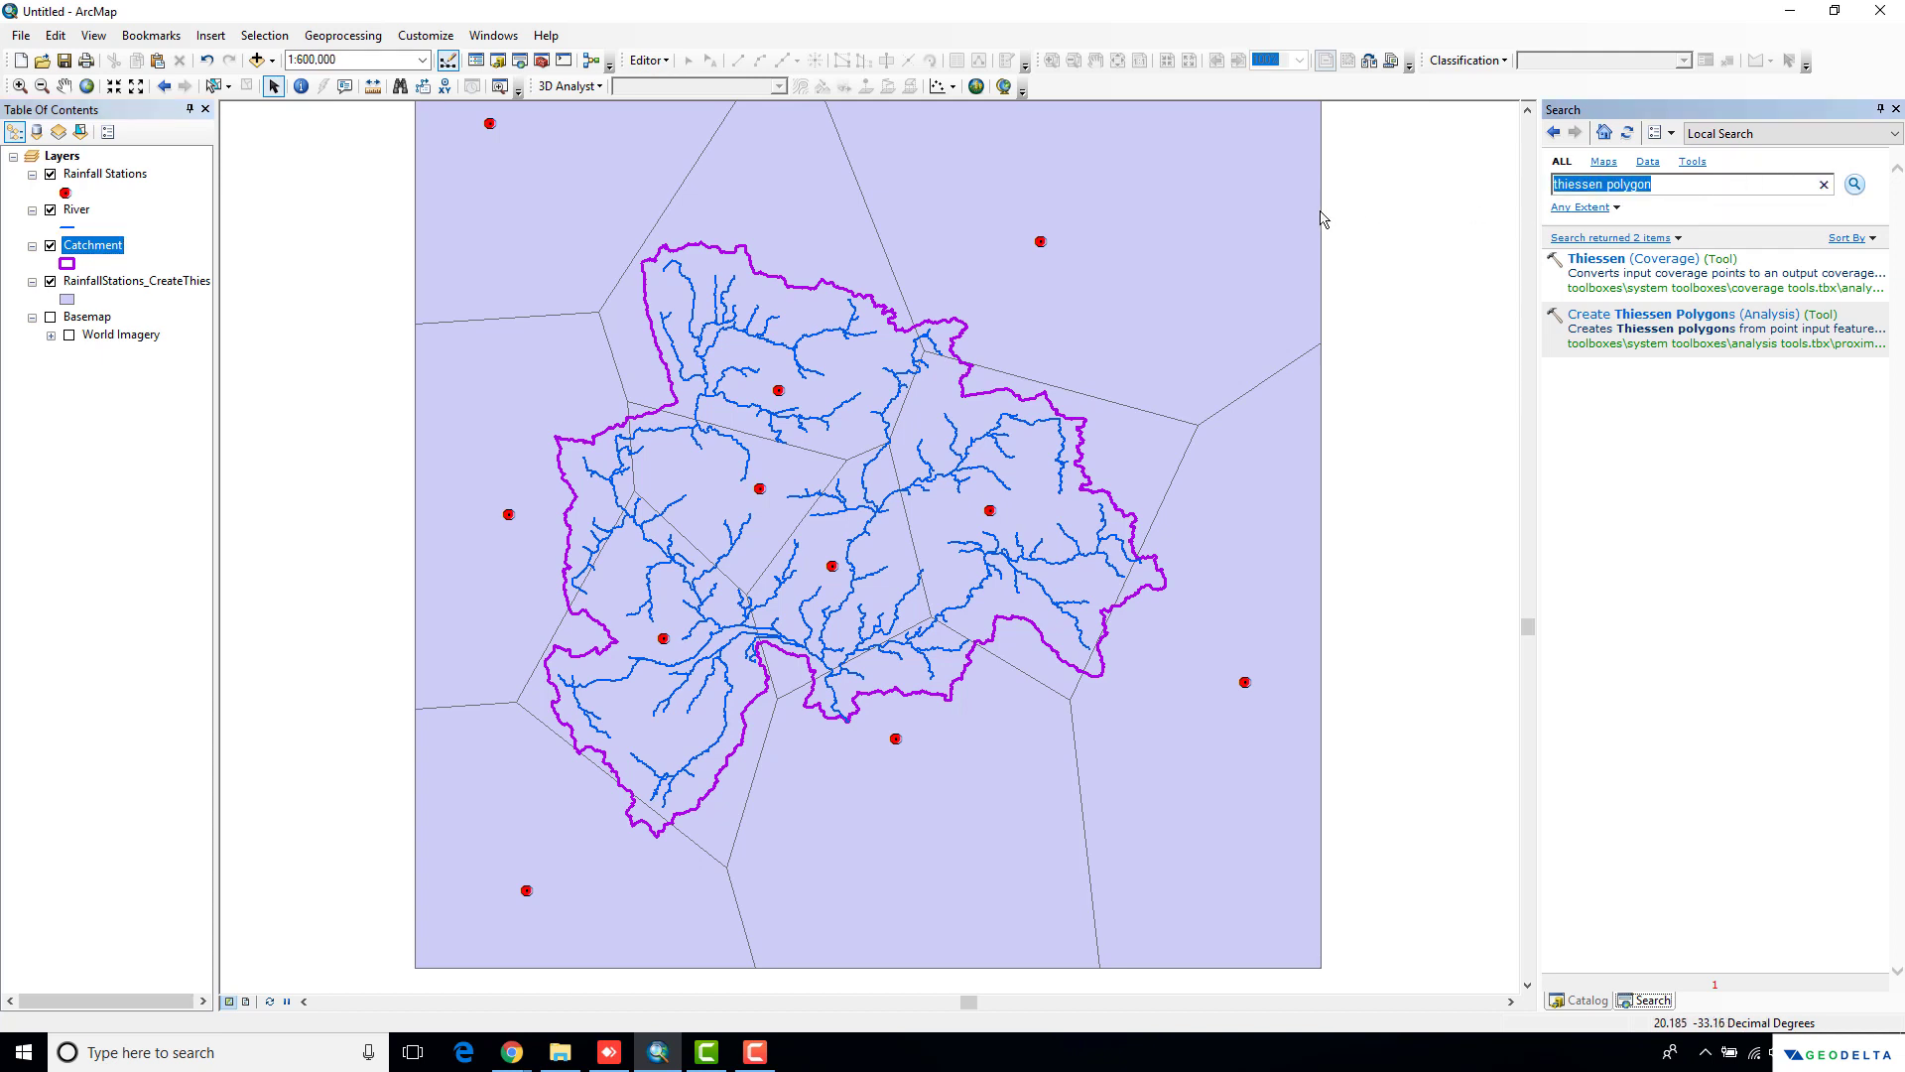
text(clip)
key(Return)
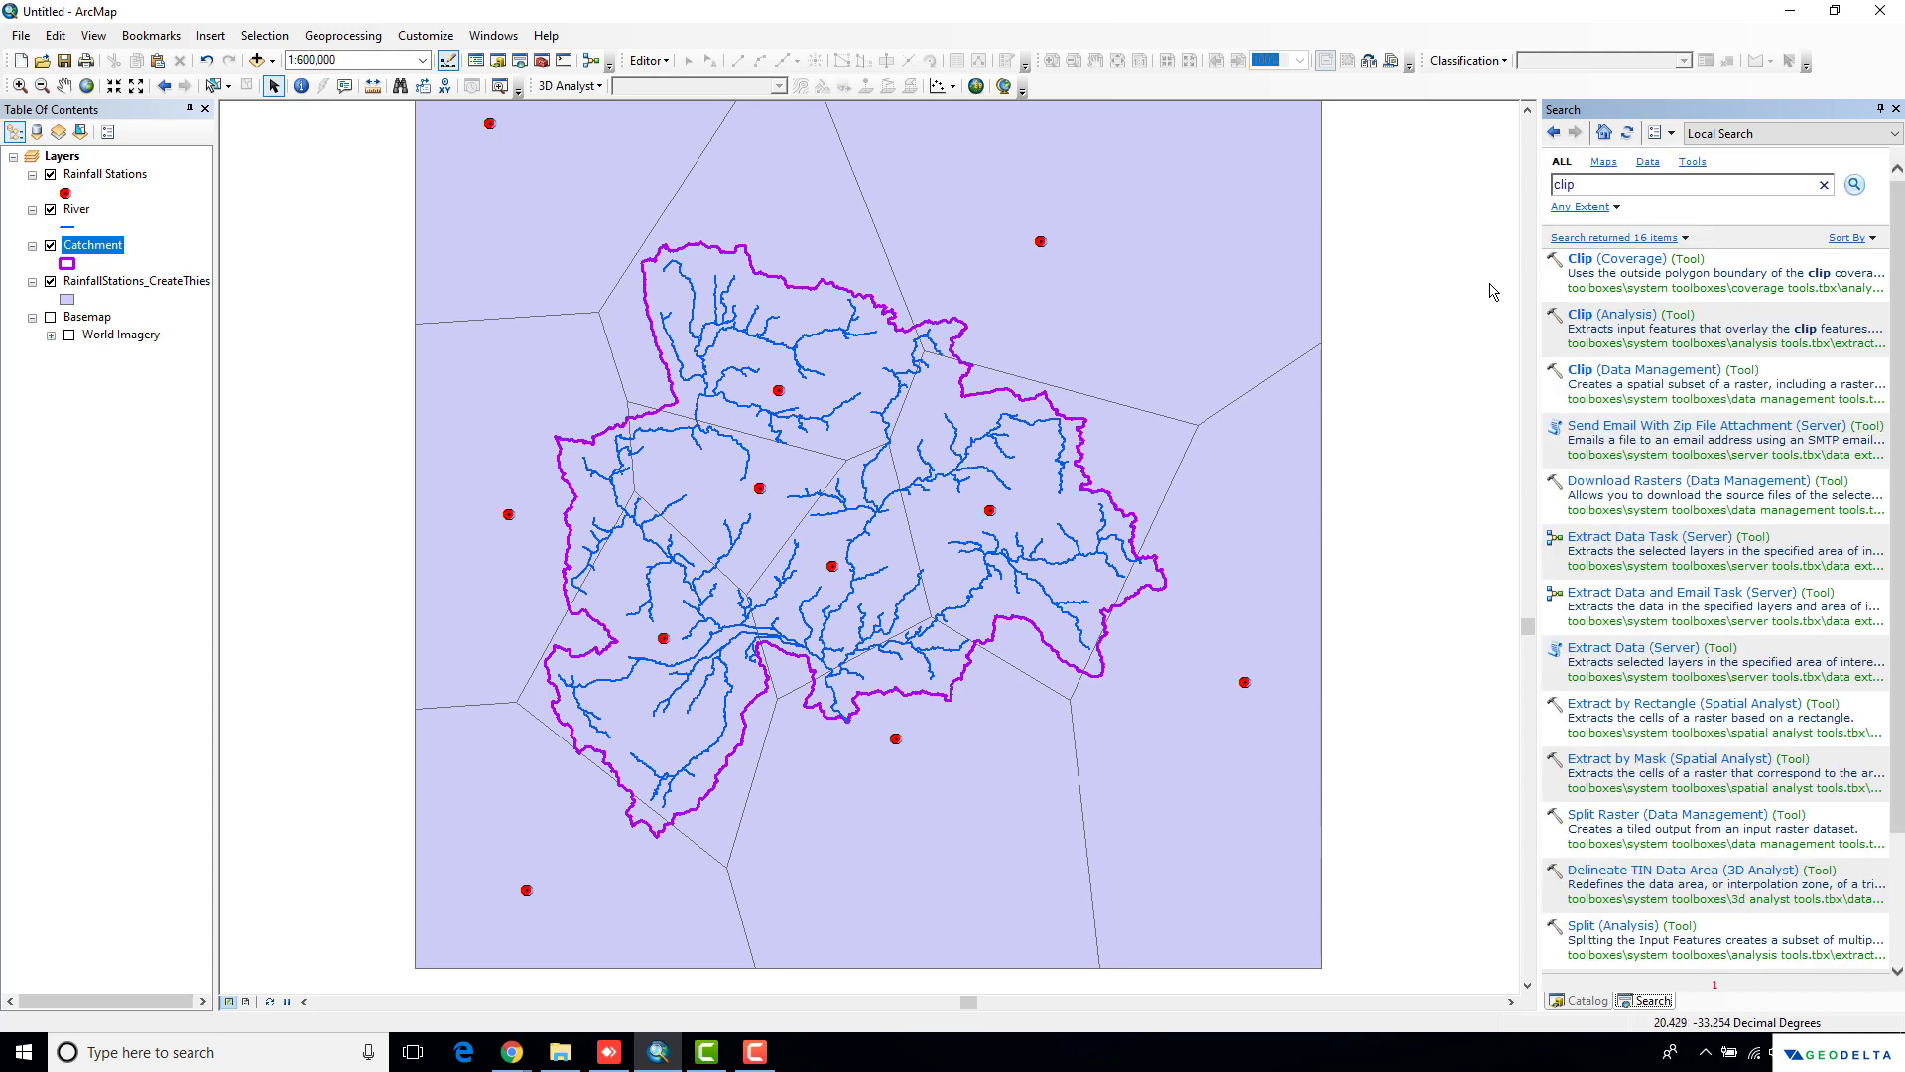
click(1628, 314)
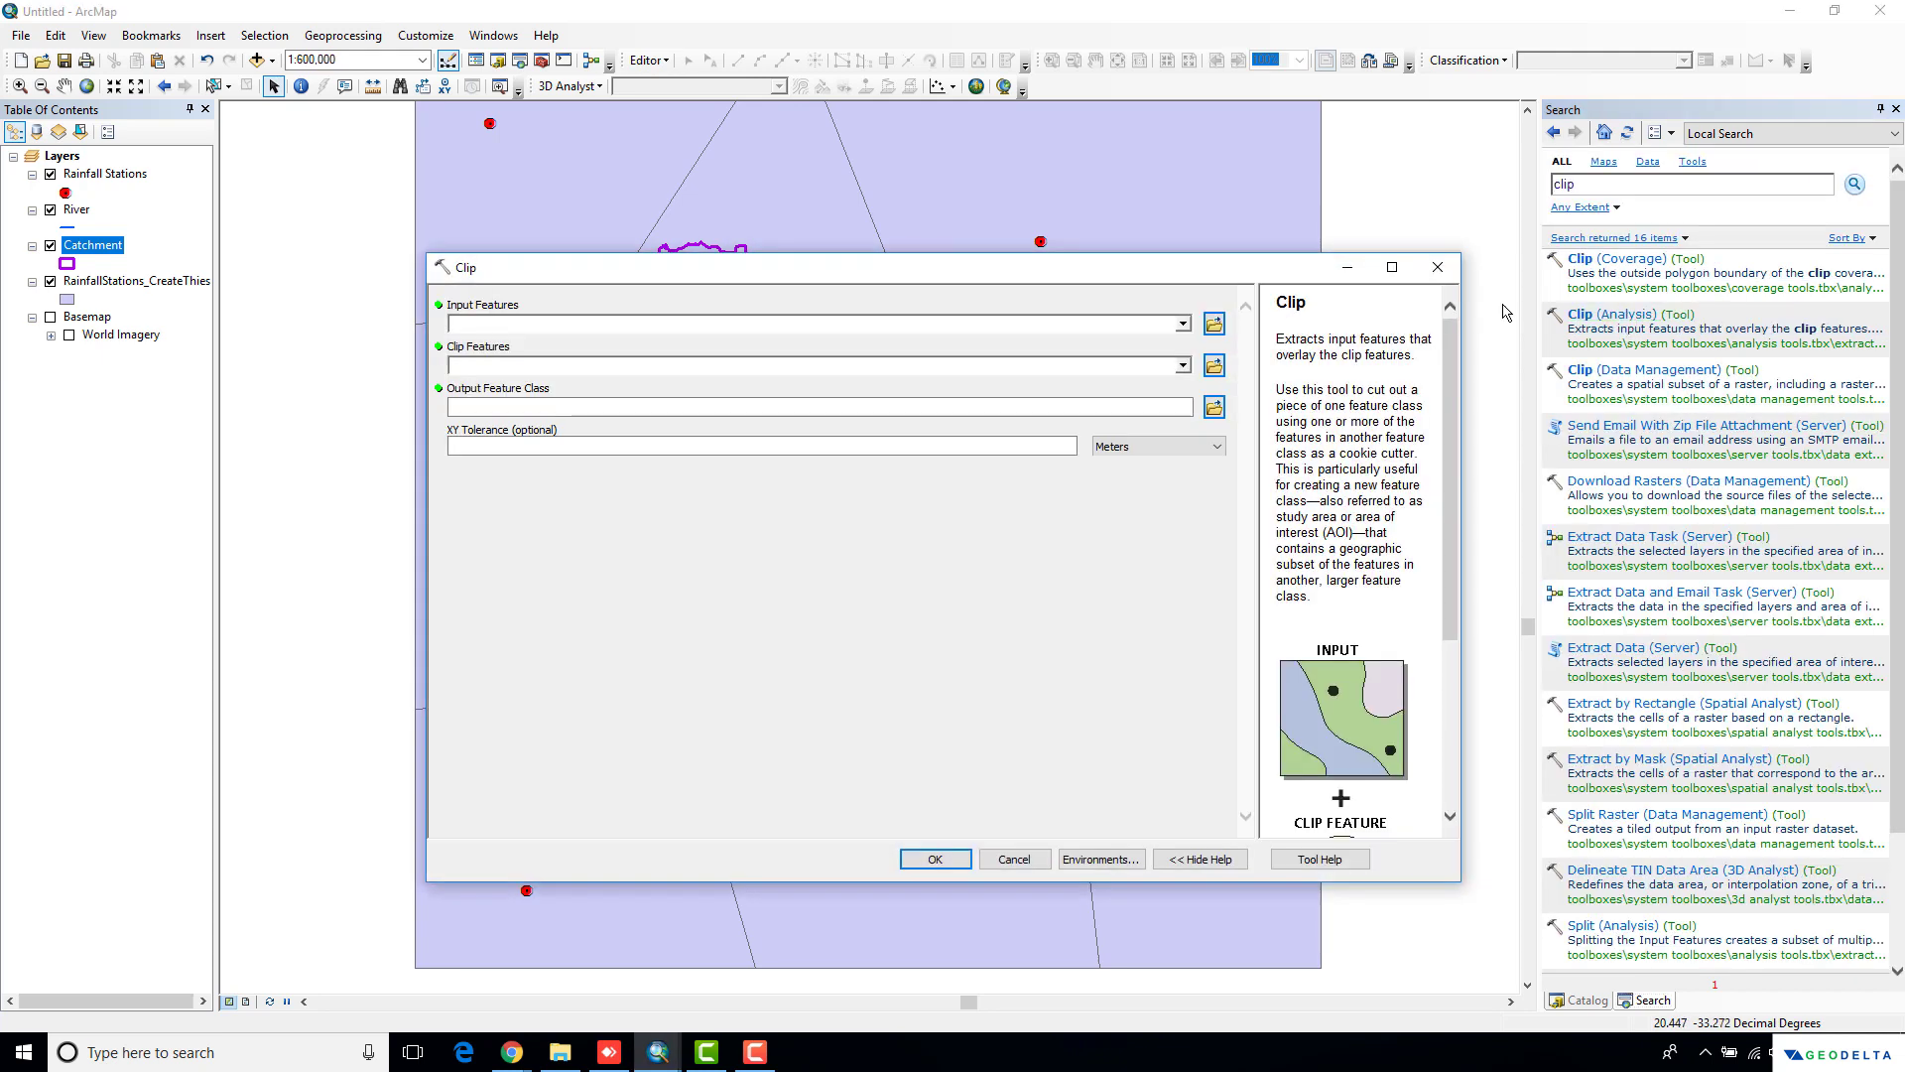
Clip the RainfallStations_CreateThies polygons with the Catchment layer as clip features, and hide the Catchment and unclipped polygon layers
mouse_move(821, 274)
mouse_down()
mouse_move(807, 306)
mouse_move(799, 291)
mouse_up()
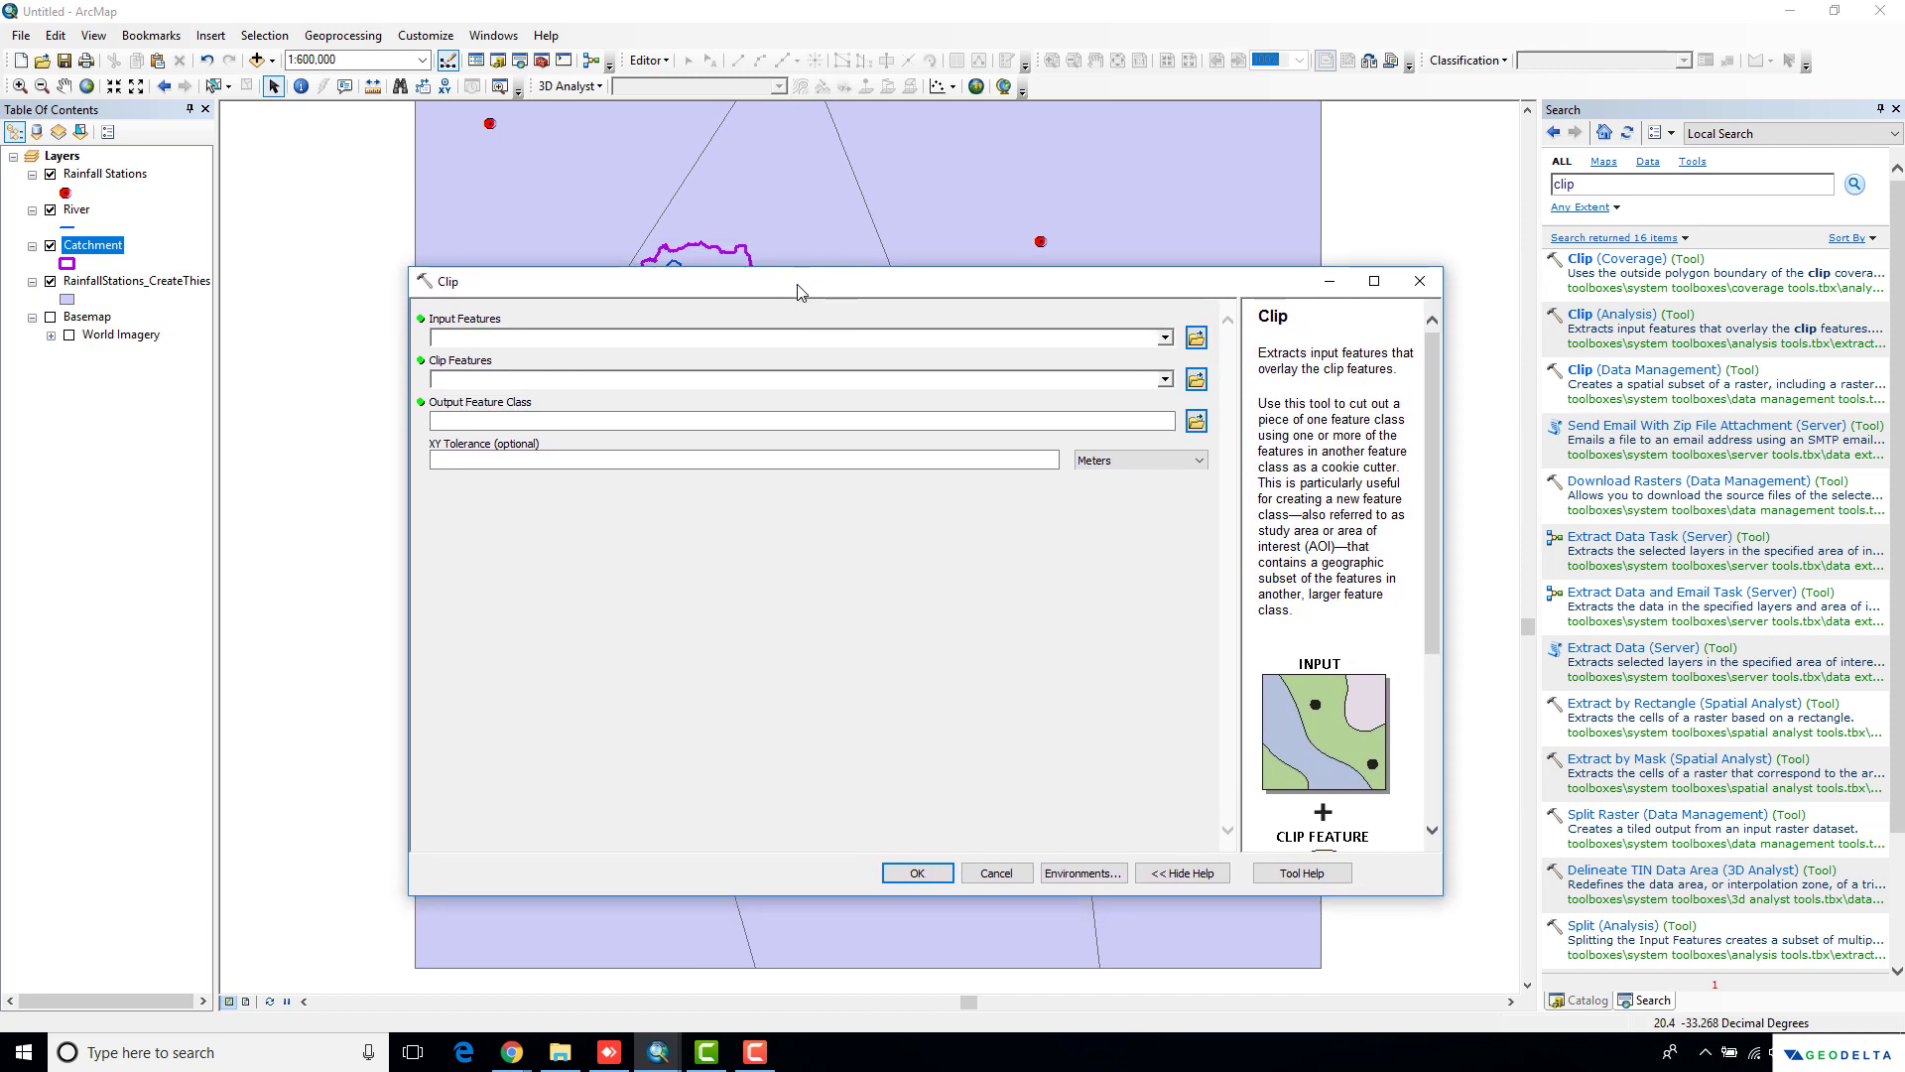
click(1165, 338)
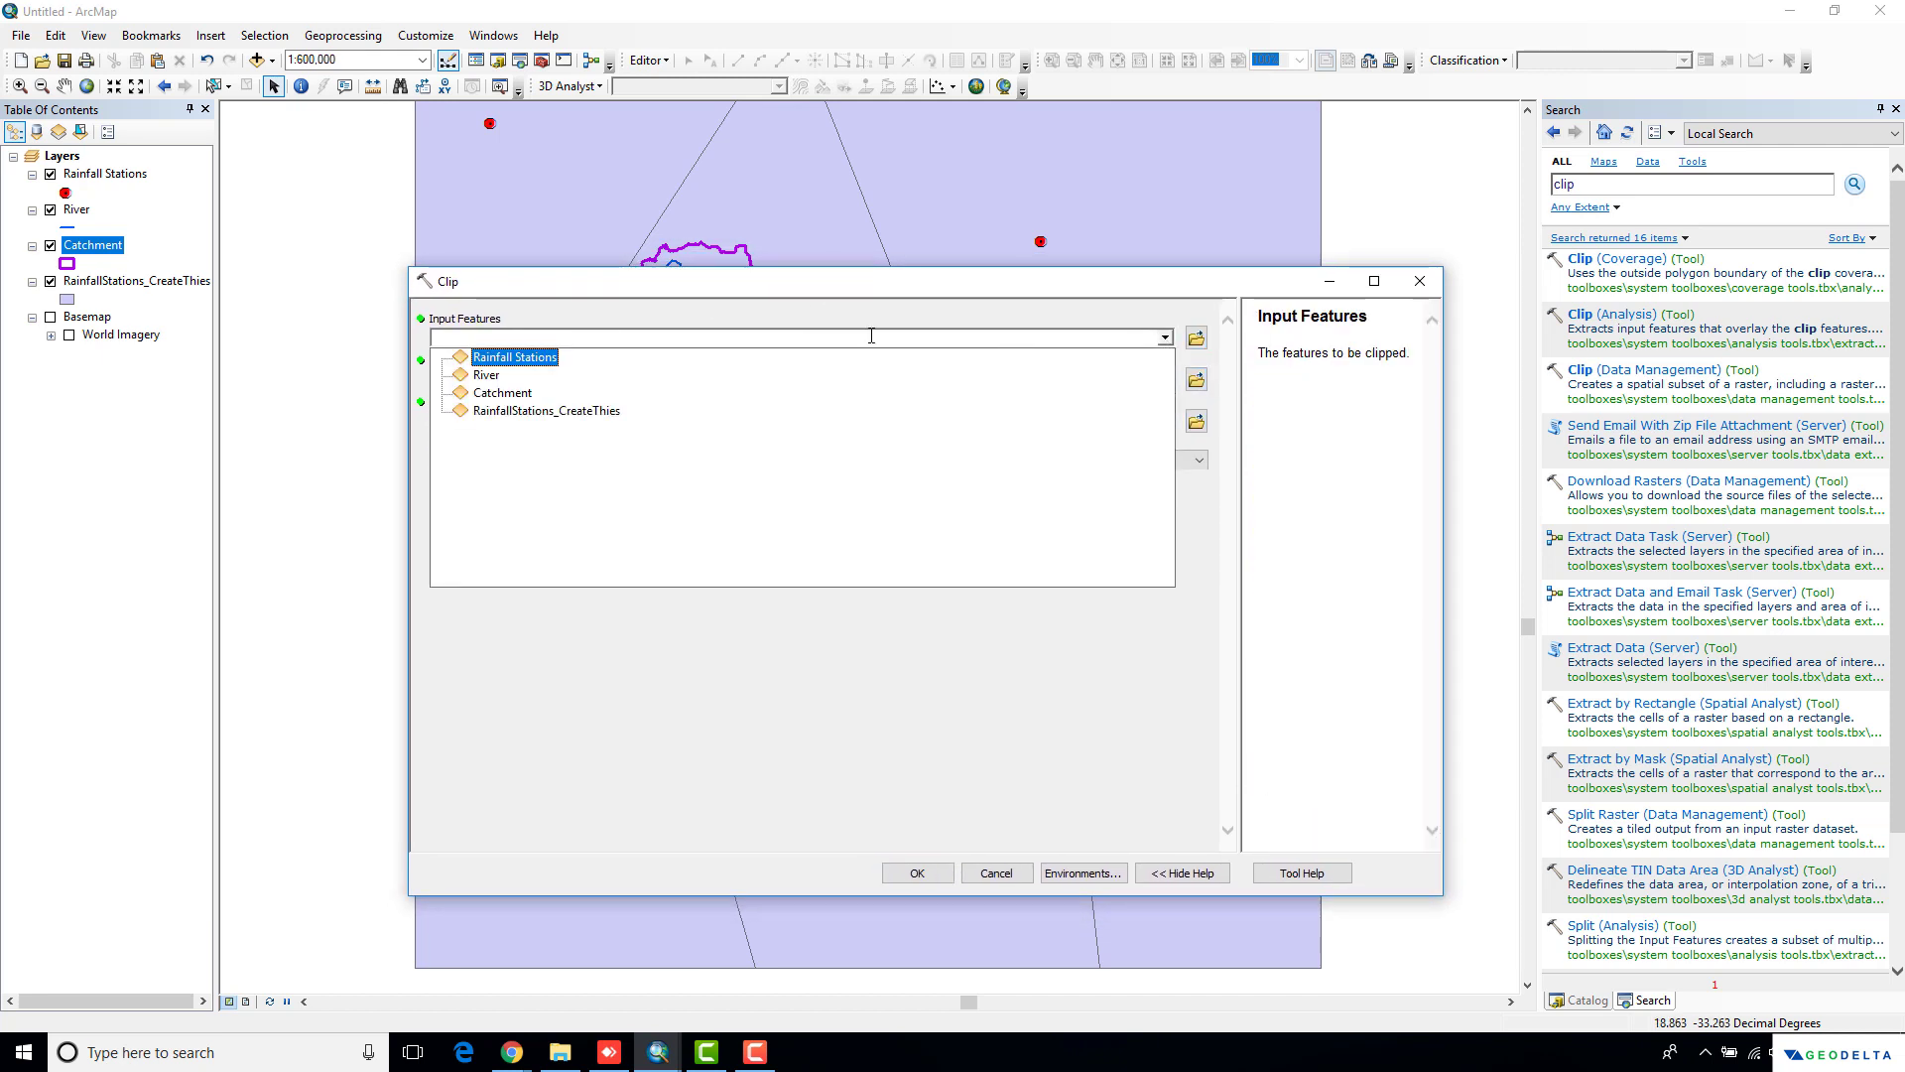
click(562, 411)
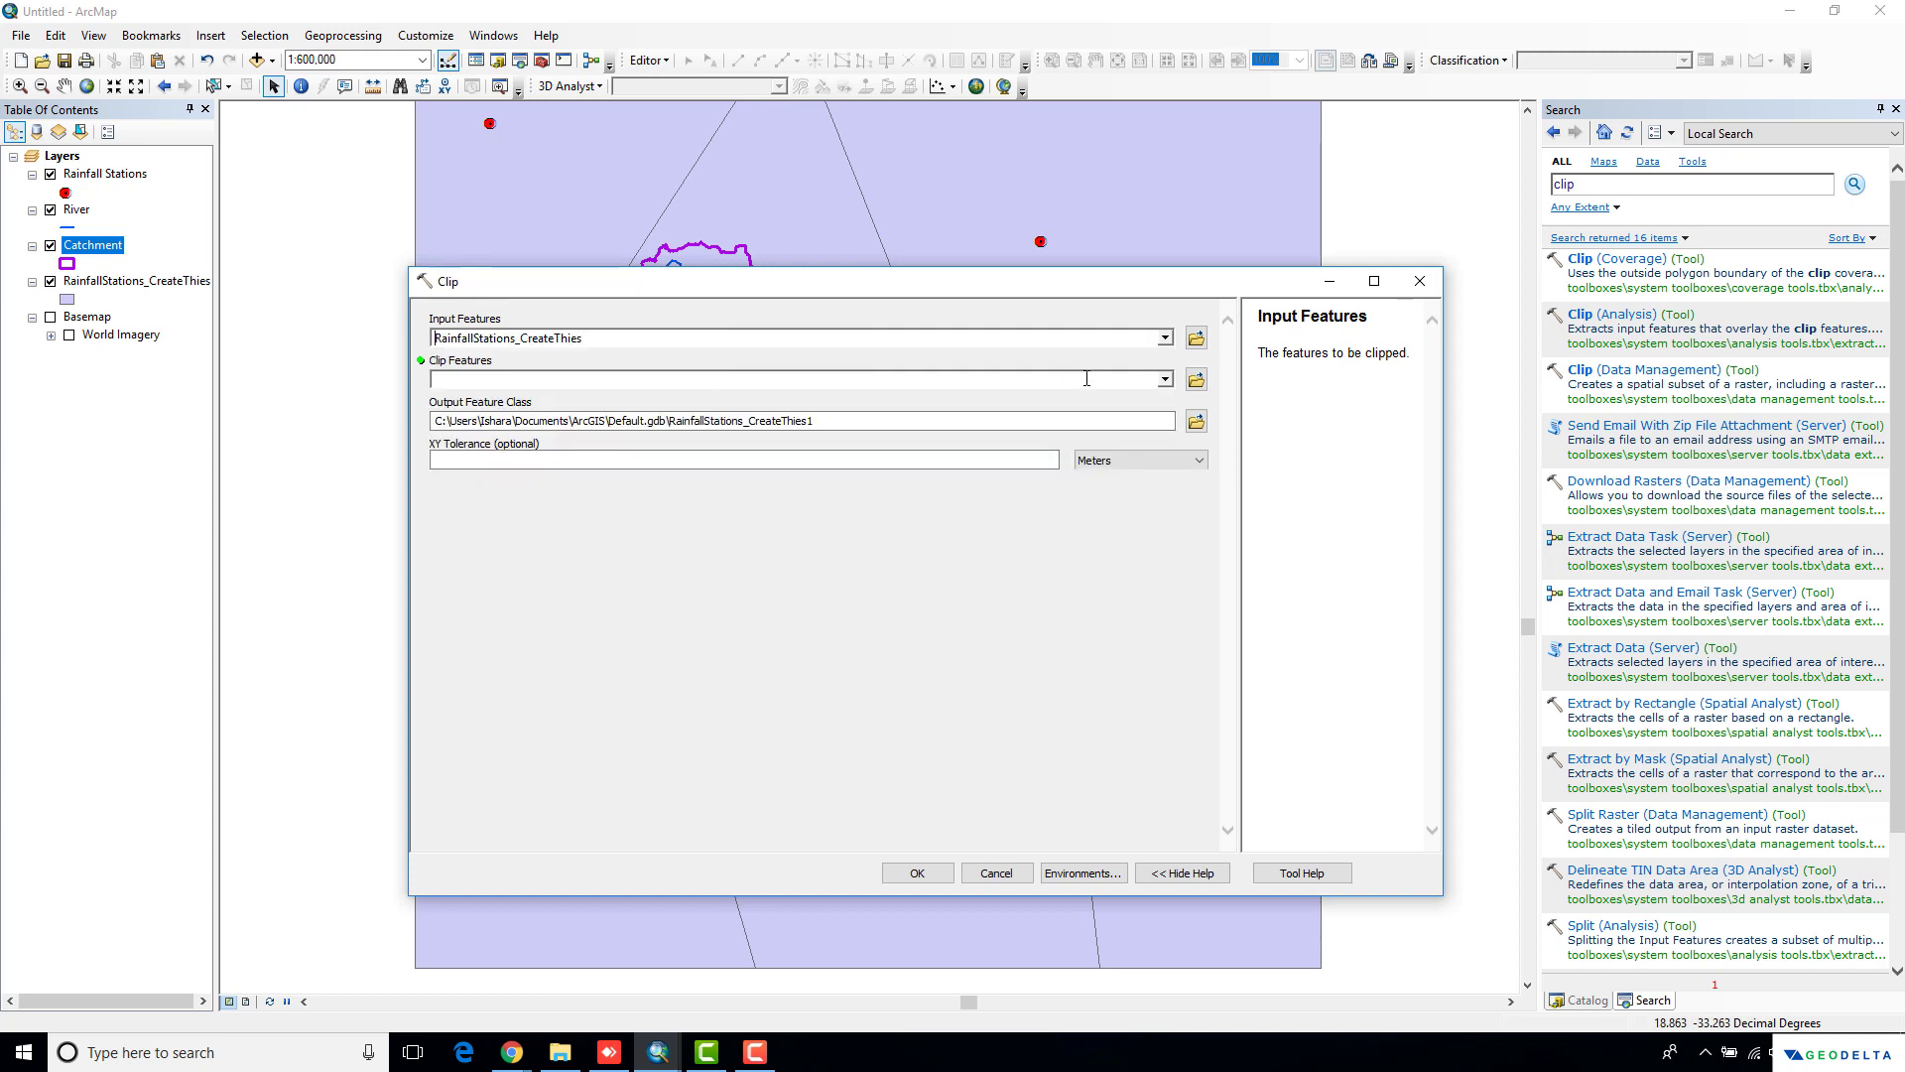
click(1165, 379)
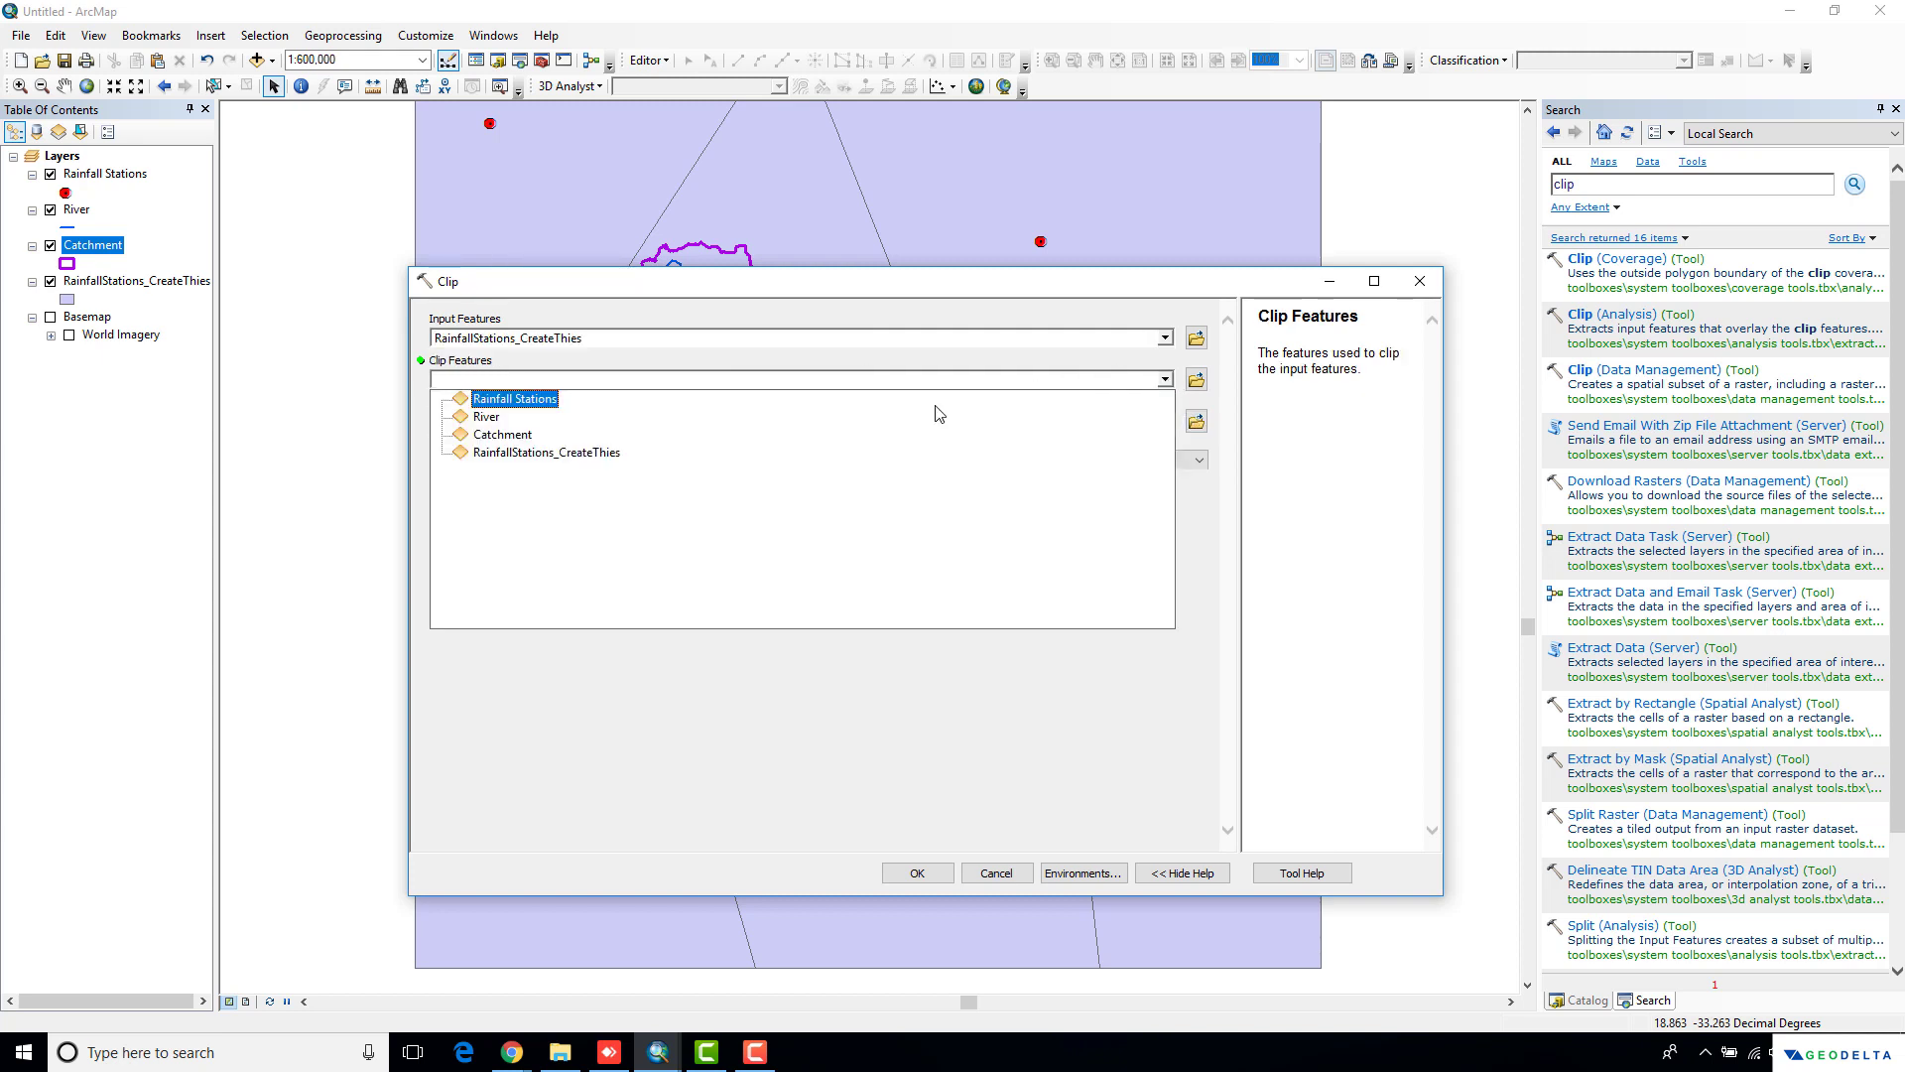
click(501, 437)
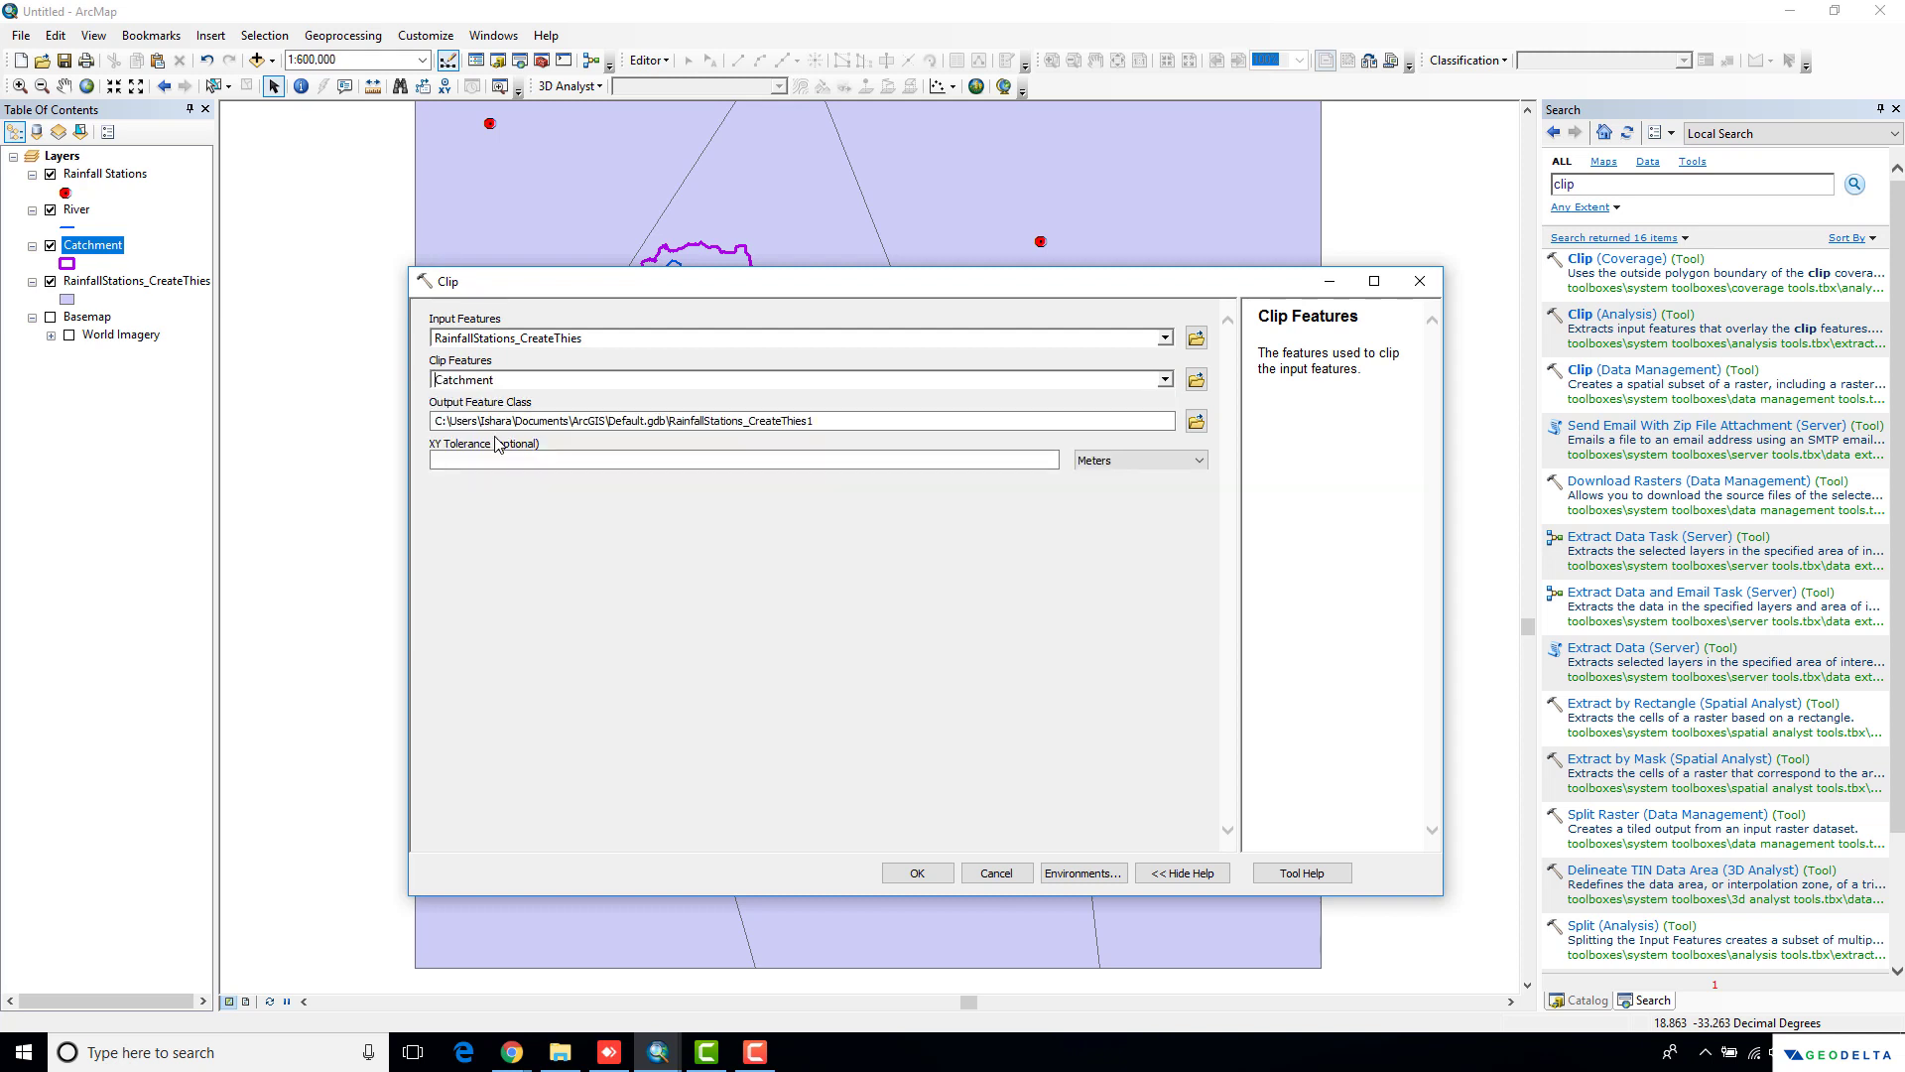
click(935, 875)
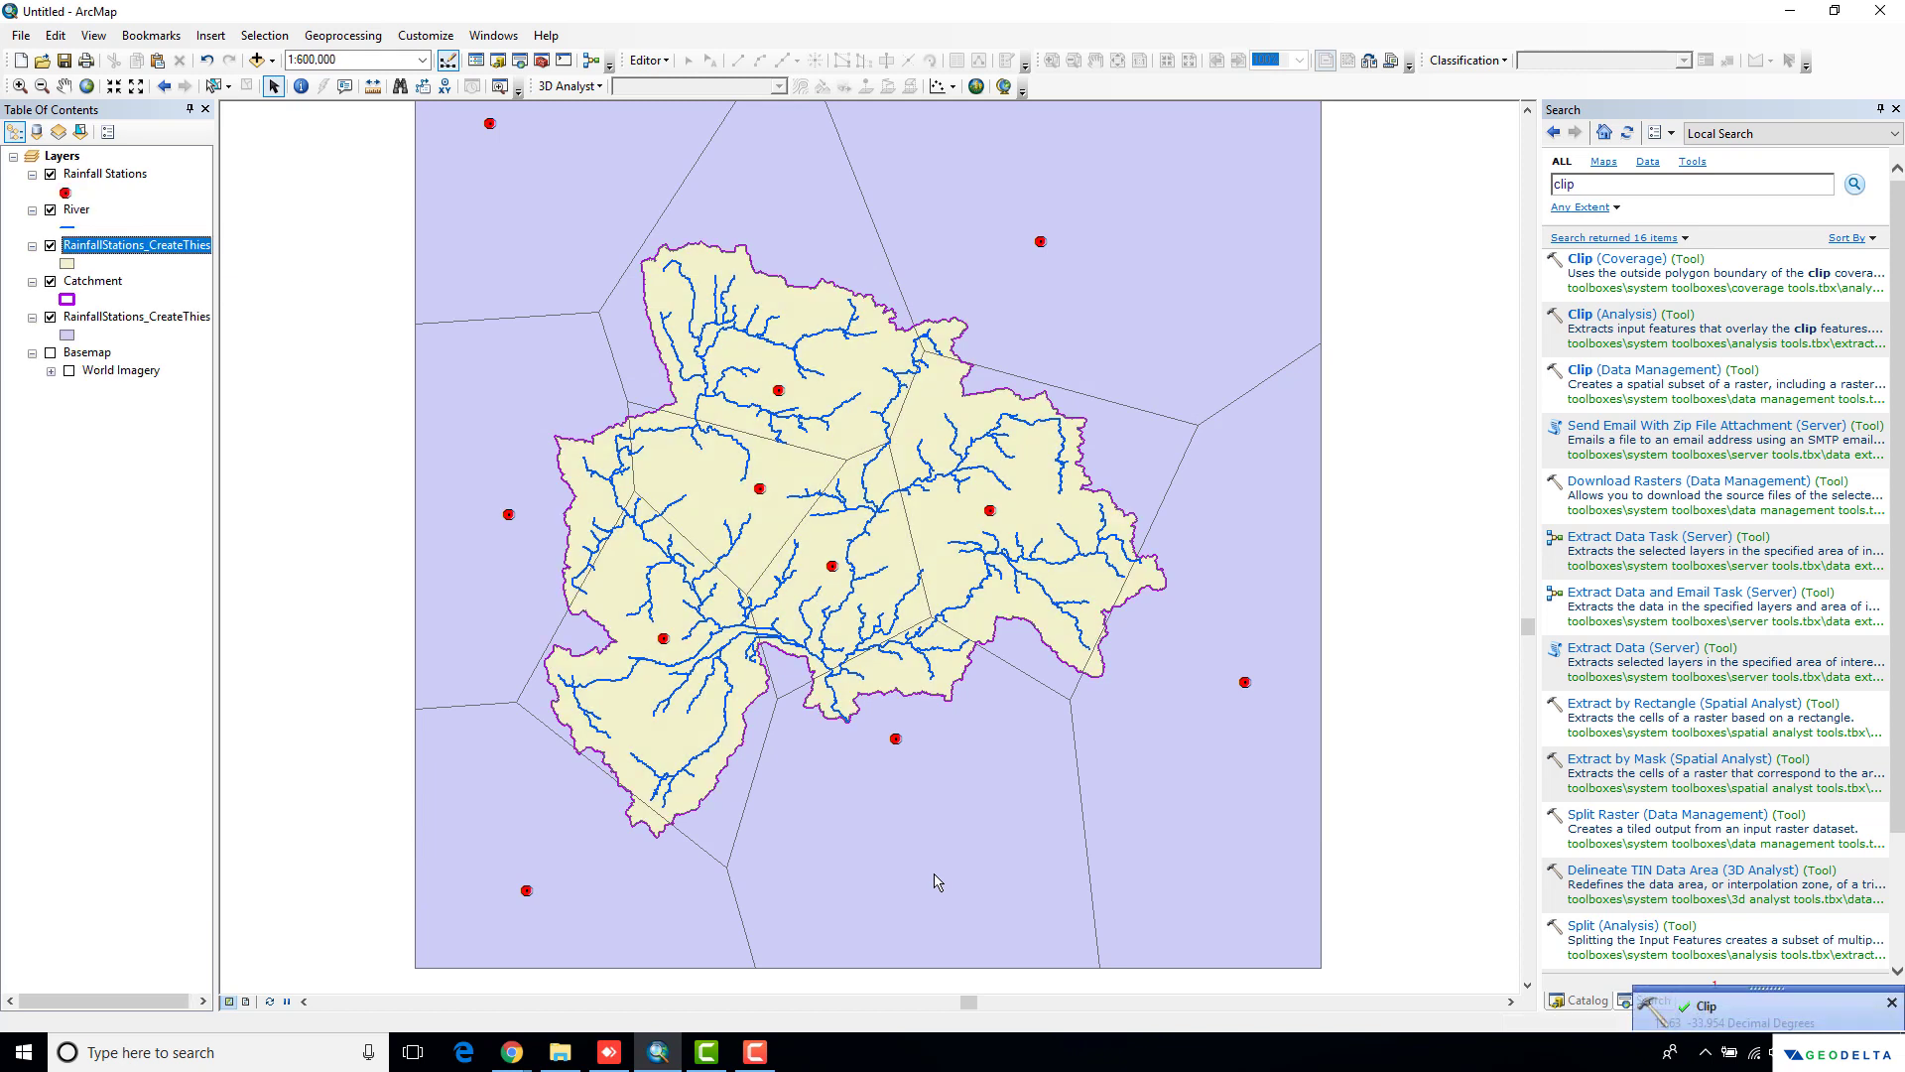
click(51, 282)
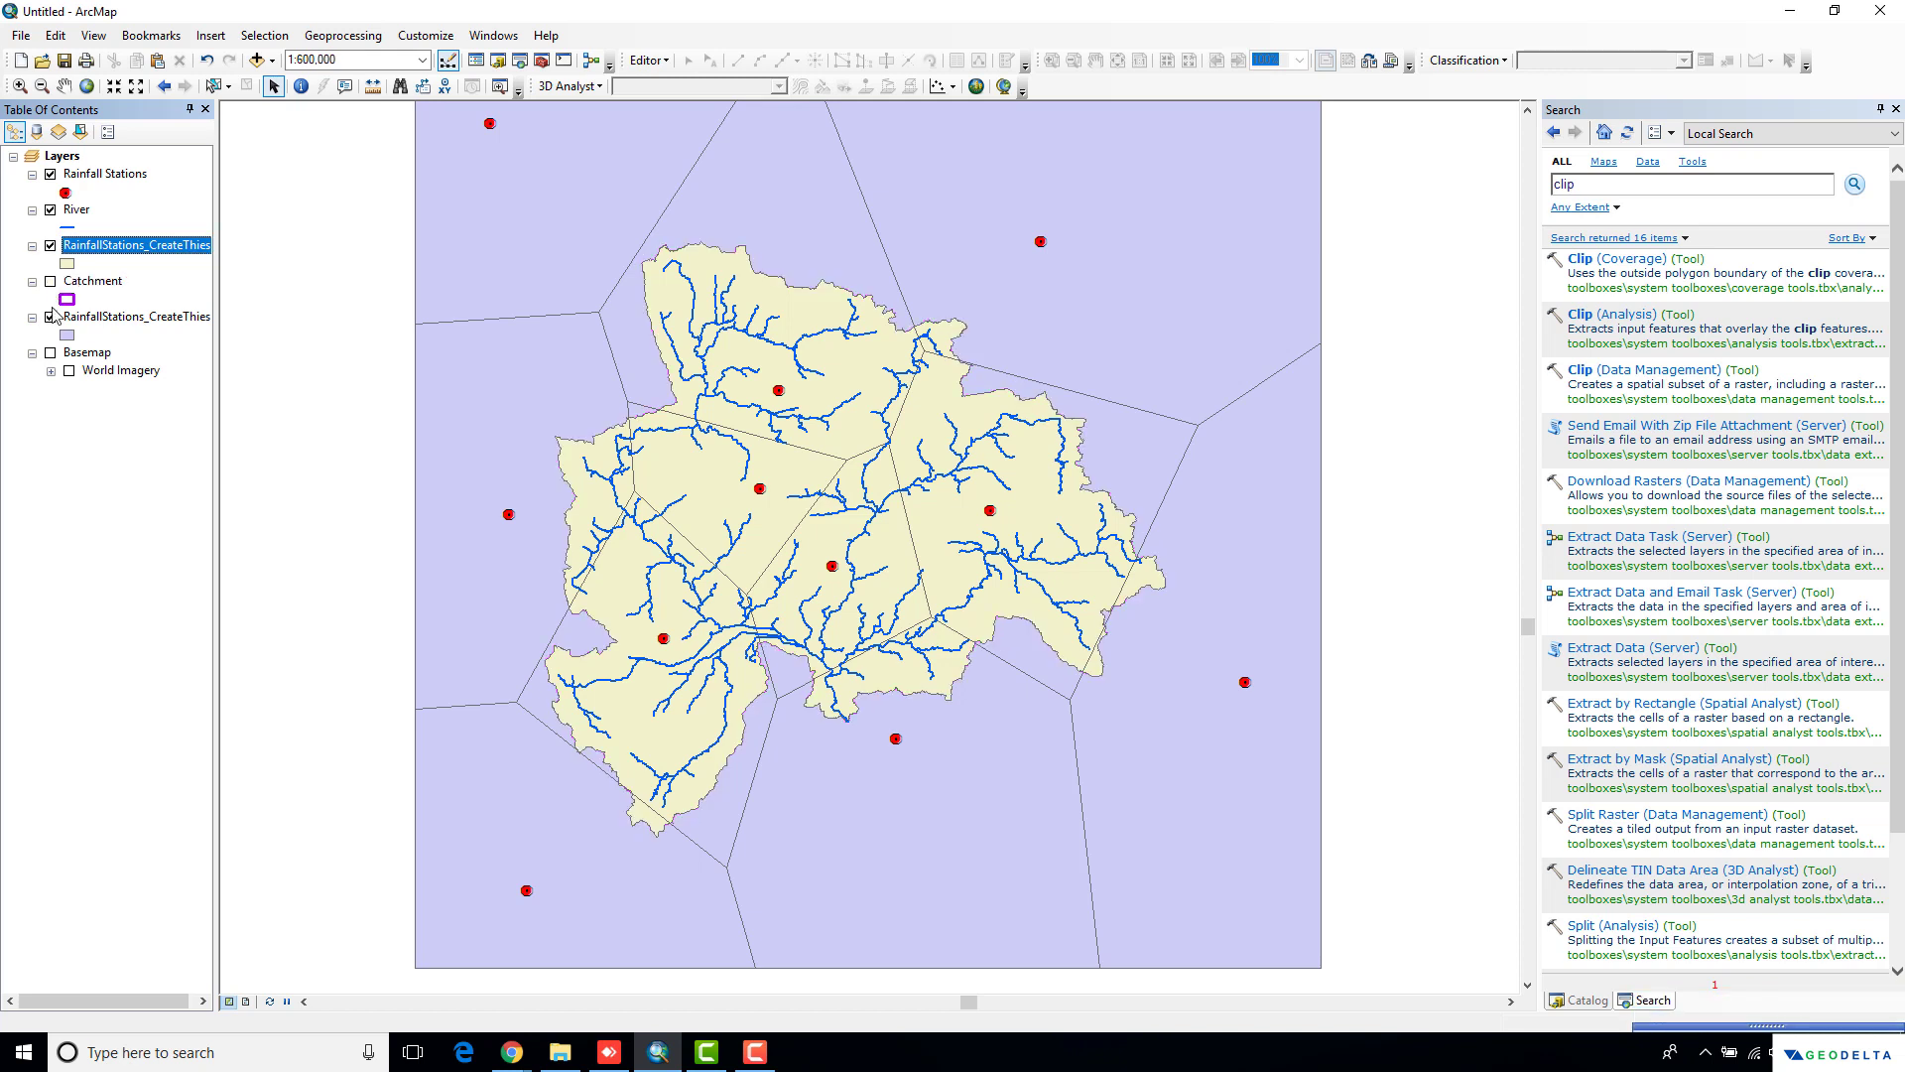
click(51, 318)
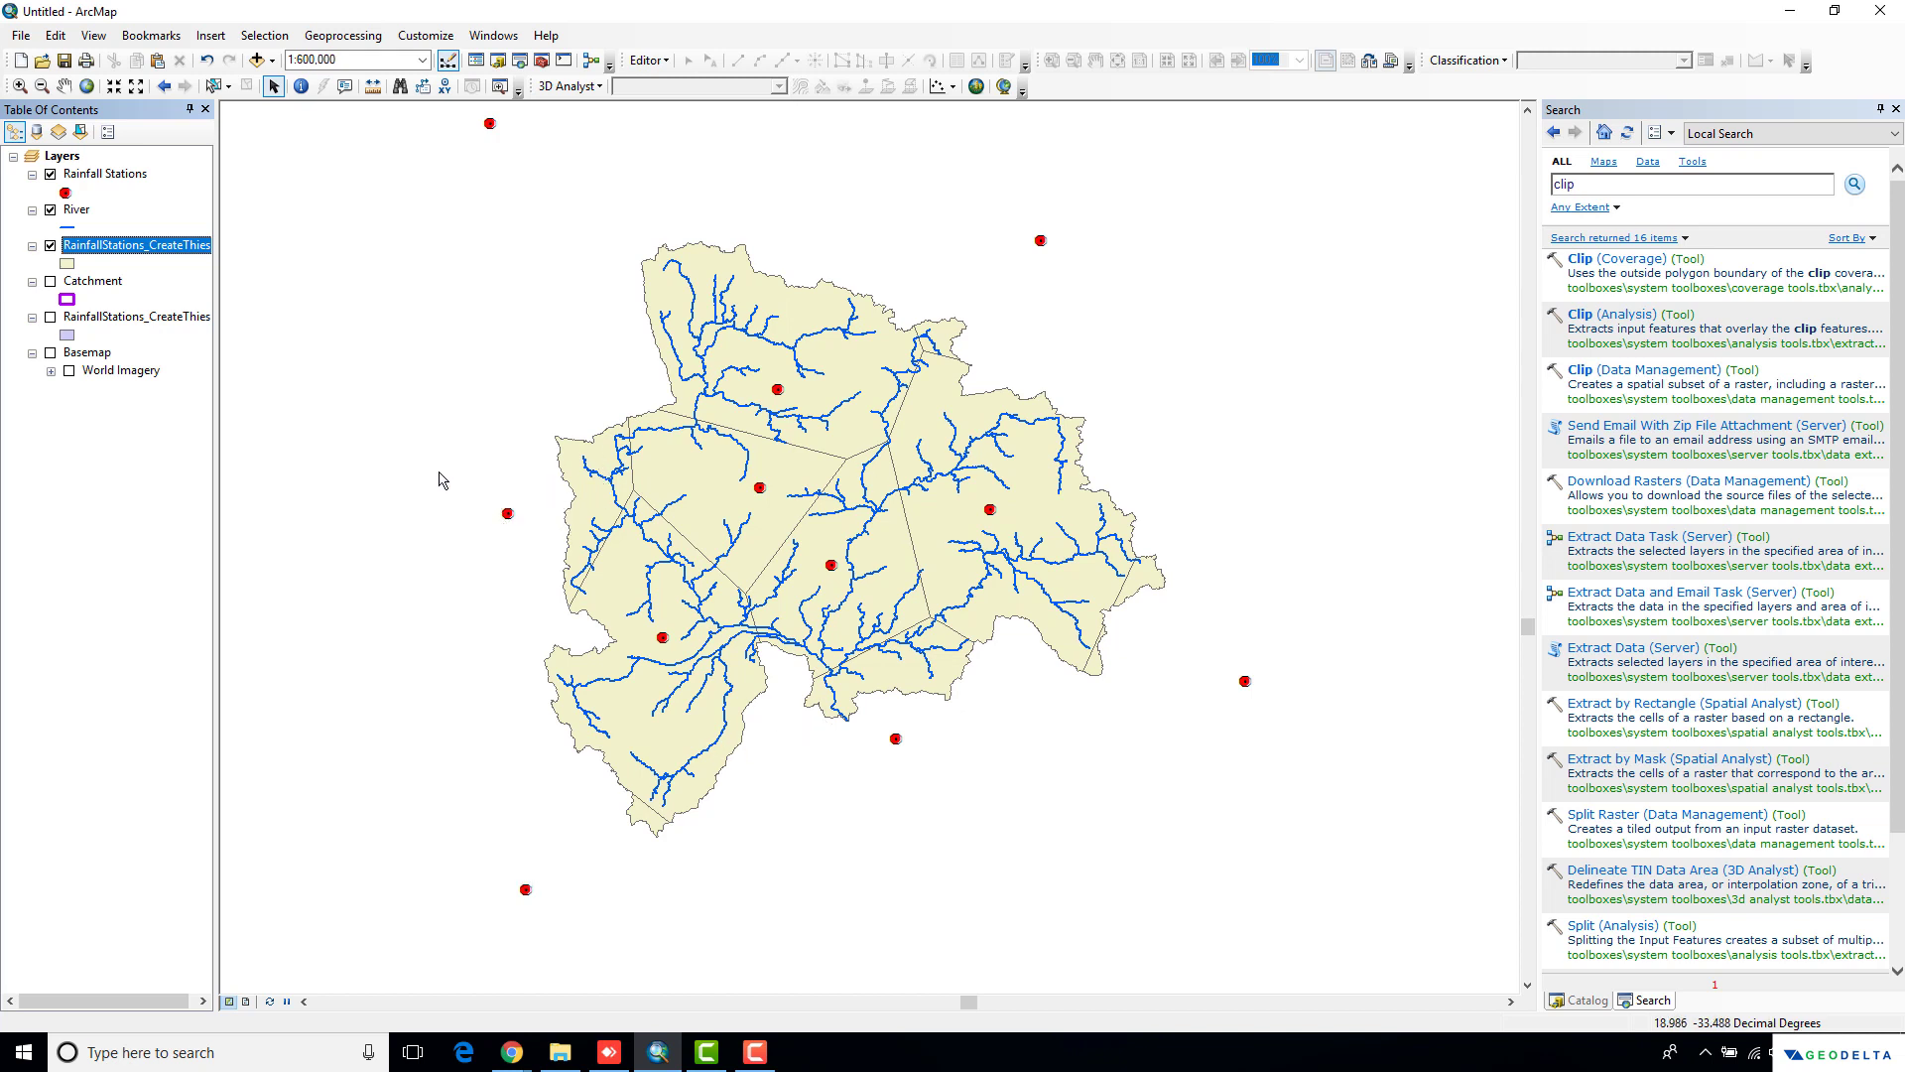
Symbolize the clipped Thiessen polygons by unique values of Input_FID, adding all values with a multicolored pastel color ramp
right_click(140, 252)
click(204, 657)
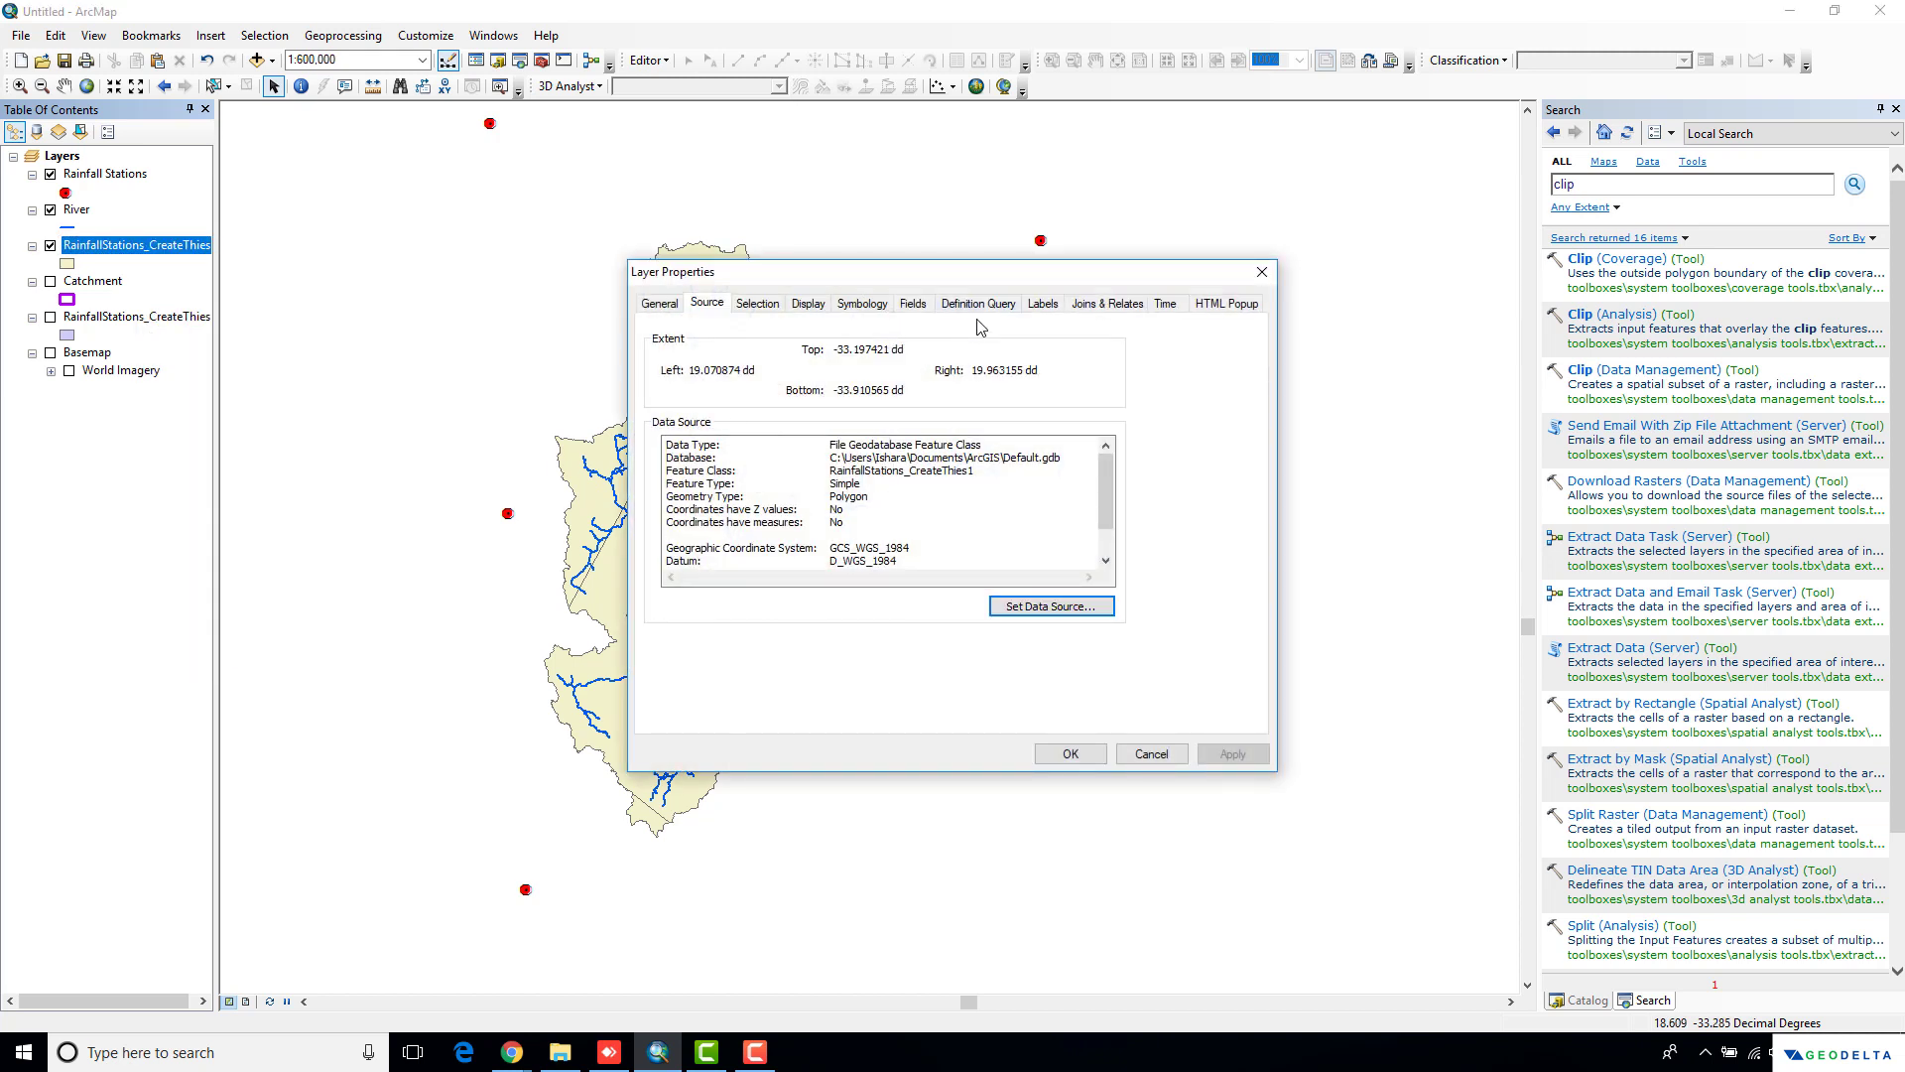
click(879, 306)
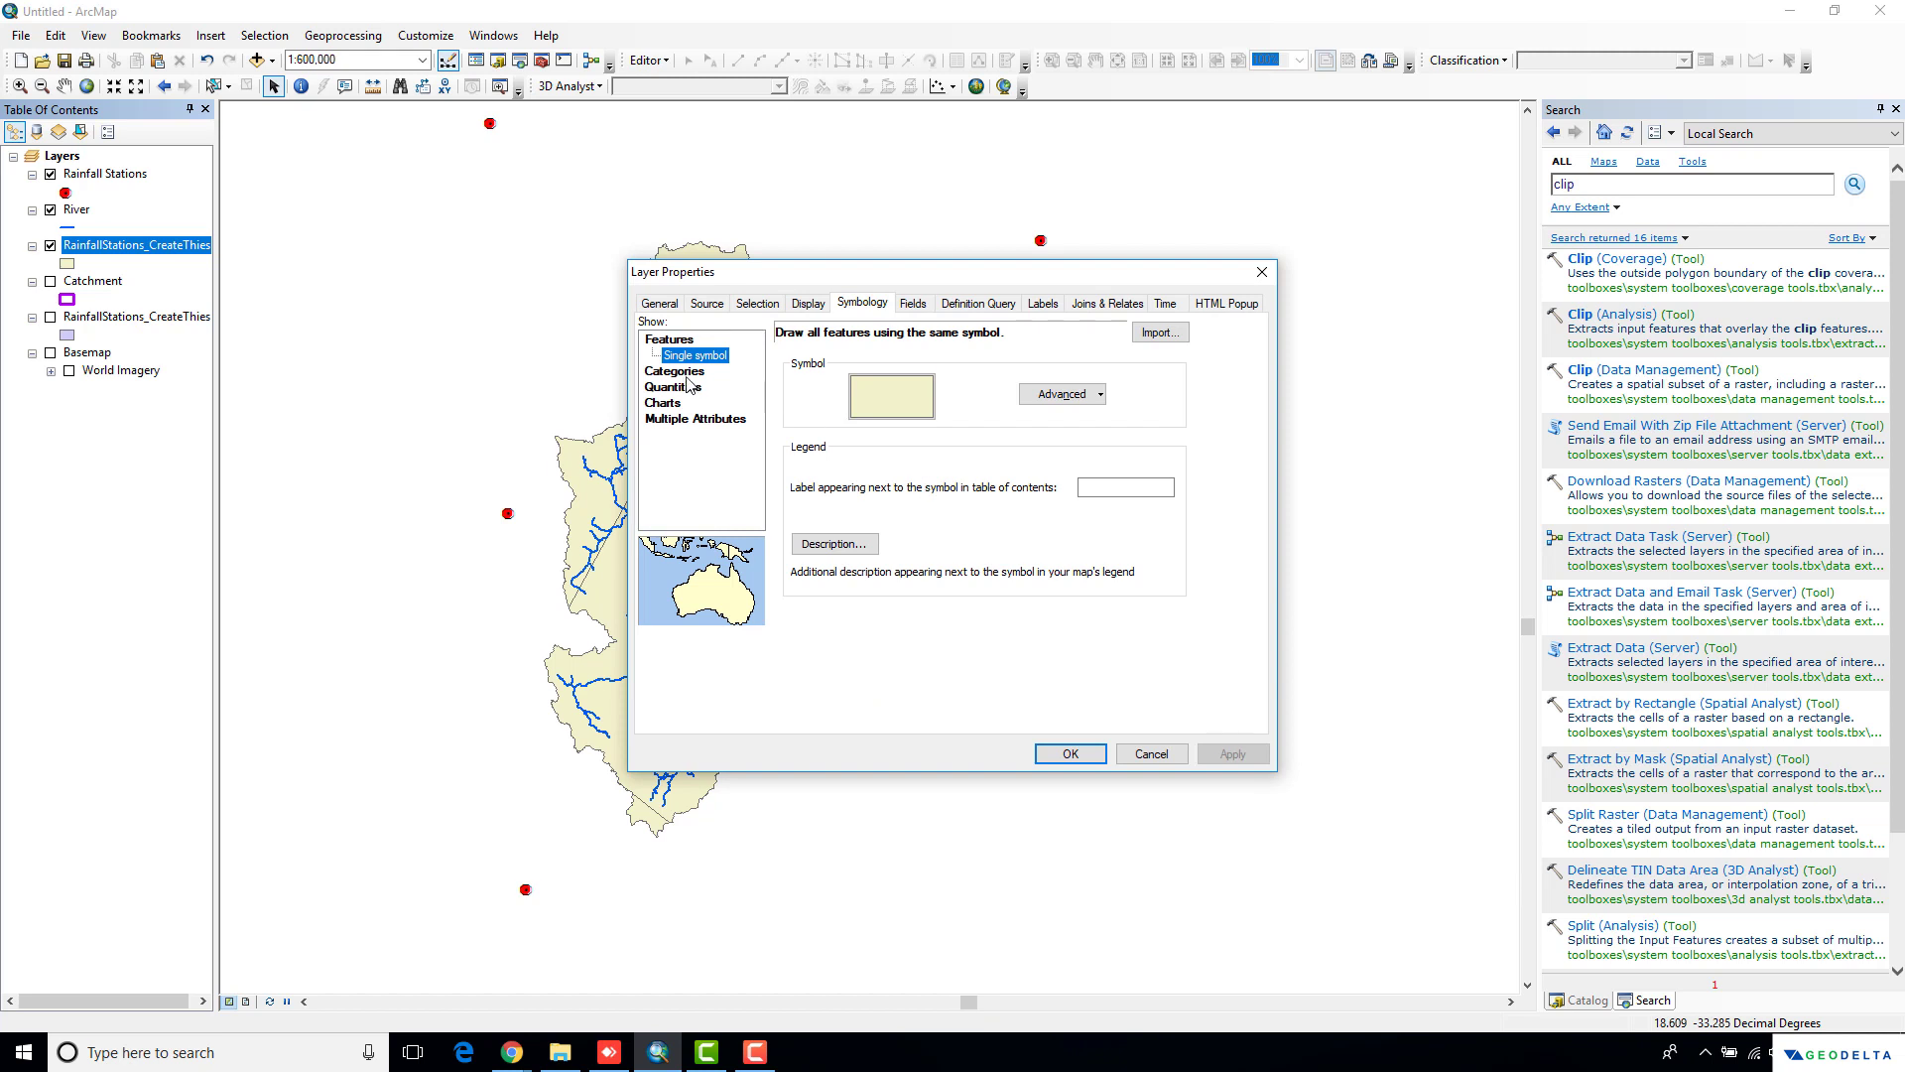
click(682, 374)
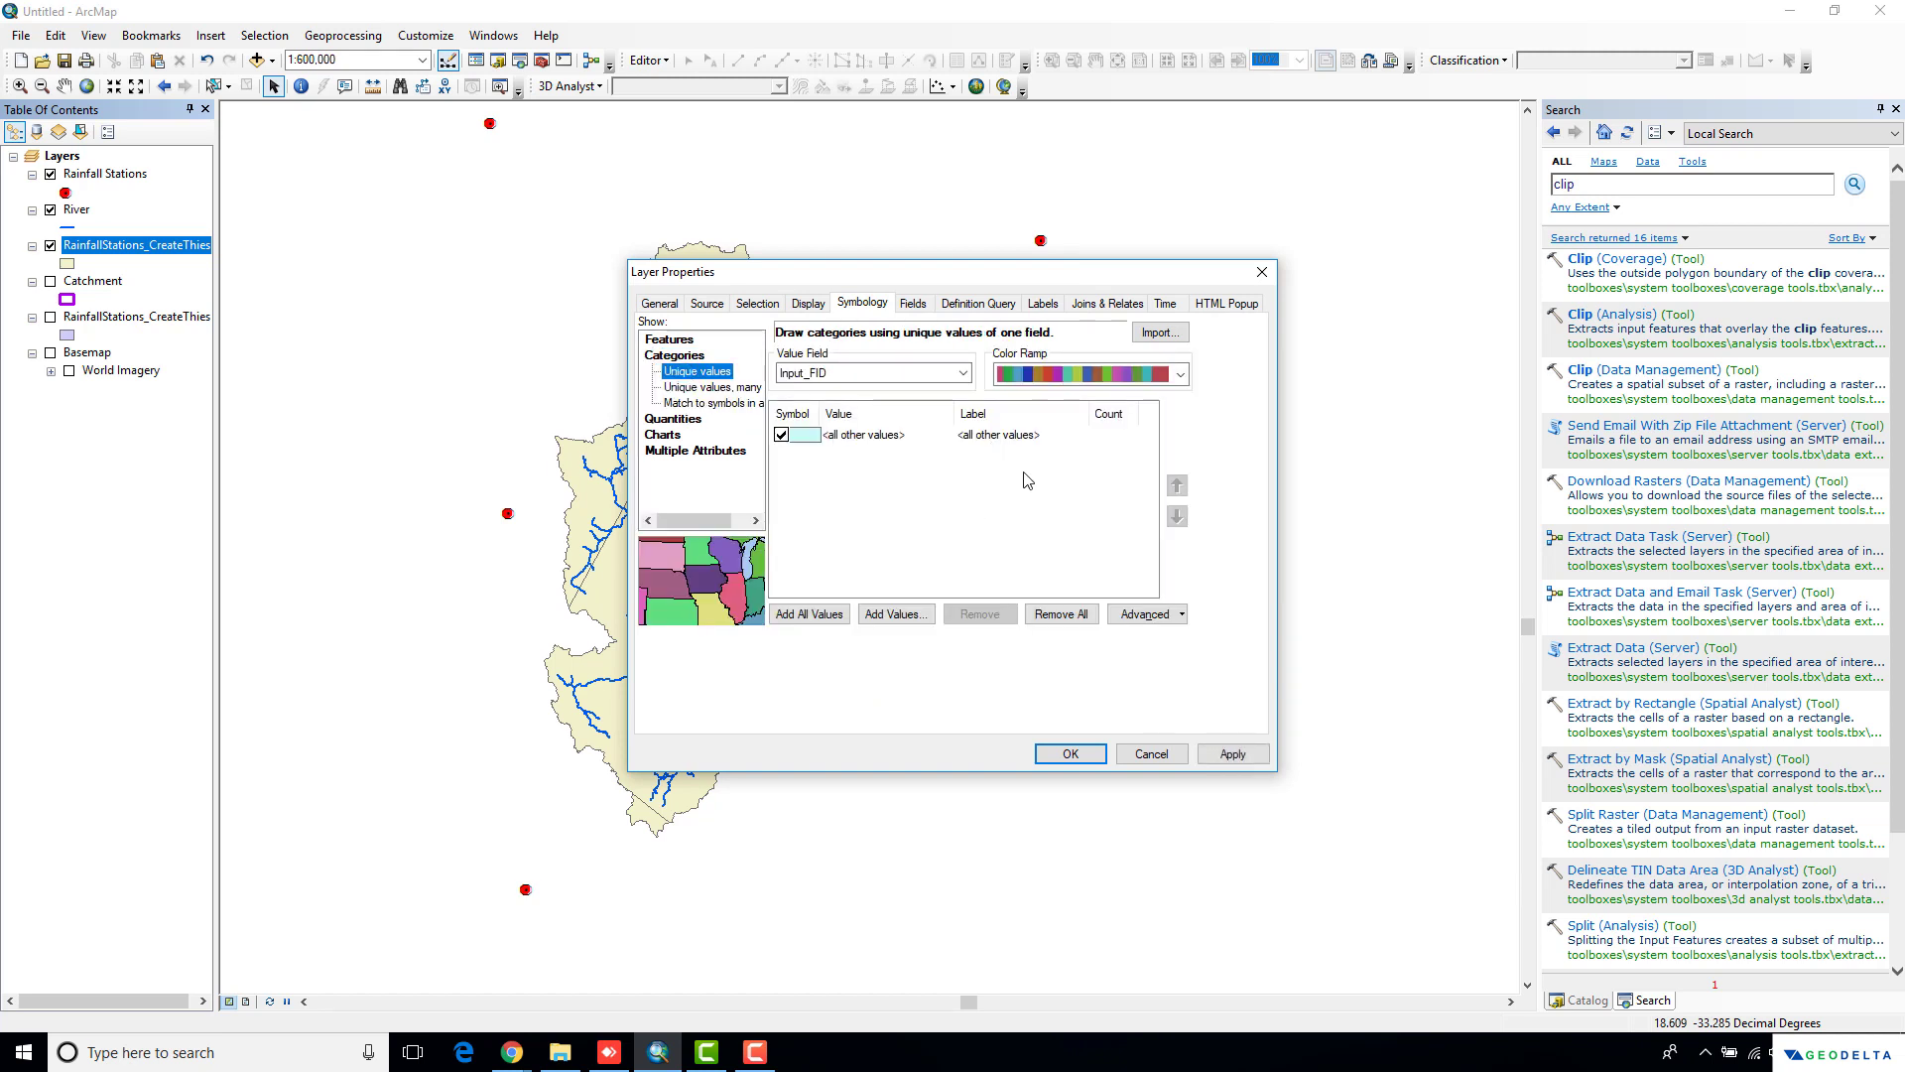
click(1179, 375)
scroll(1147, 443, up, 3)
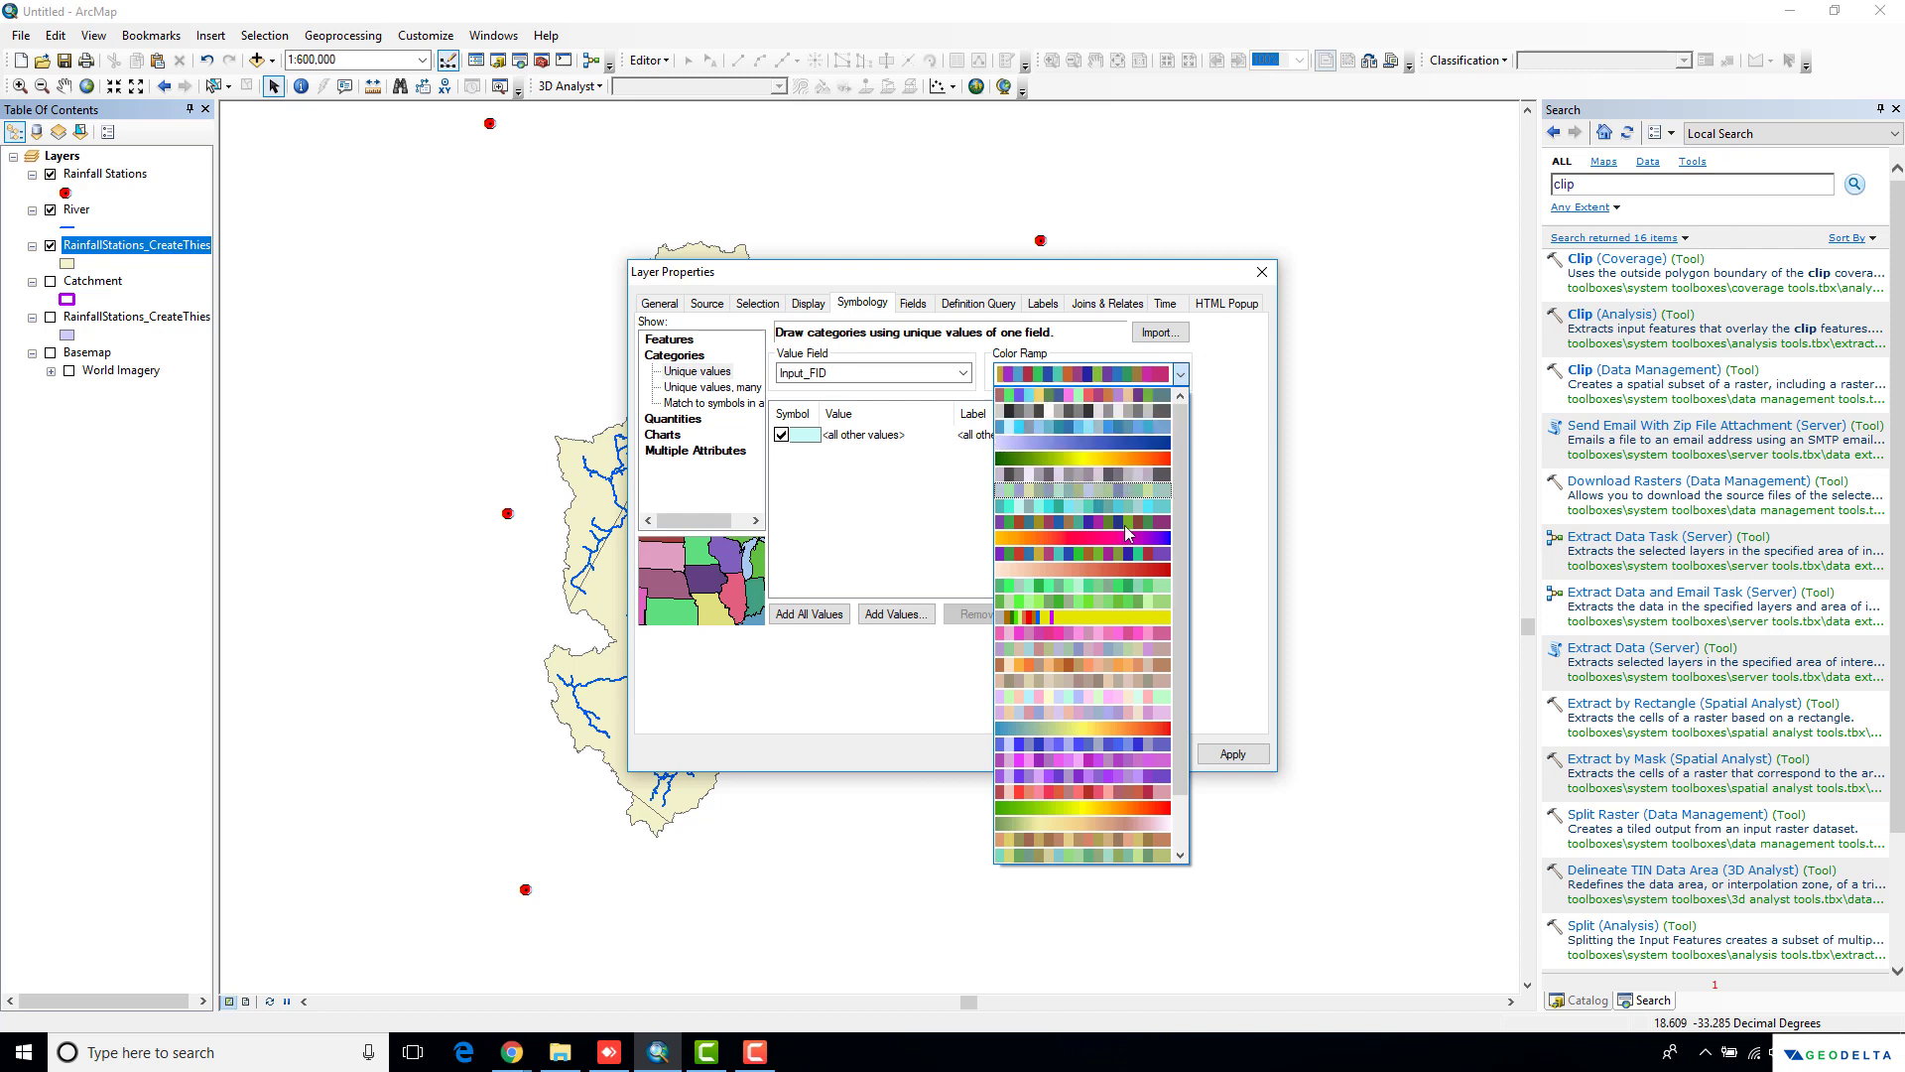
click(1129, 696)
click(833, 612)
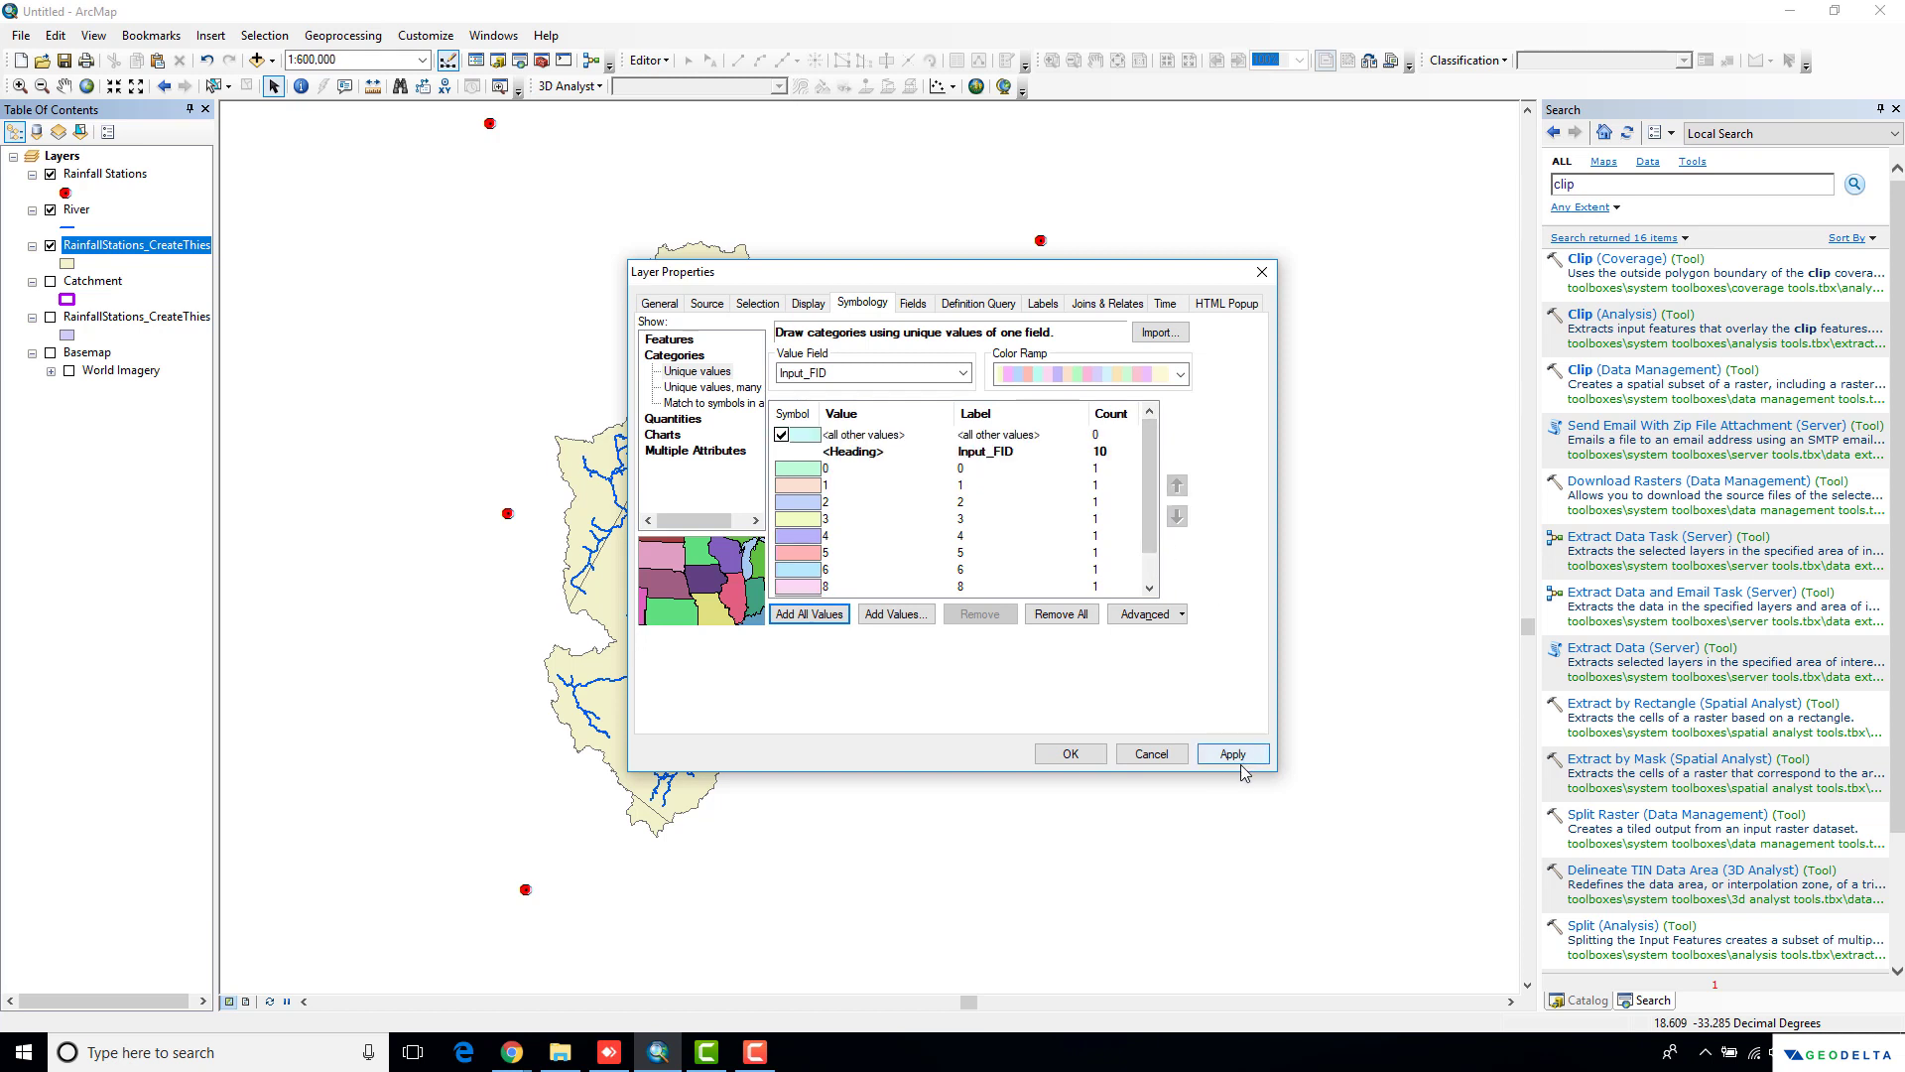
click(1236, 756)
click(1071, 754)
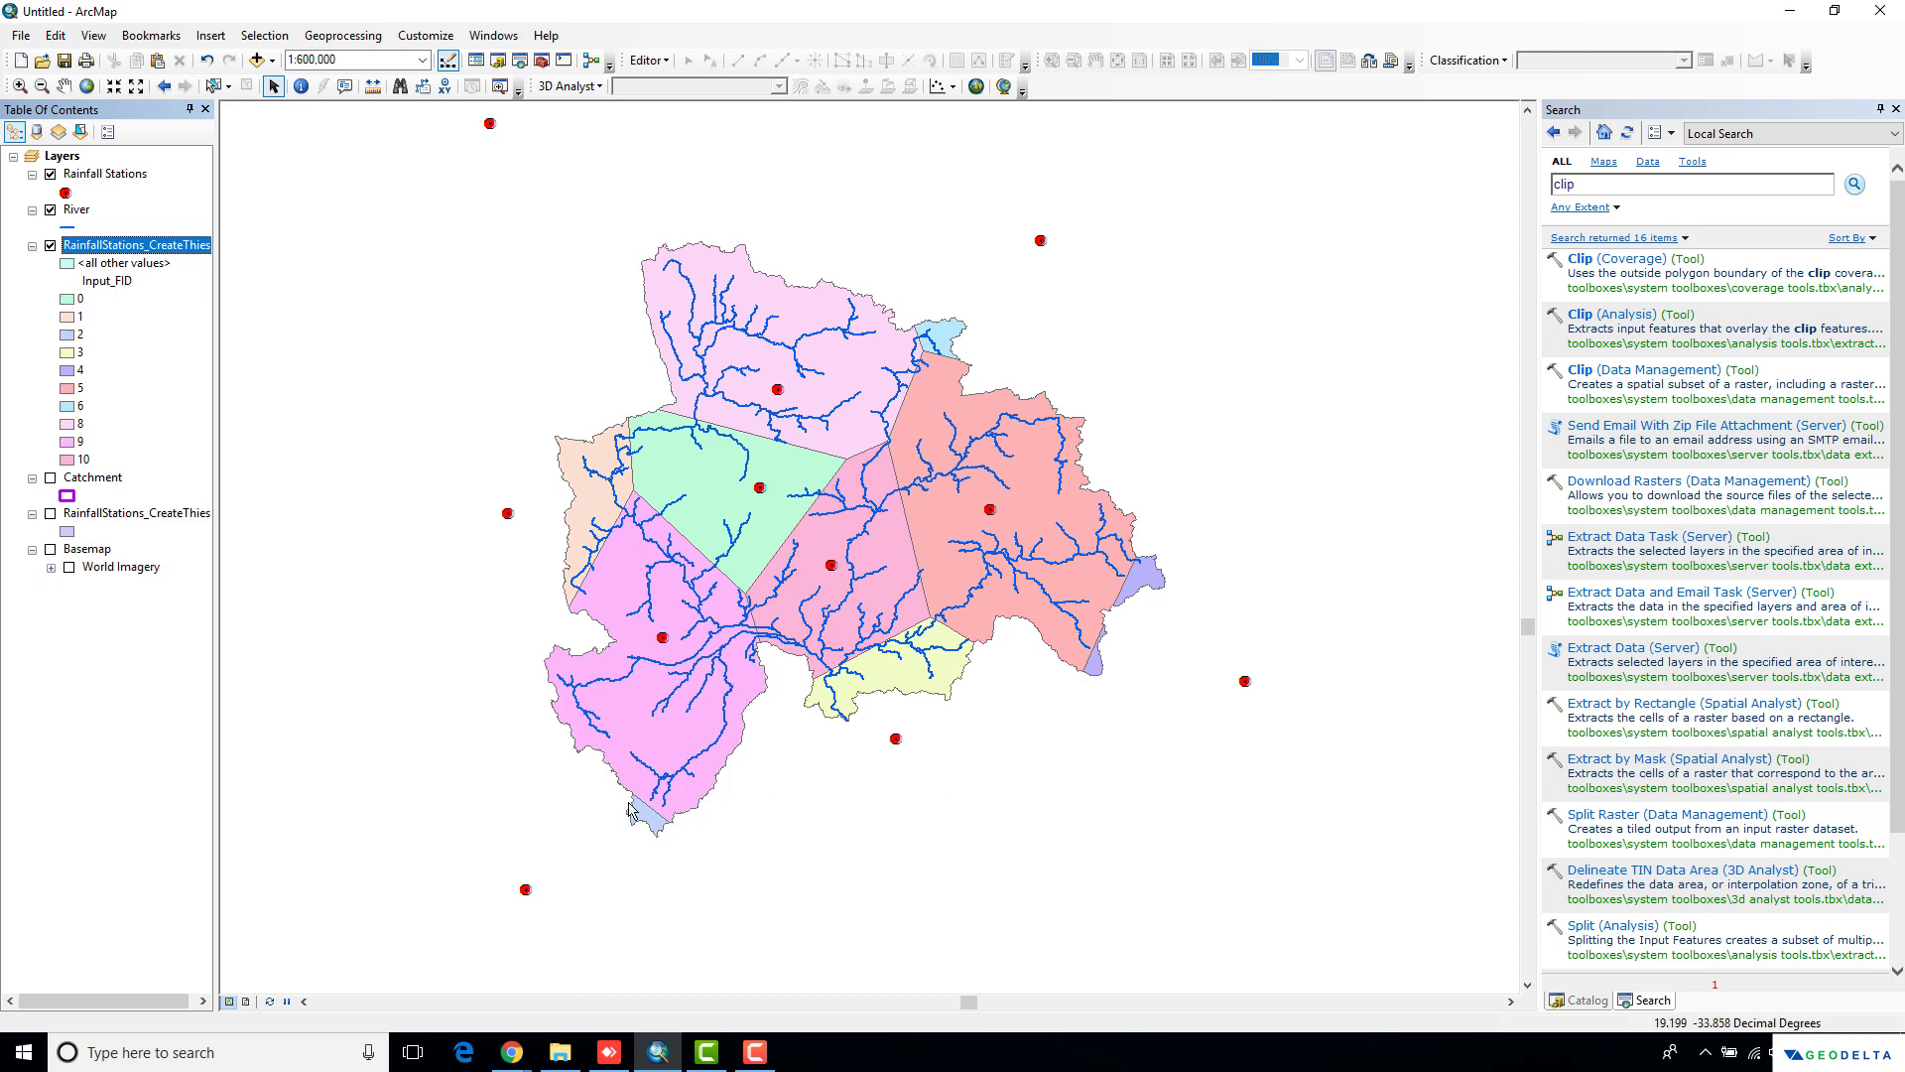
Examine the colored Thiessen polygons along the catchment edge and around the rainfall stations inside and outside it
scroll(640, 822, up, 4)
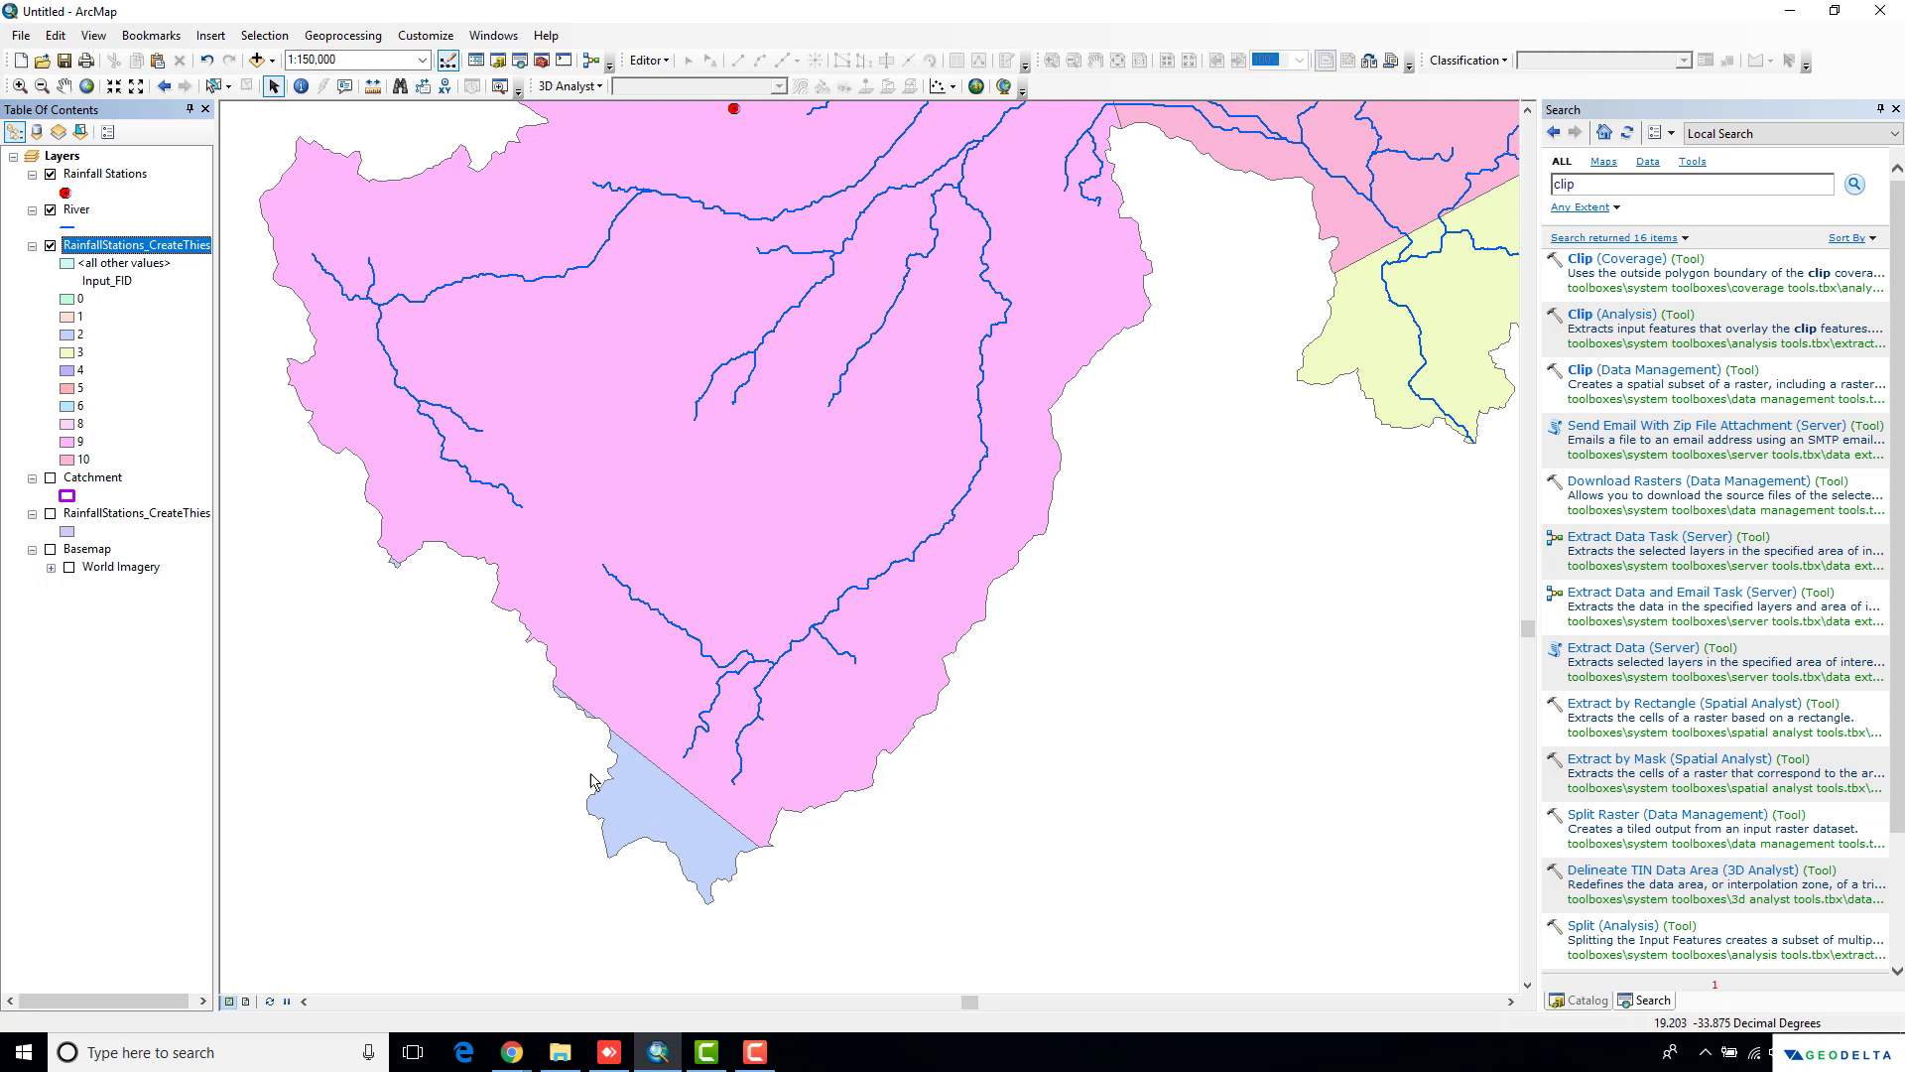
scroll(638, 825, down, 3)
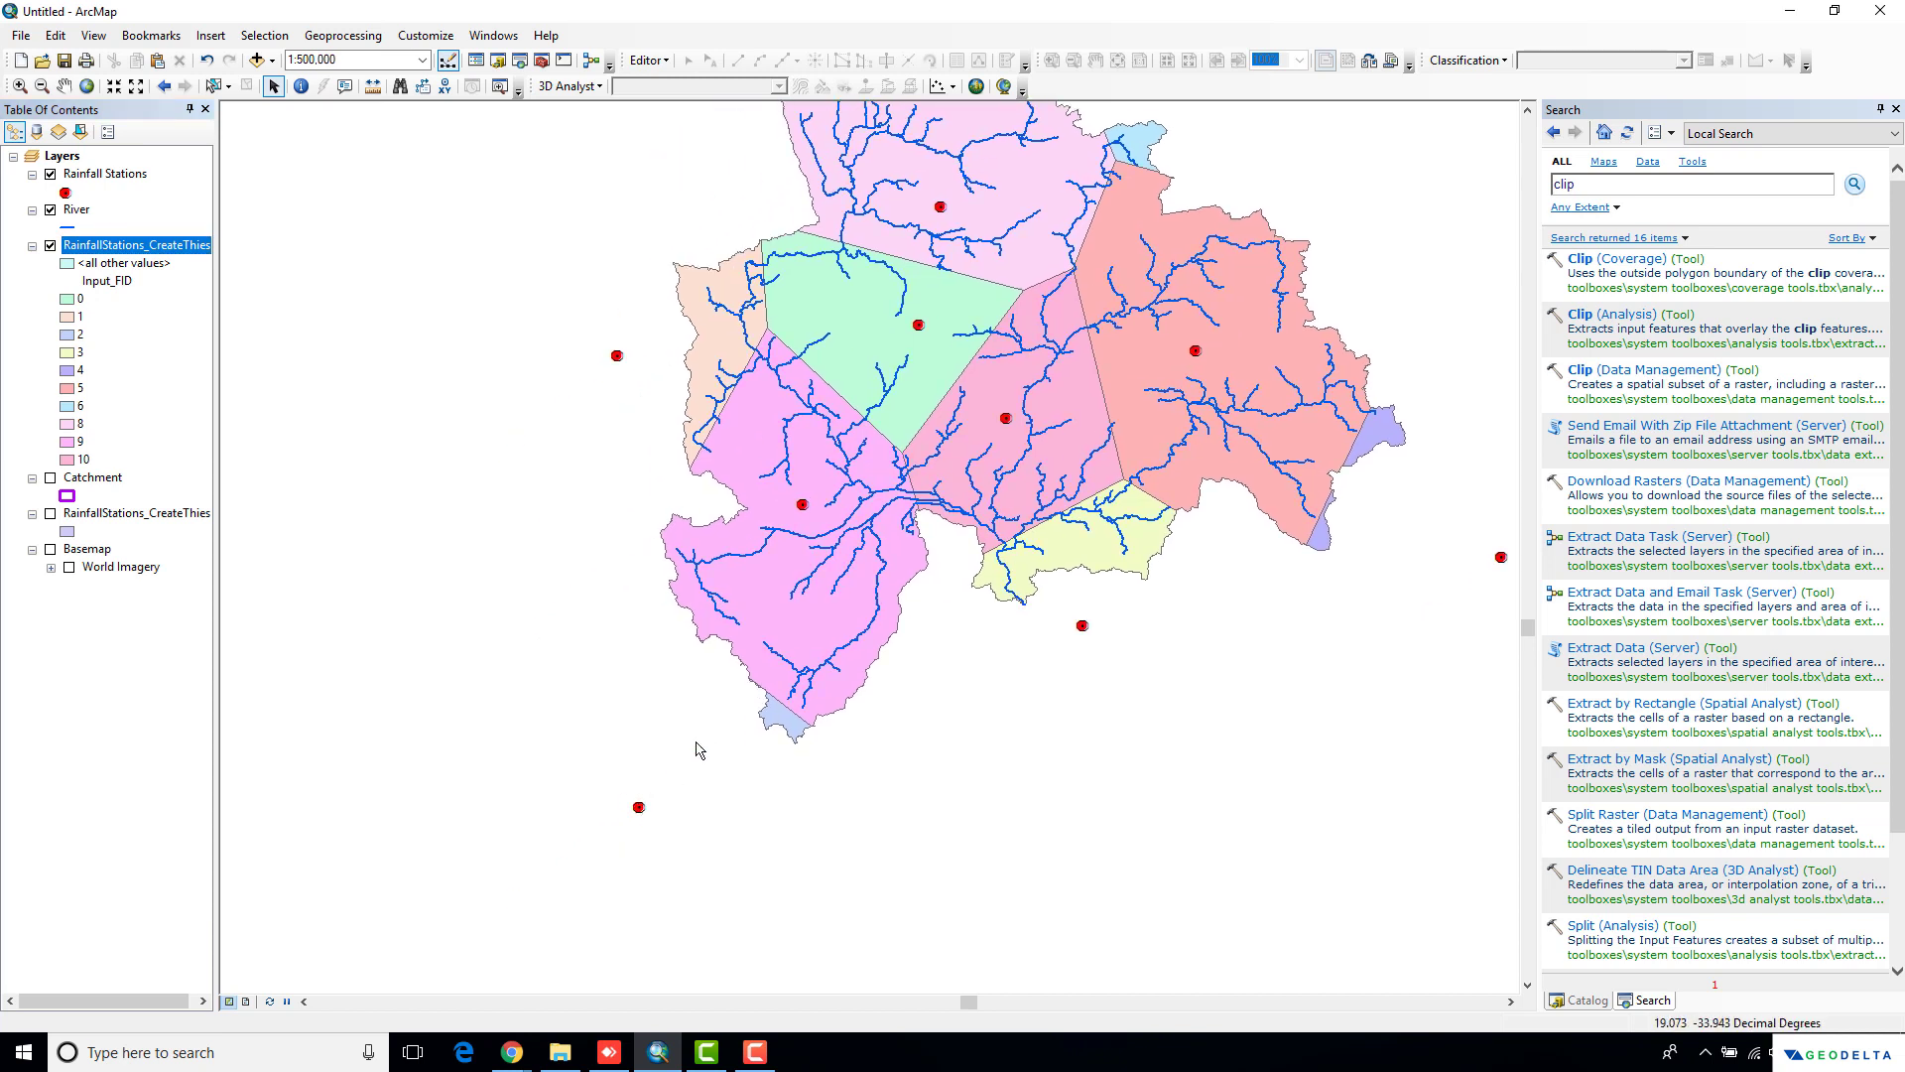
drag(752, 630, 598, 834)
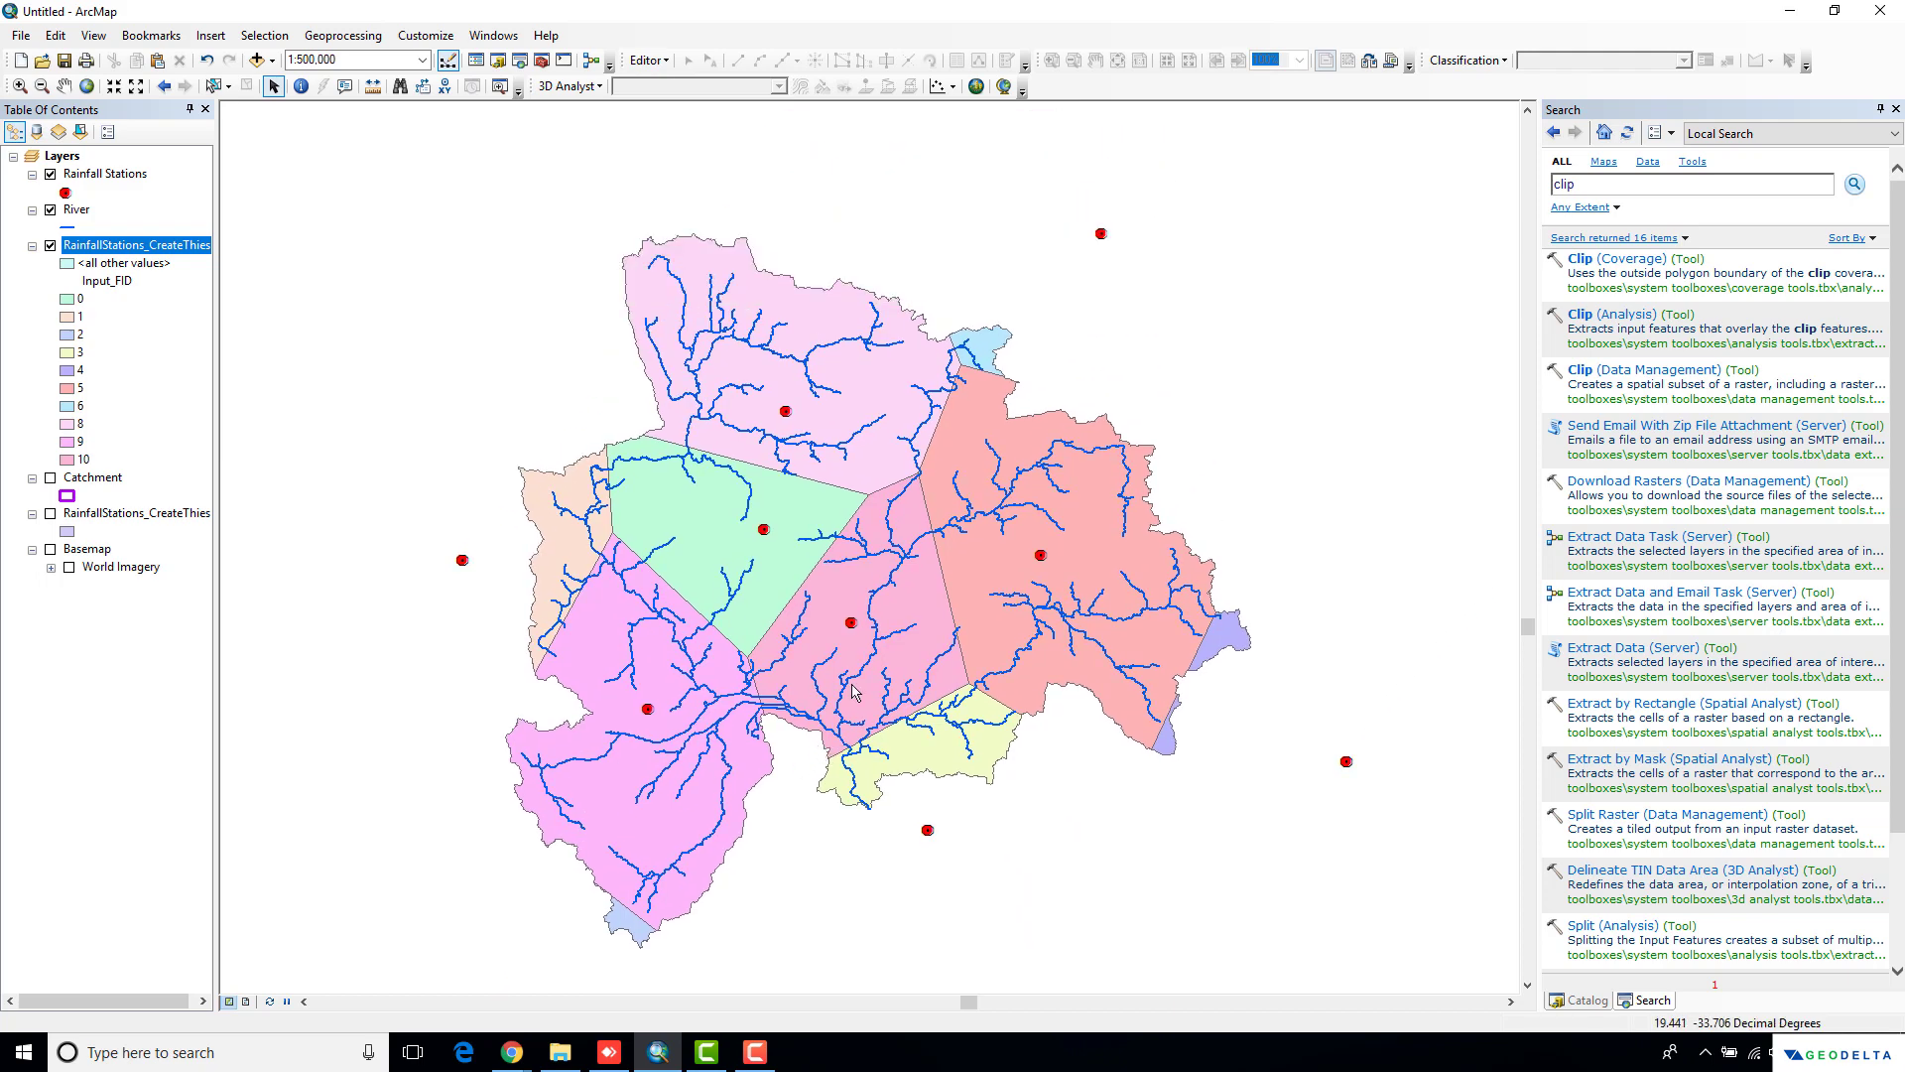
scroll(824, 596, up, 3)
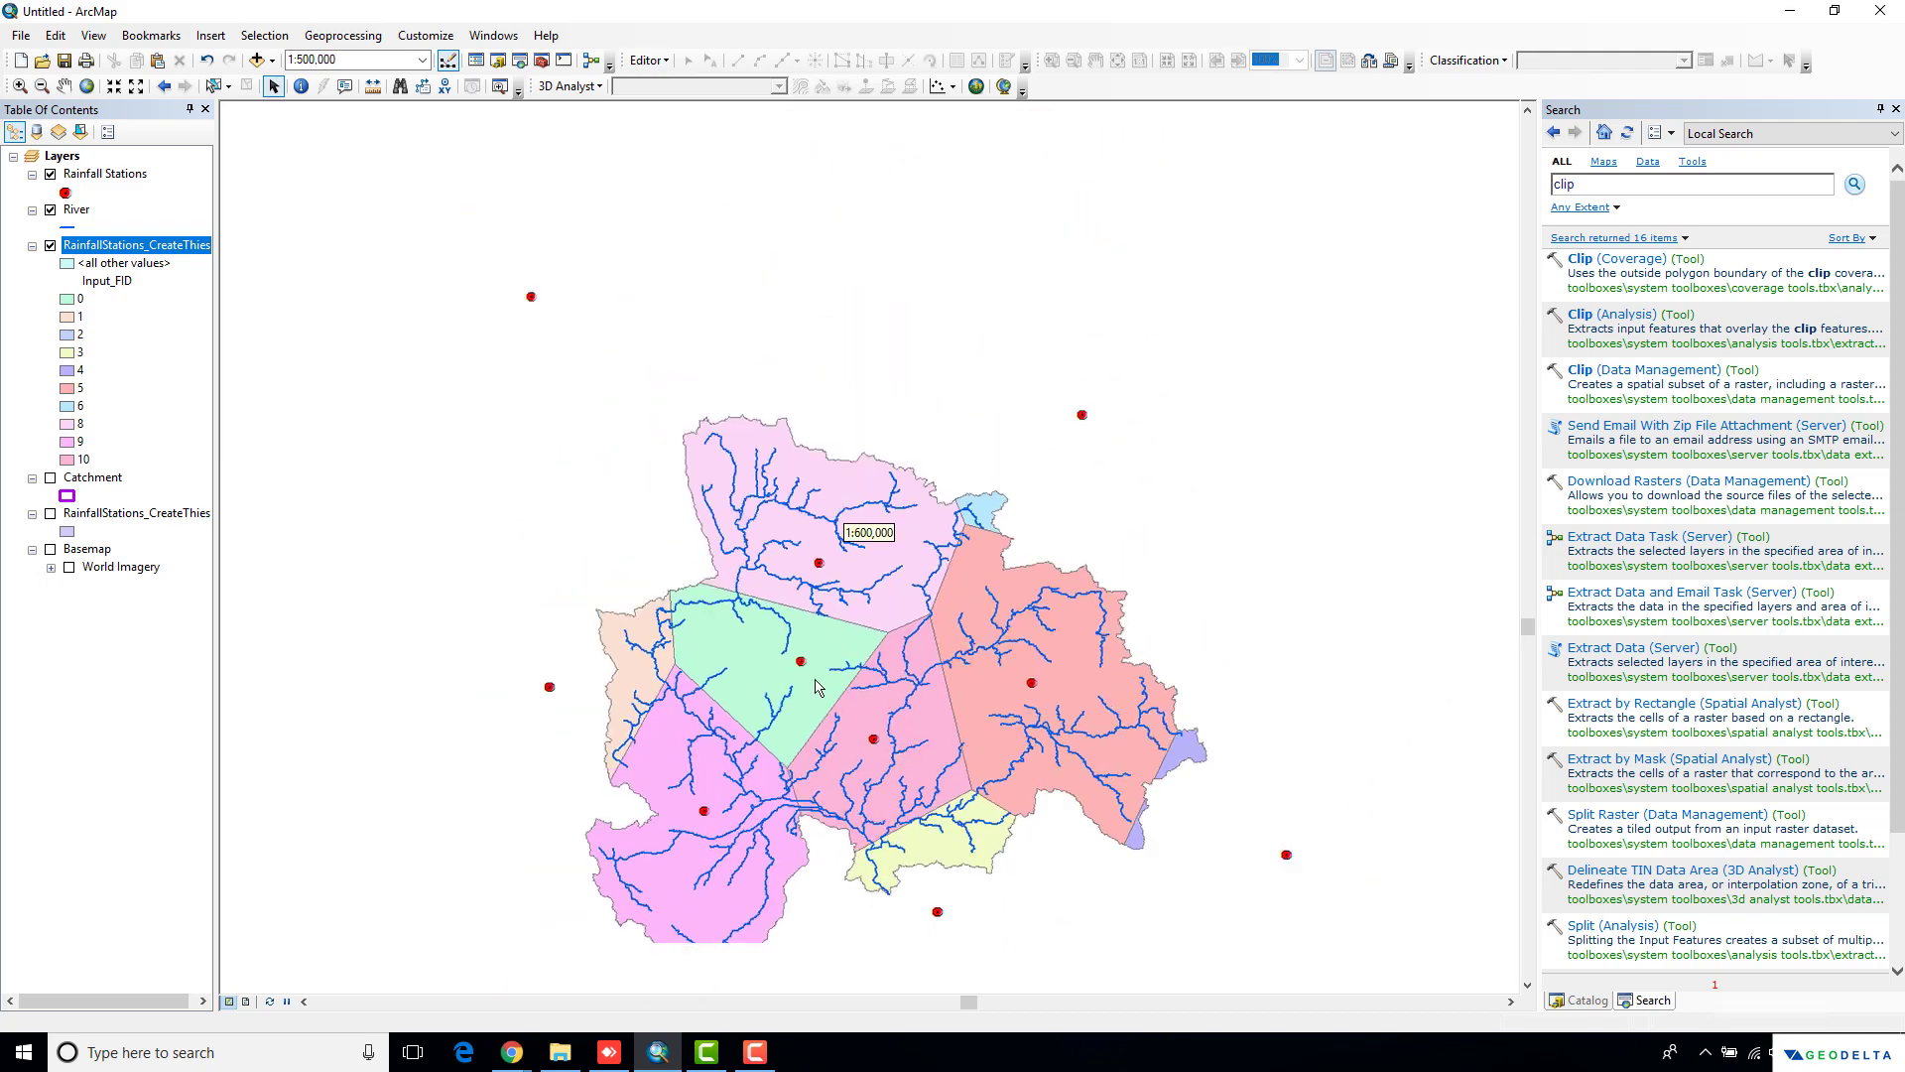
scroll(774, 635, up, 2)
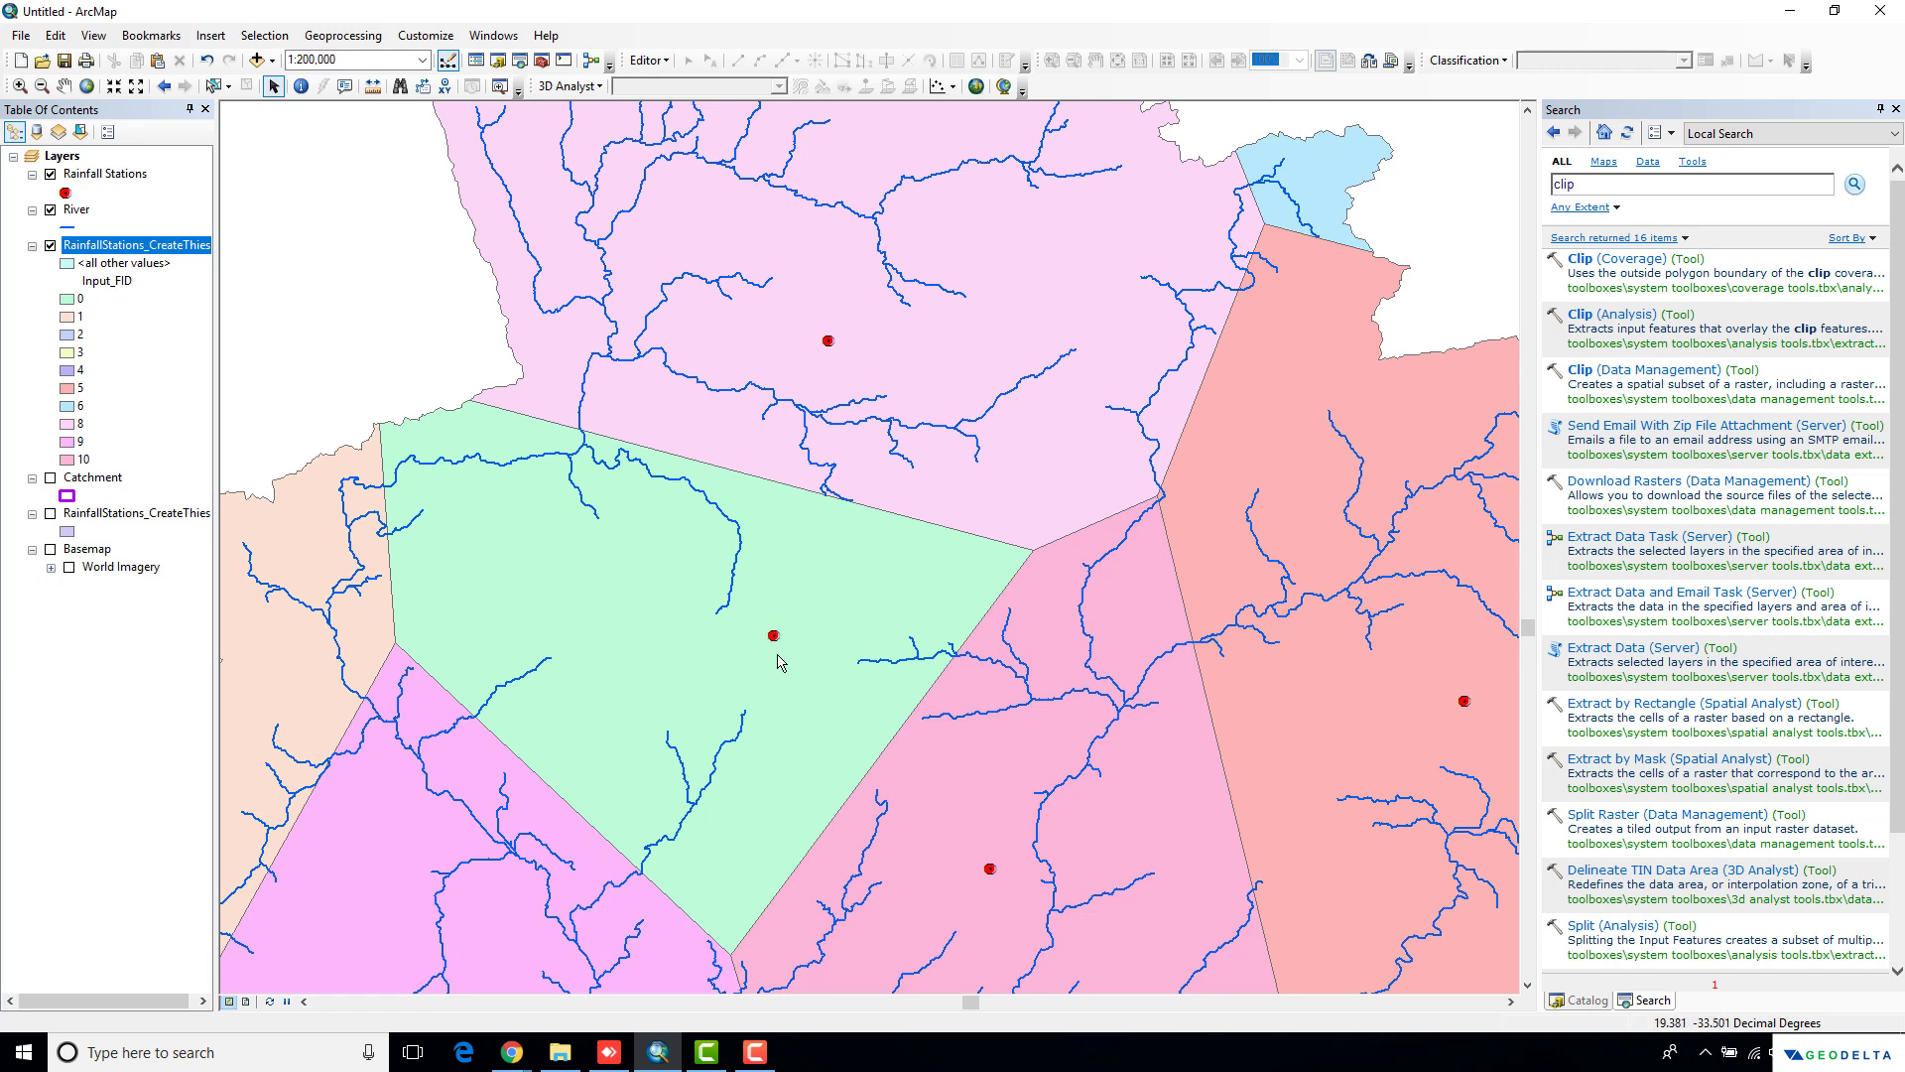
scroll(766, 654, down, 3)
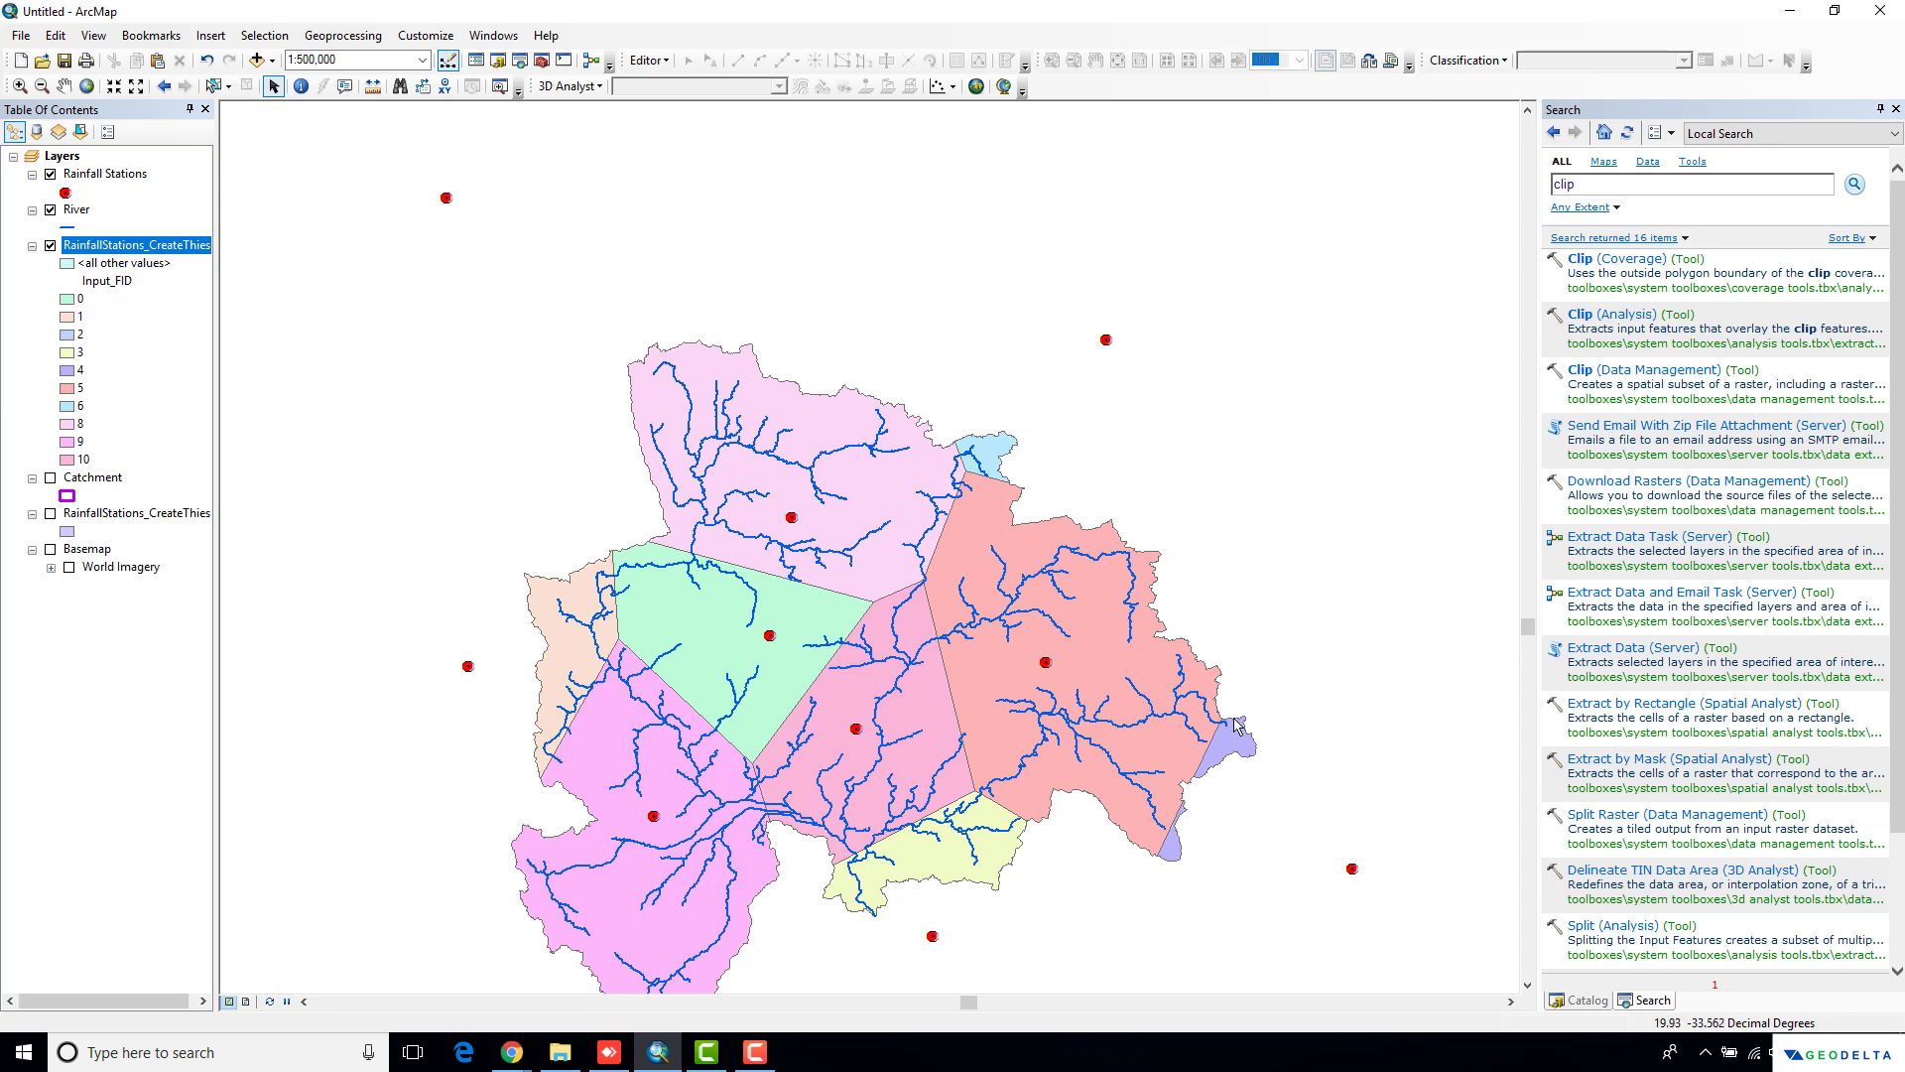
drag(1125, 605, 1131, 537)
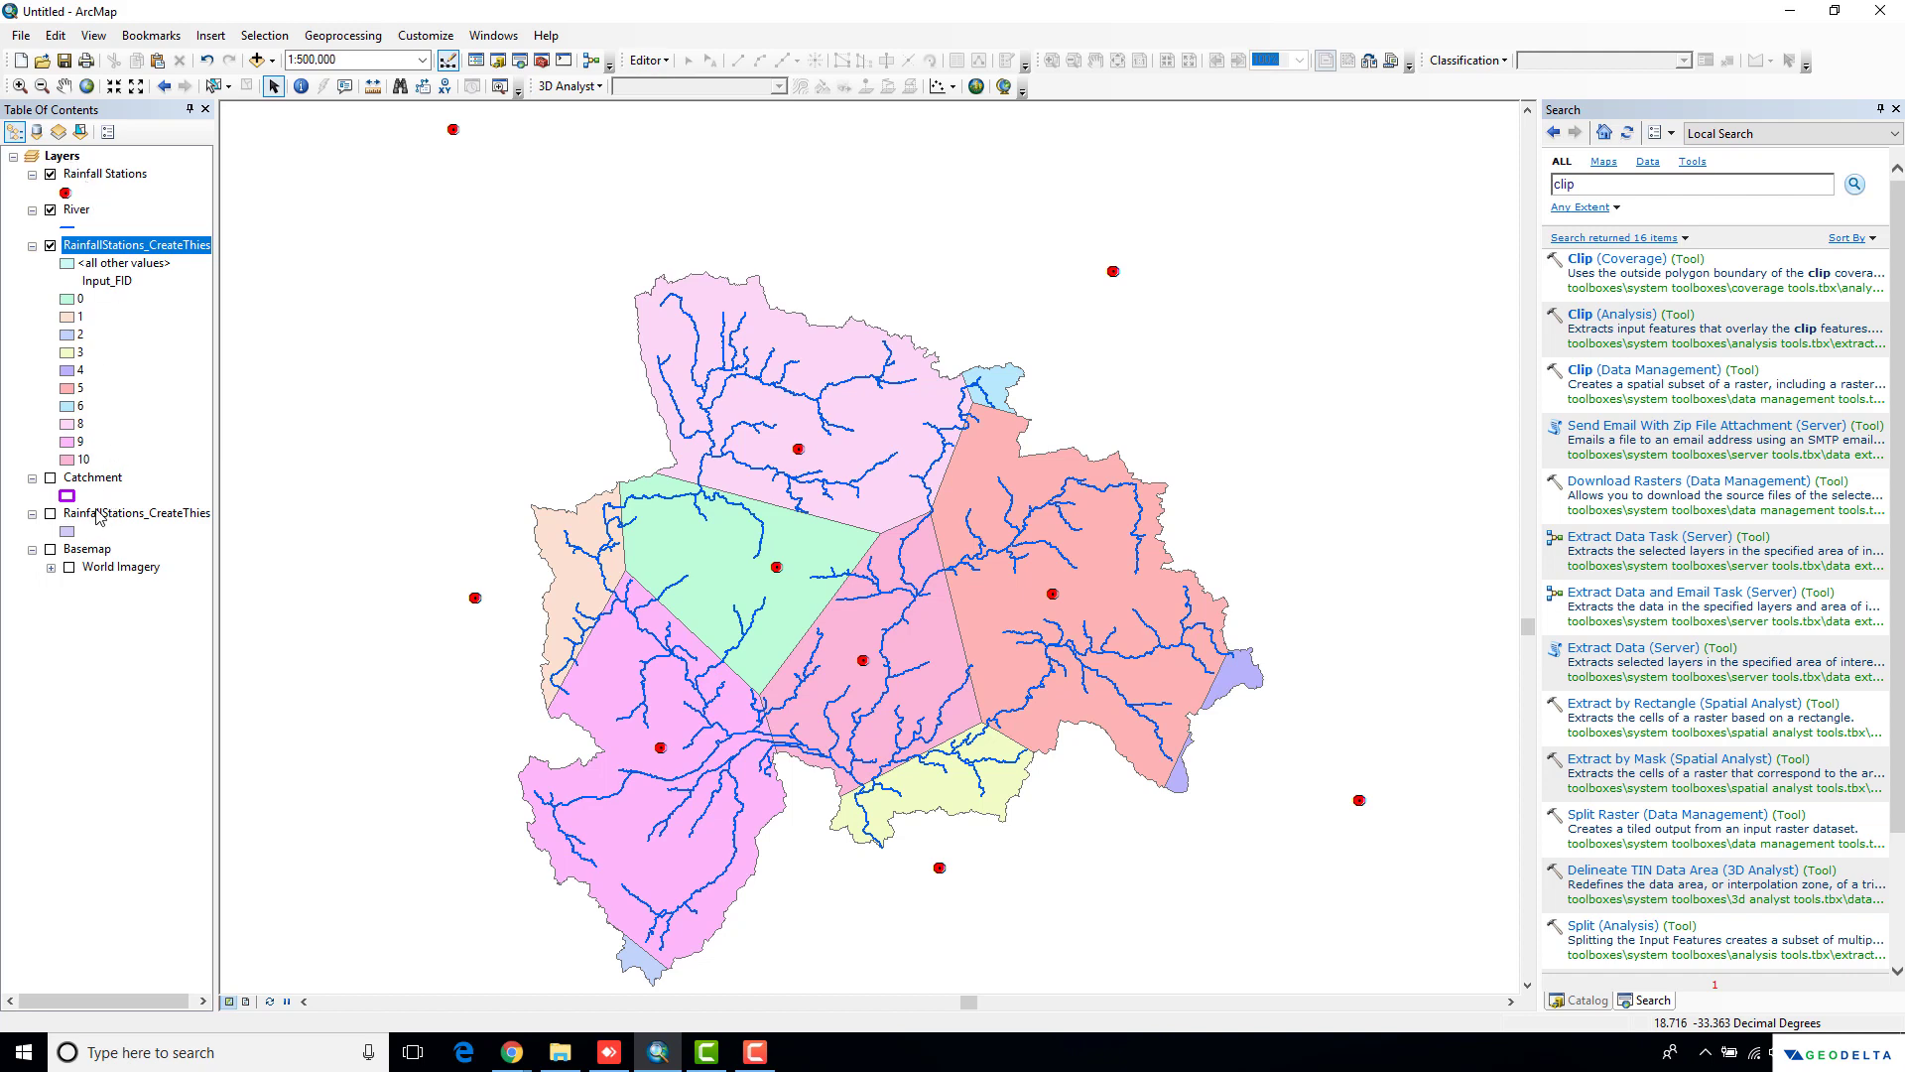
Check the geographic coordinate system in the clipped Thiessen polygon layer's source properties
right_click(78, 246)
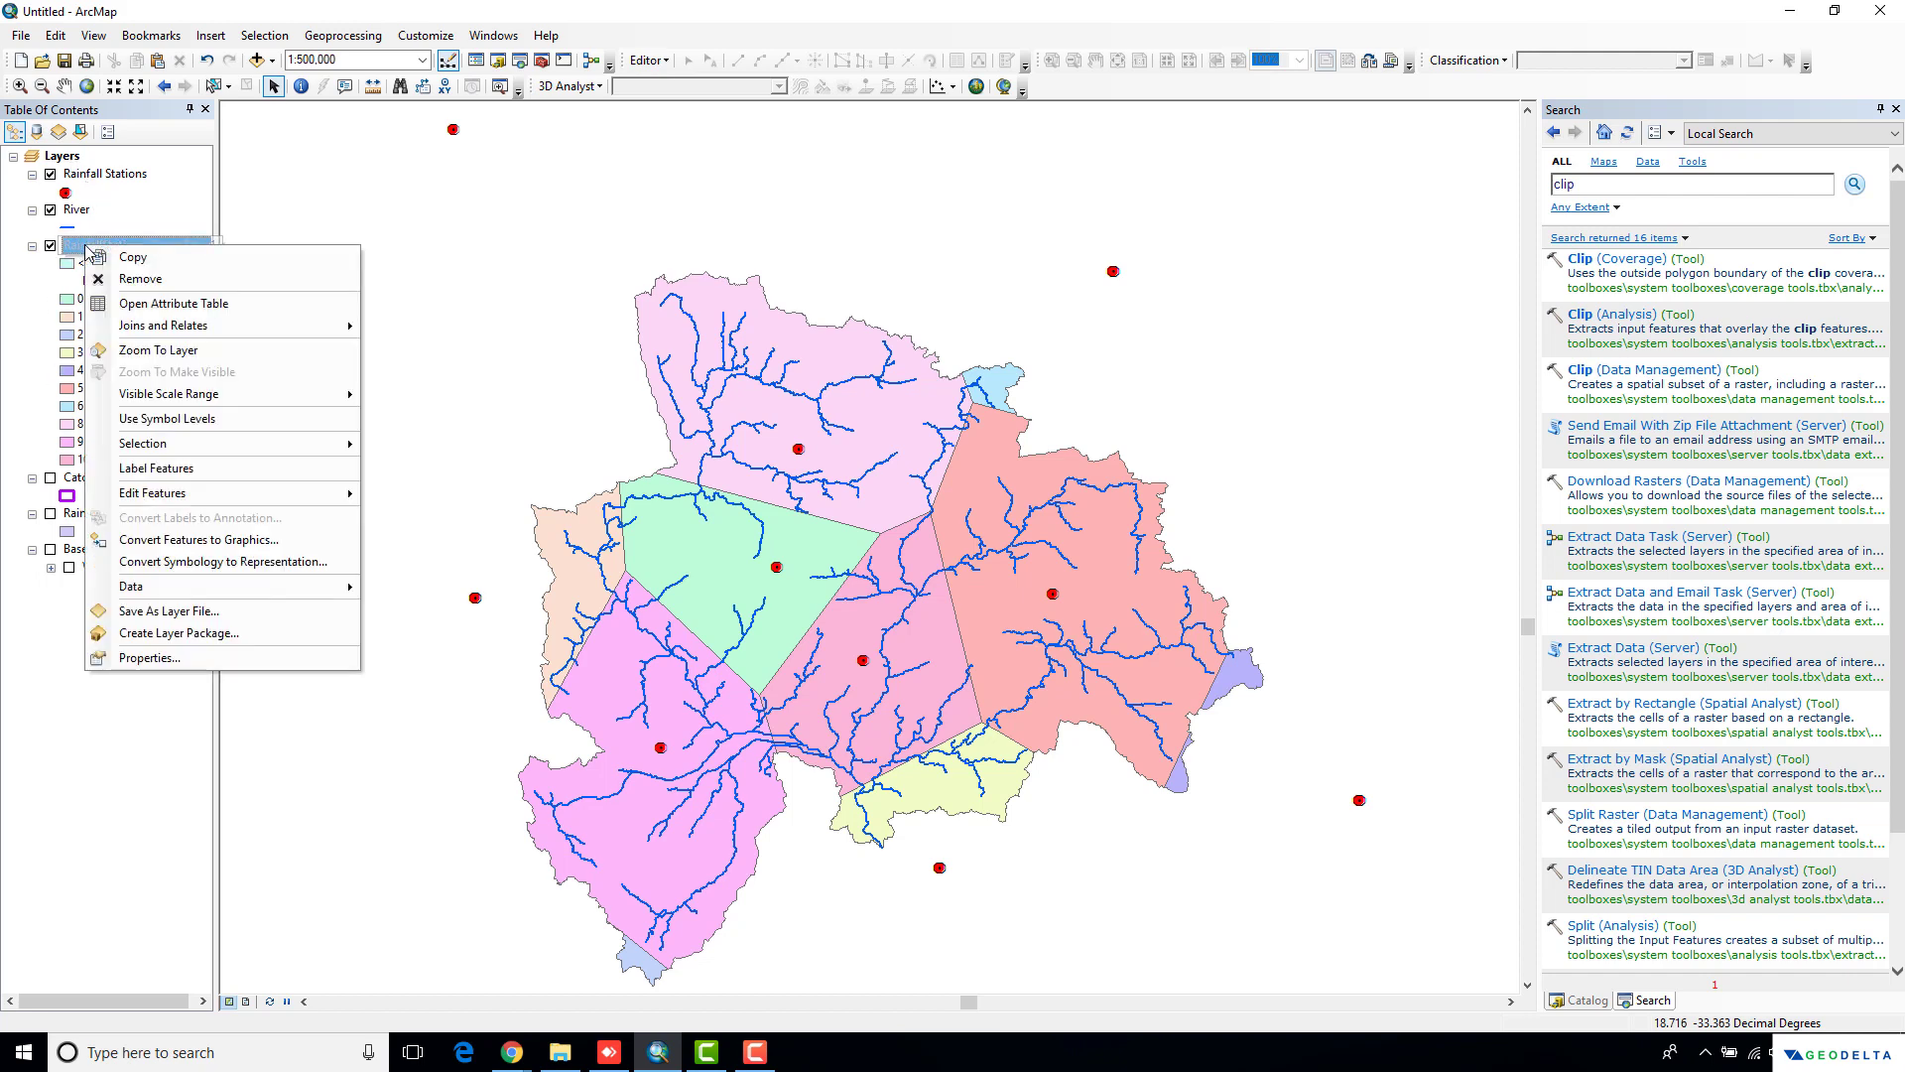
click(174, 663)
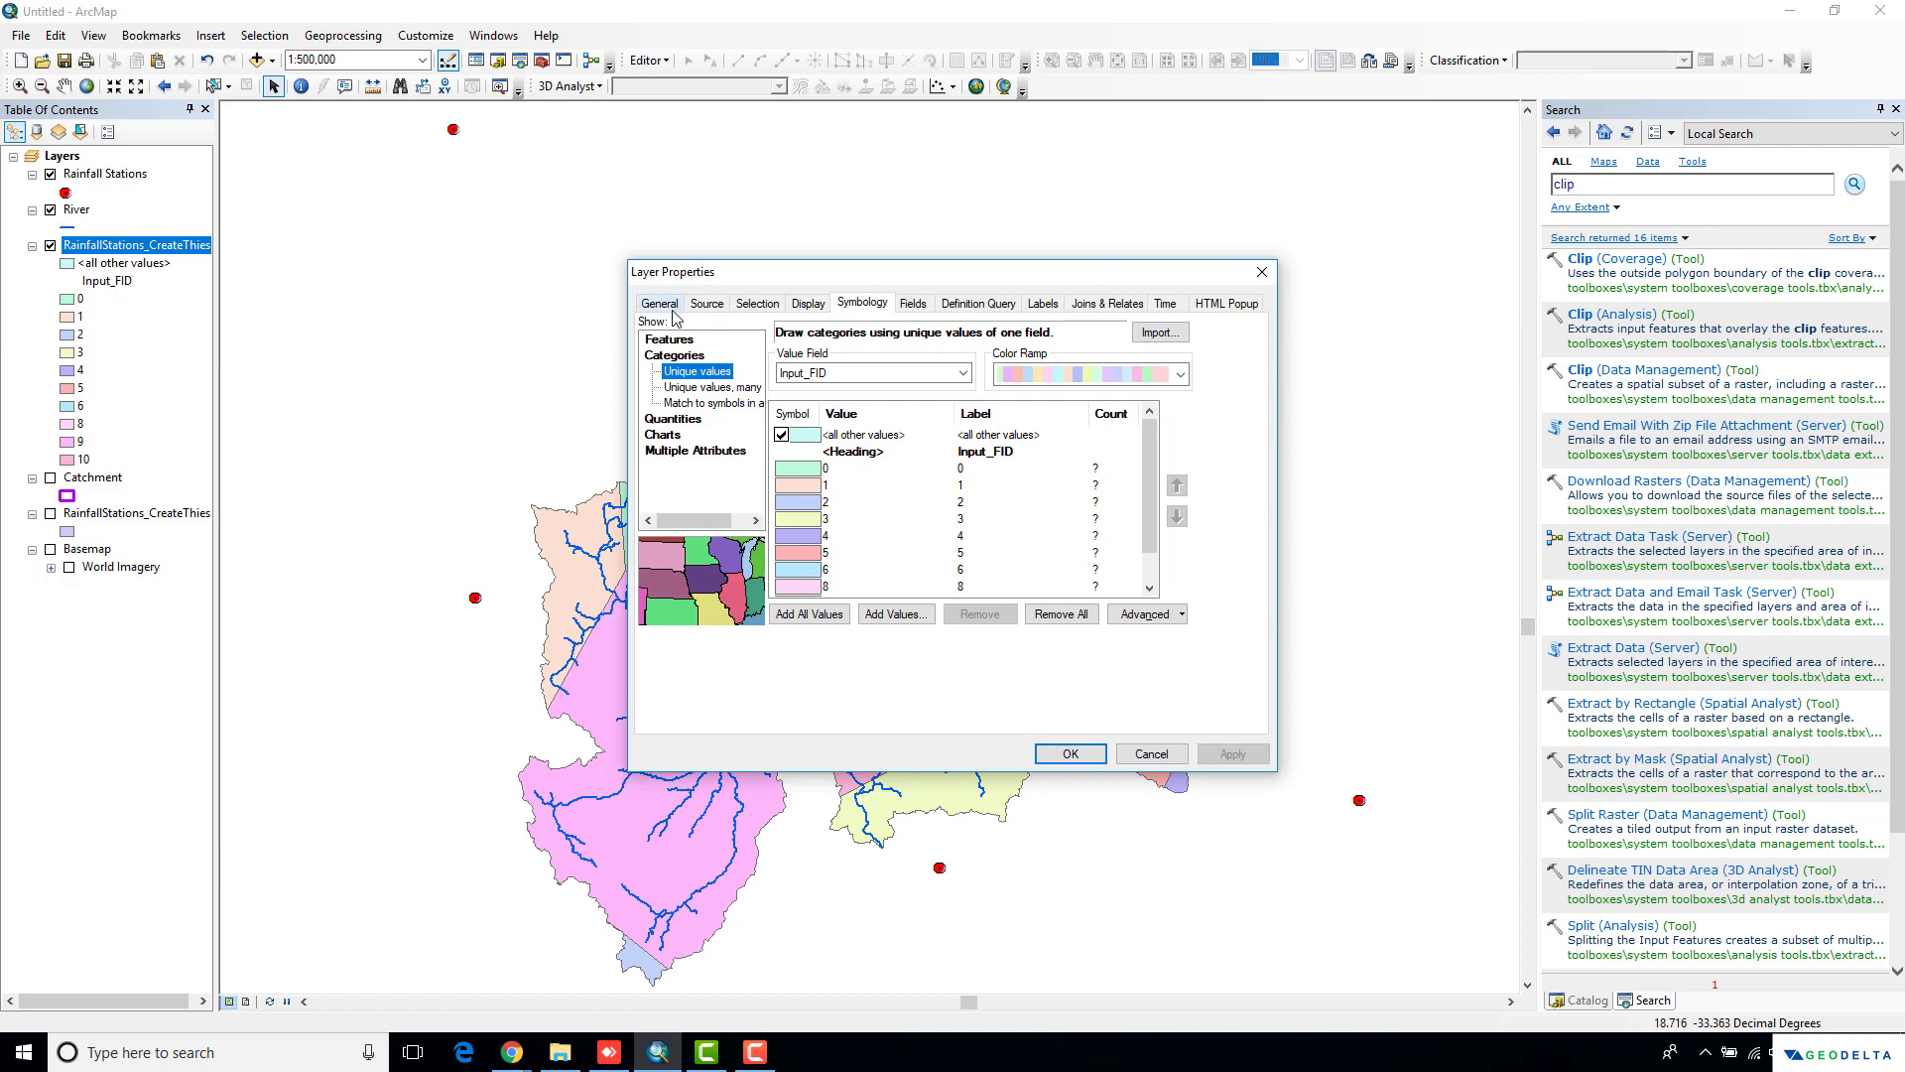
click(687, 300)
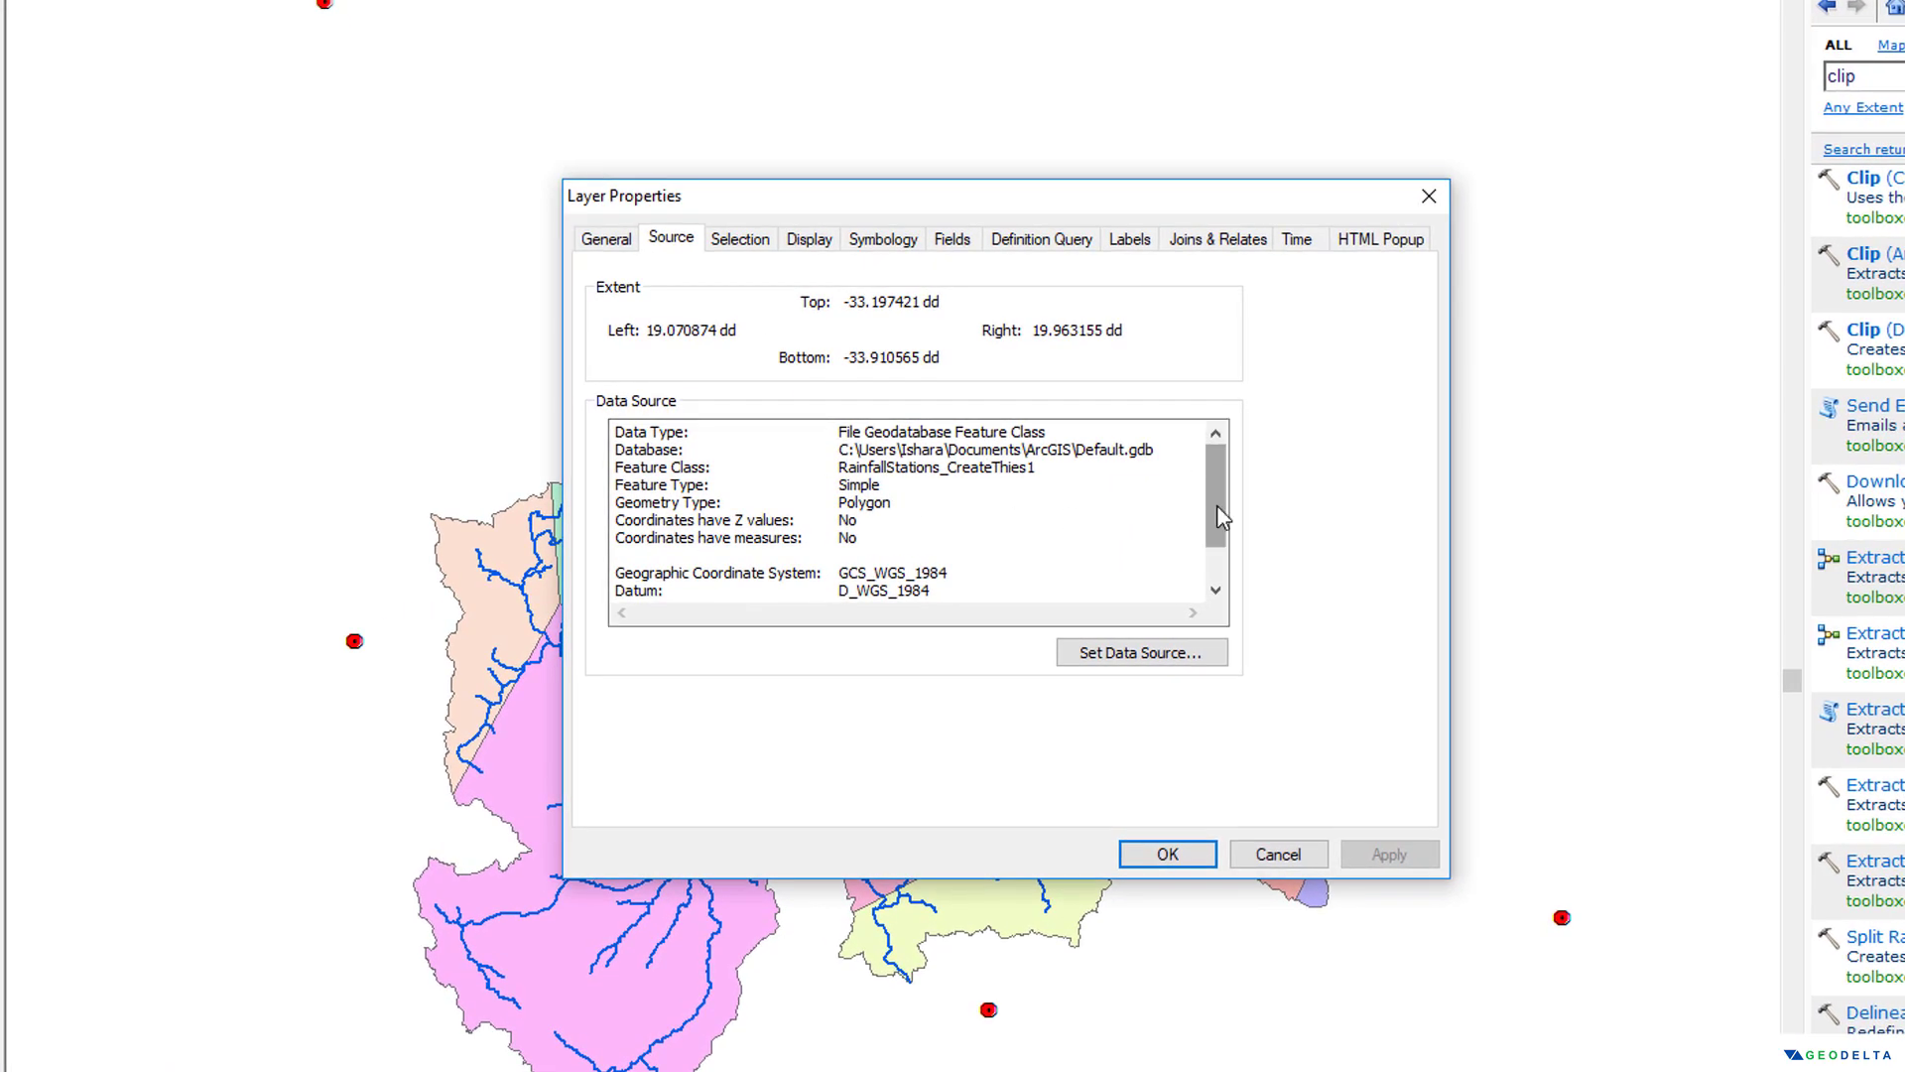
scroll(1131, 556, down, 1)
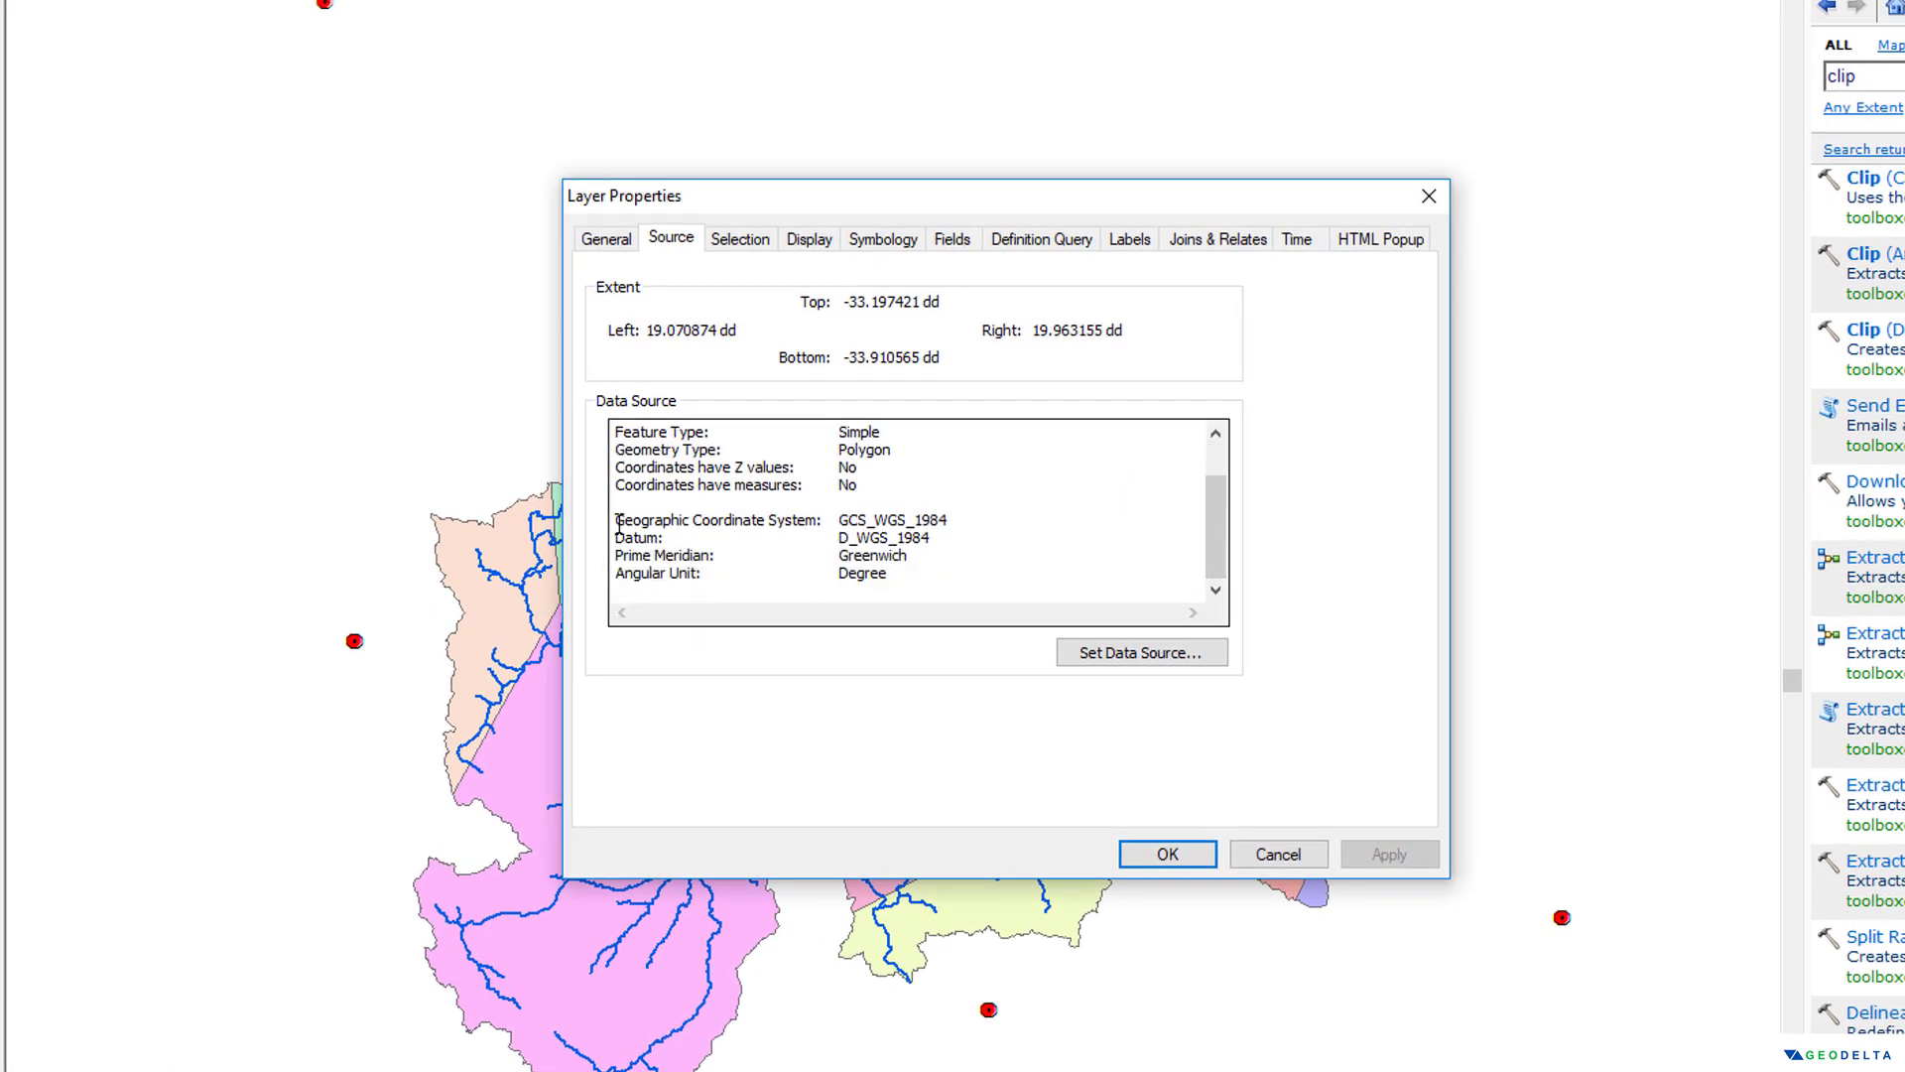
drag(615, 523, 849, 519)
click(937, 508)
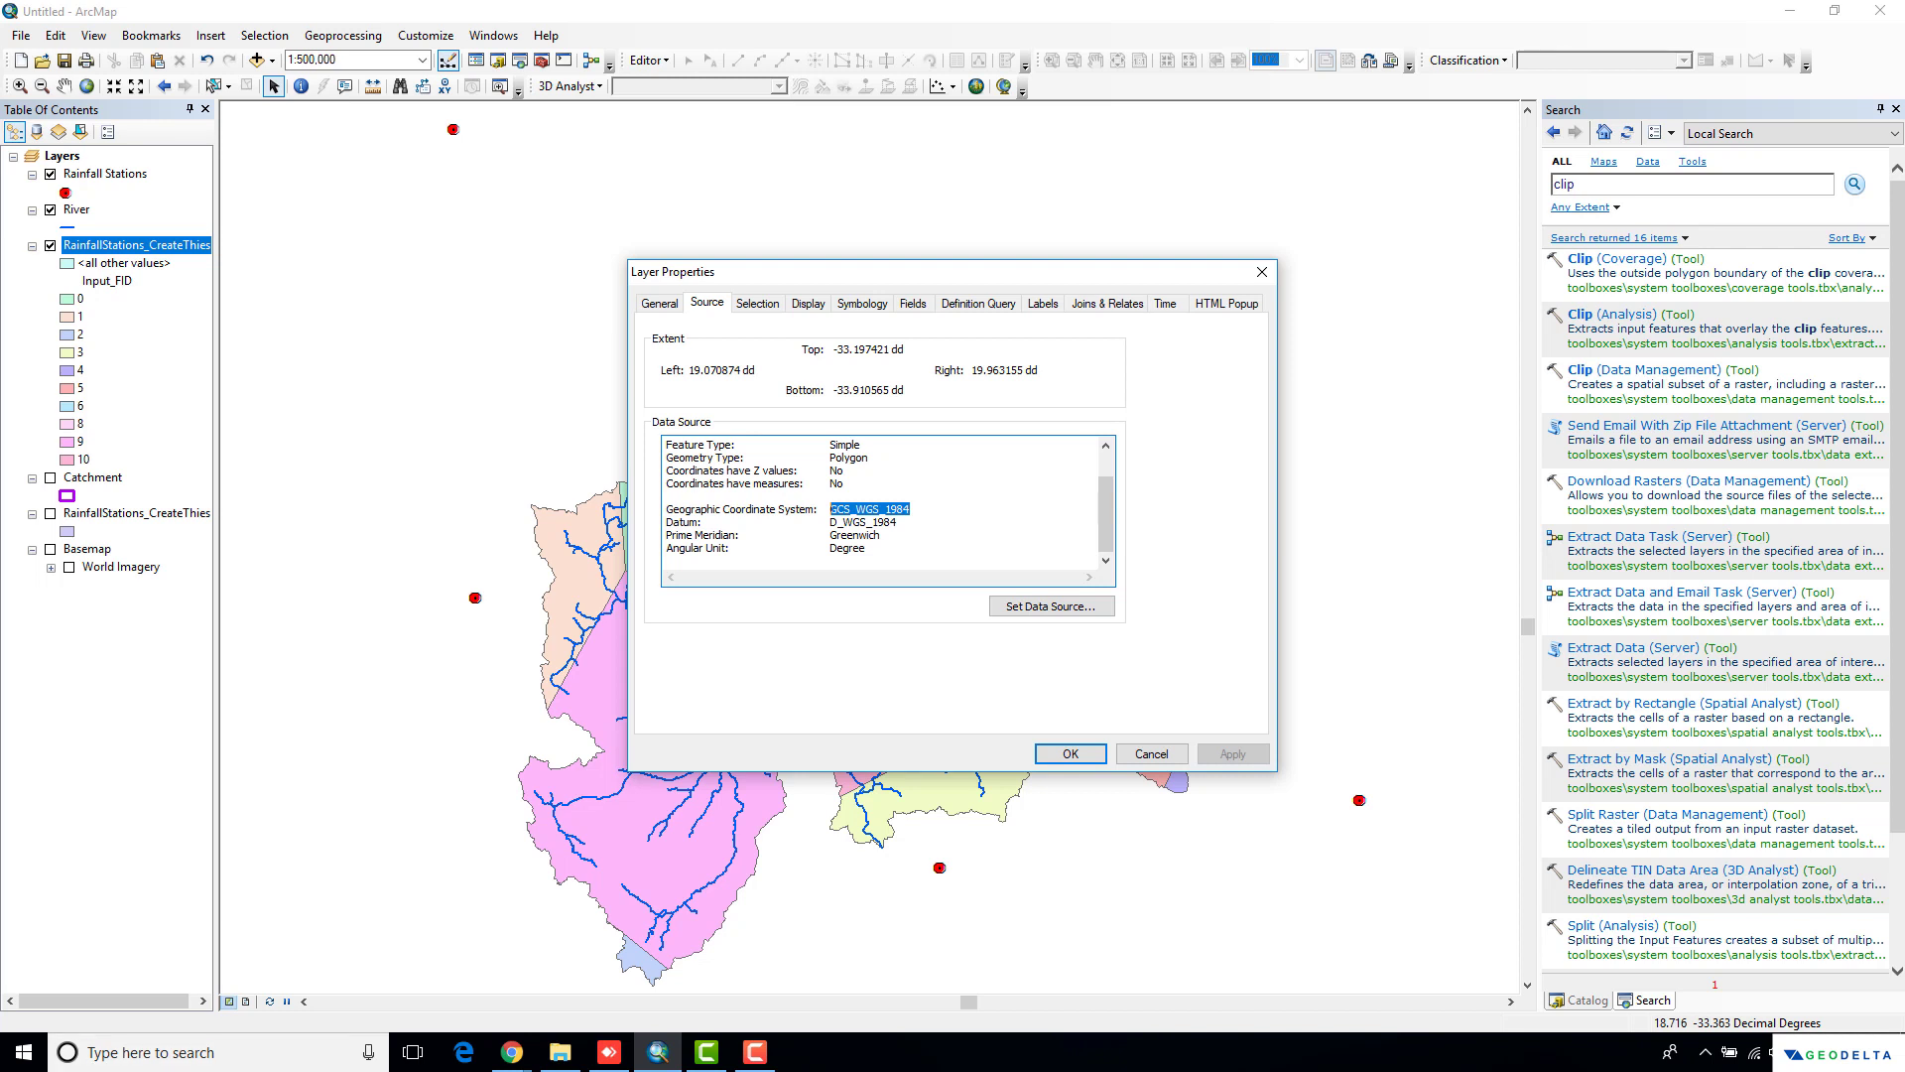
key(F10)
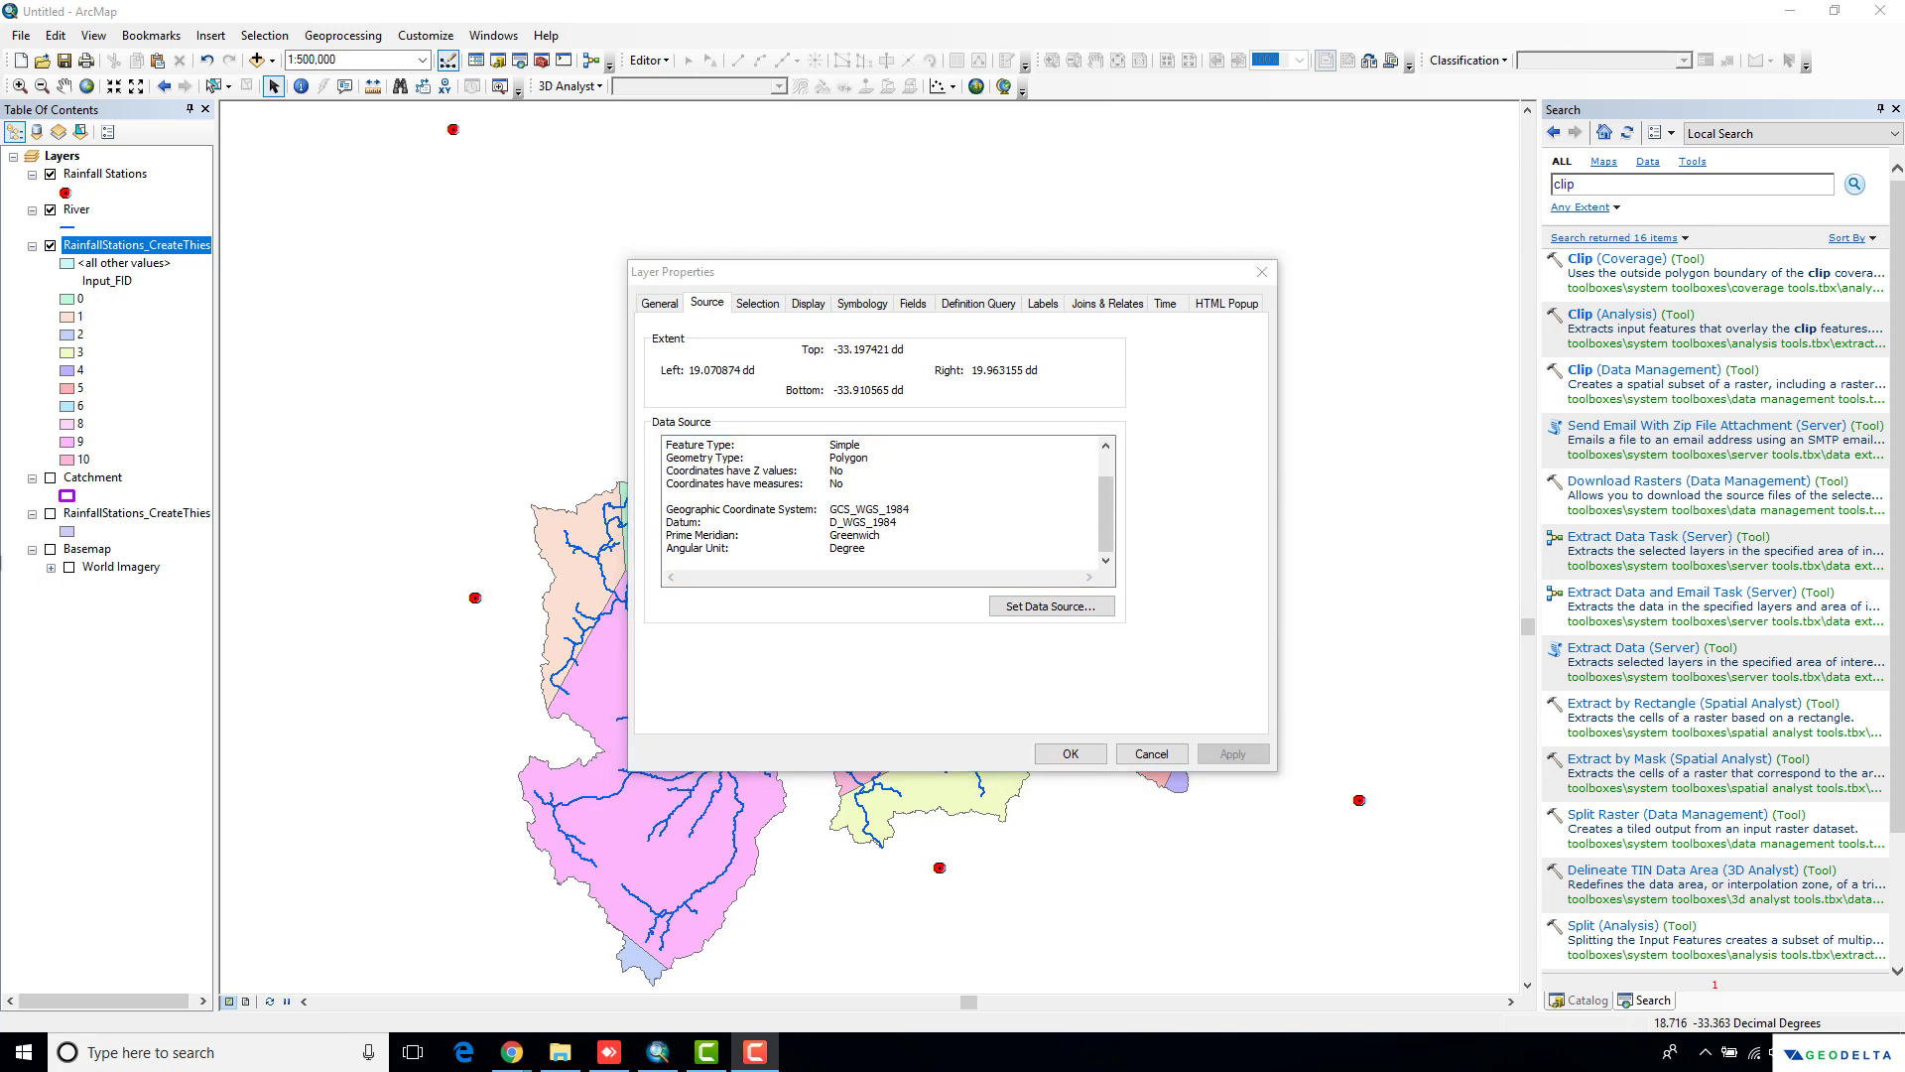
click(1150, 755)
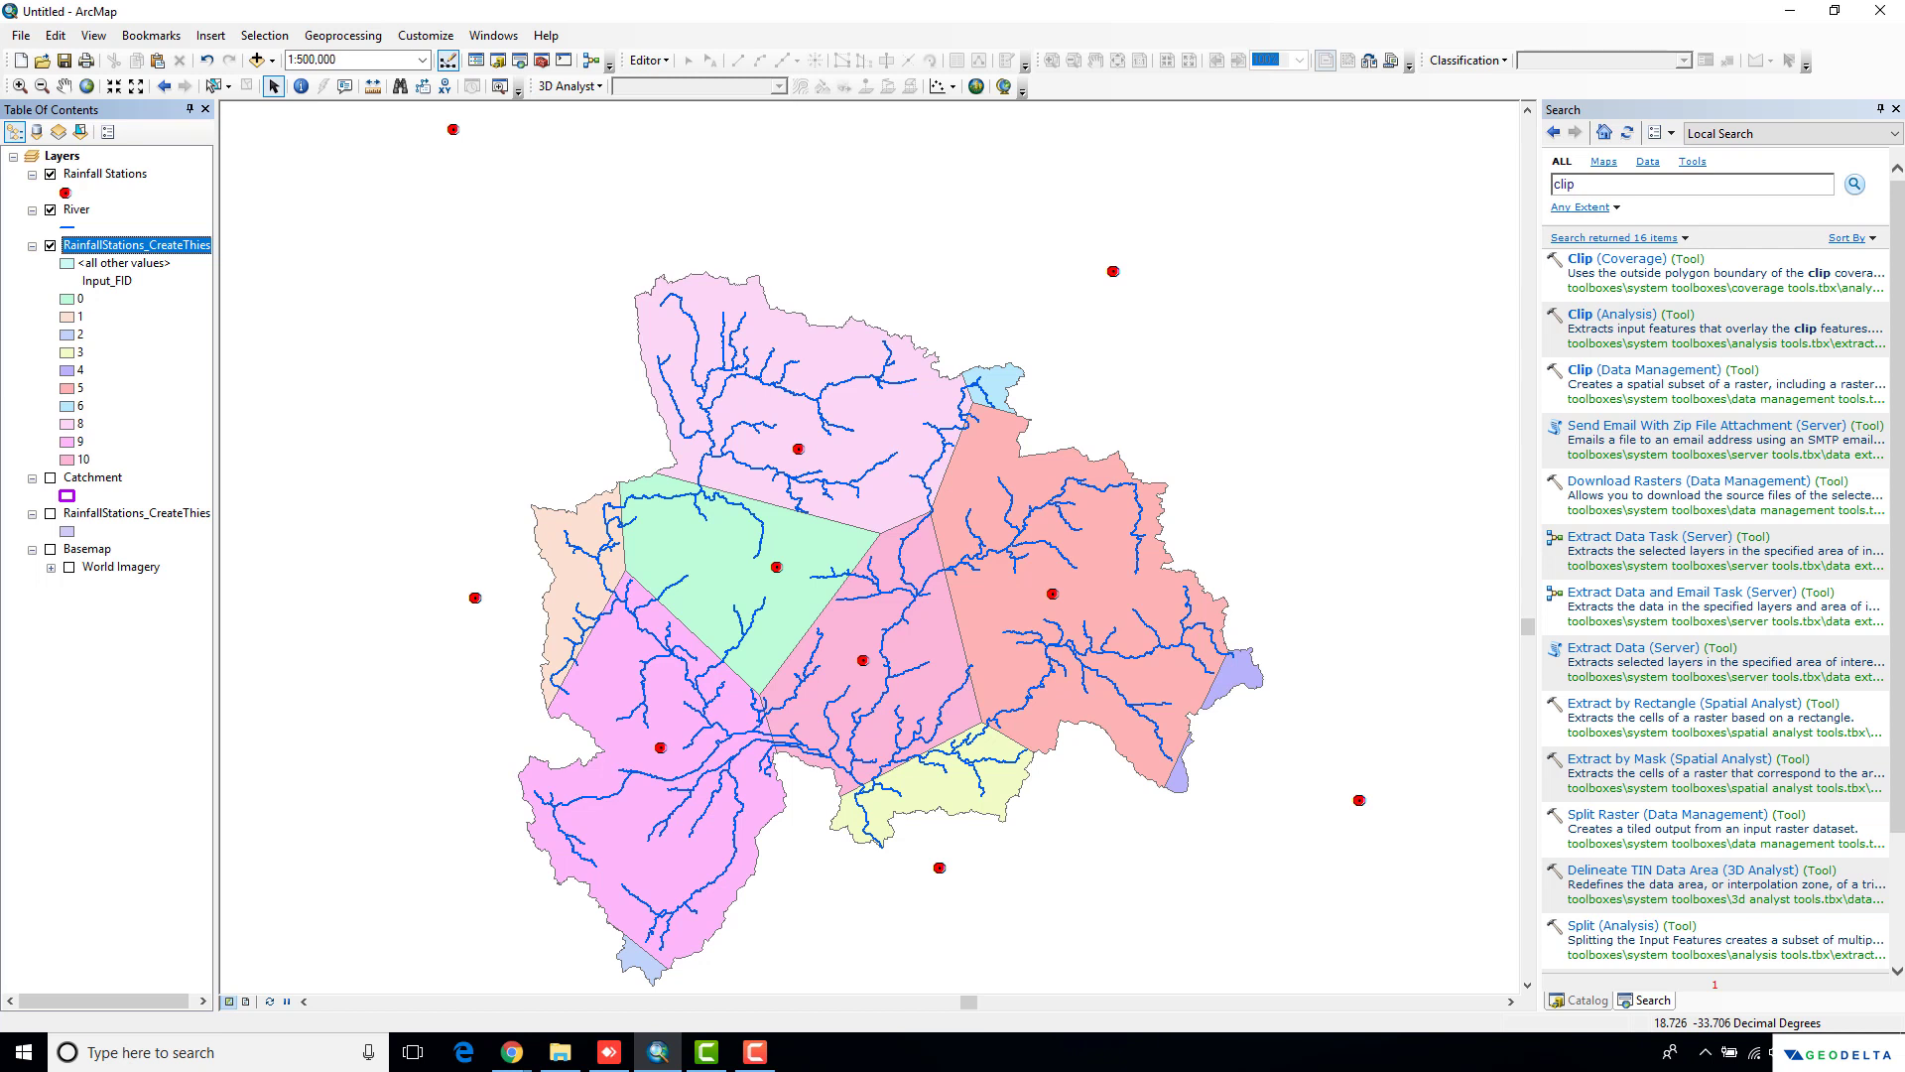
key(alt+Tab)
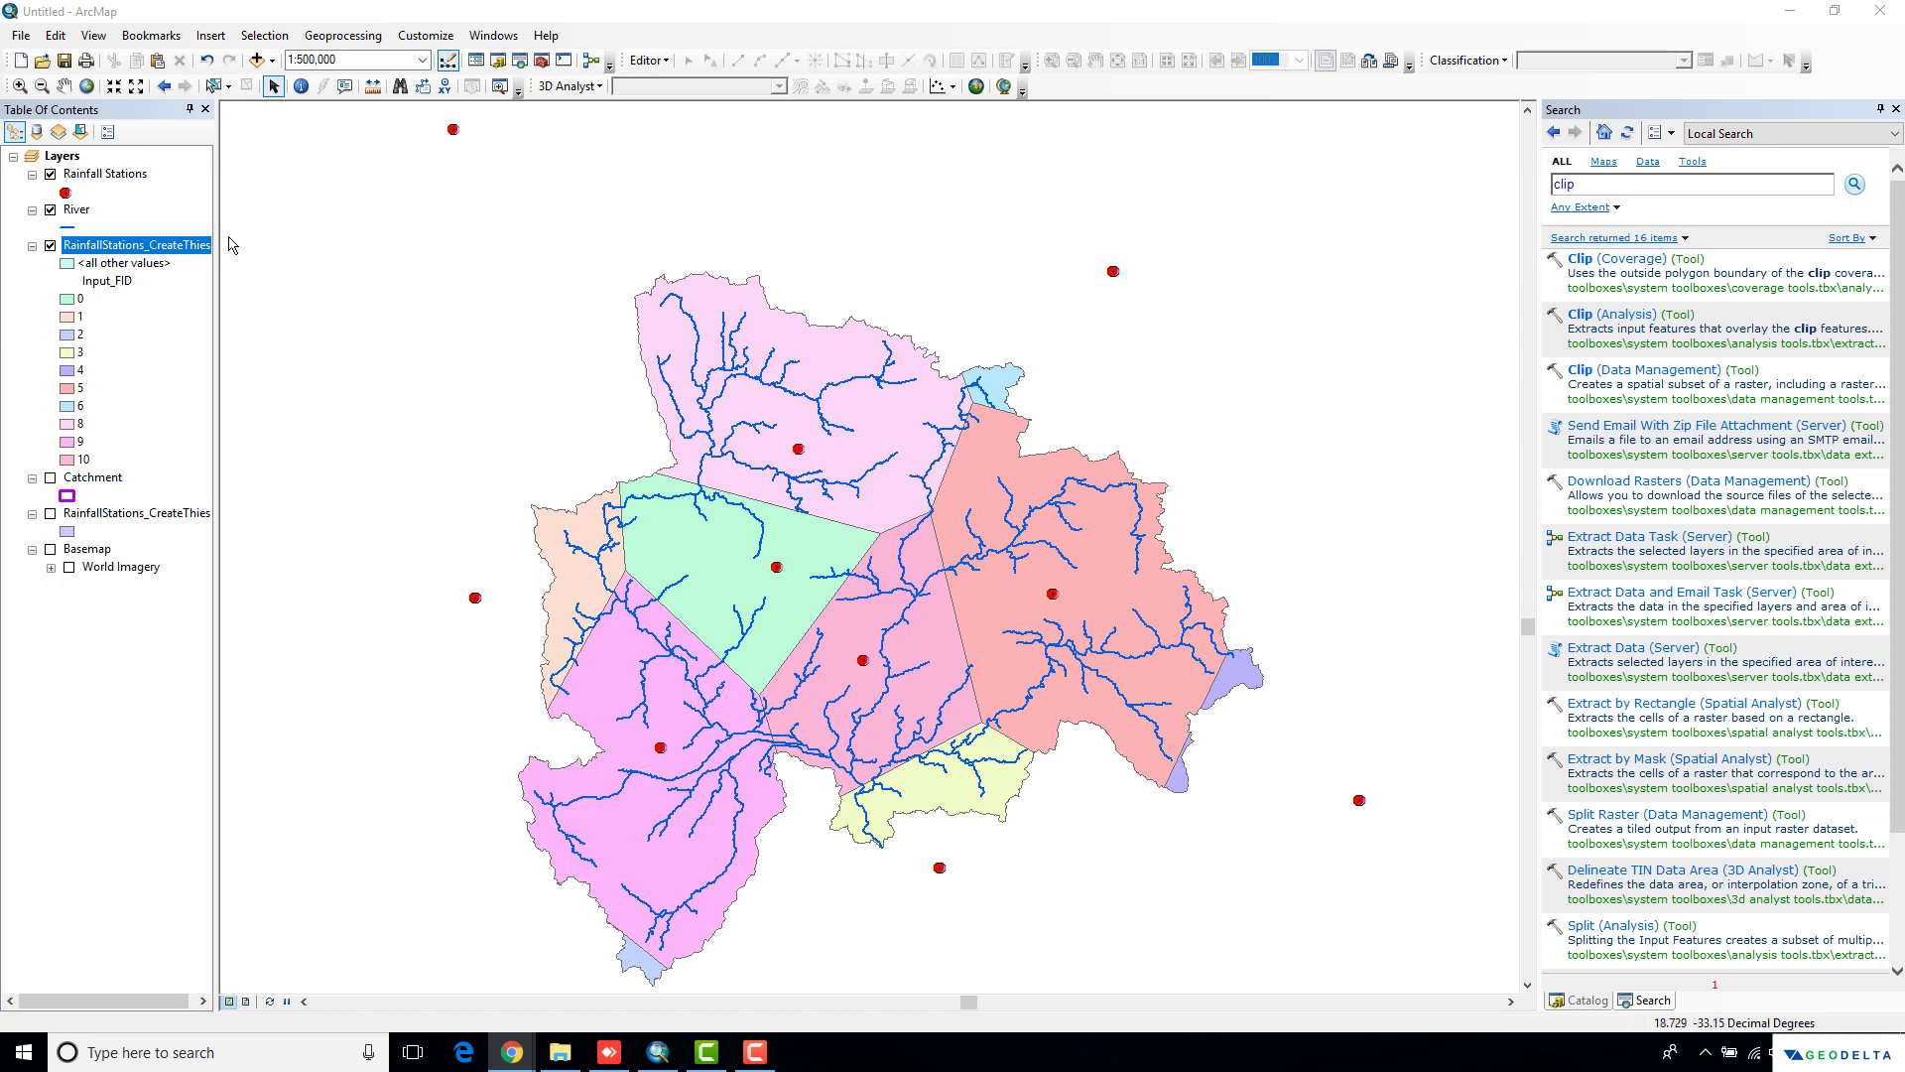
Open the Layers data frame's properties and search its coordinate systems for "hartebeesthoek"
right_click(62, 159)
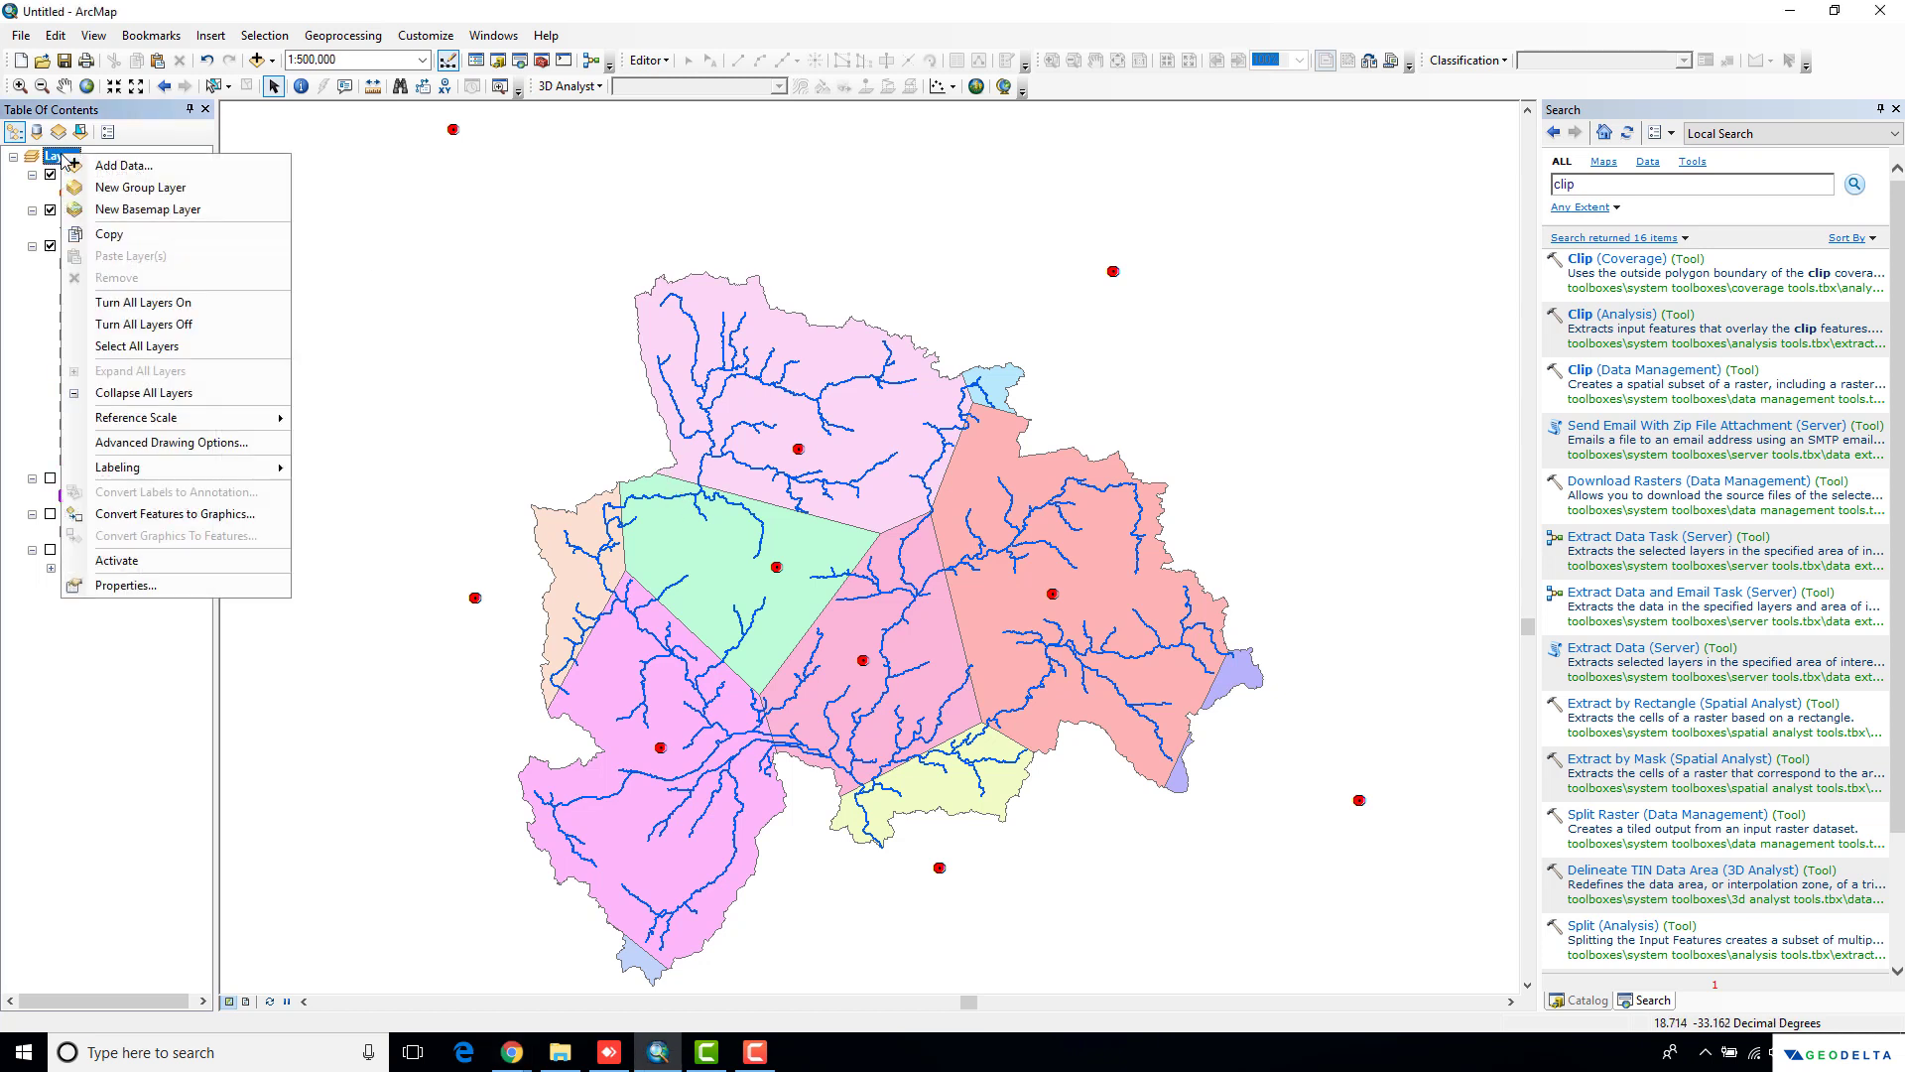
click(162, 585)
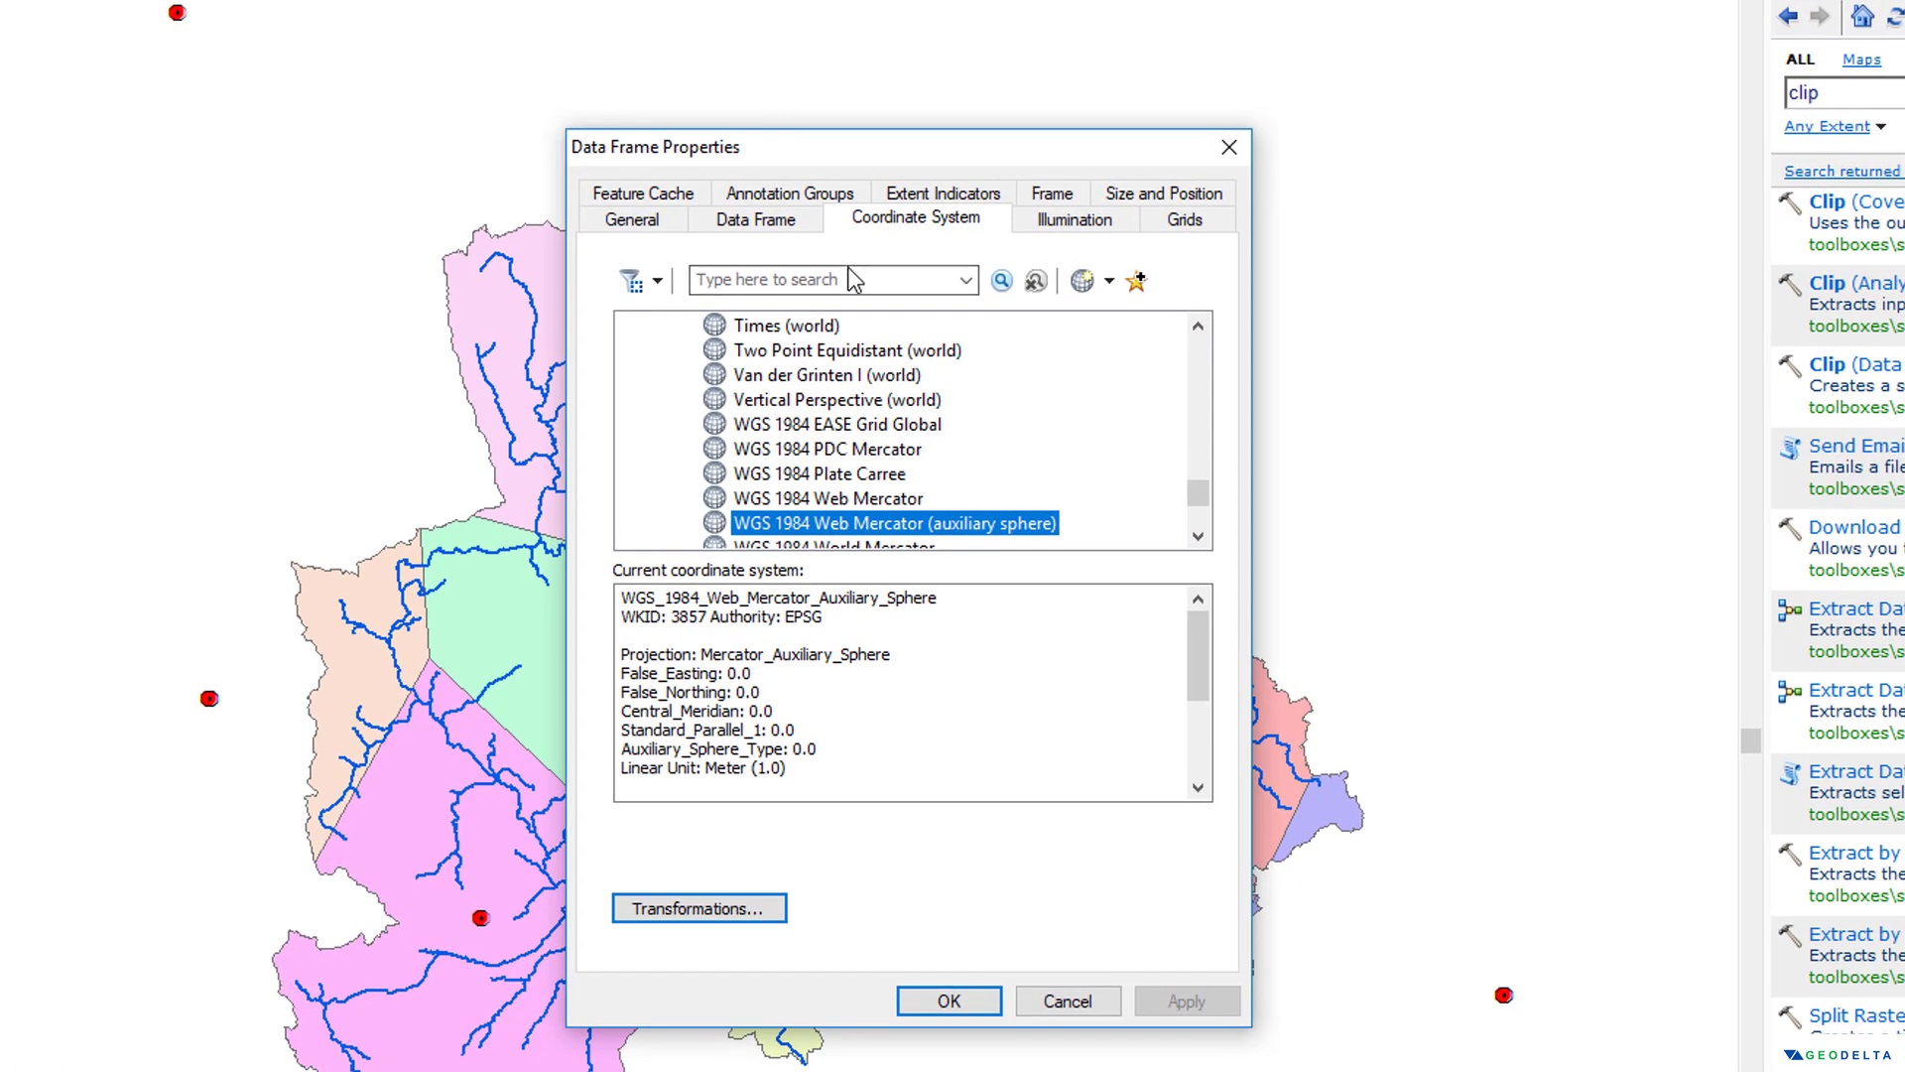
click(841, 278)
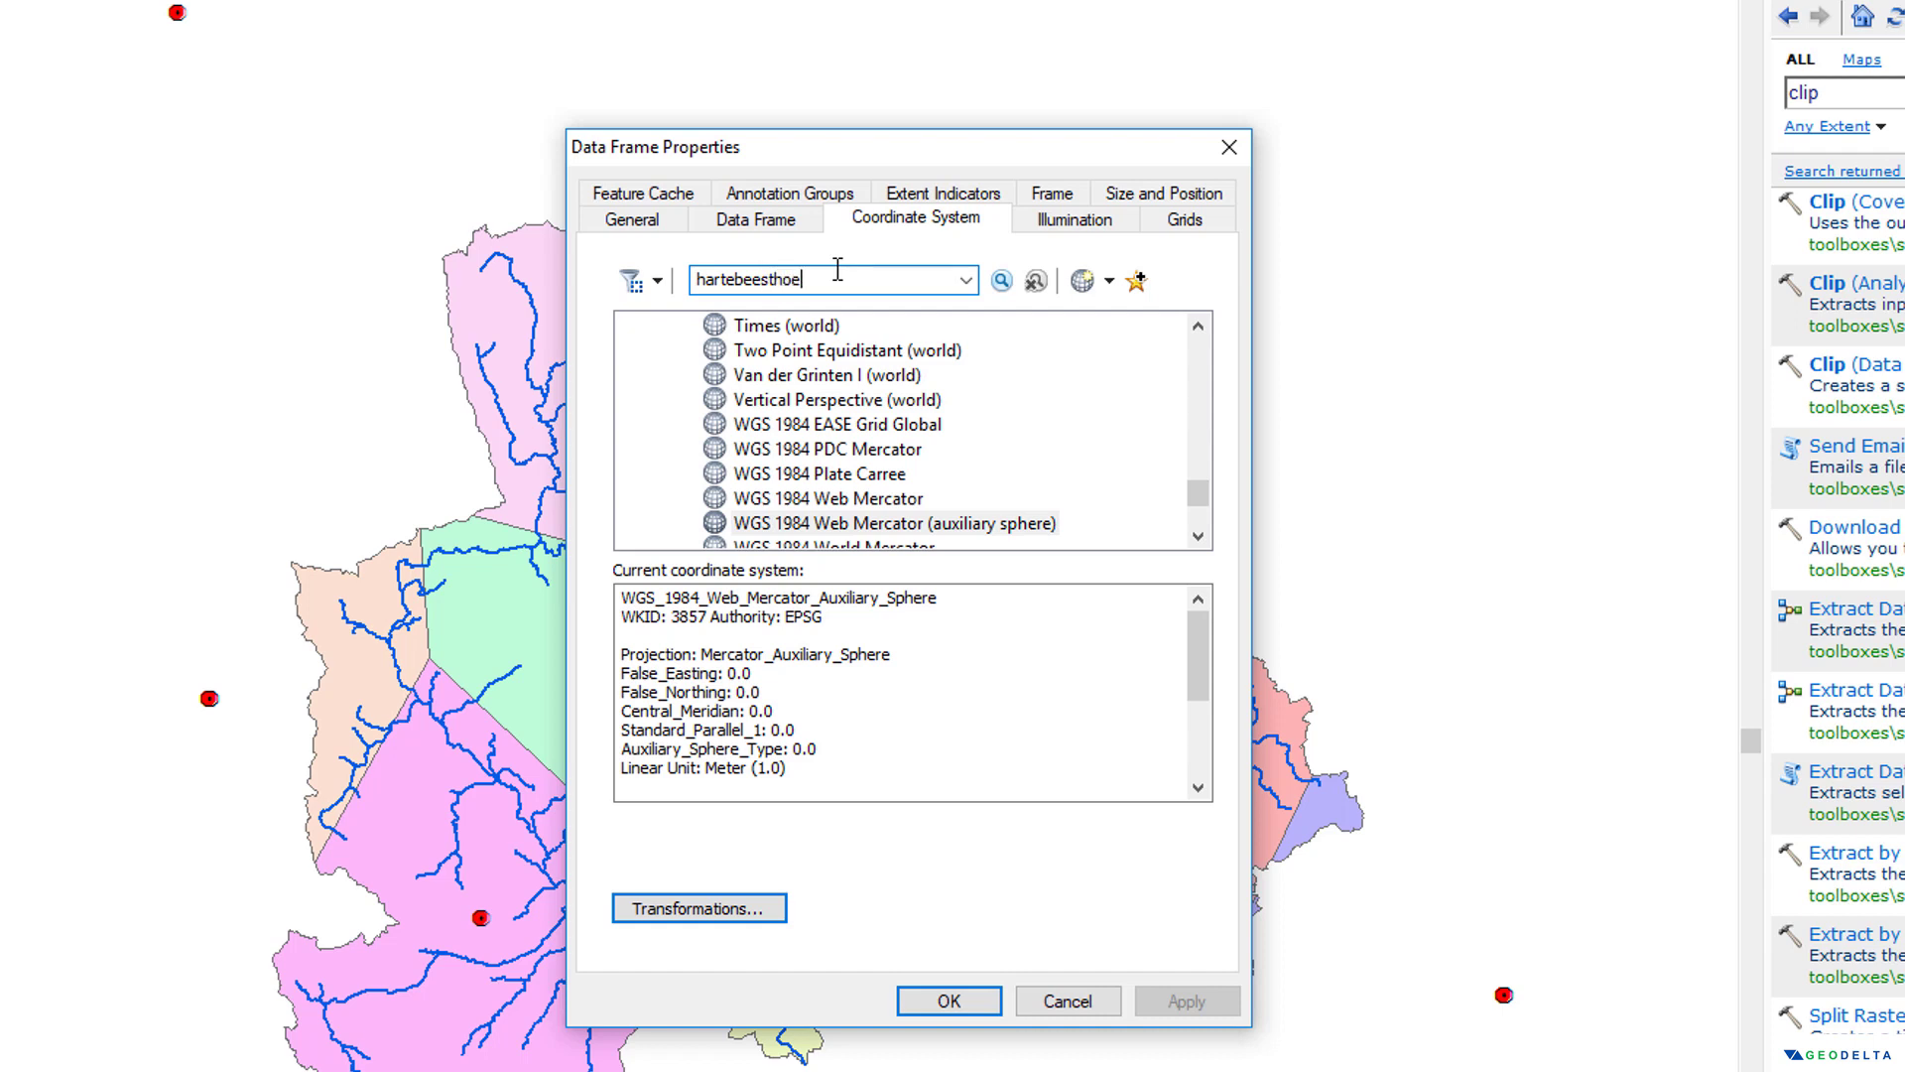
key(Return)
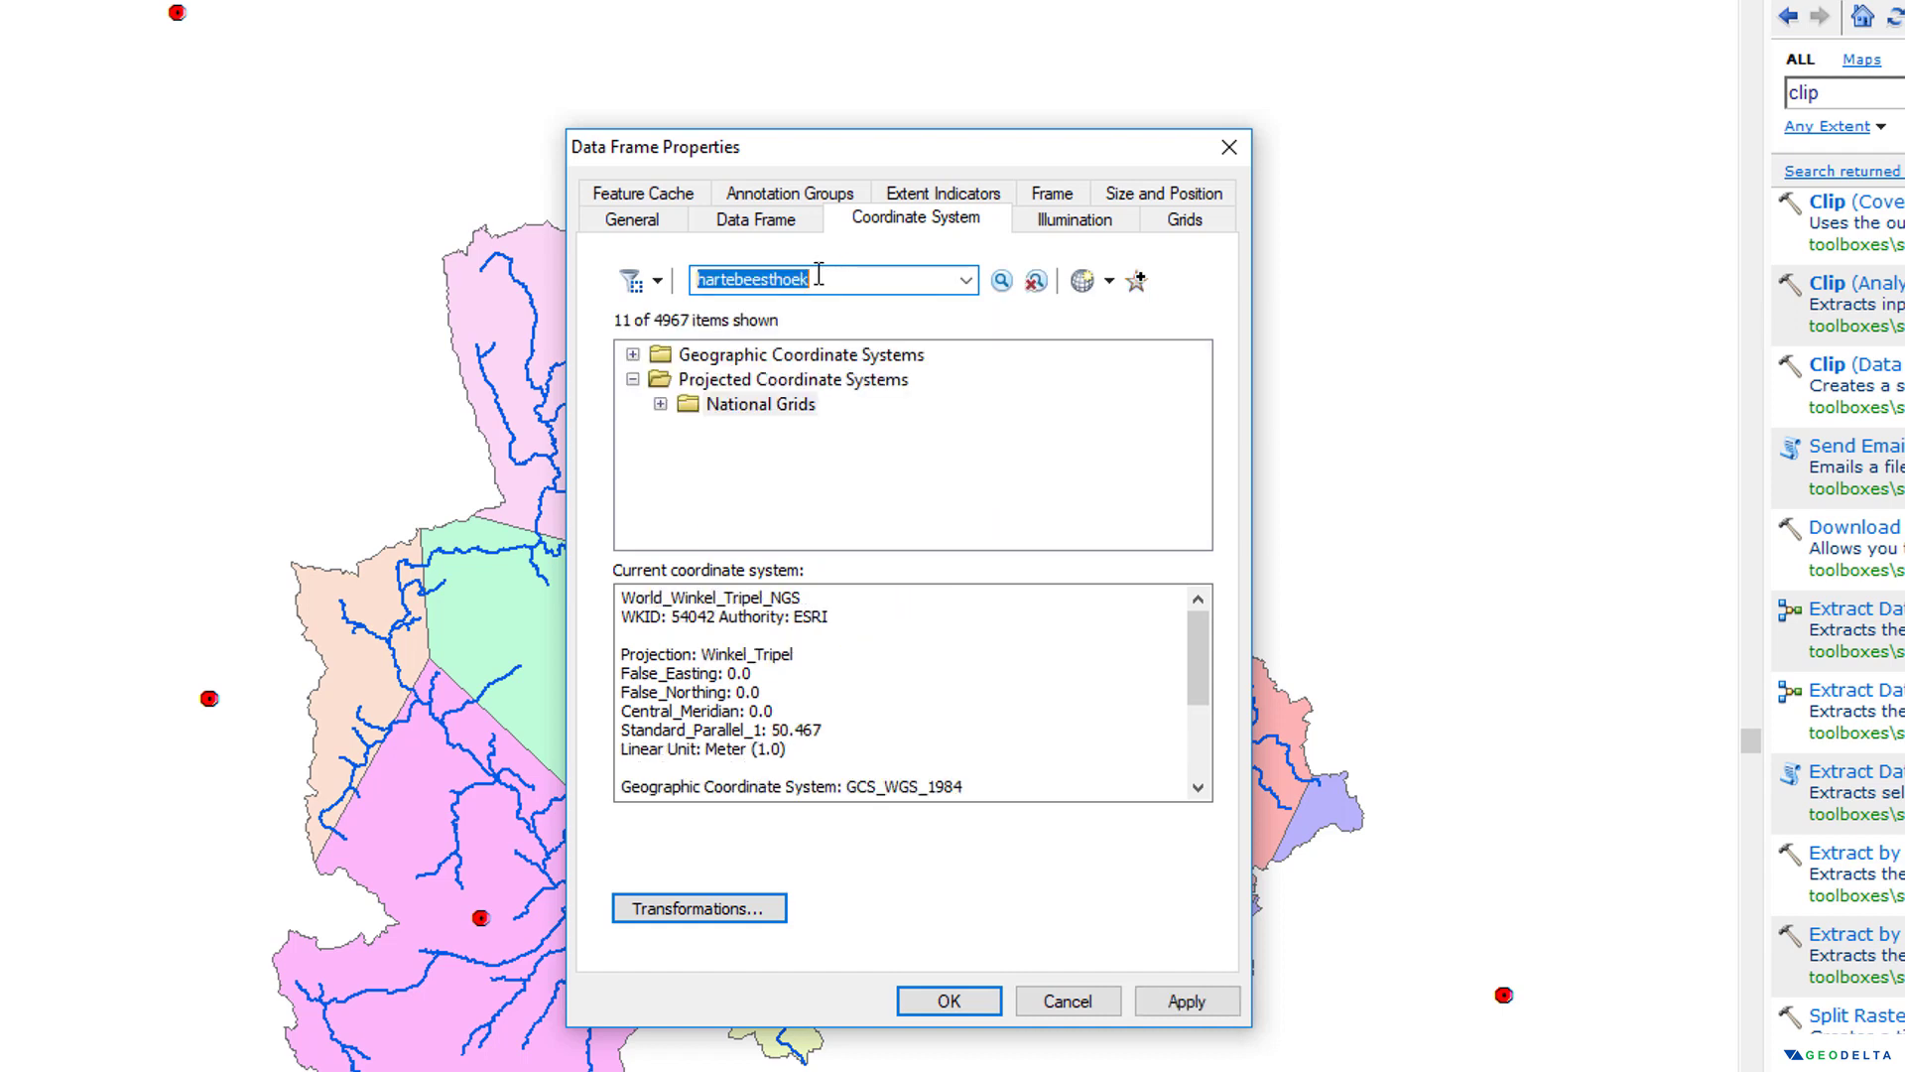
Set the data frame's projection to Hartebeesthoek94 Lo15 from the South Africa national grids, accepting the differing geographic coordinate system
click(781, 387)
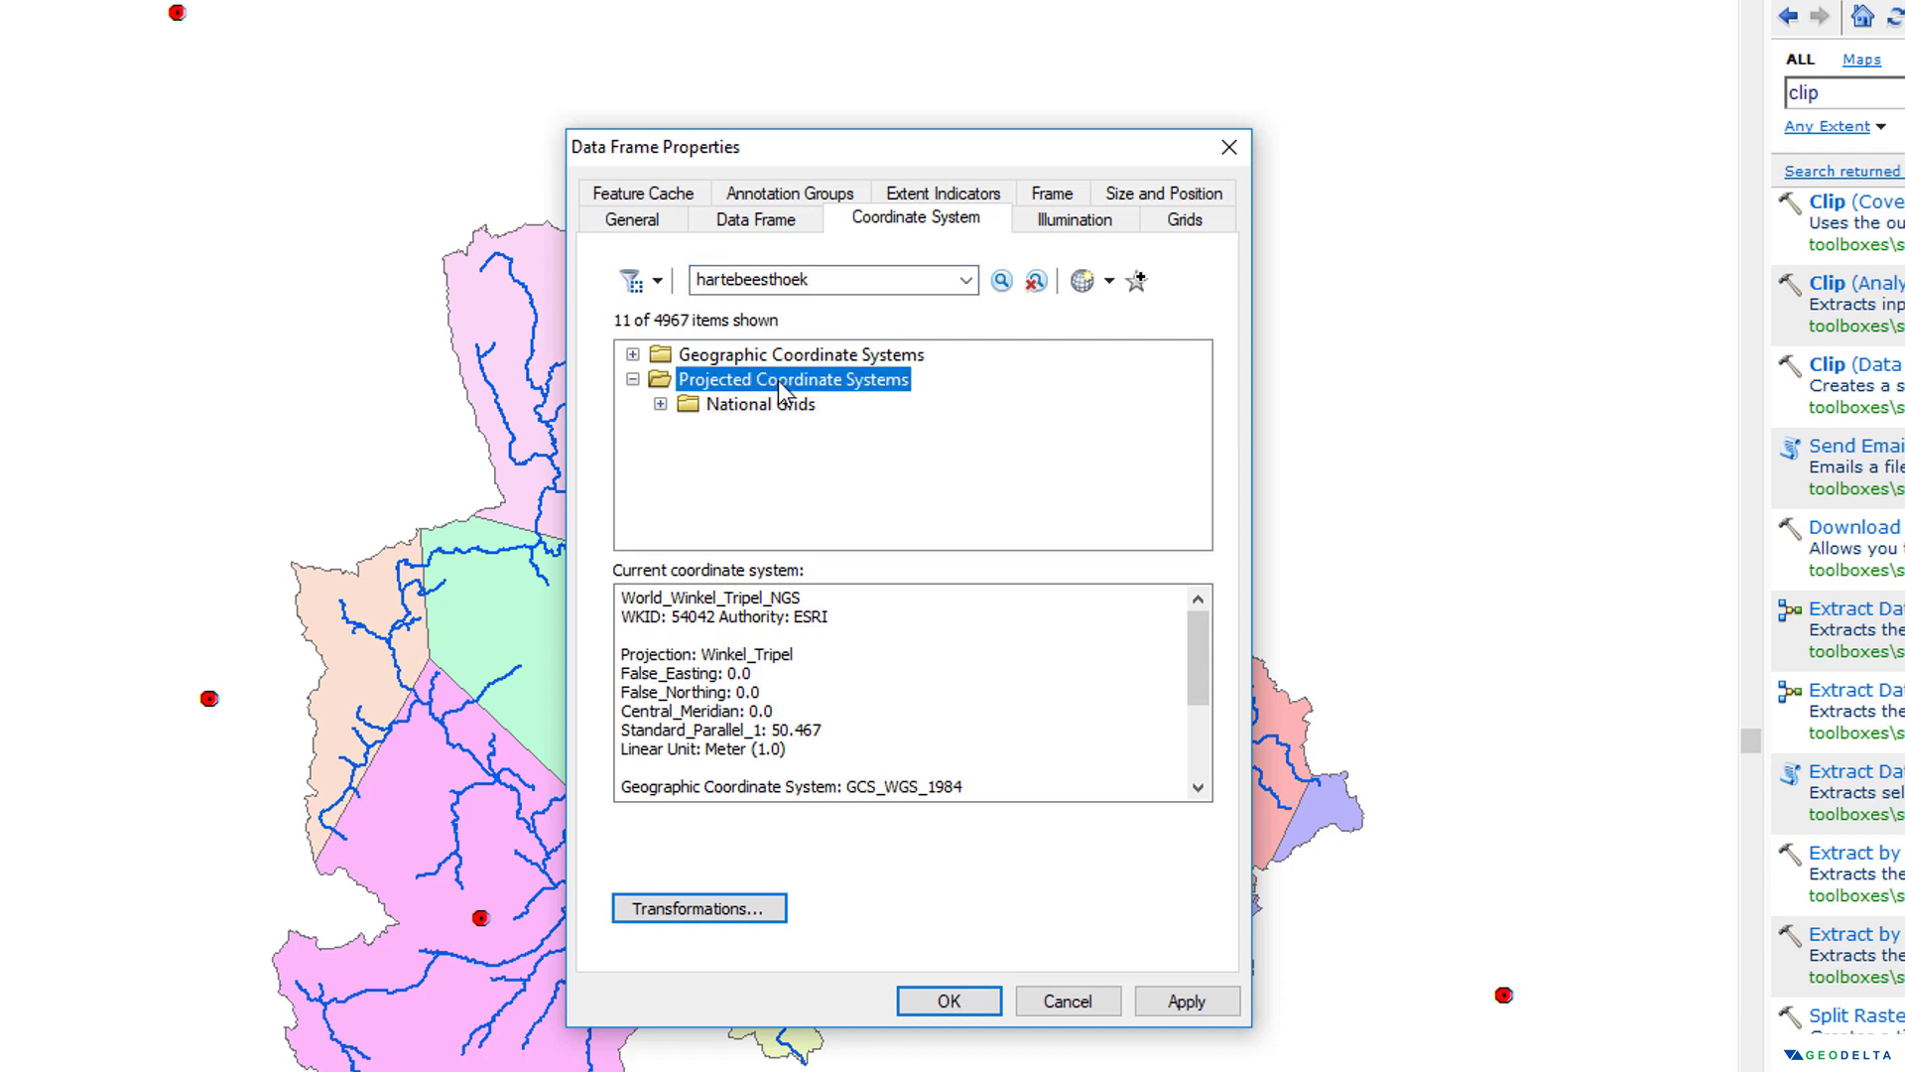
double_click(774, 407)
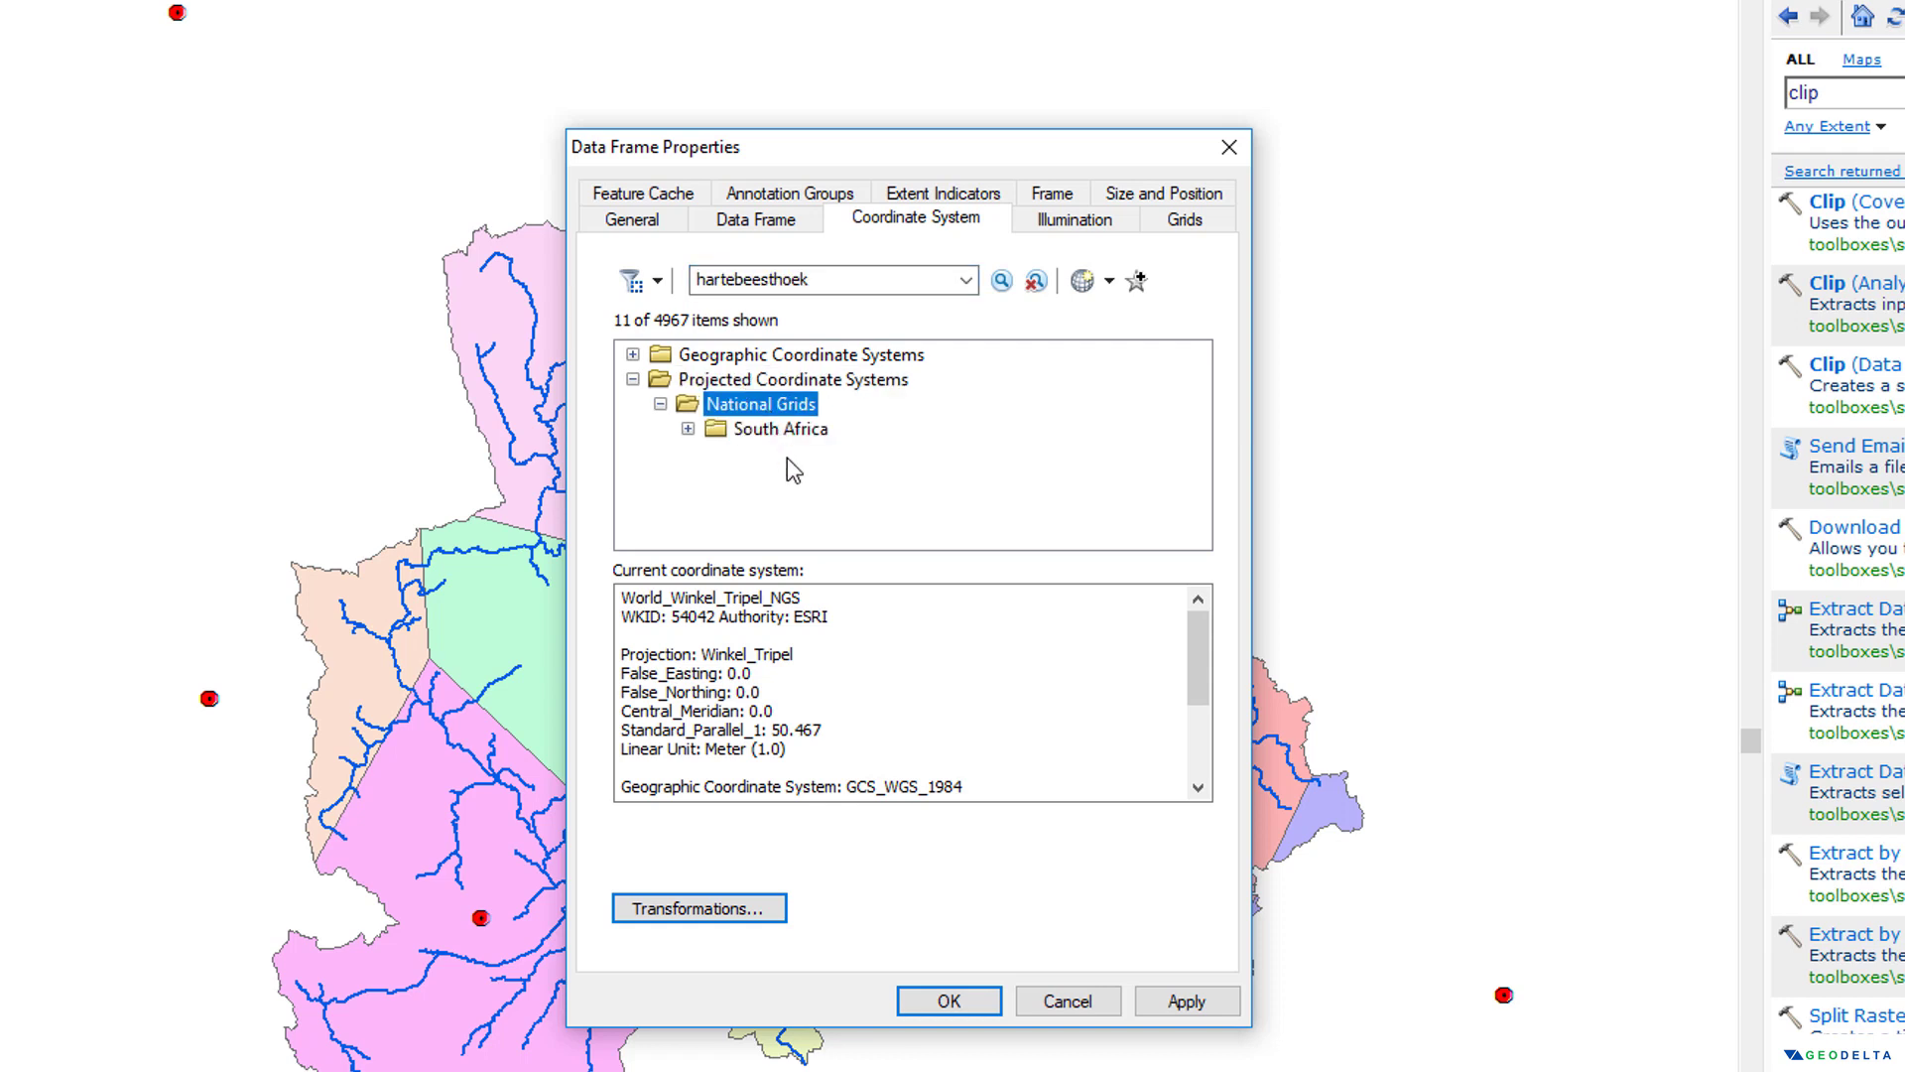
double_click(788, 431)
click(874, 387)
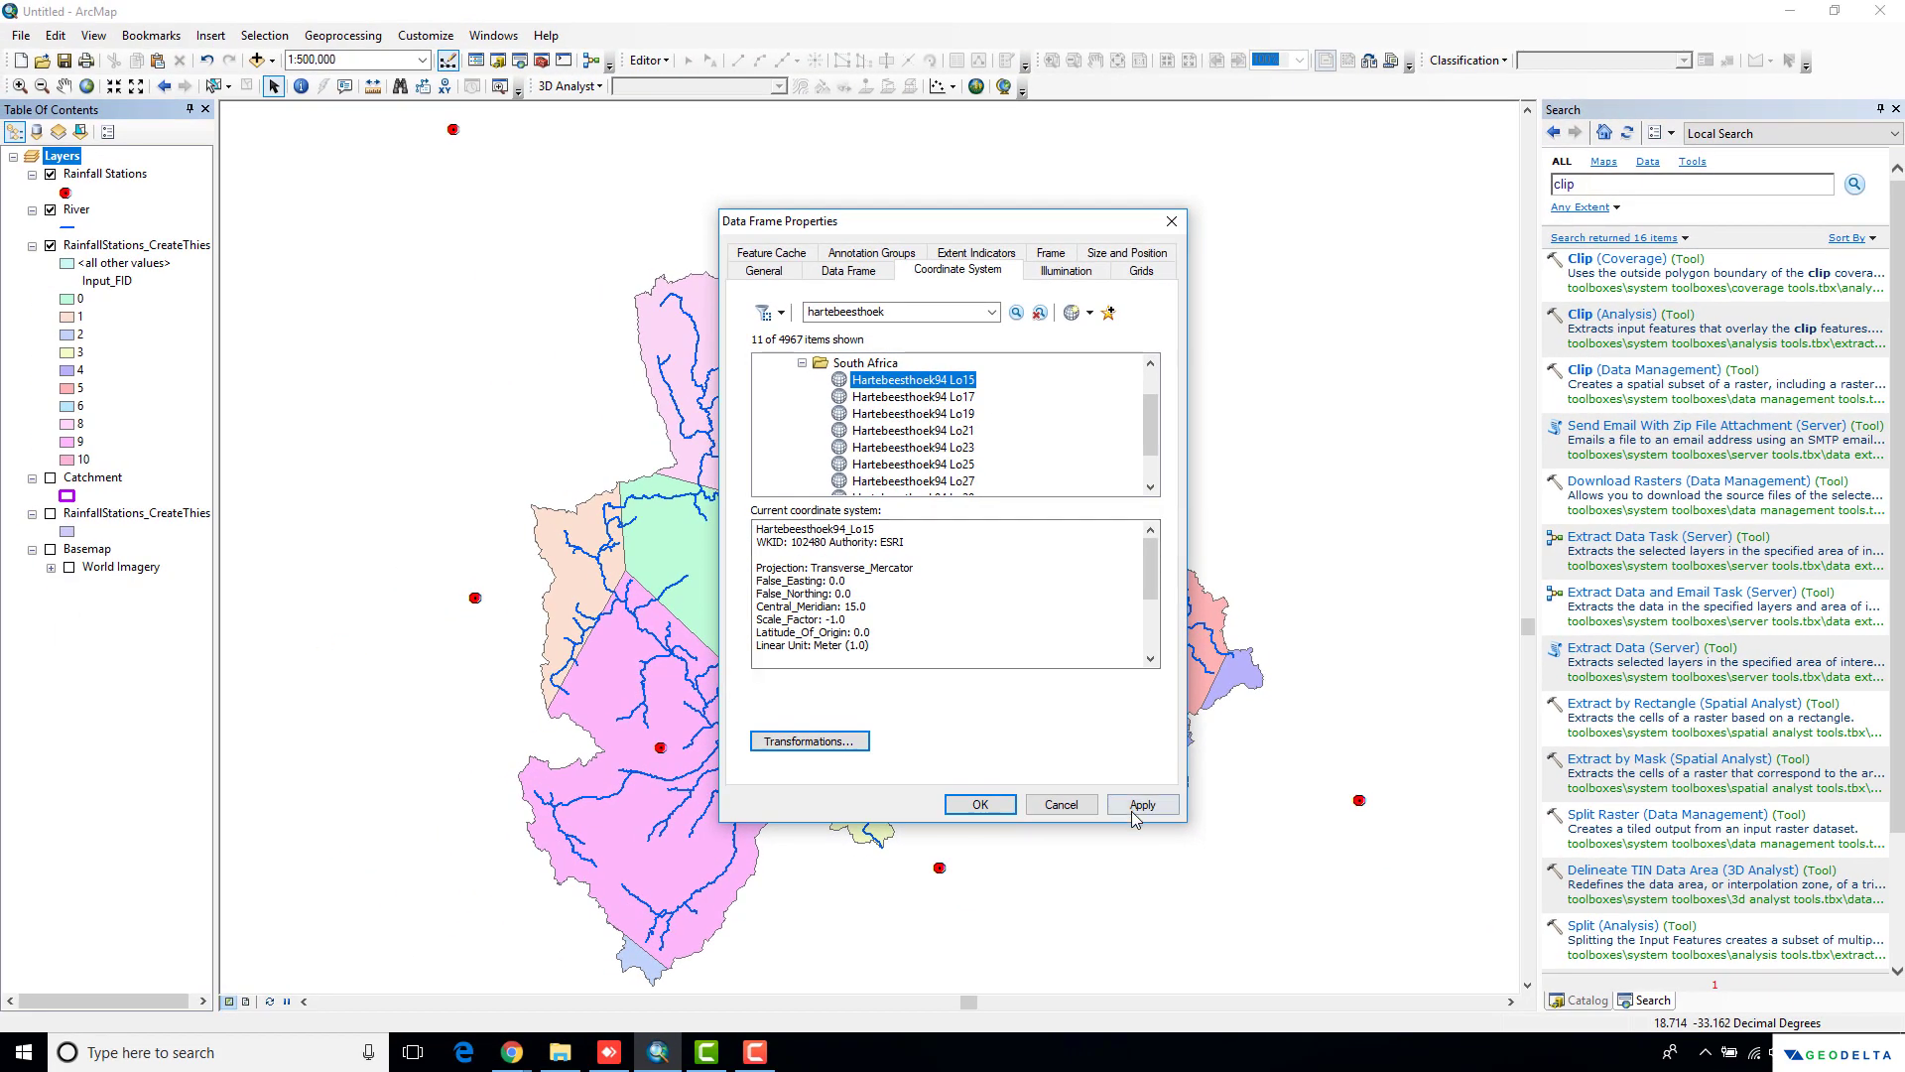
click(1138, 806)
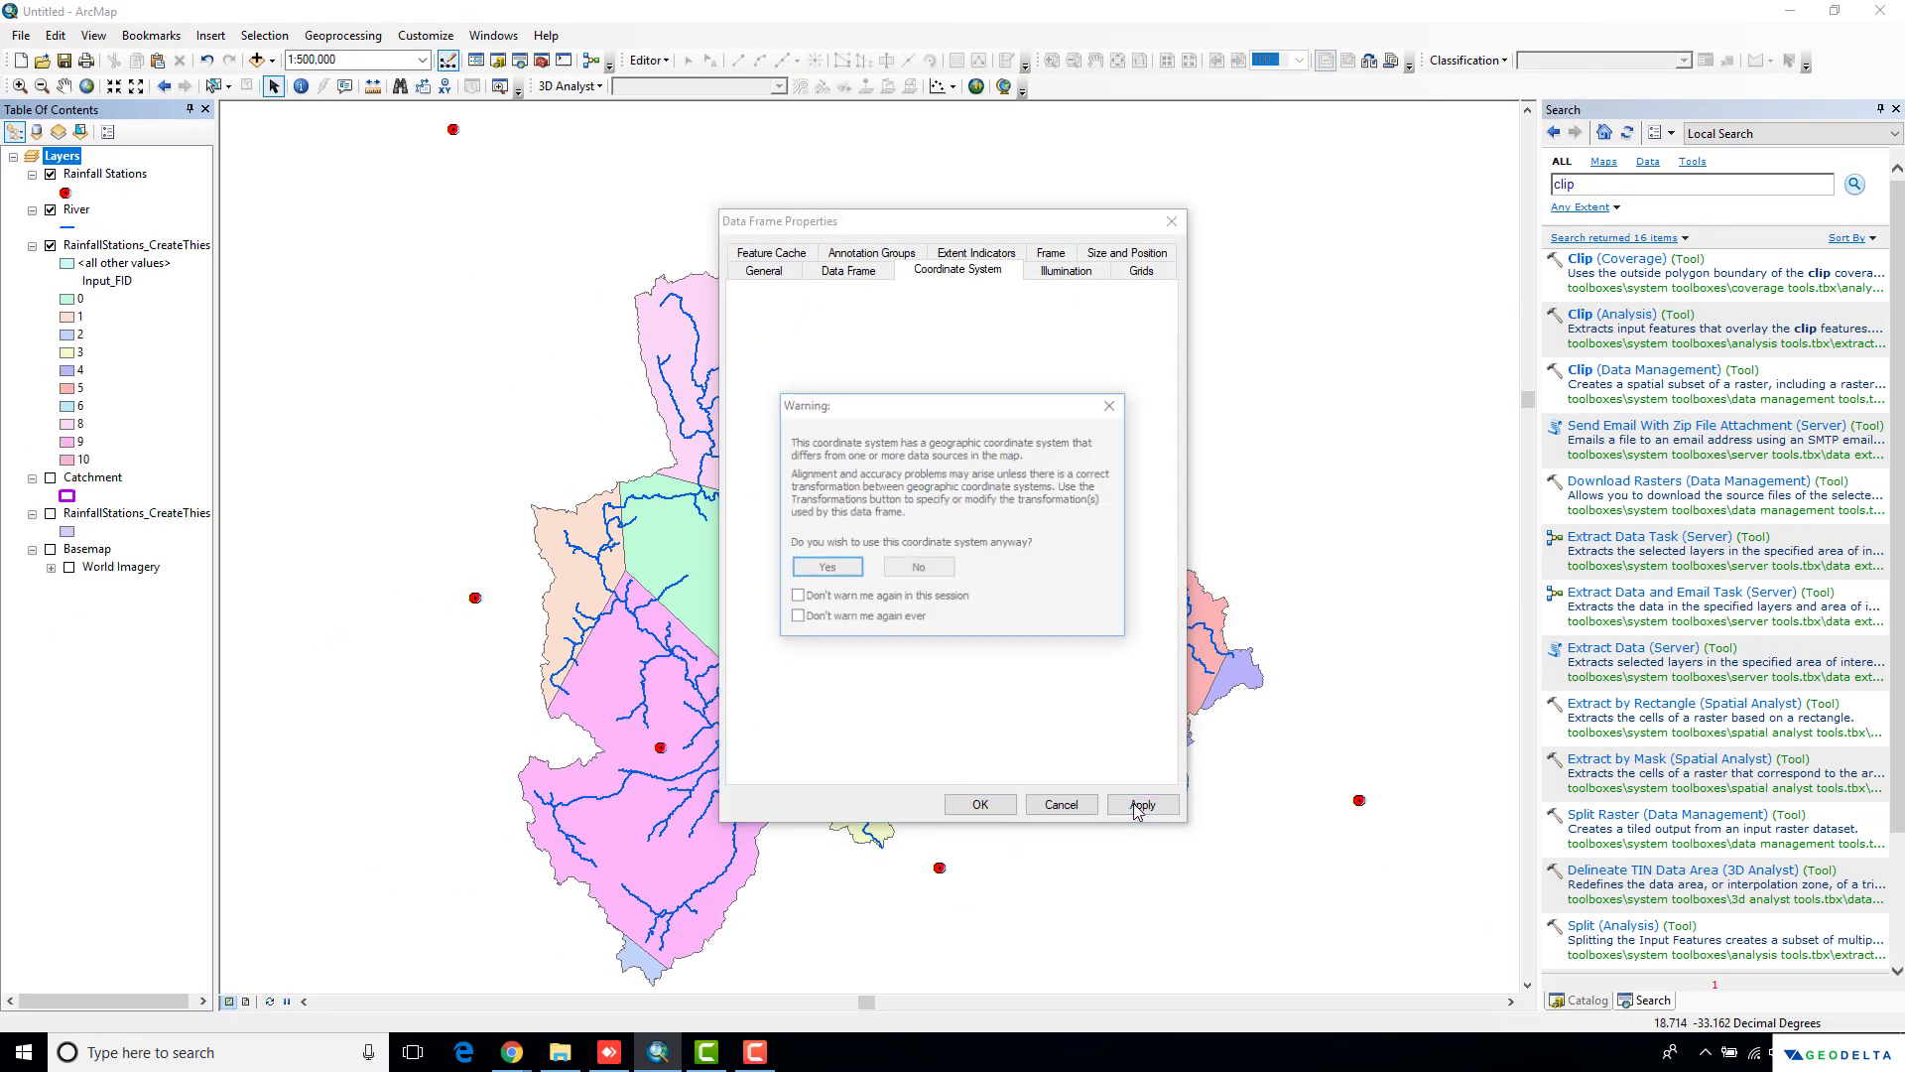
click(835, 575)
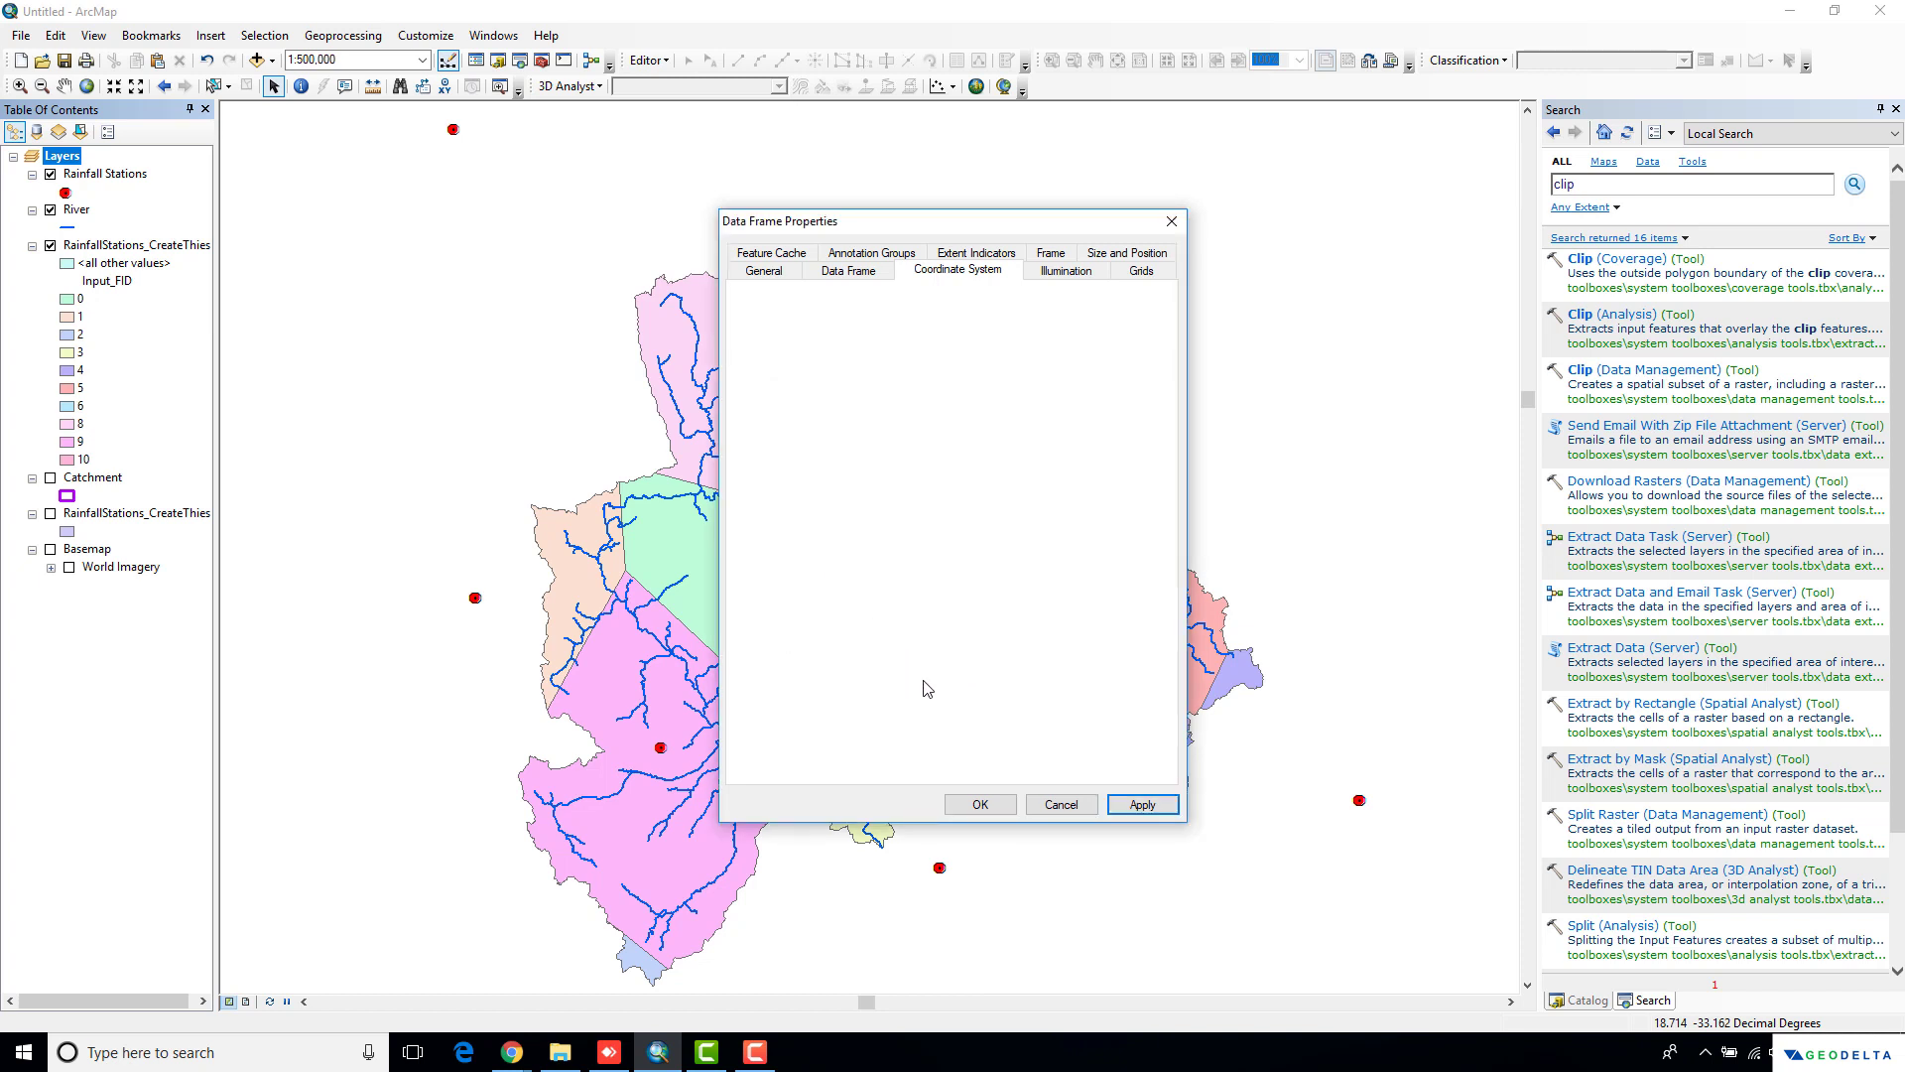
click(979, 802)
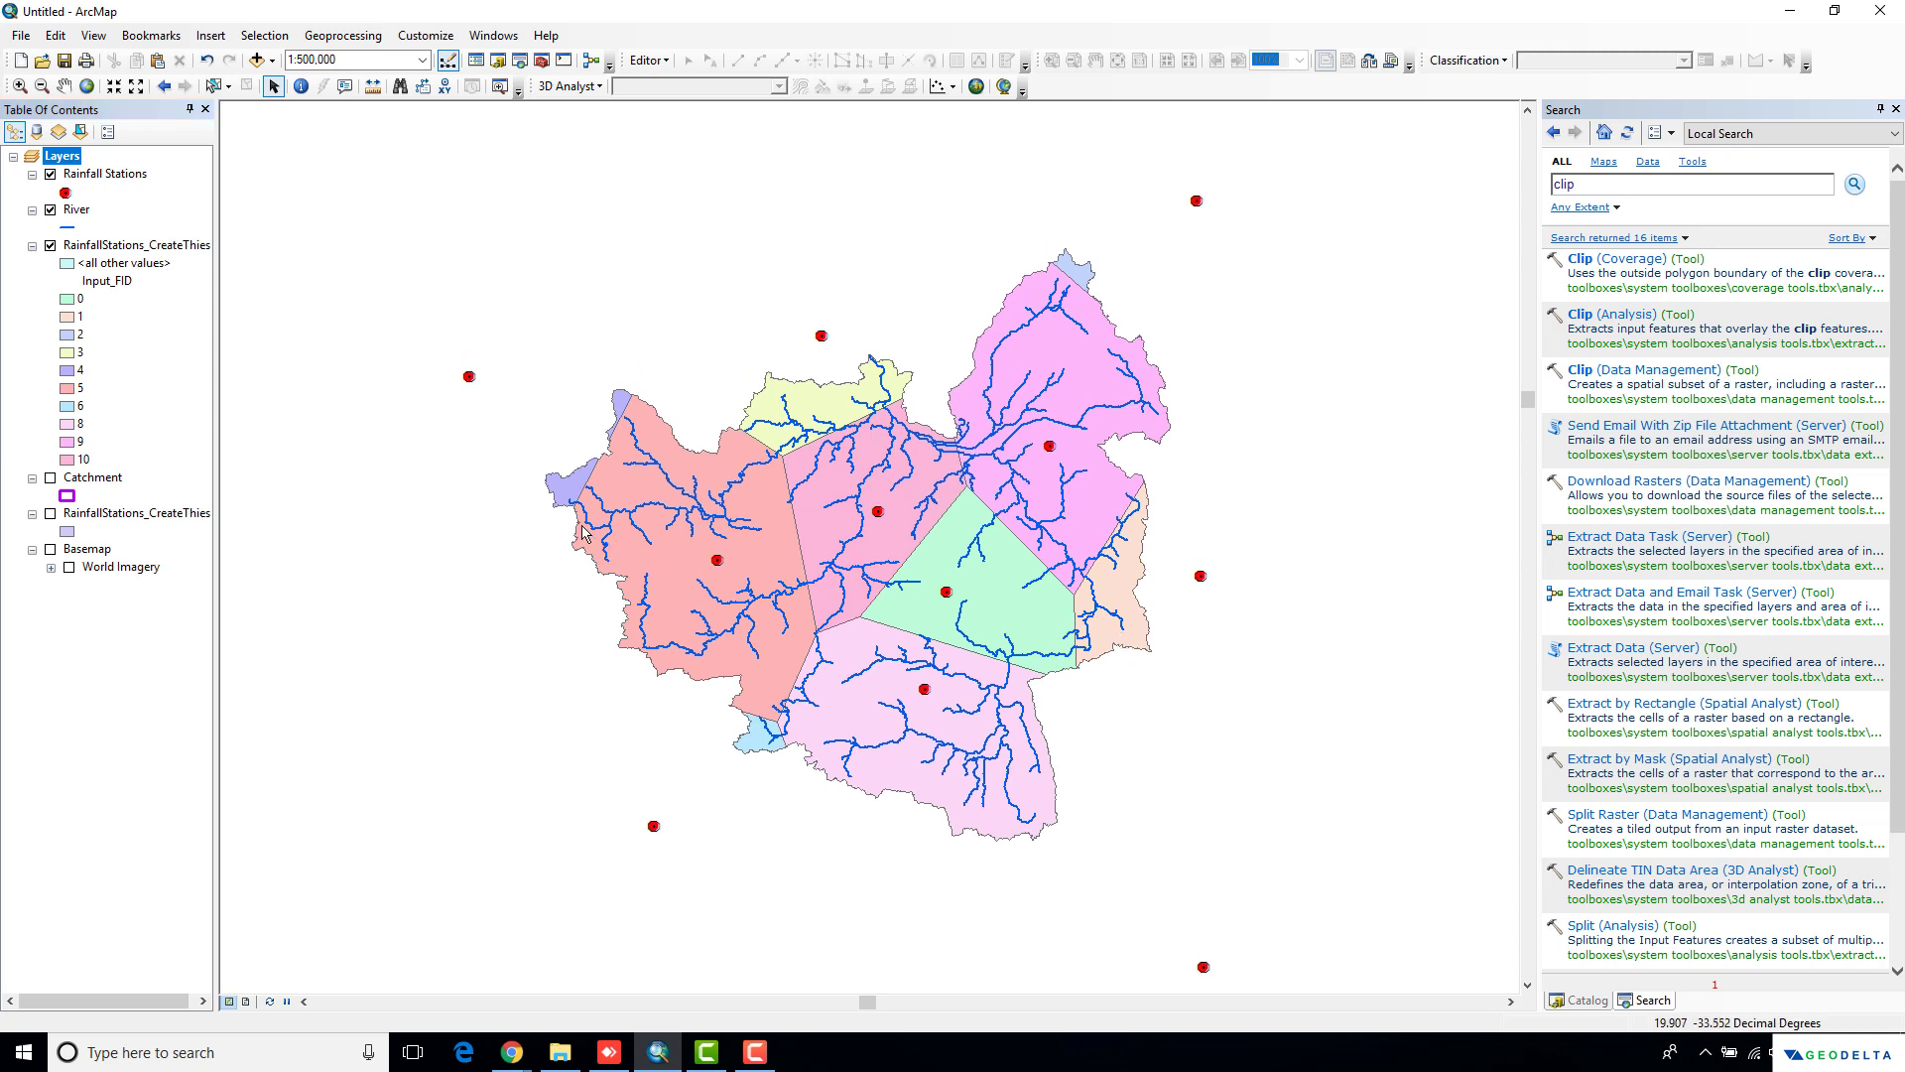
Export the clipped Thiessen polygons in the data frame's coordinate system as TP.shp in the Create Thiessen Ploygons folder and add the result to the map
right_click(135, 254)
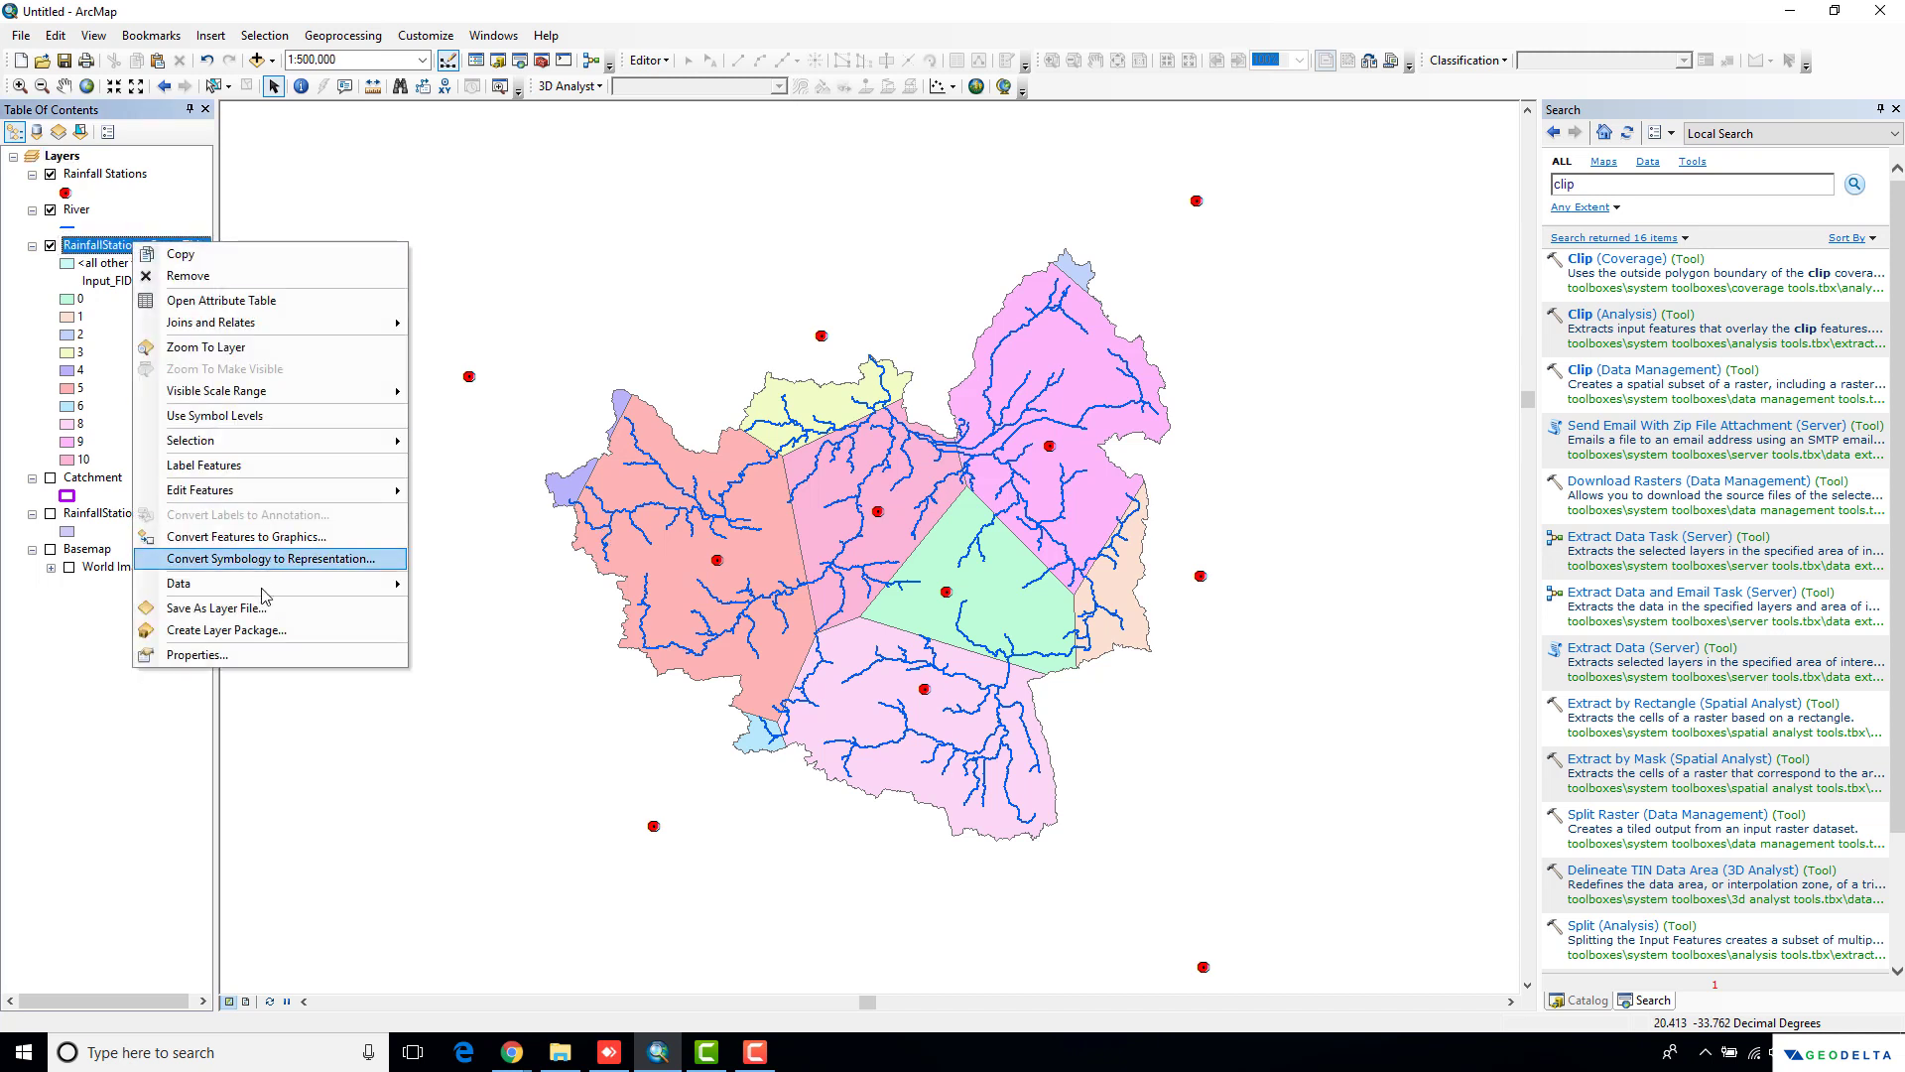
mouse_move(302, 583)
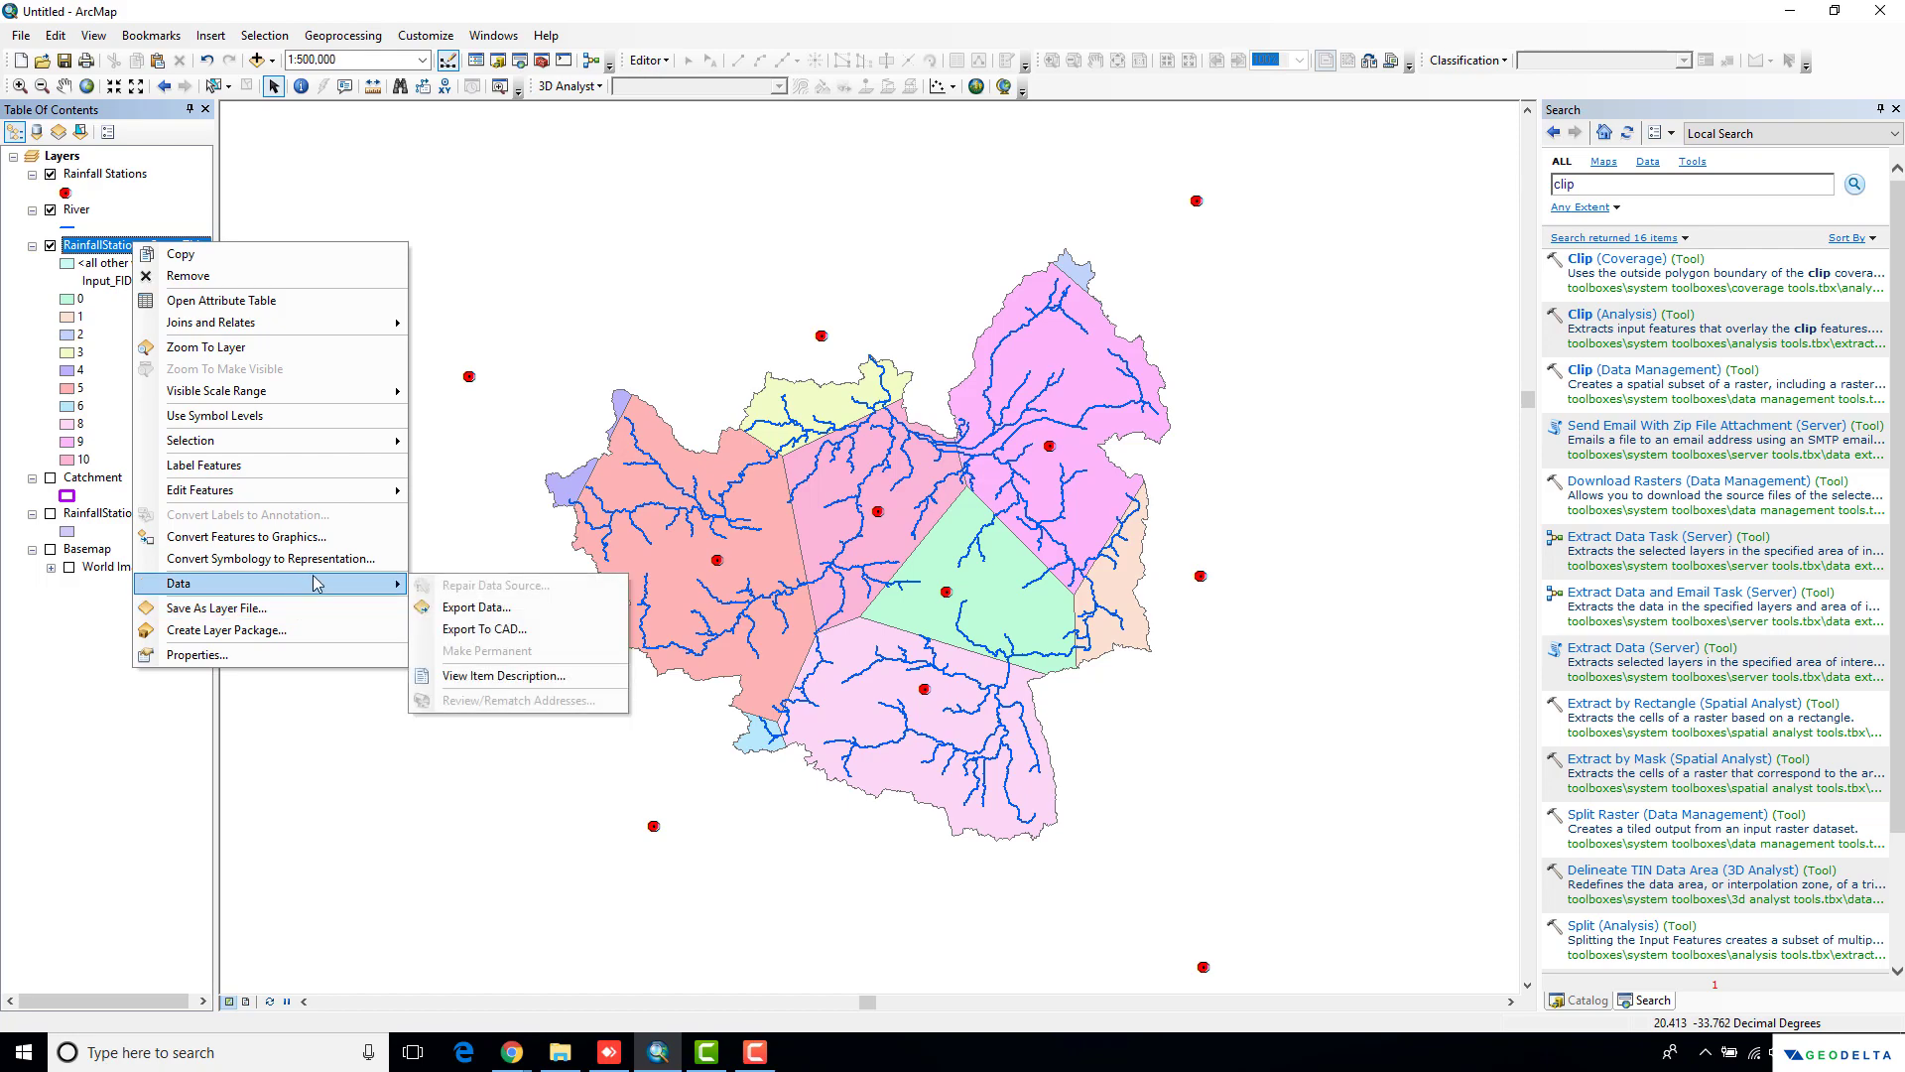
click(493, 609)
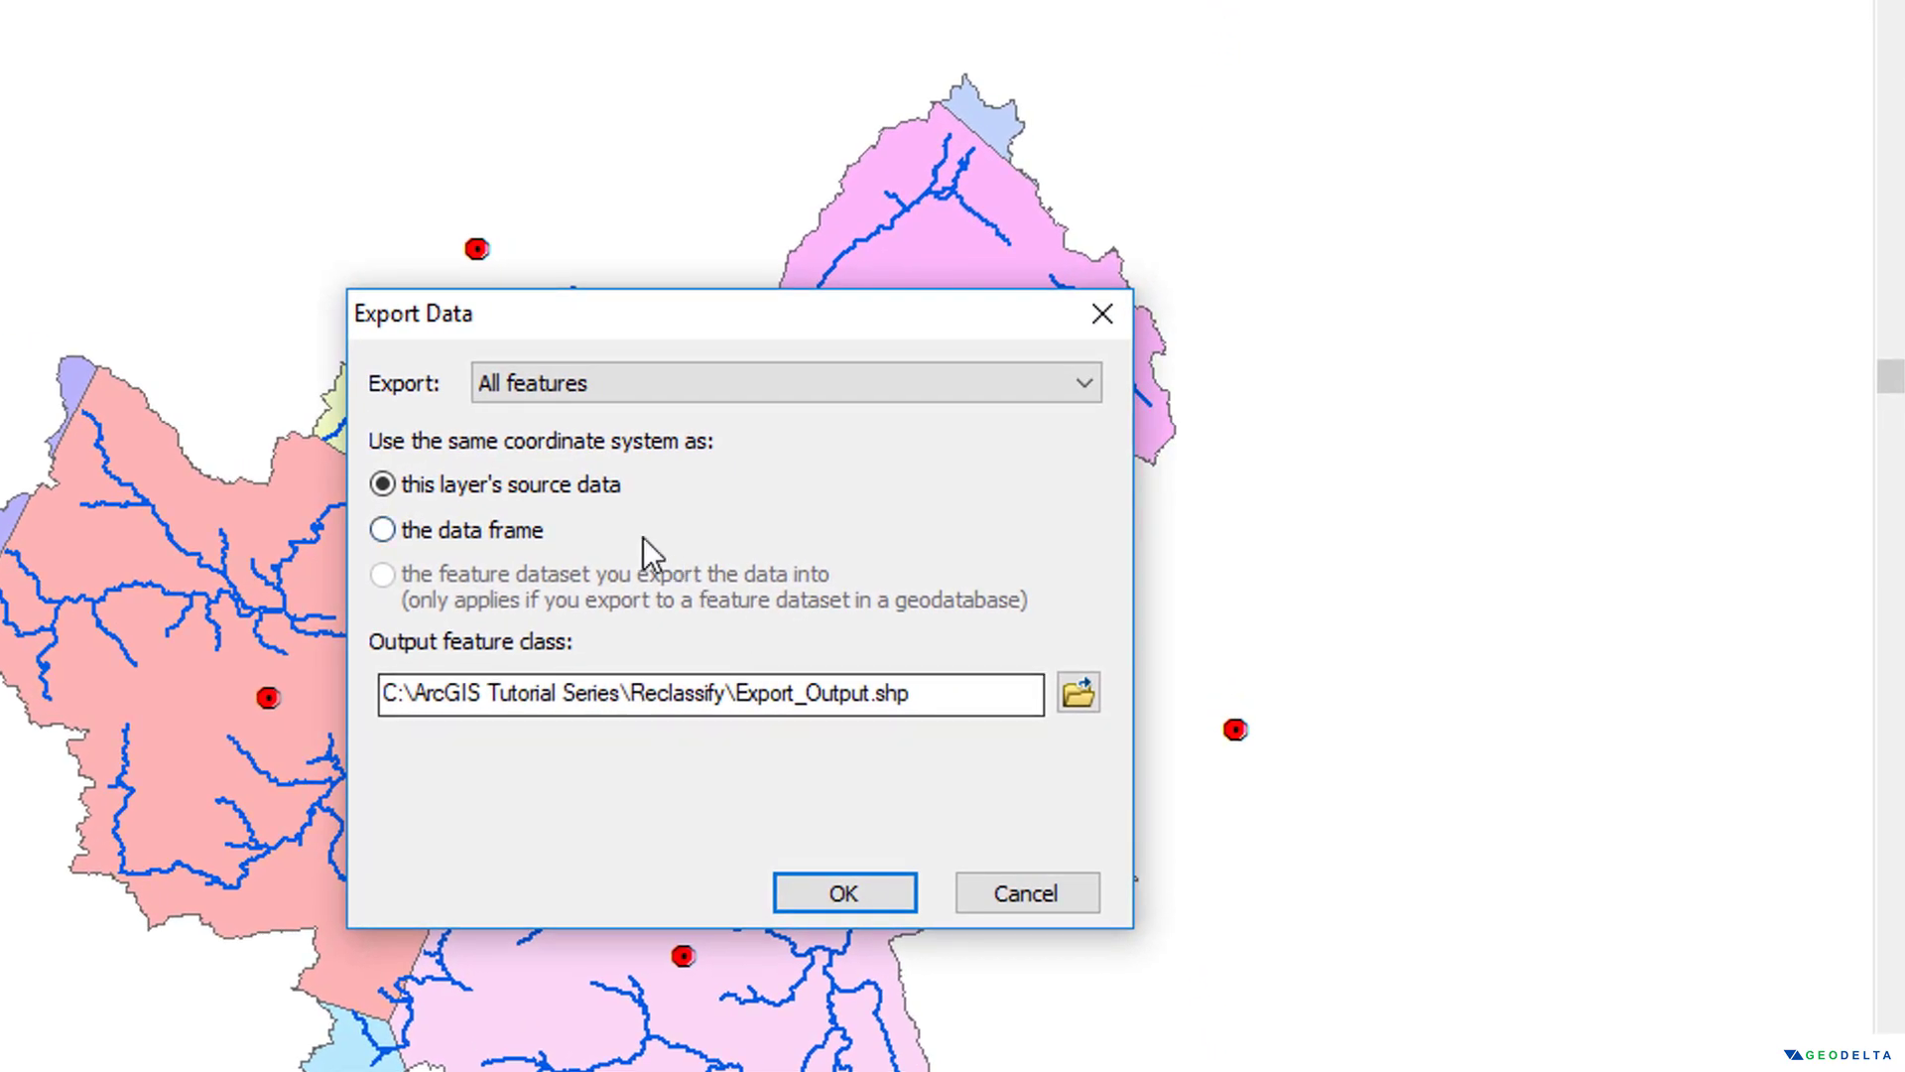
click(412, 533)
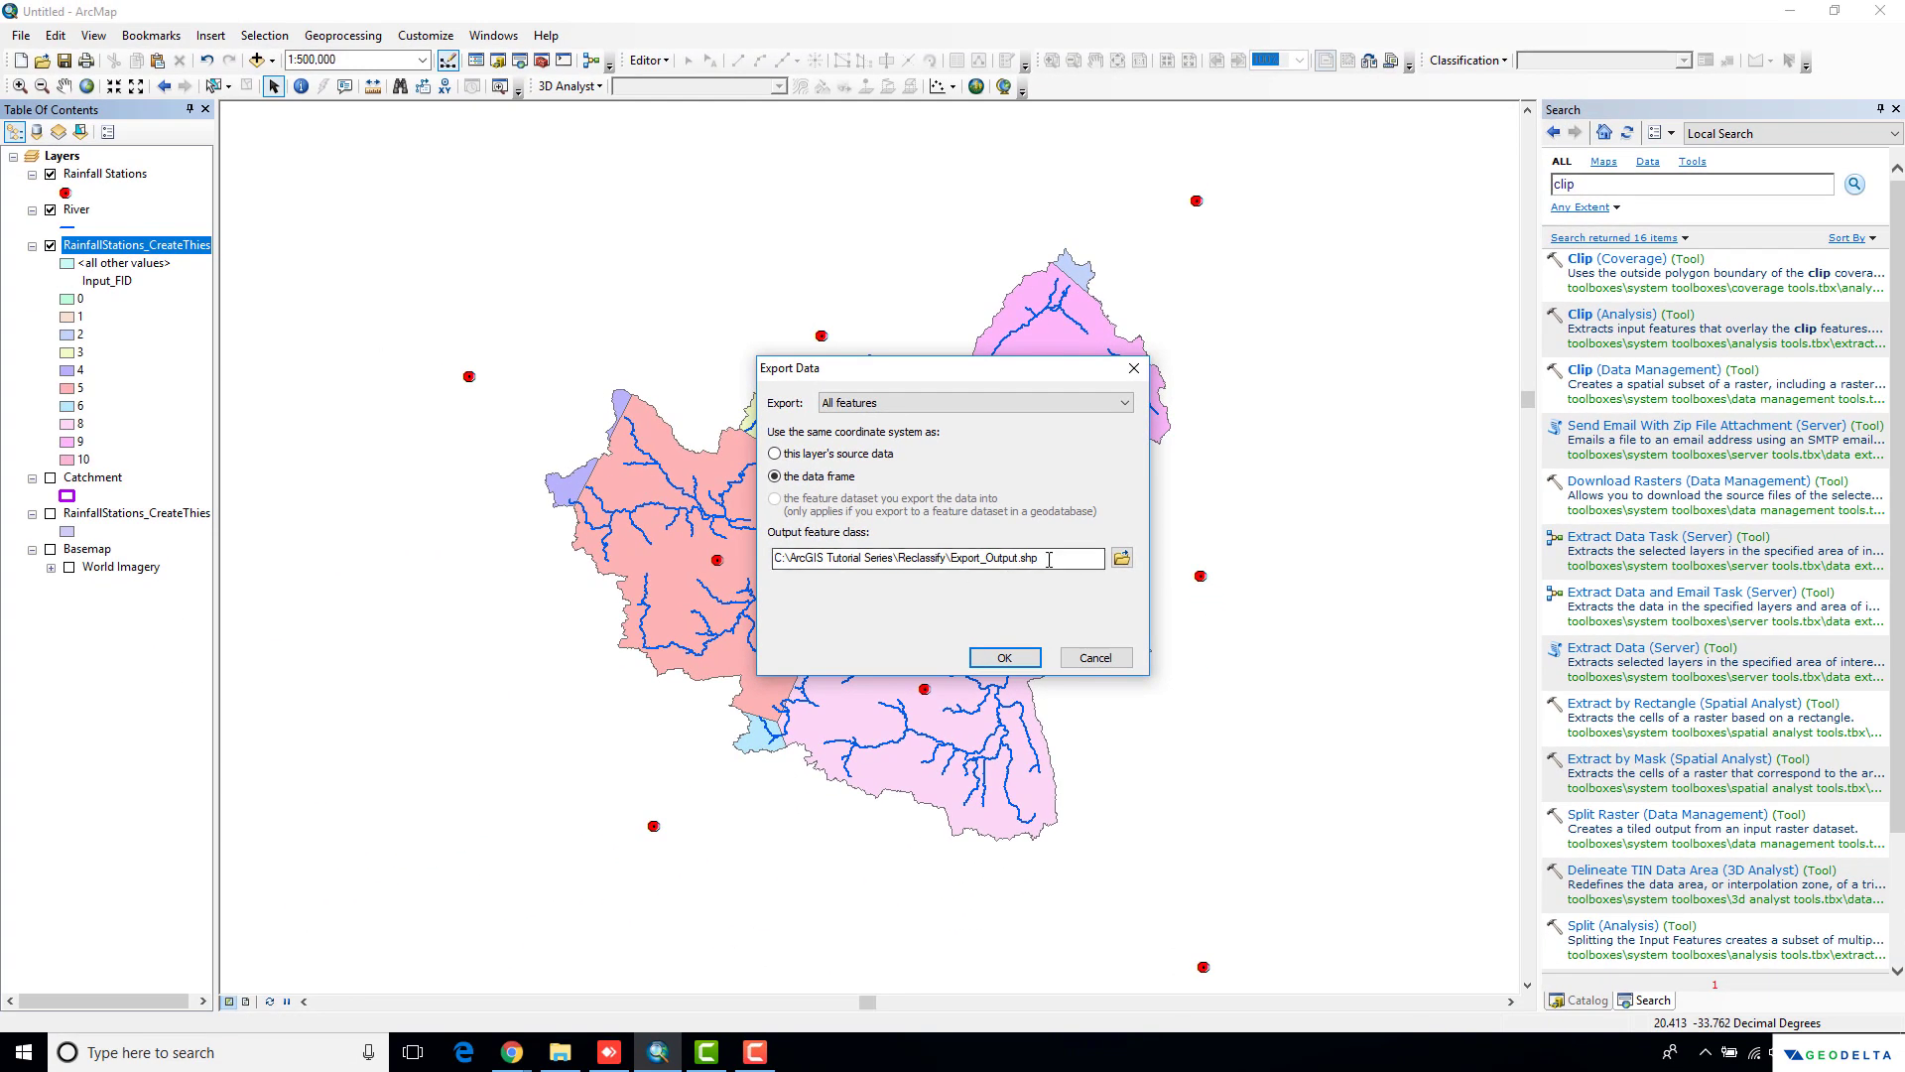
click(1121, 559)
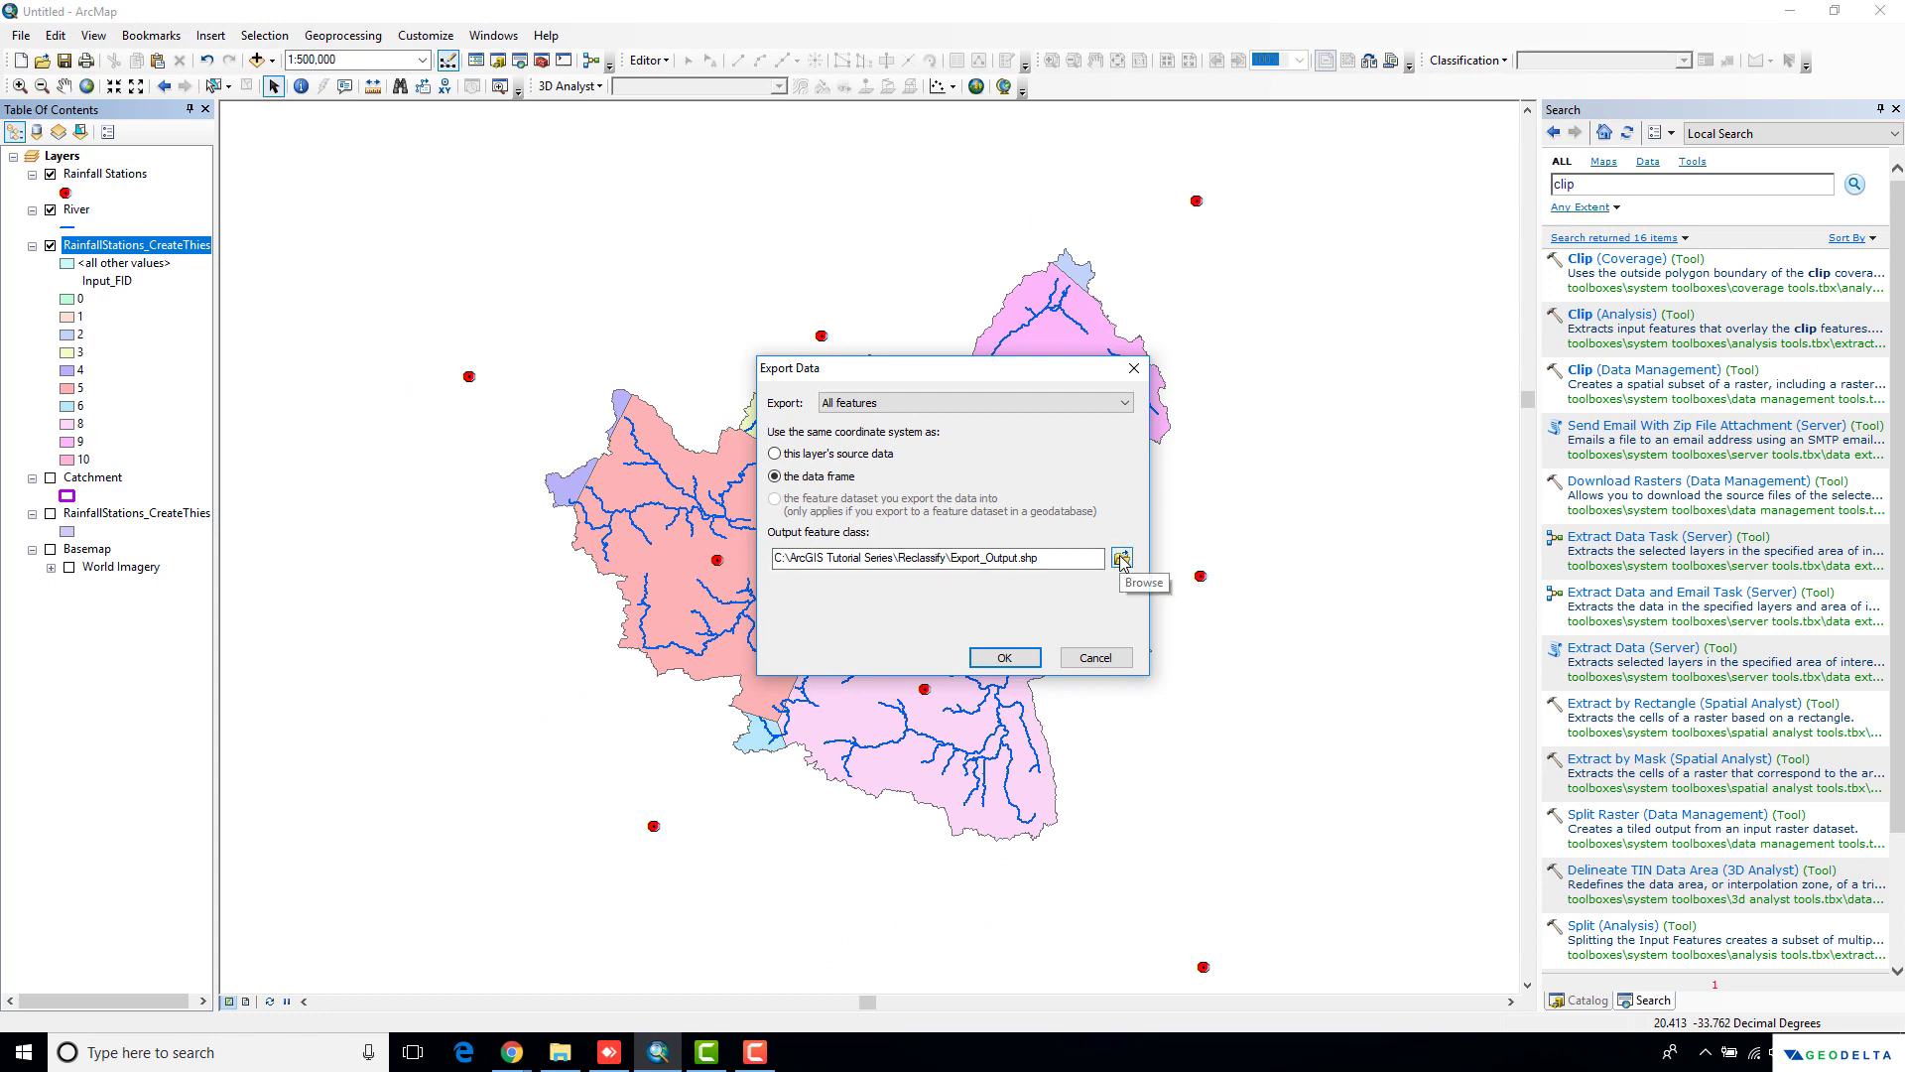
click(980, 394)
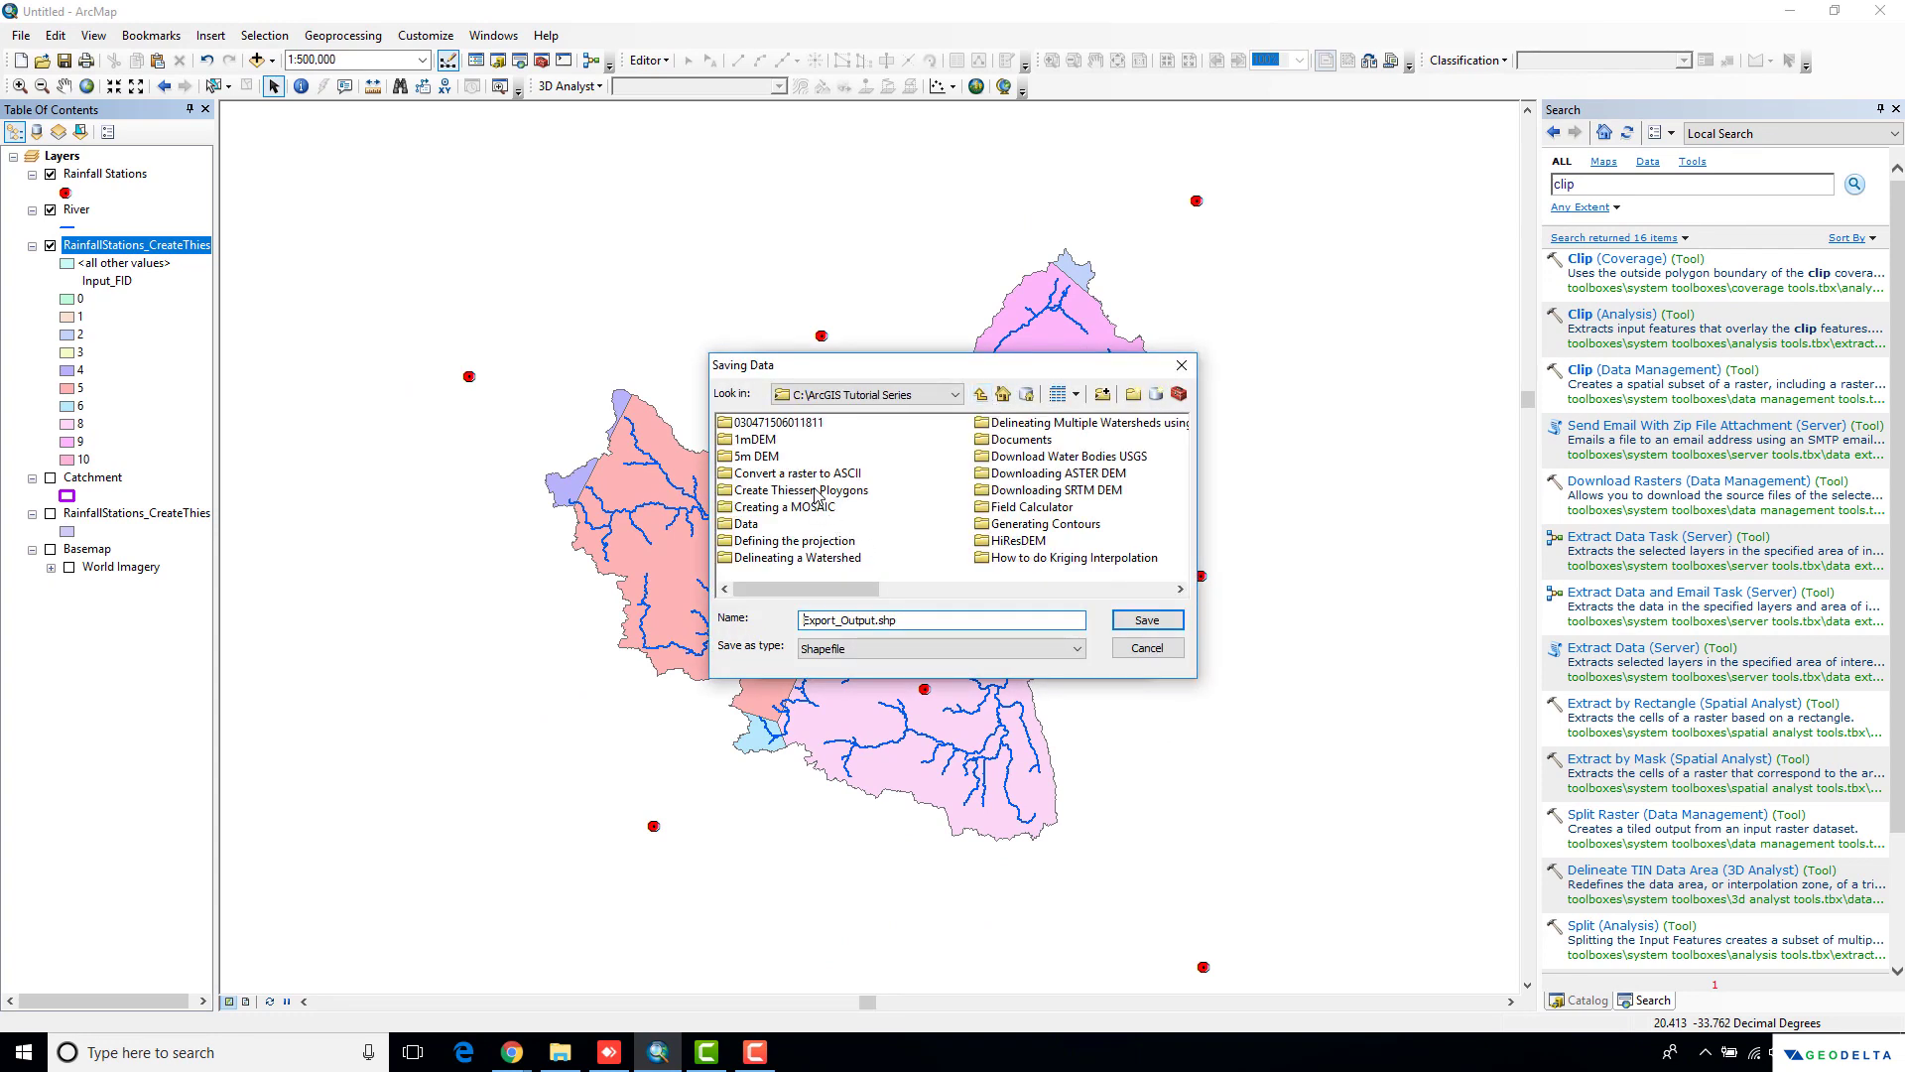
double_click(815, 491)
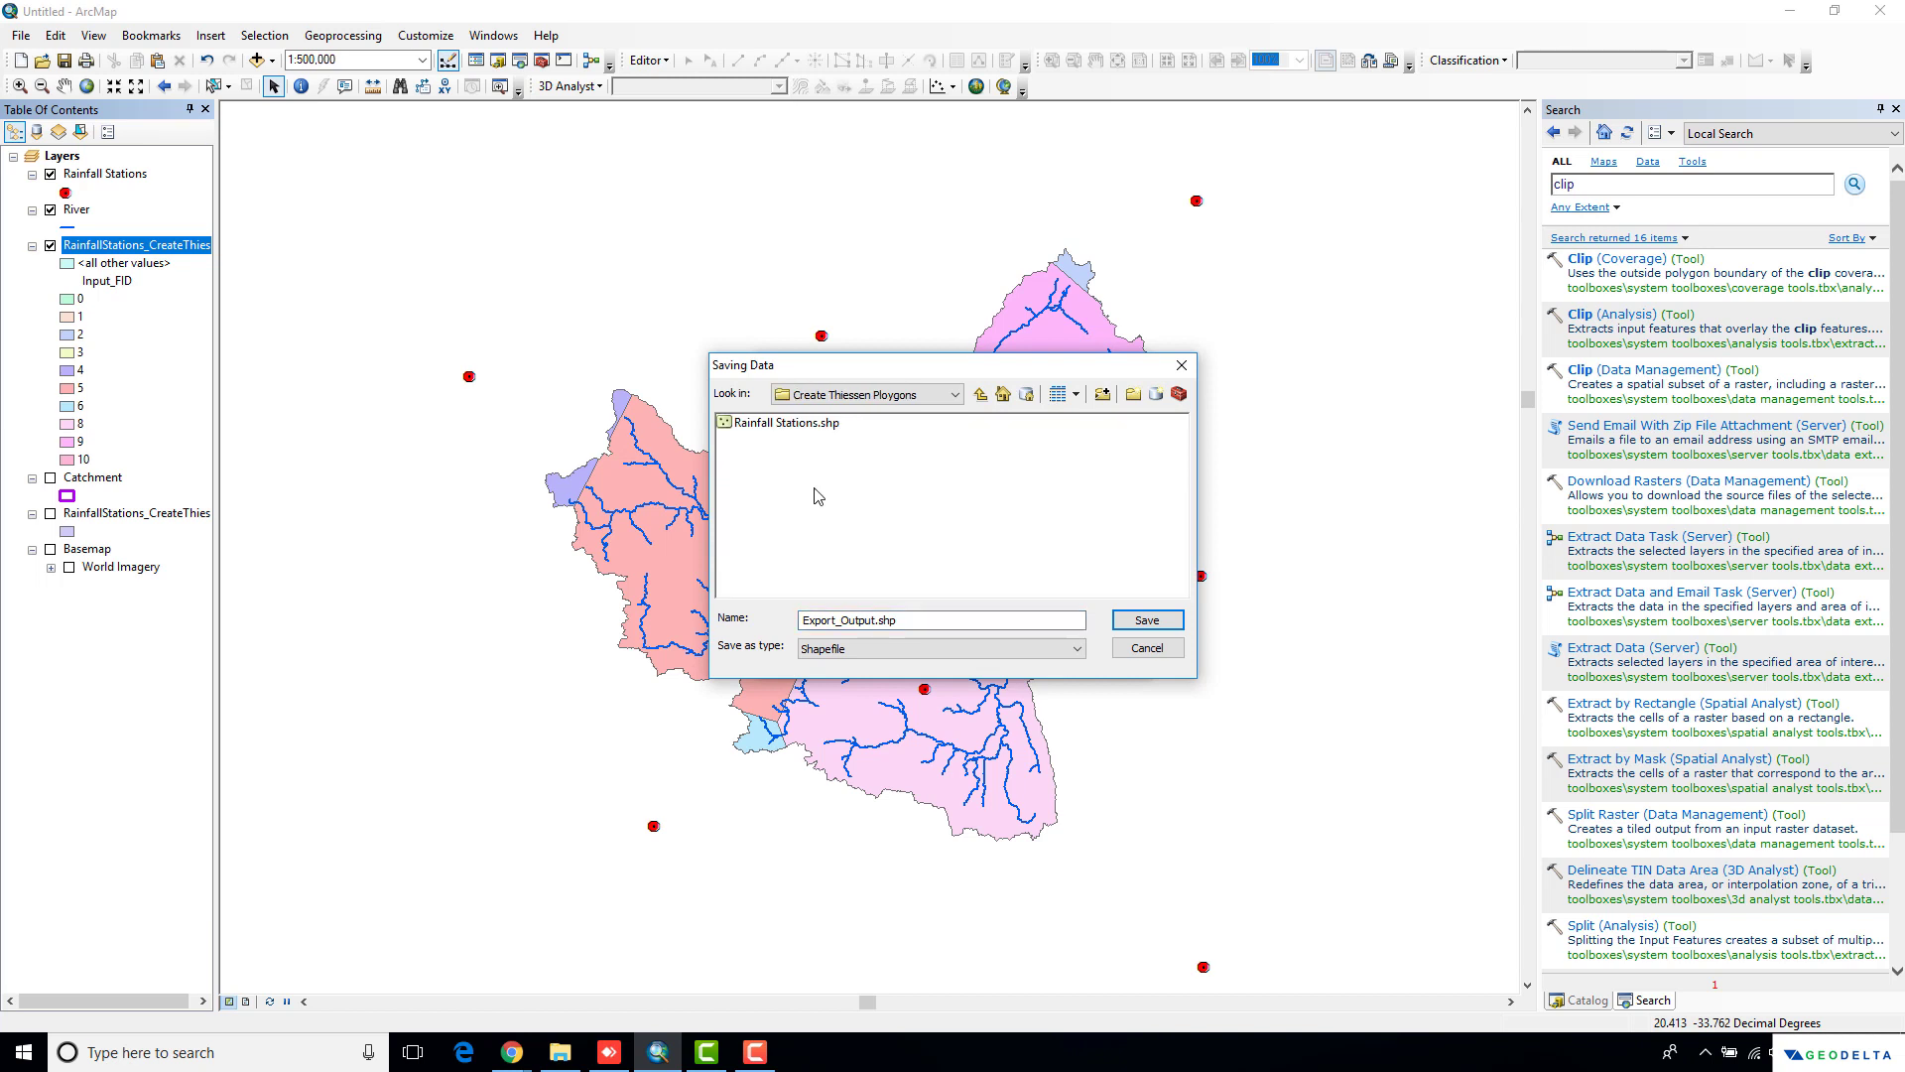
double_click(873, 621)
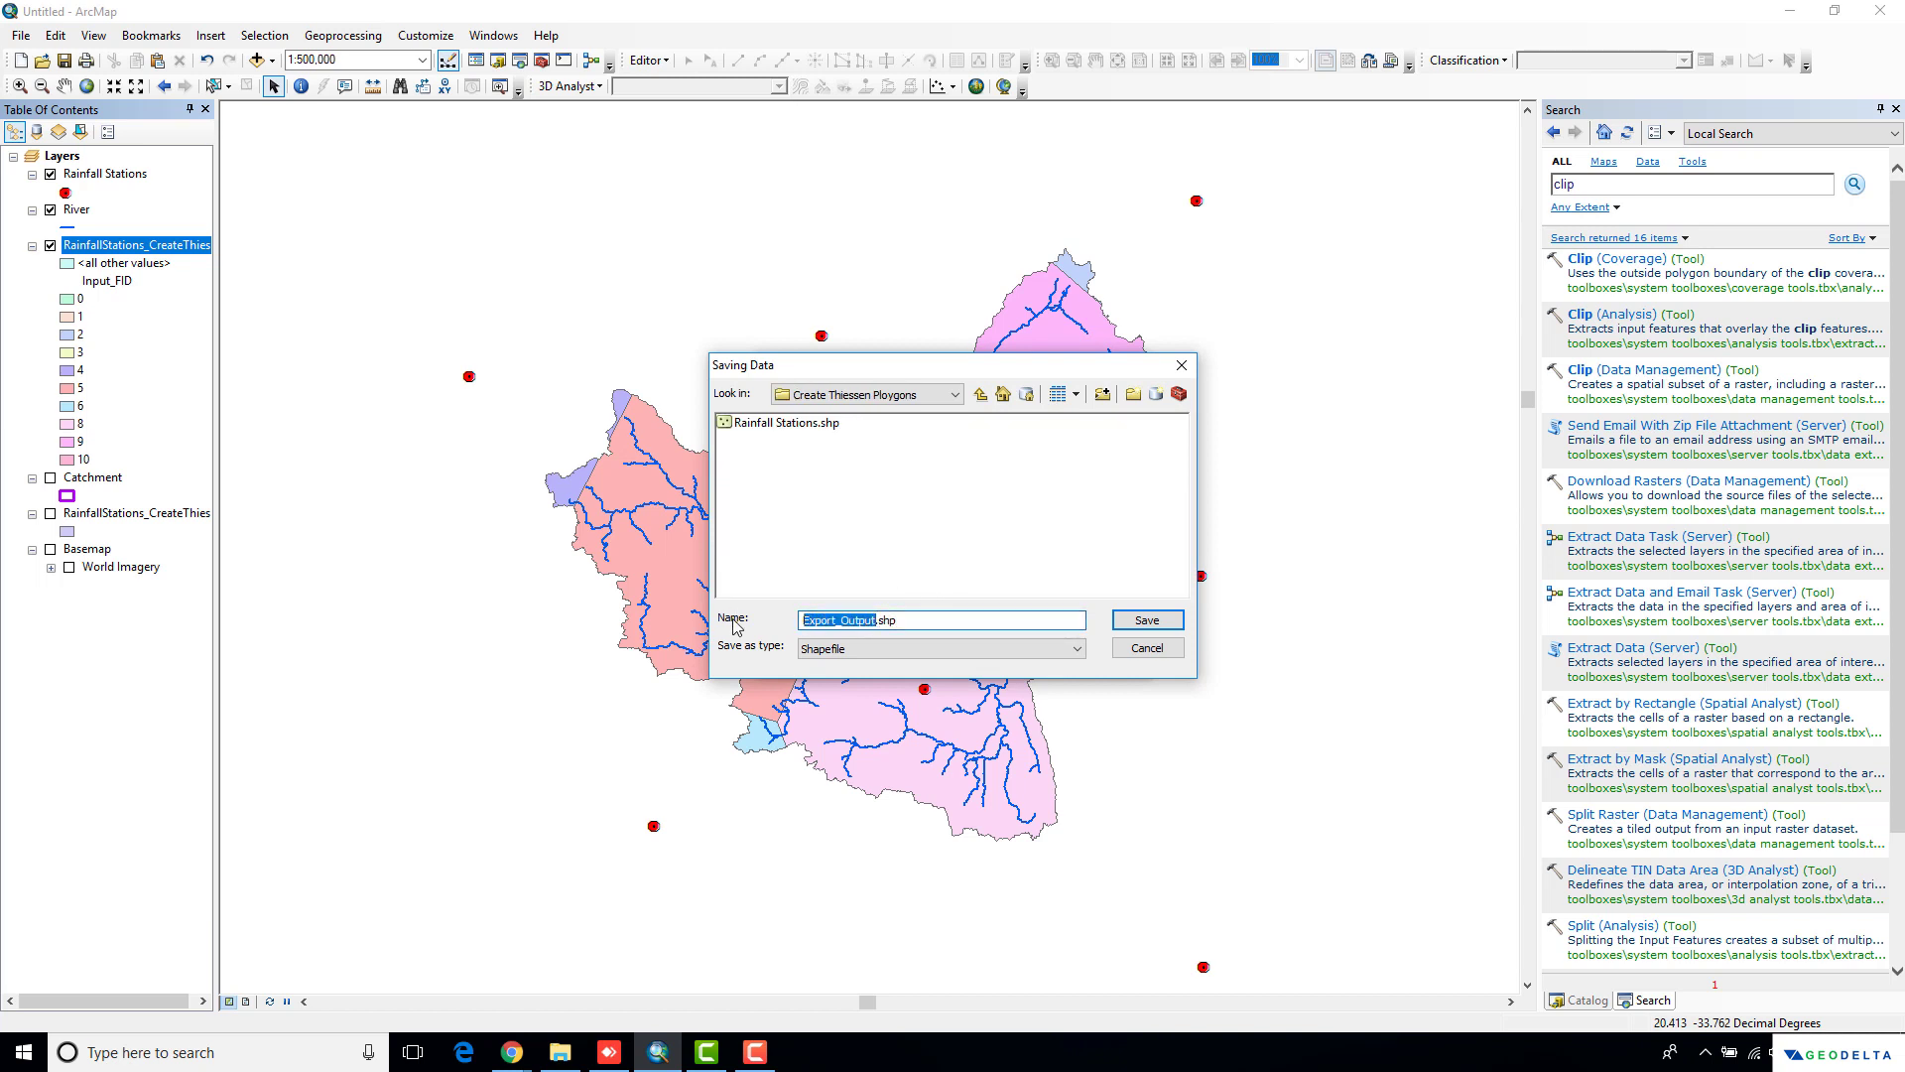
text(TP)
click(1128, 617)
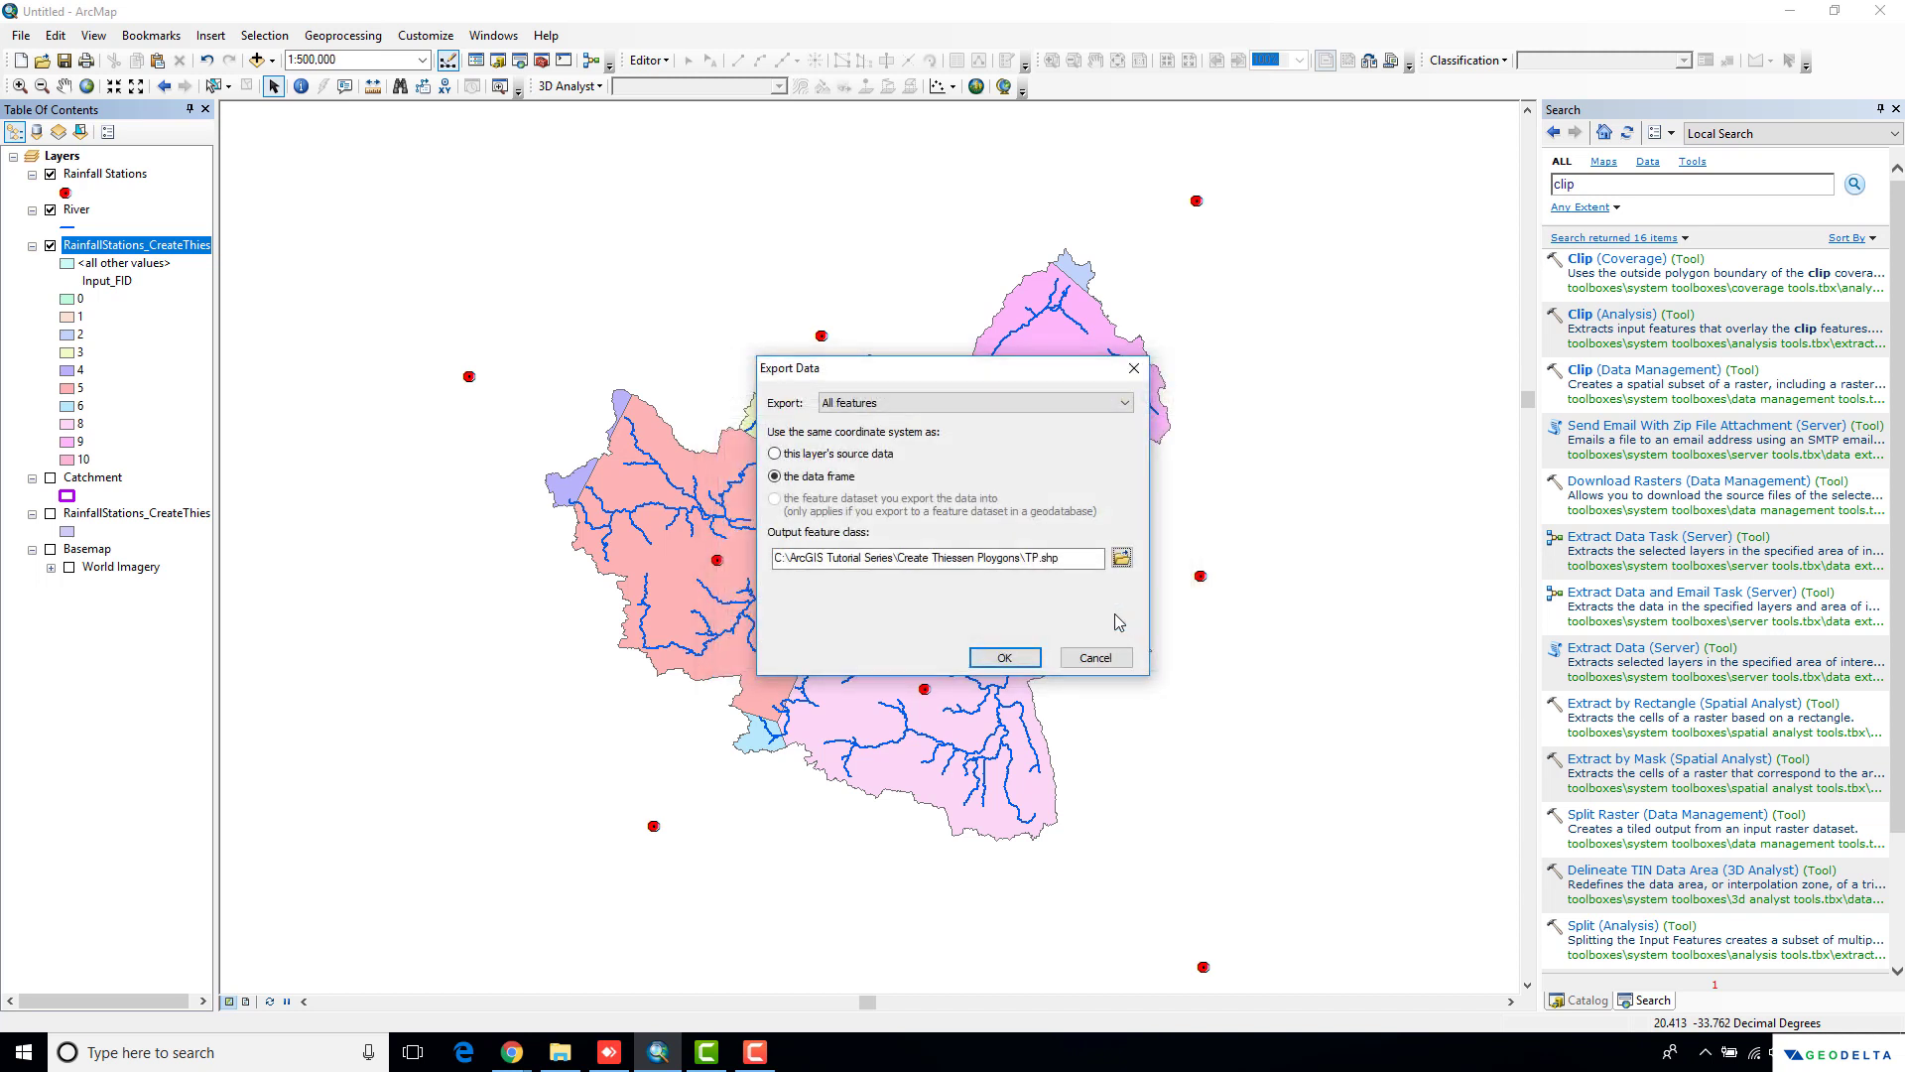
click(1005, 660)
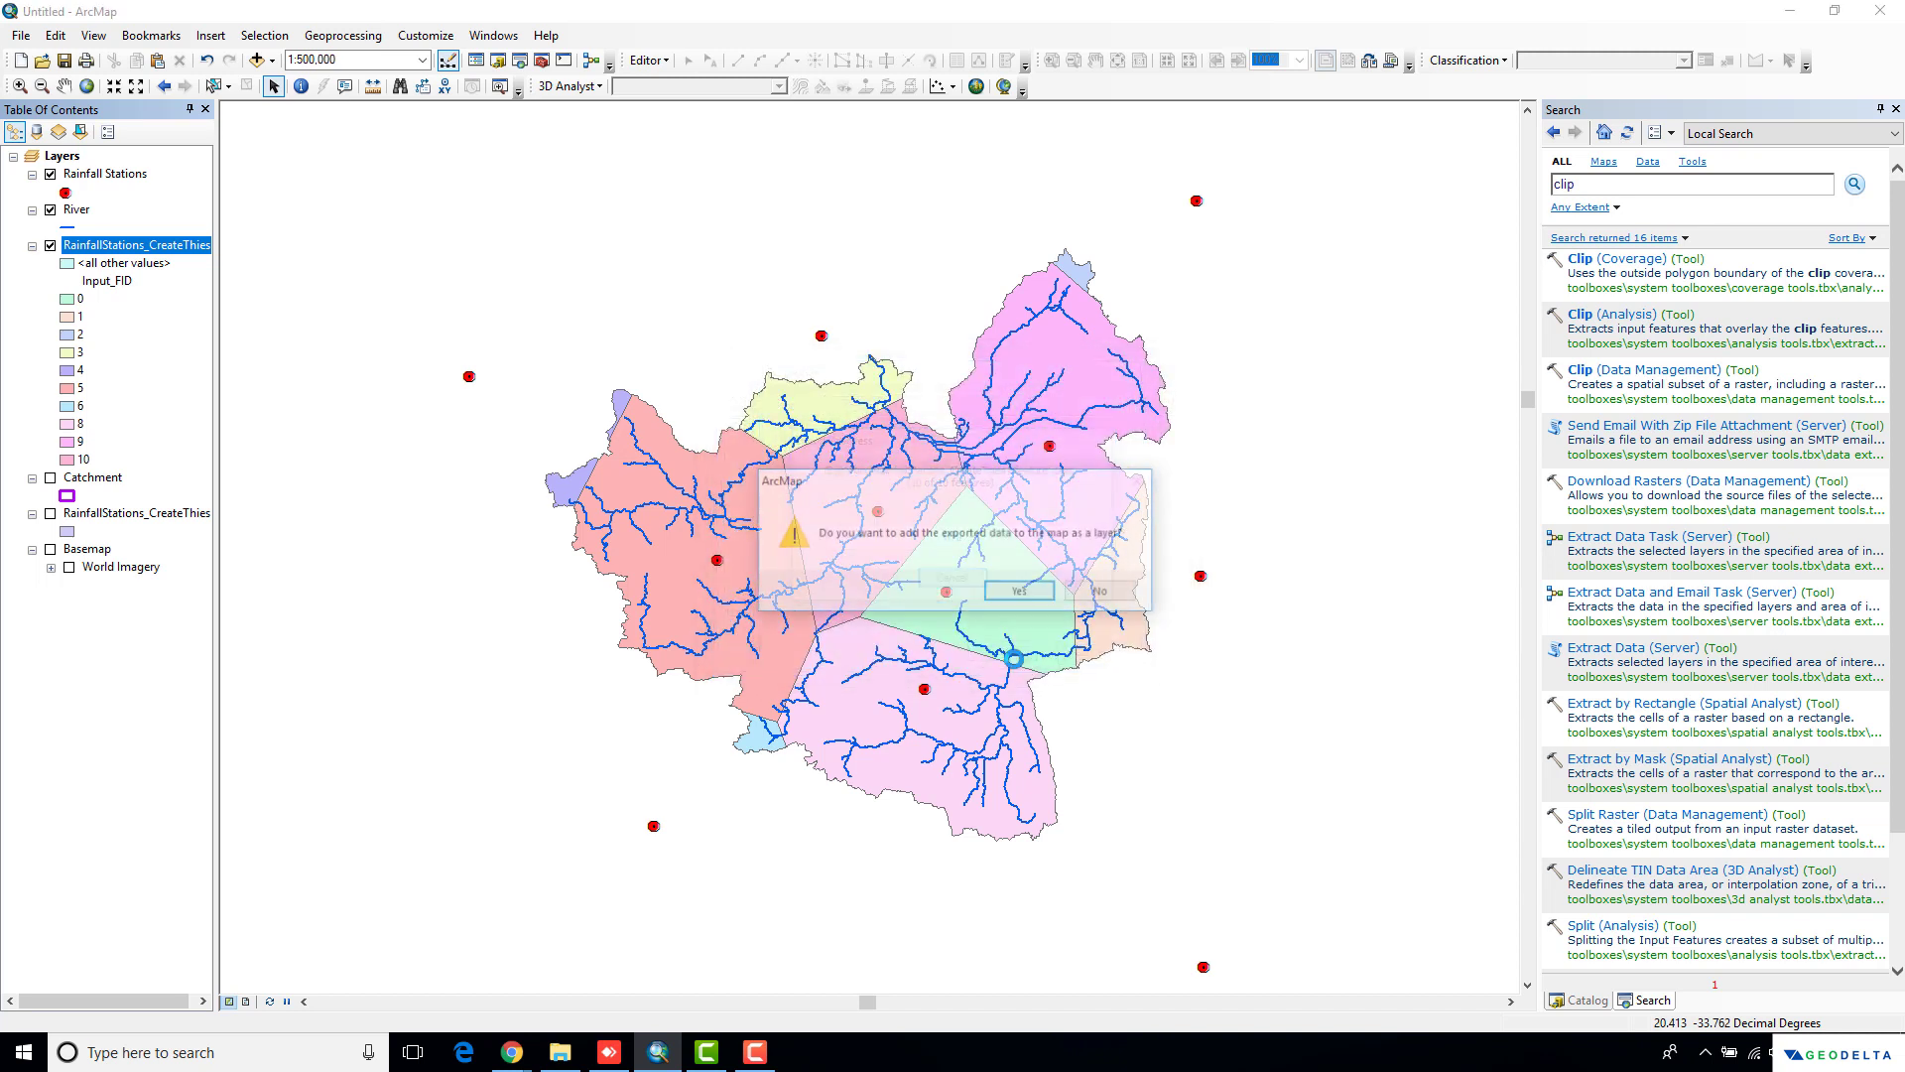
click(1018, 592)
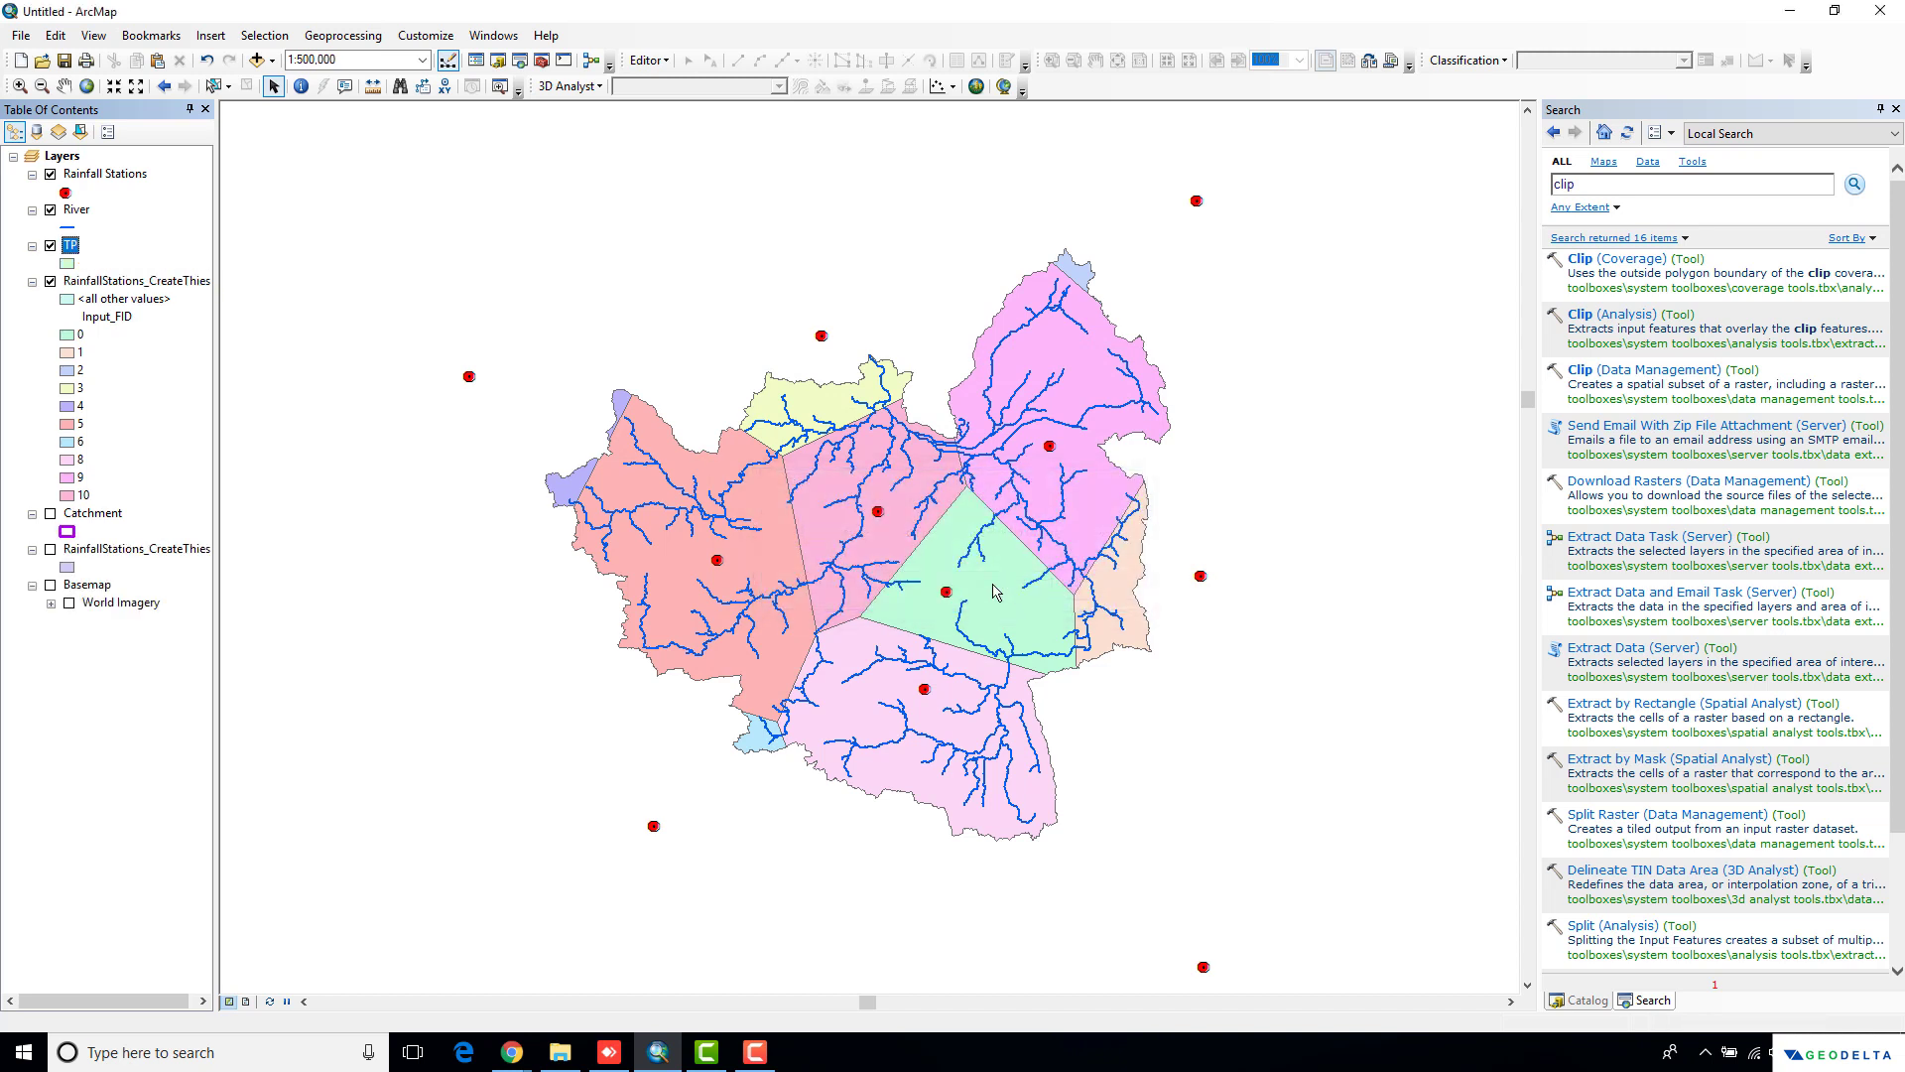
Remove the colored clipped Thiessen polygon layer from the map, keeping the exported TP layer
right_click(109, 290)
click(159, 320)
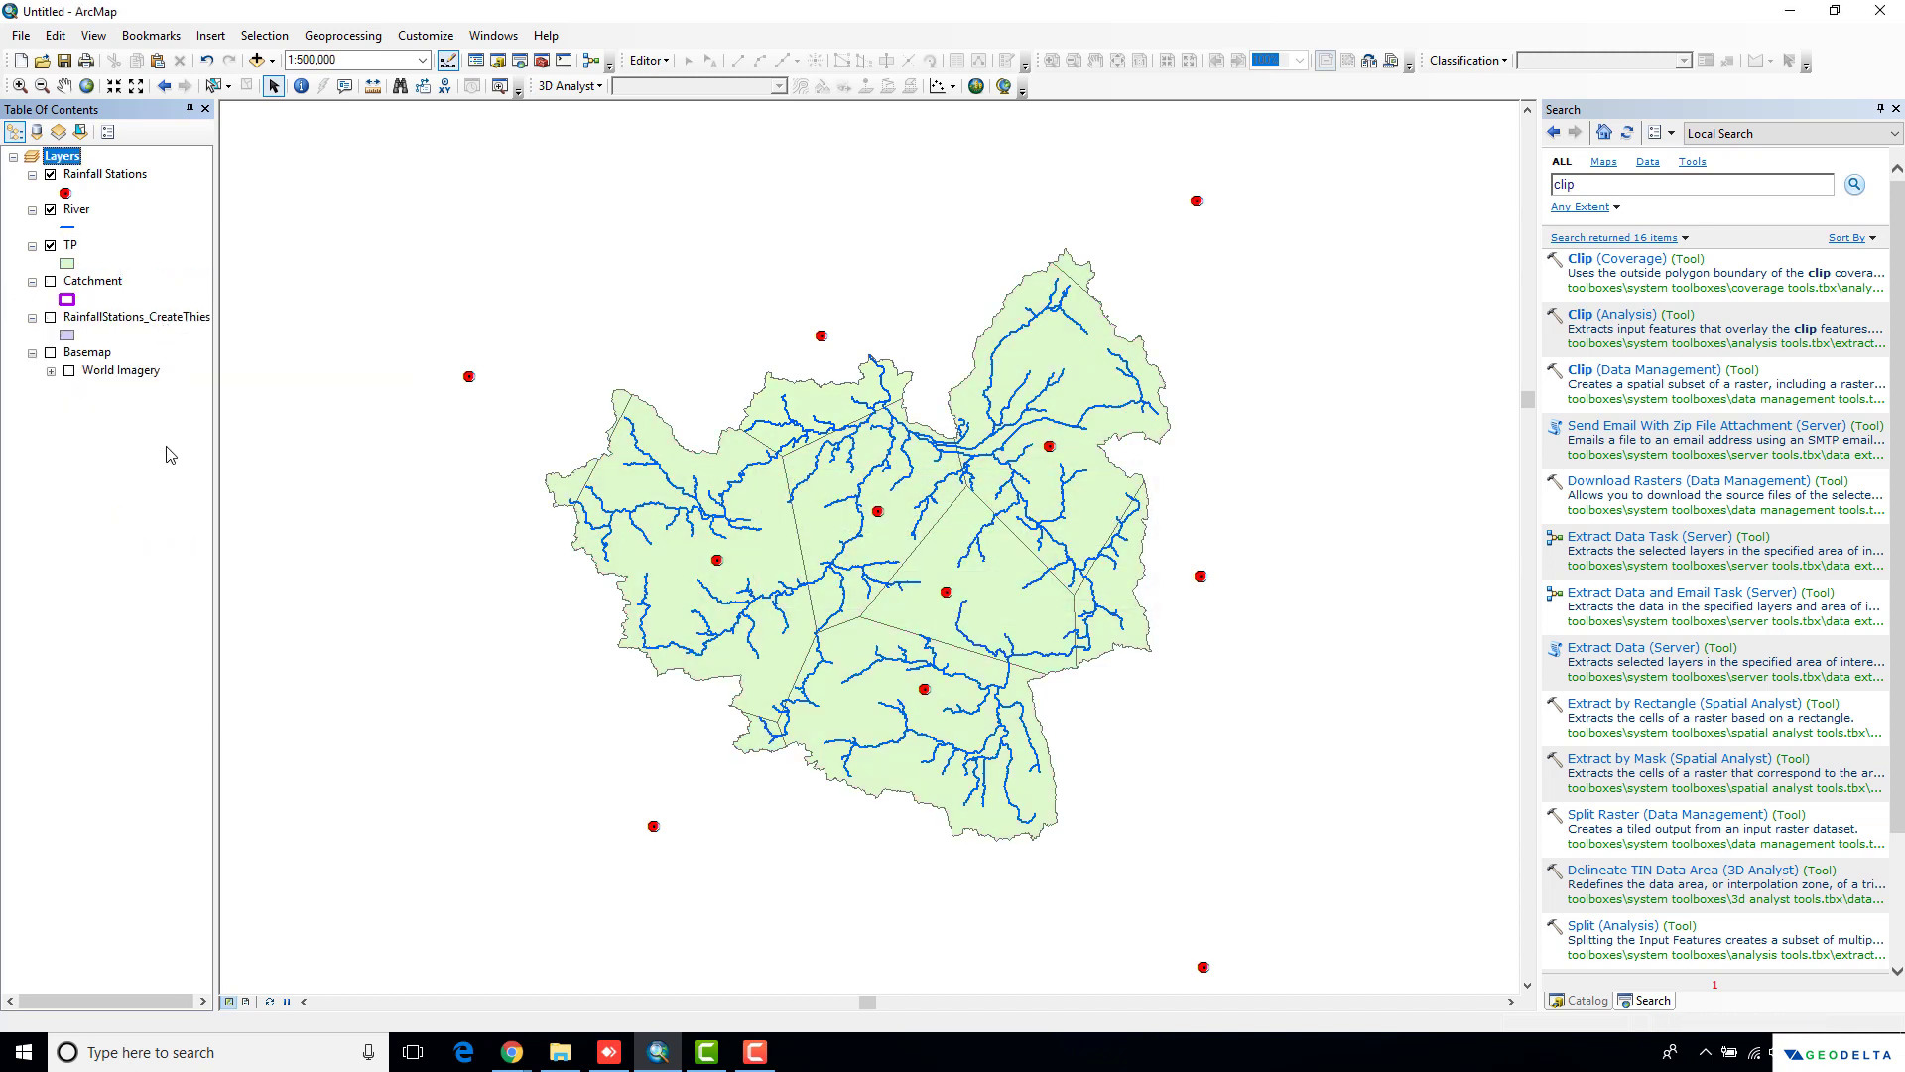
click(90, 285)
click(76, 211)
click(102, 177)
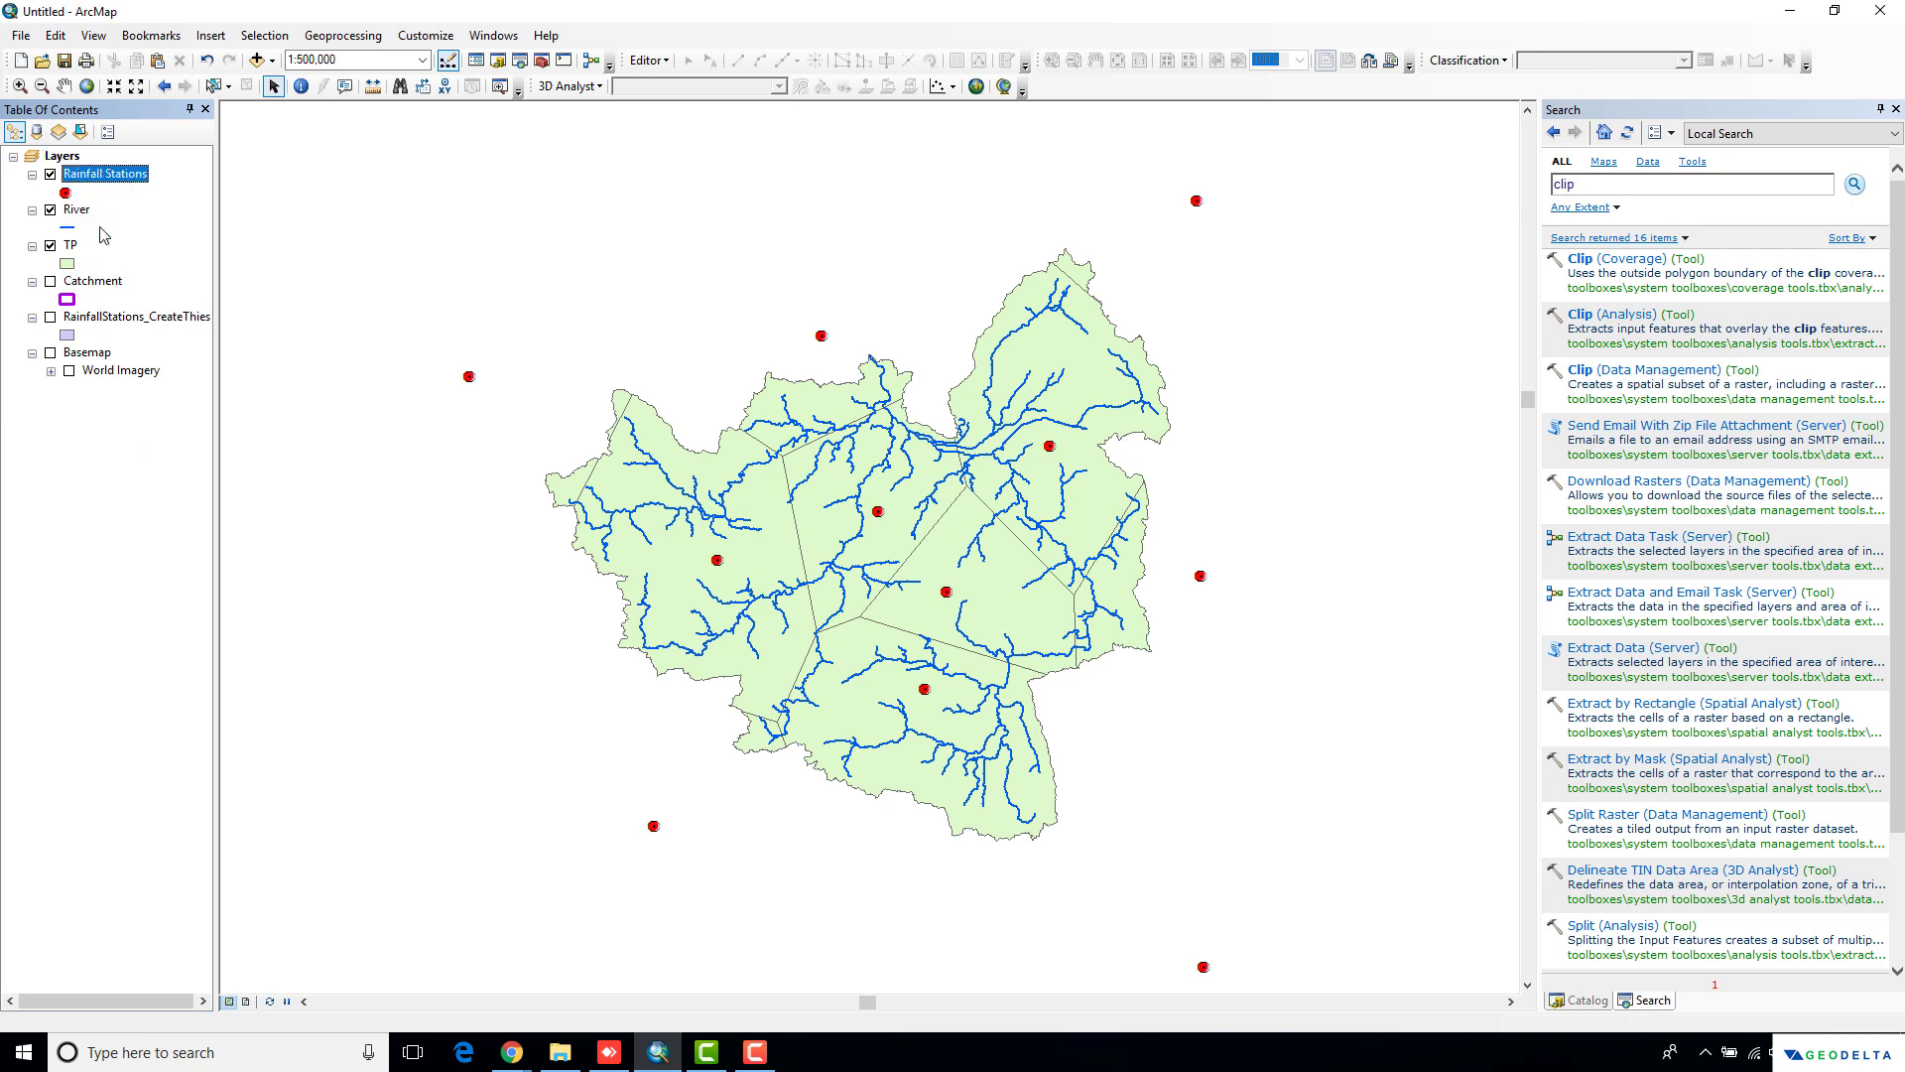
Export the catchment layer in the data frame's coordinate system as Catchment and replace the original layer with the exported copy
right_click(105, 289)
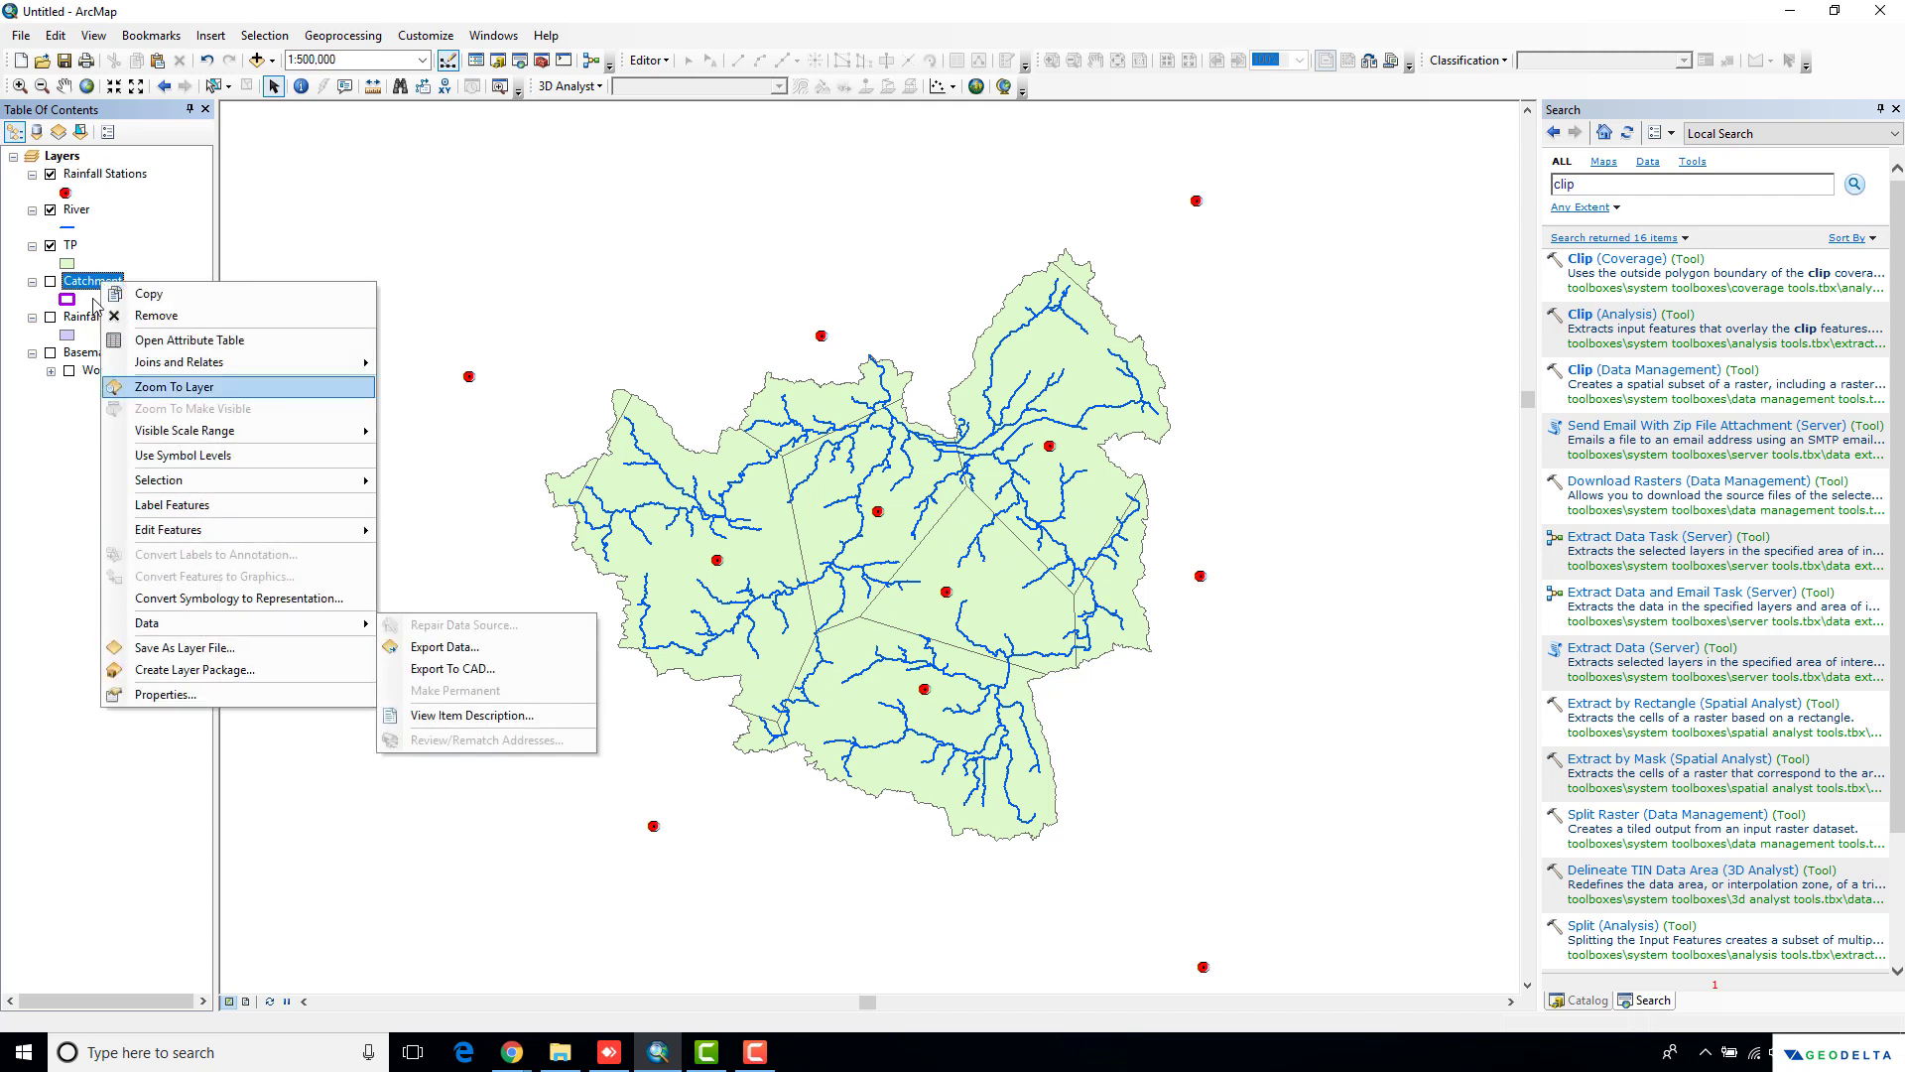
click(445, 647)
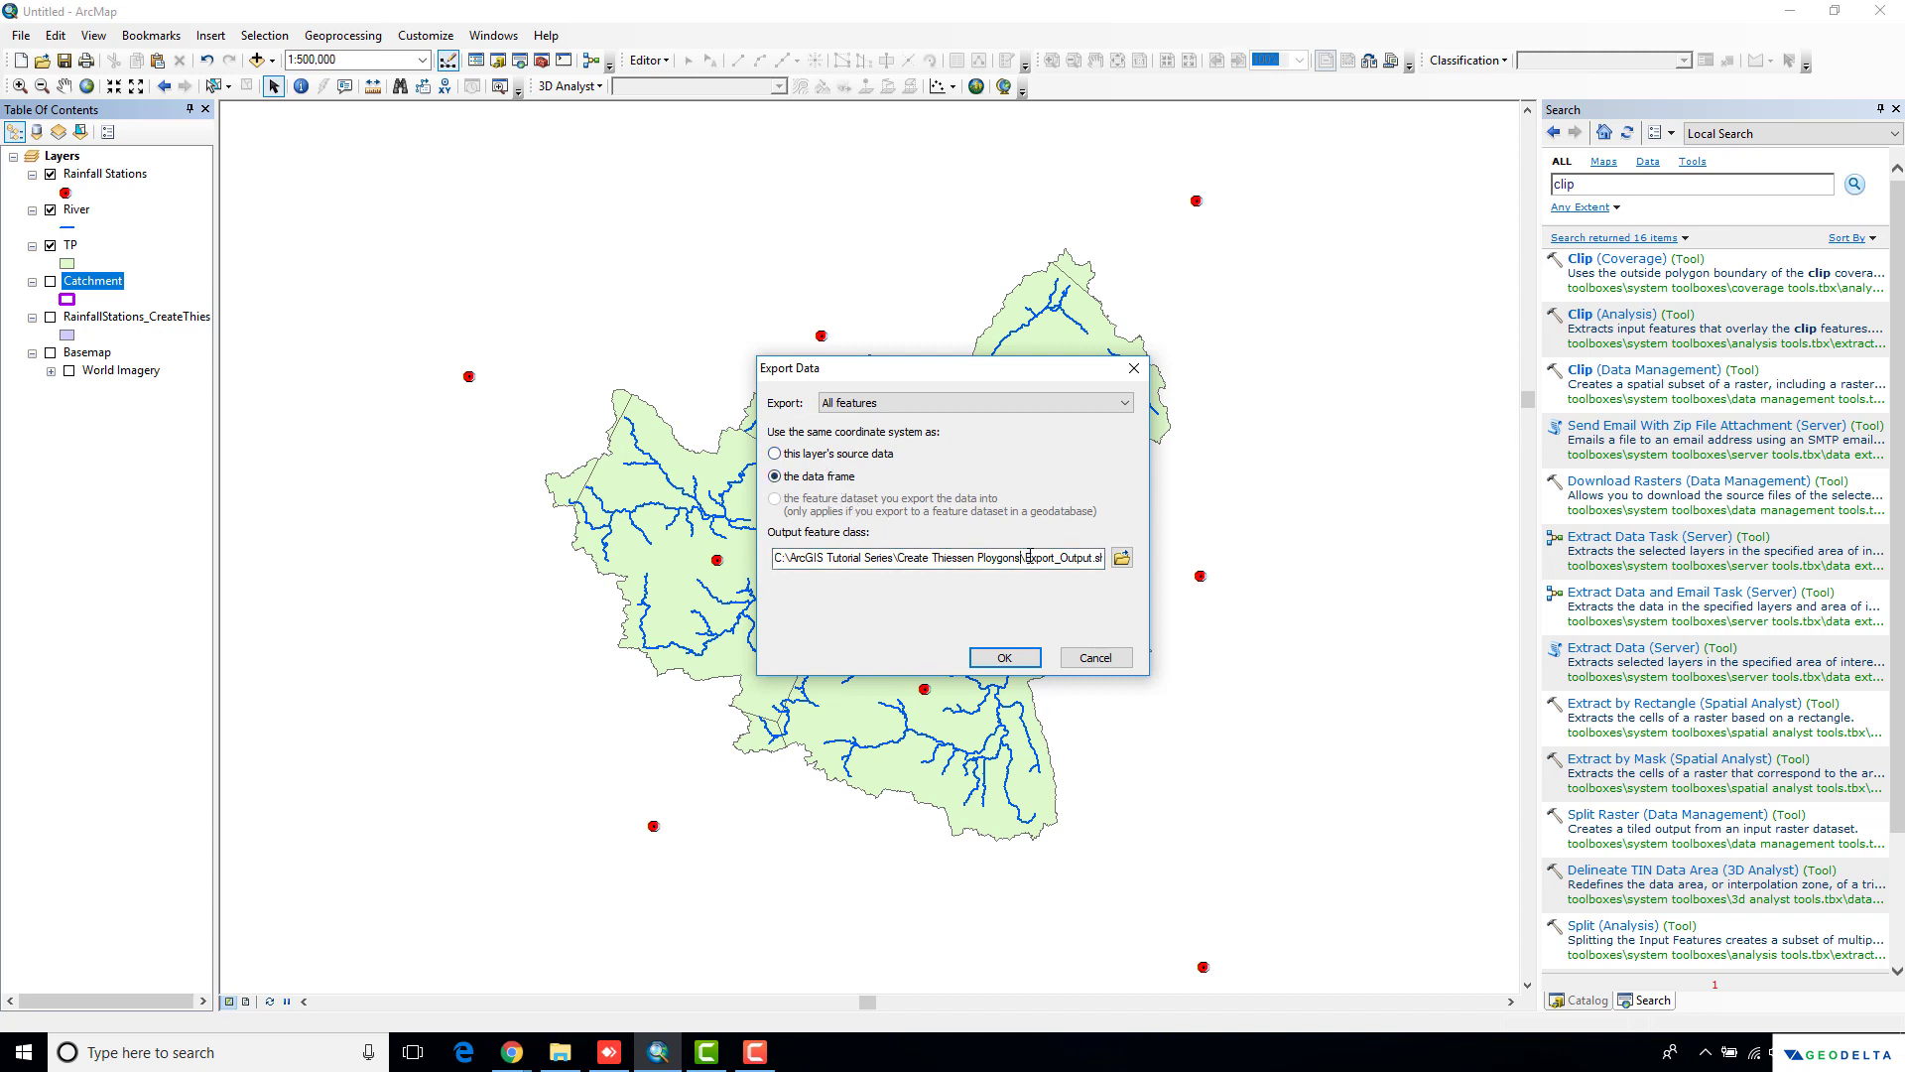
drag(1029, 557, 1099, 562)
text(Catchmen)
click(1002, 657)
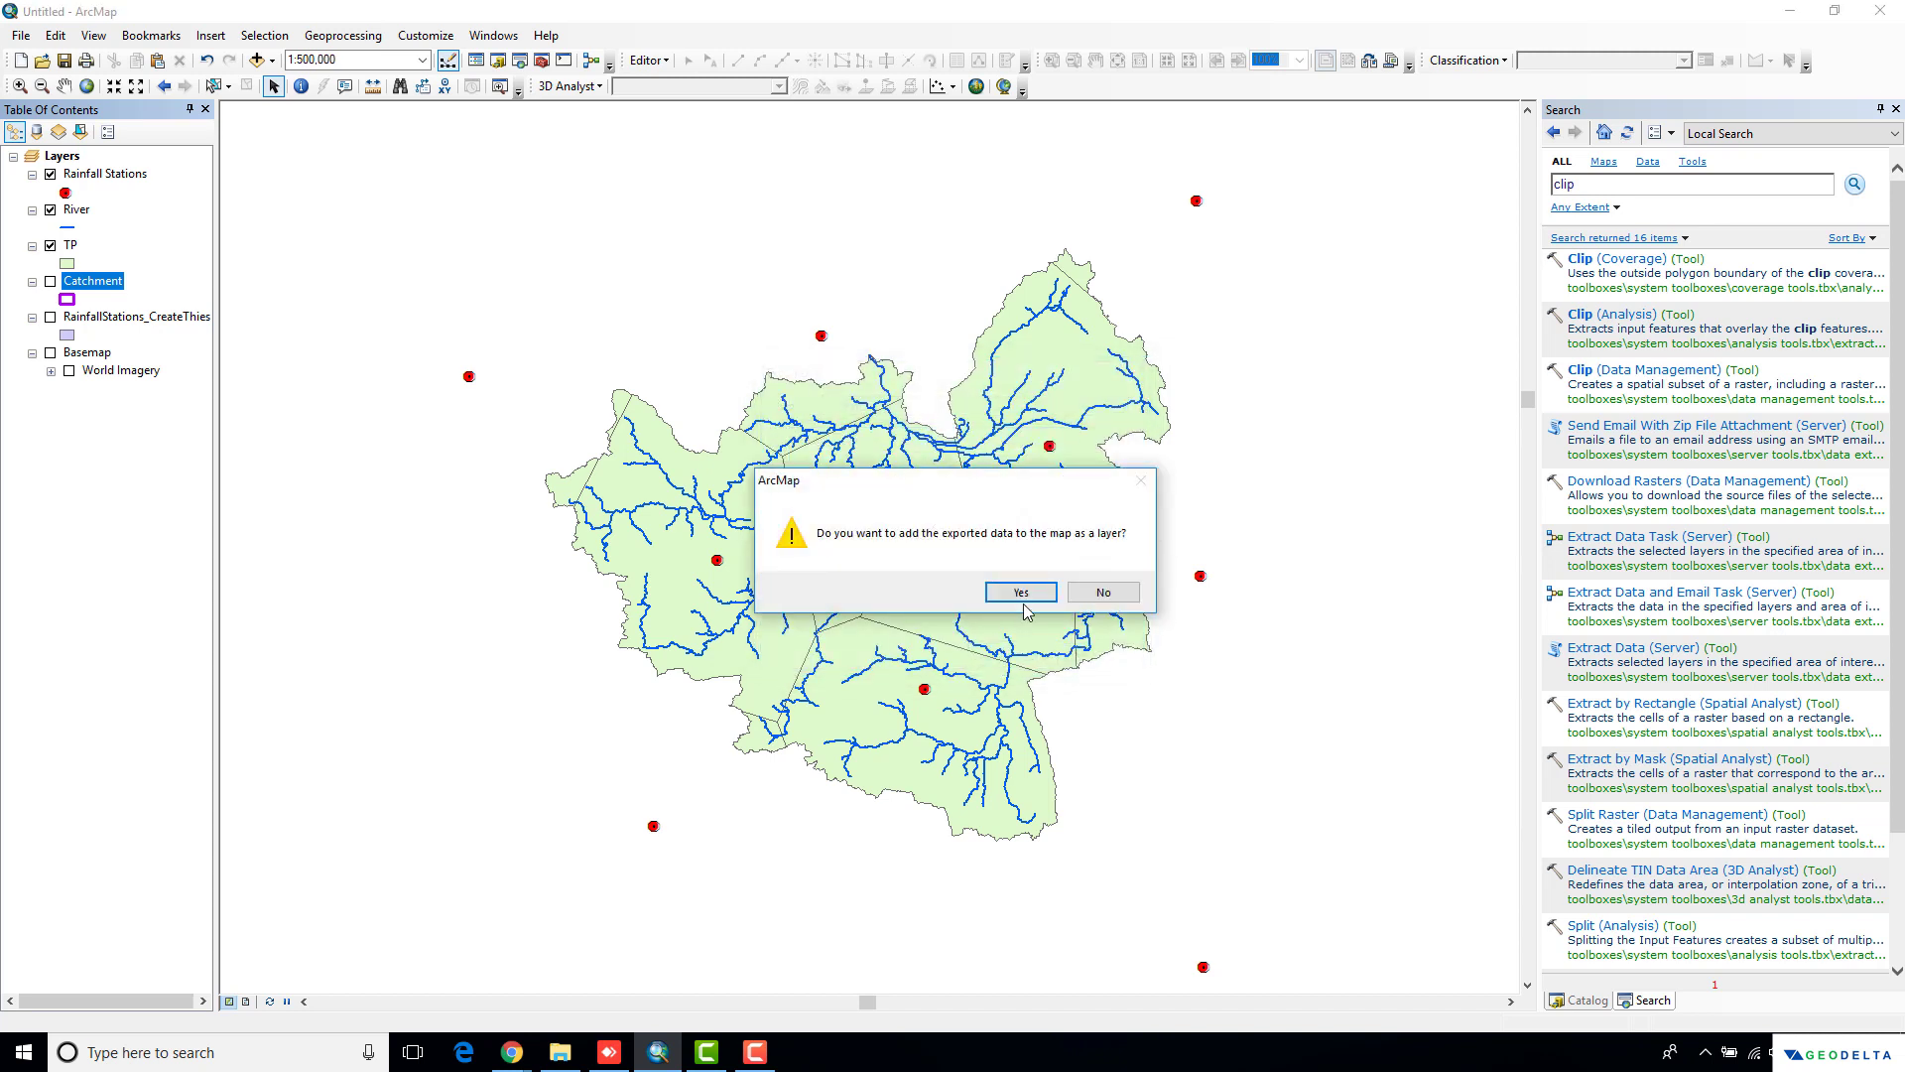
click(1020, 591)
click(104, 317)
right_click(106, 320)
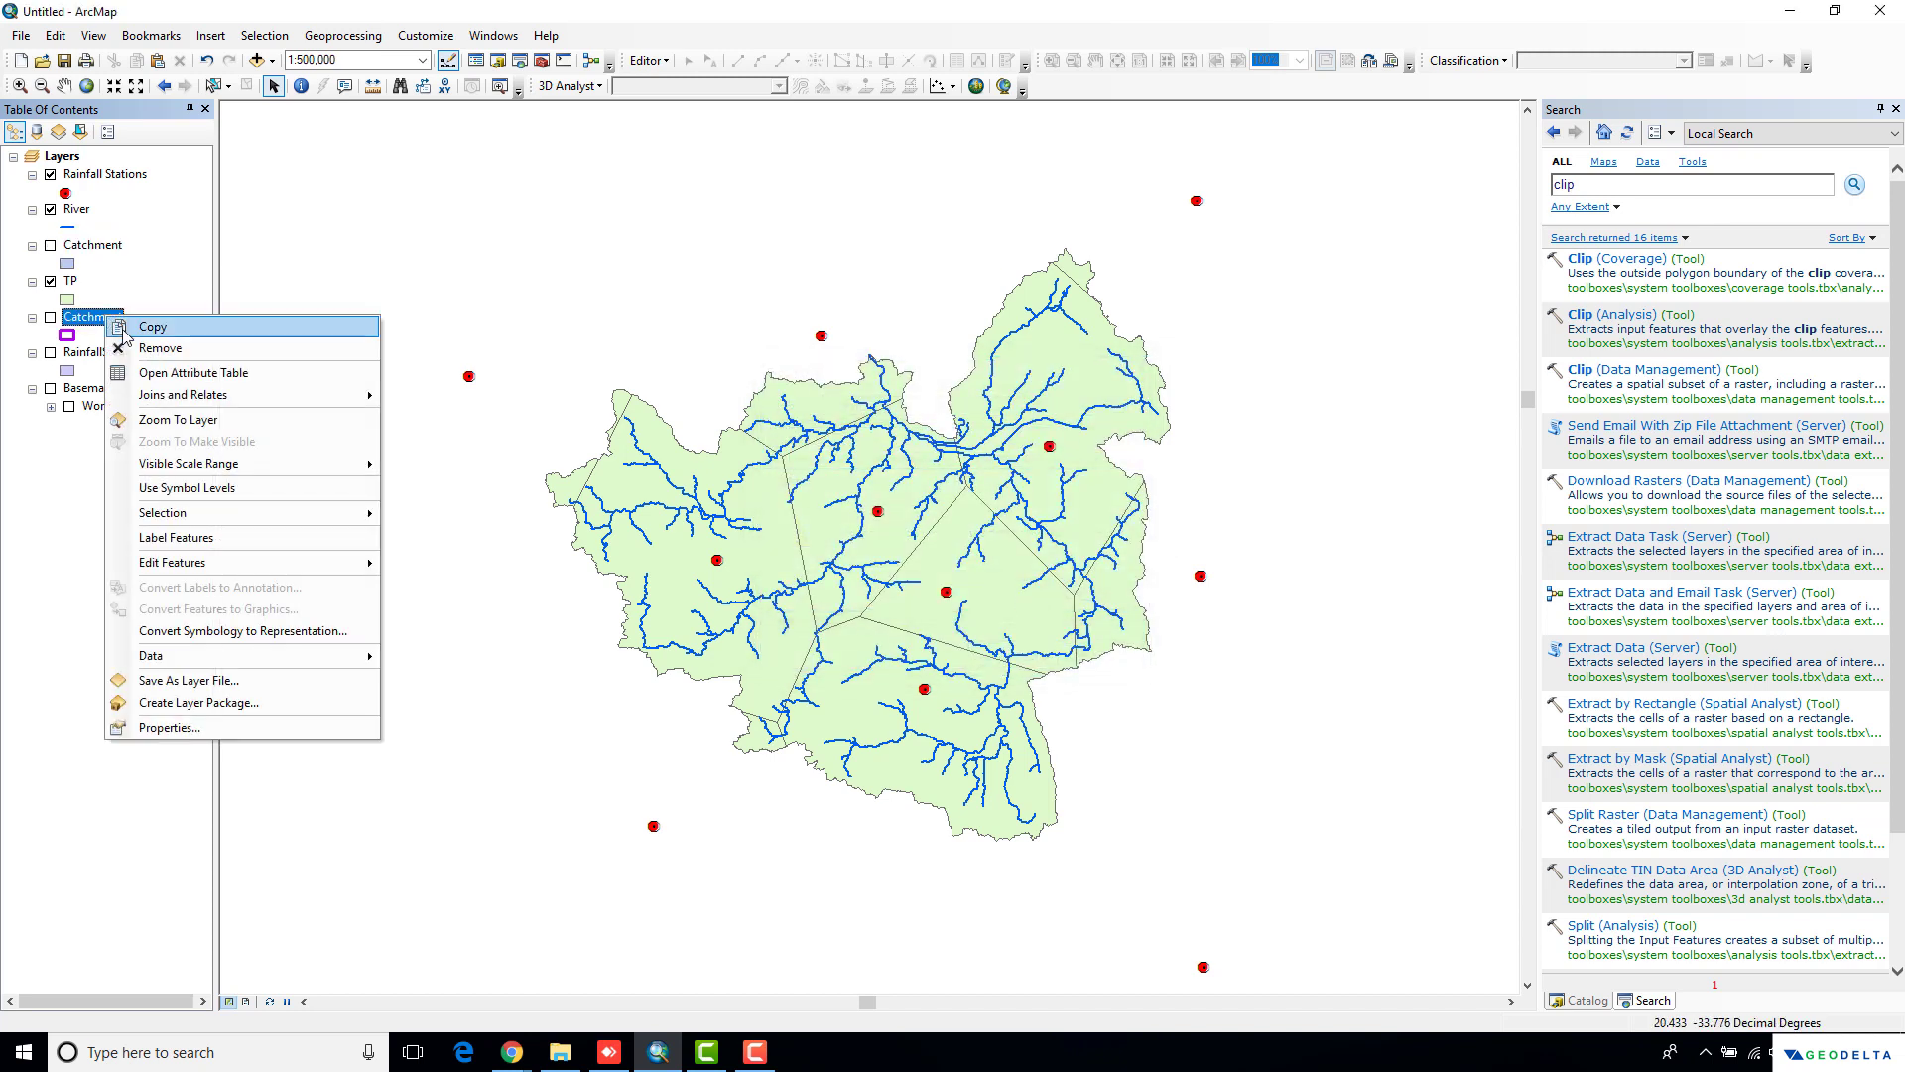
click(144, 349)
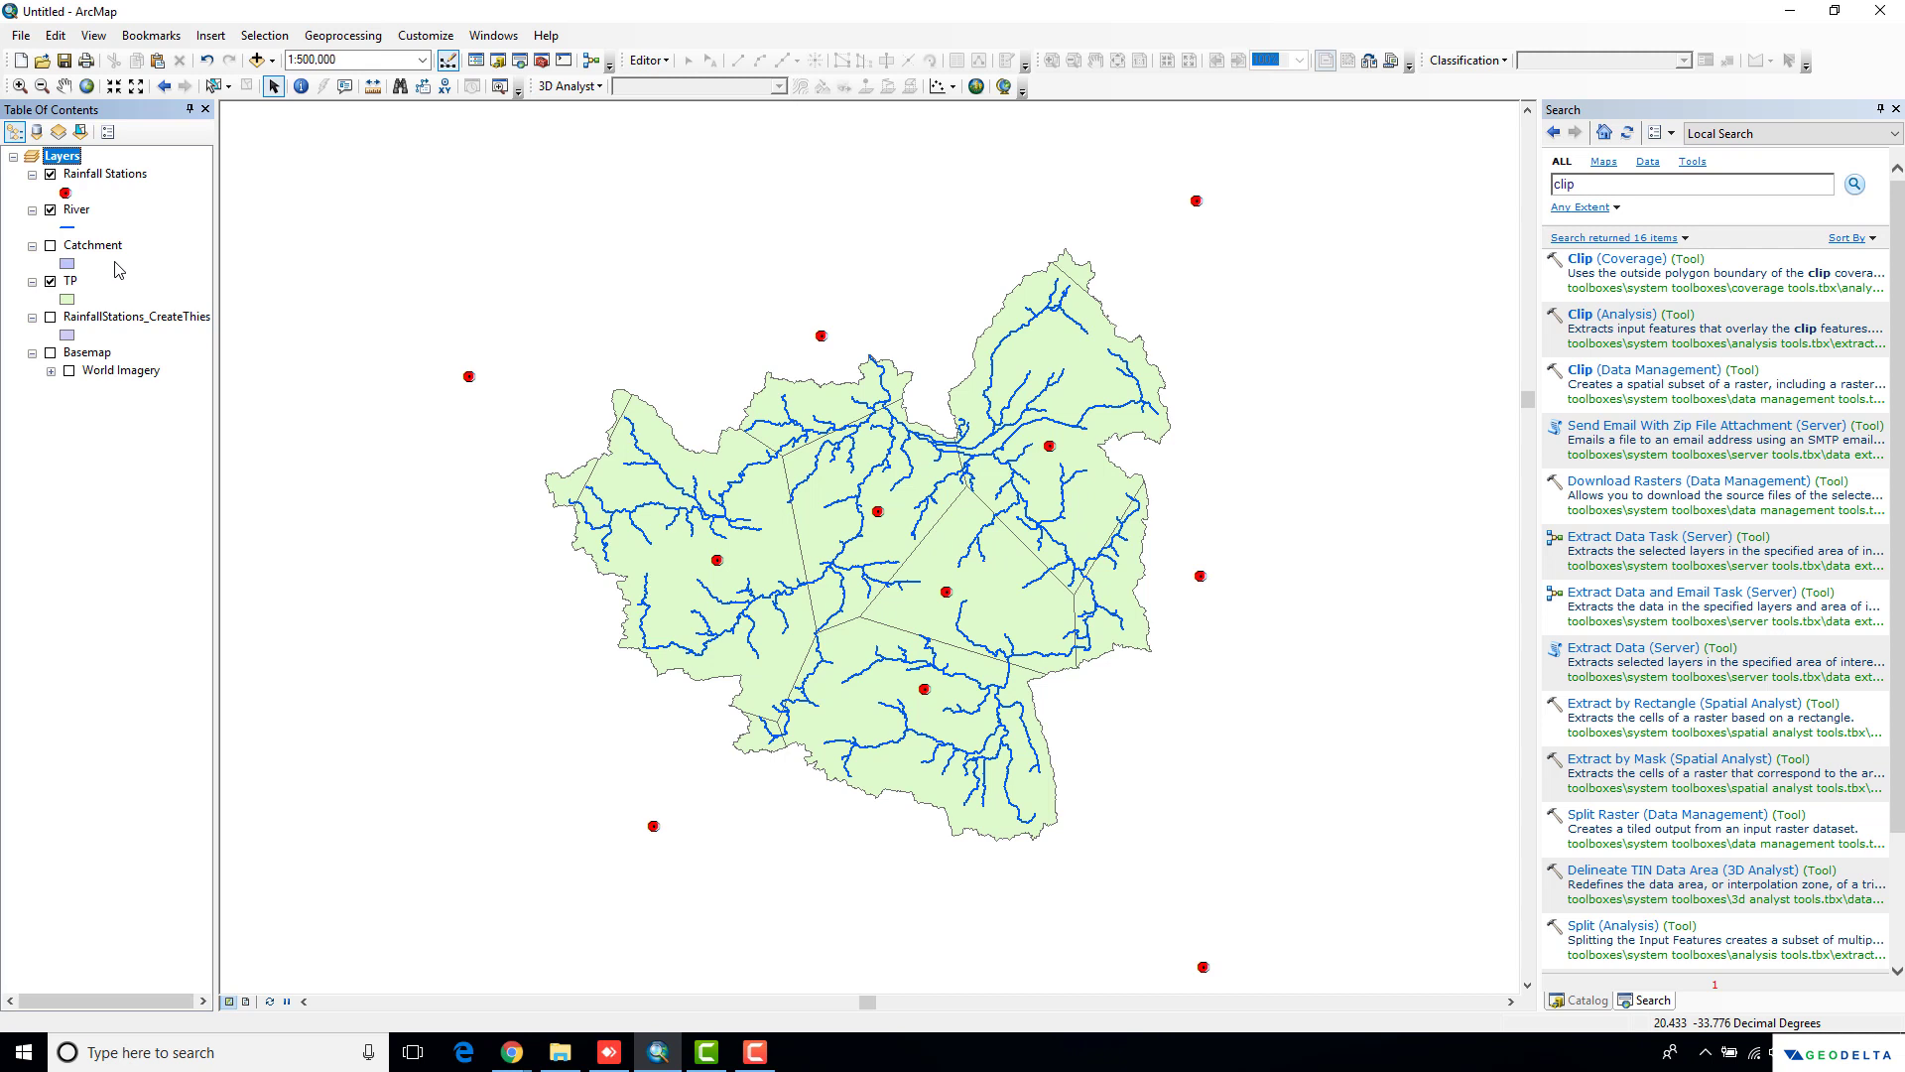
Export the river layer in the data frame's coordinate system as River and replace the original layer with the exported copy
click(77, 211)
right_click(77, 217)
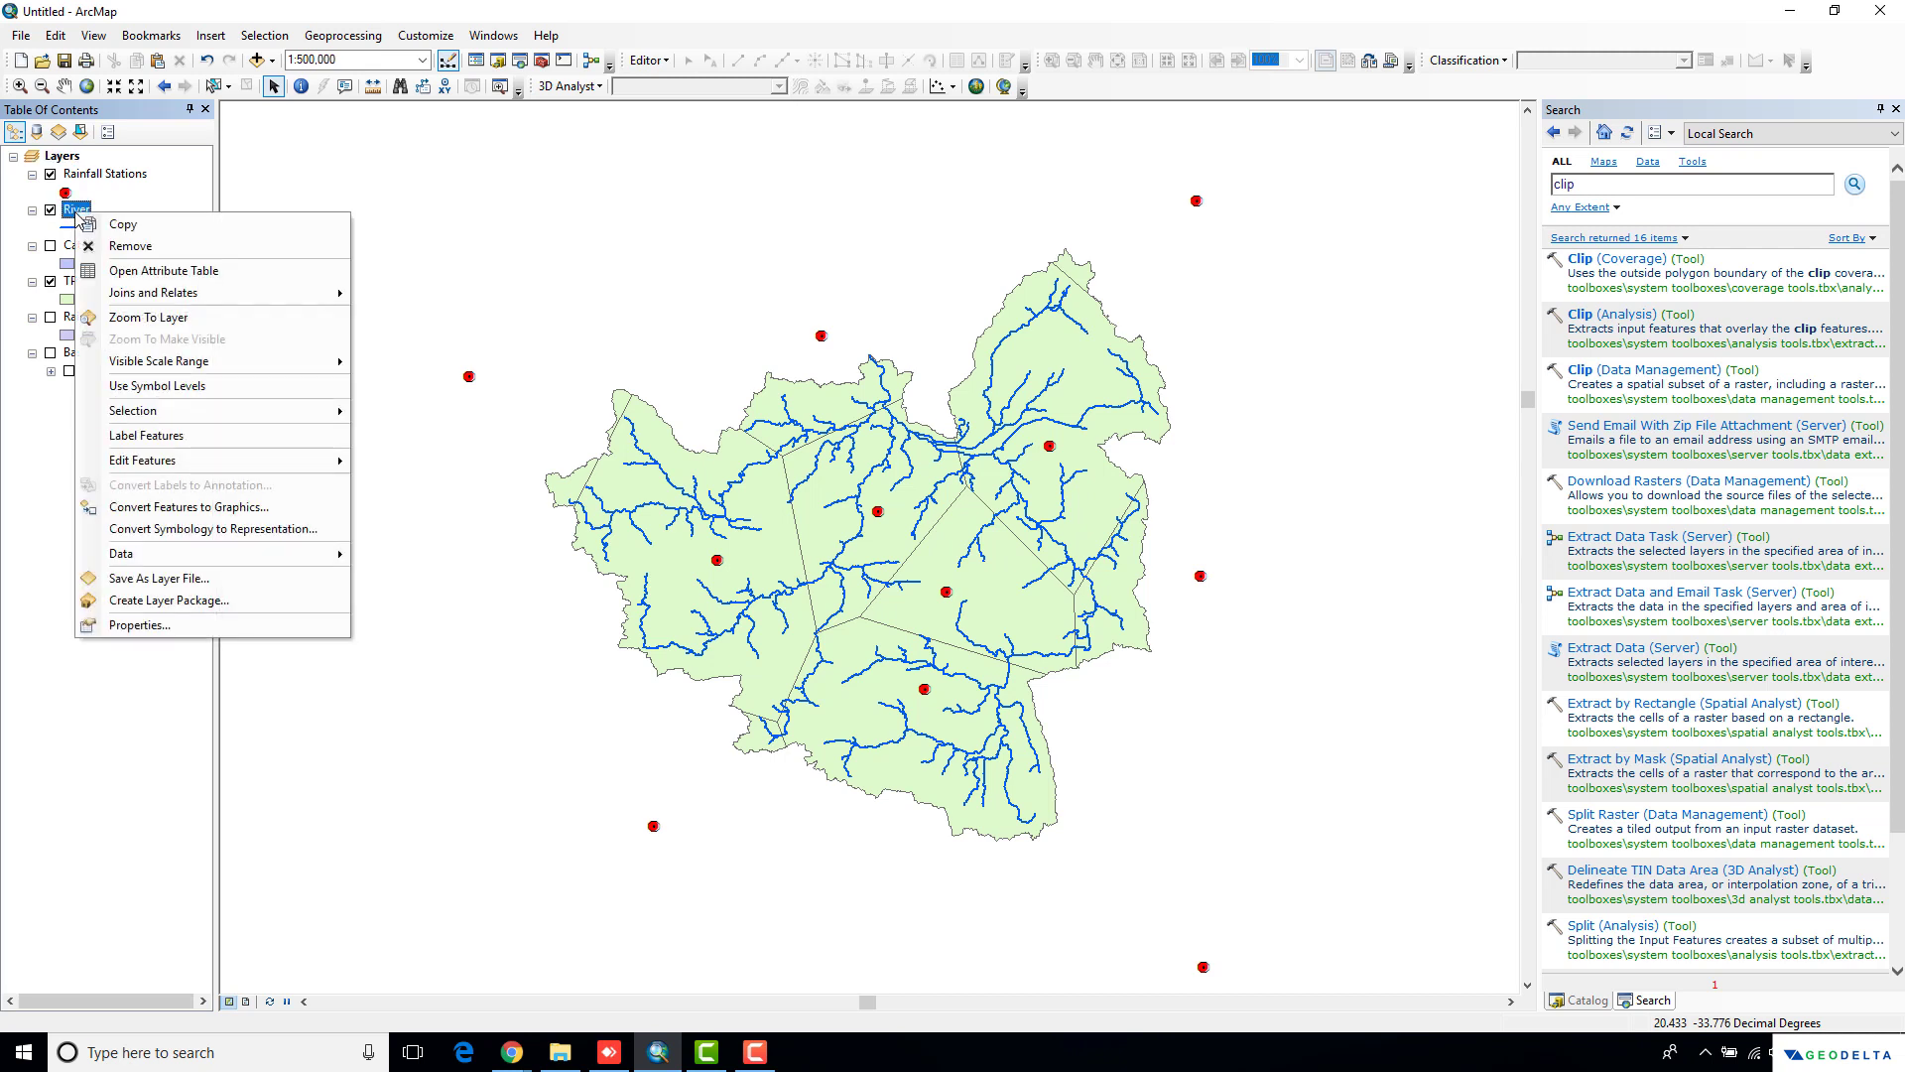
mouse_move(198, 554)
click(411, 579)
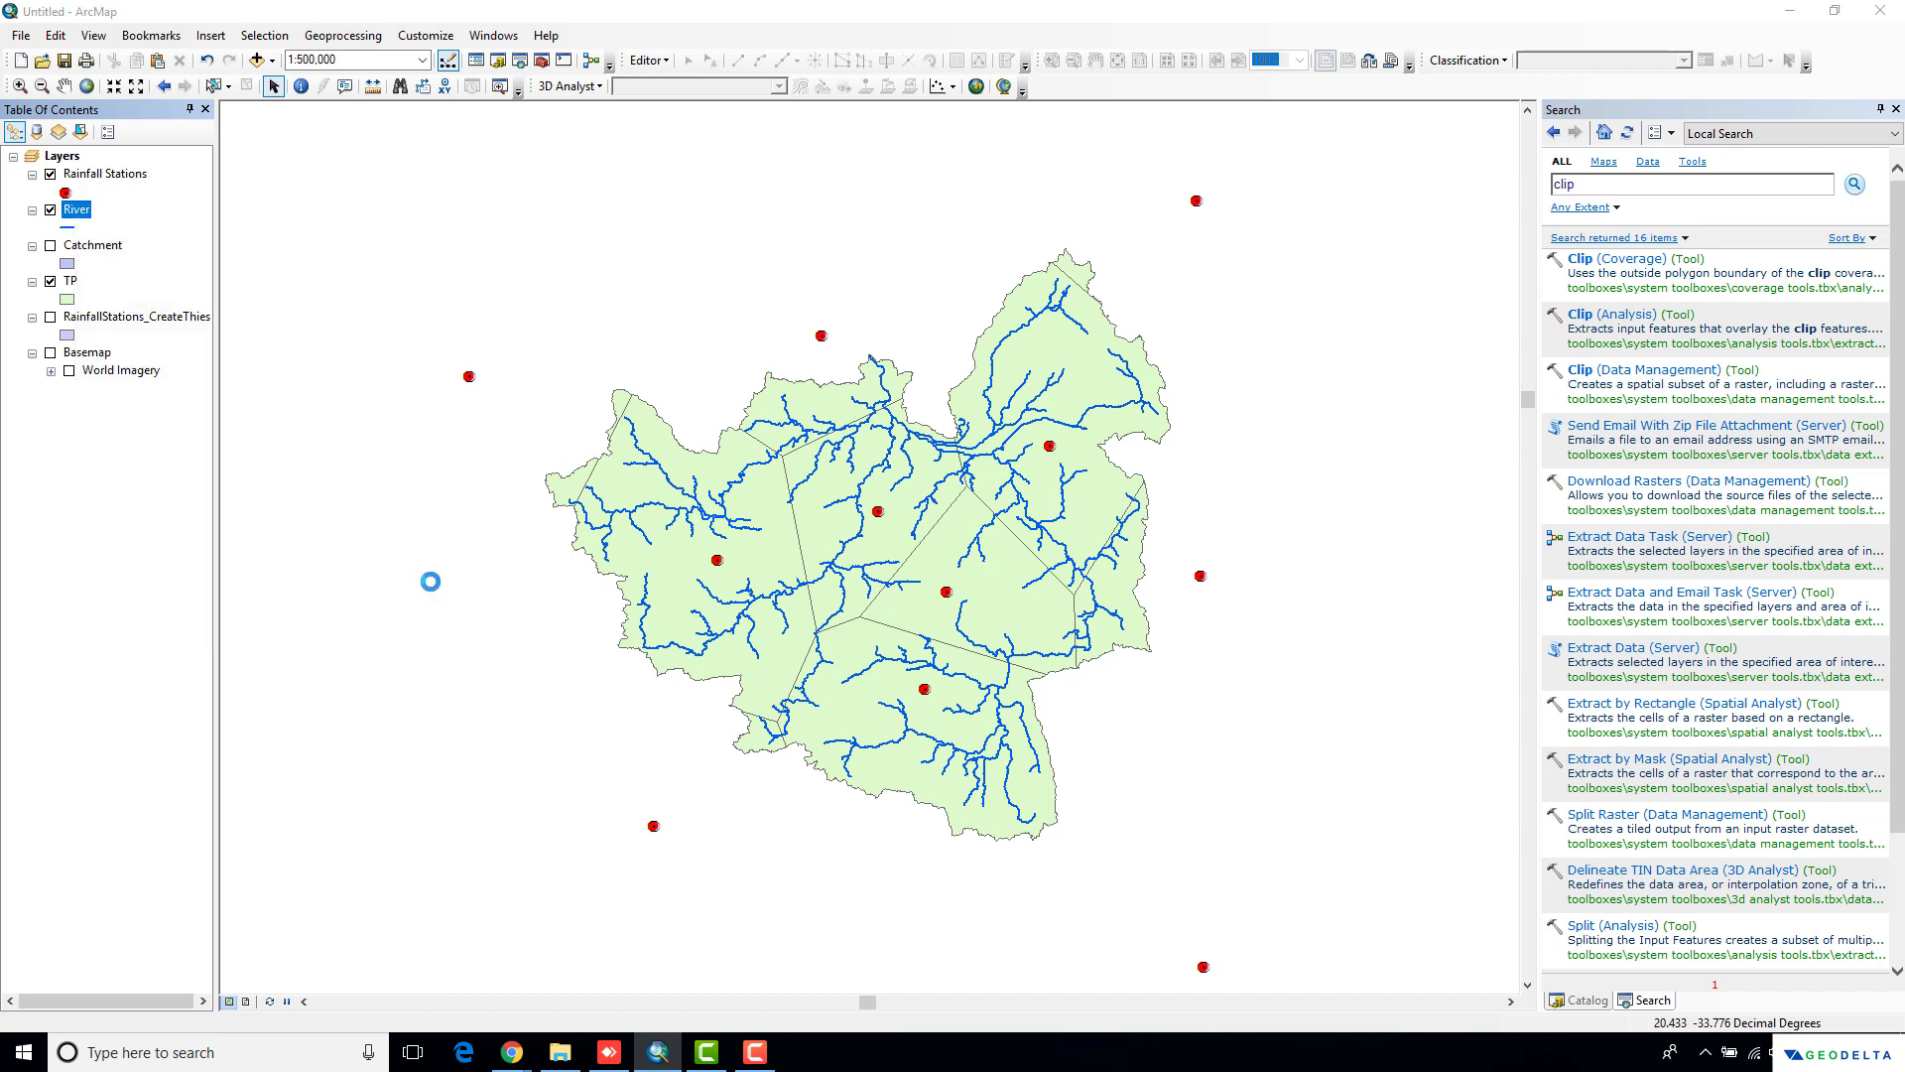
click(823, 481)
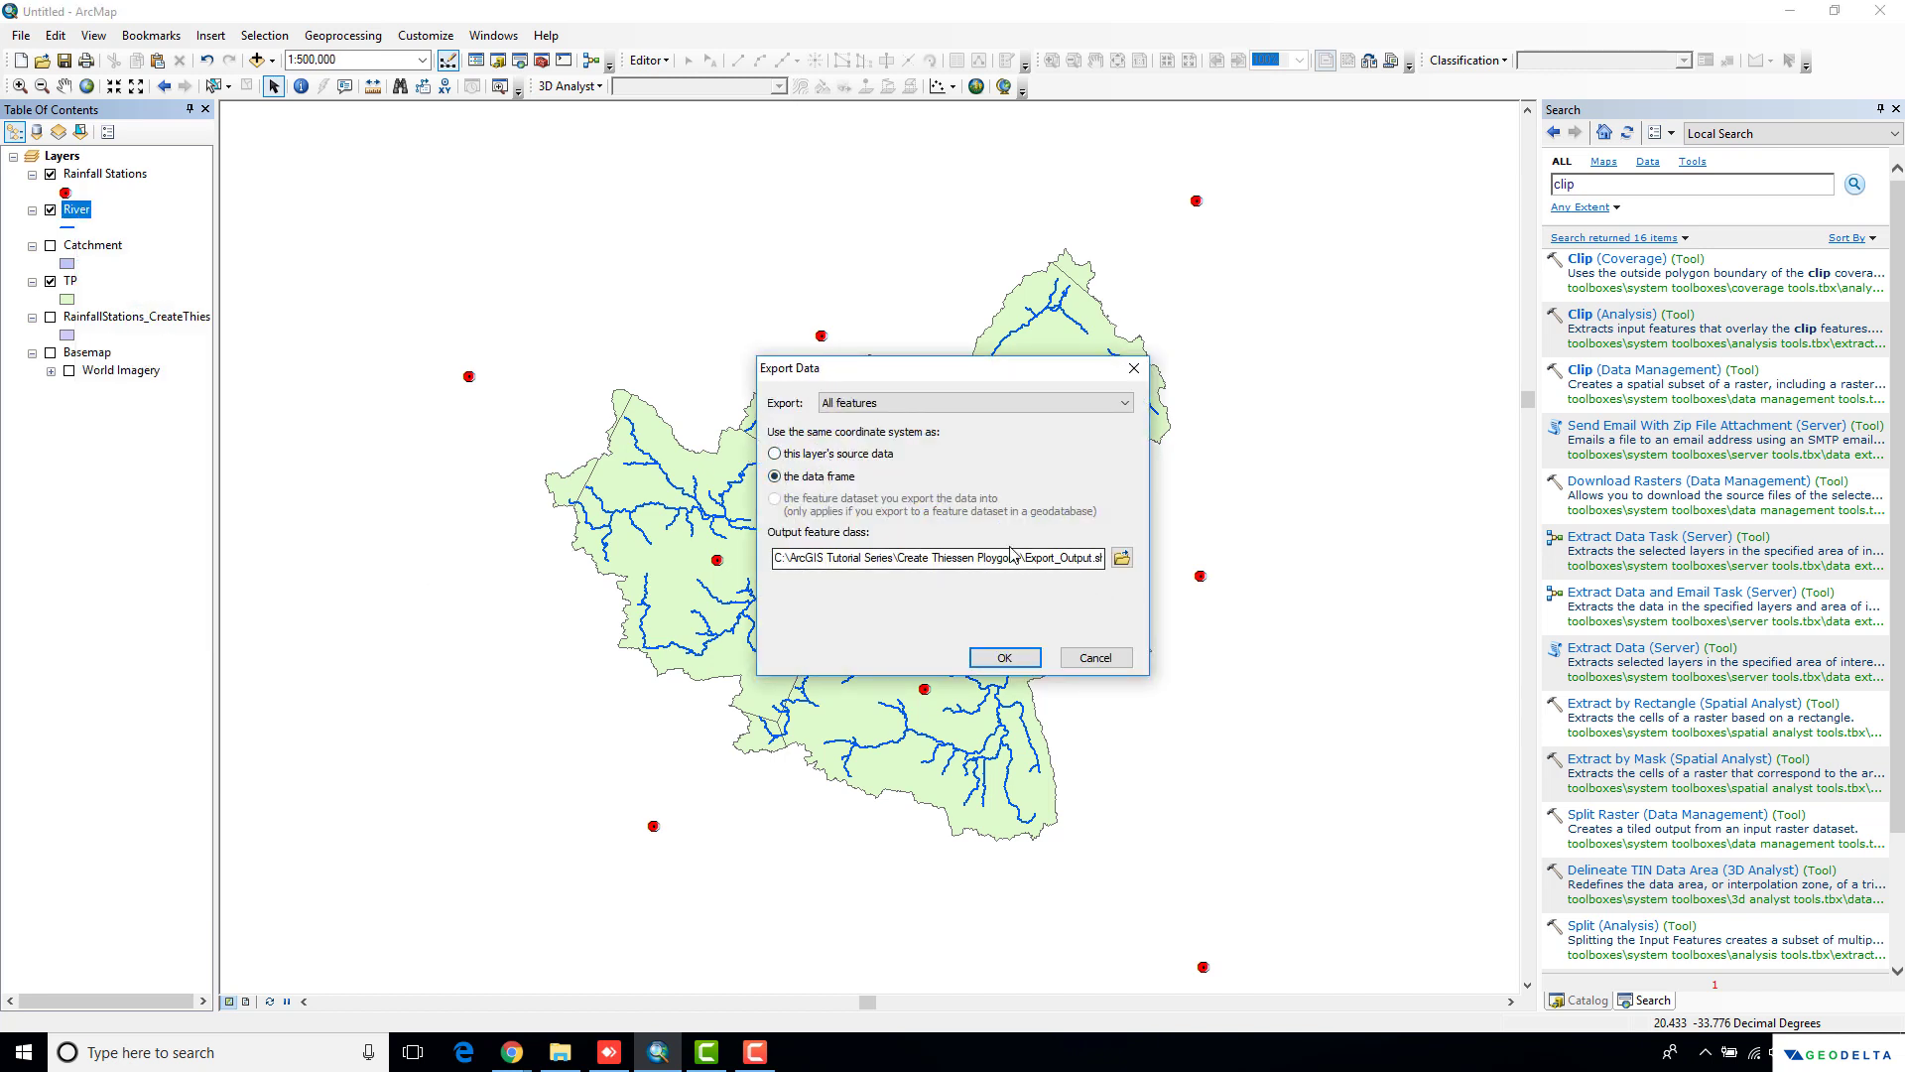
drag(1025, 557, 1069, 558)
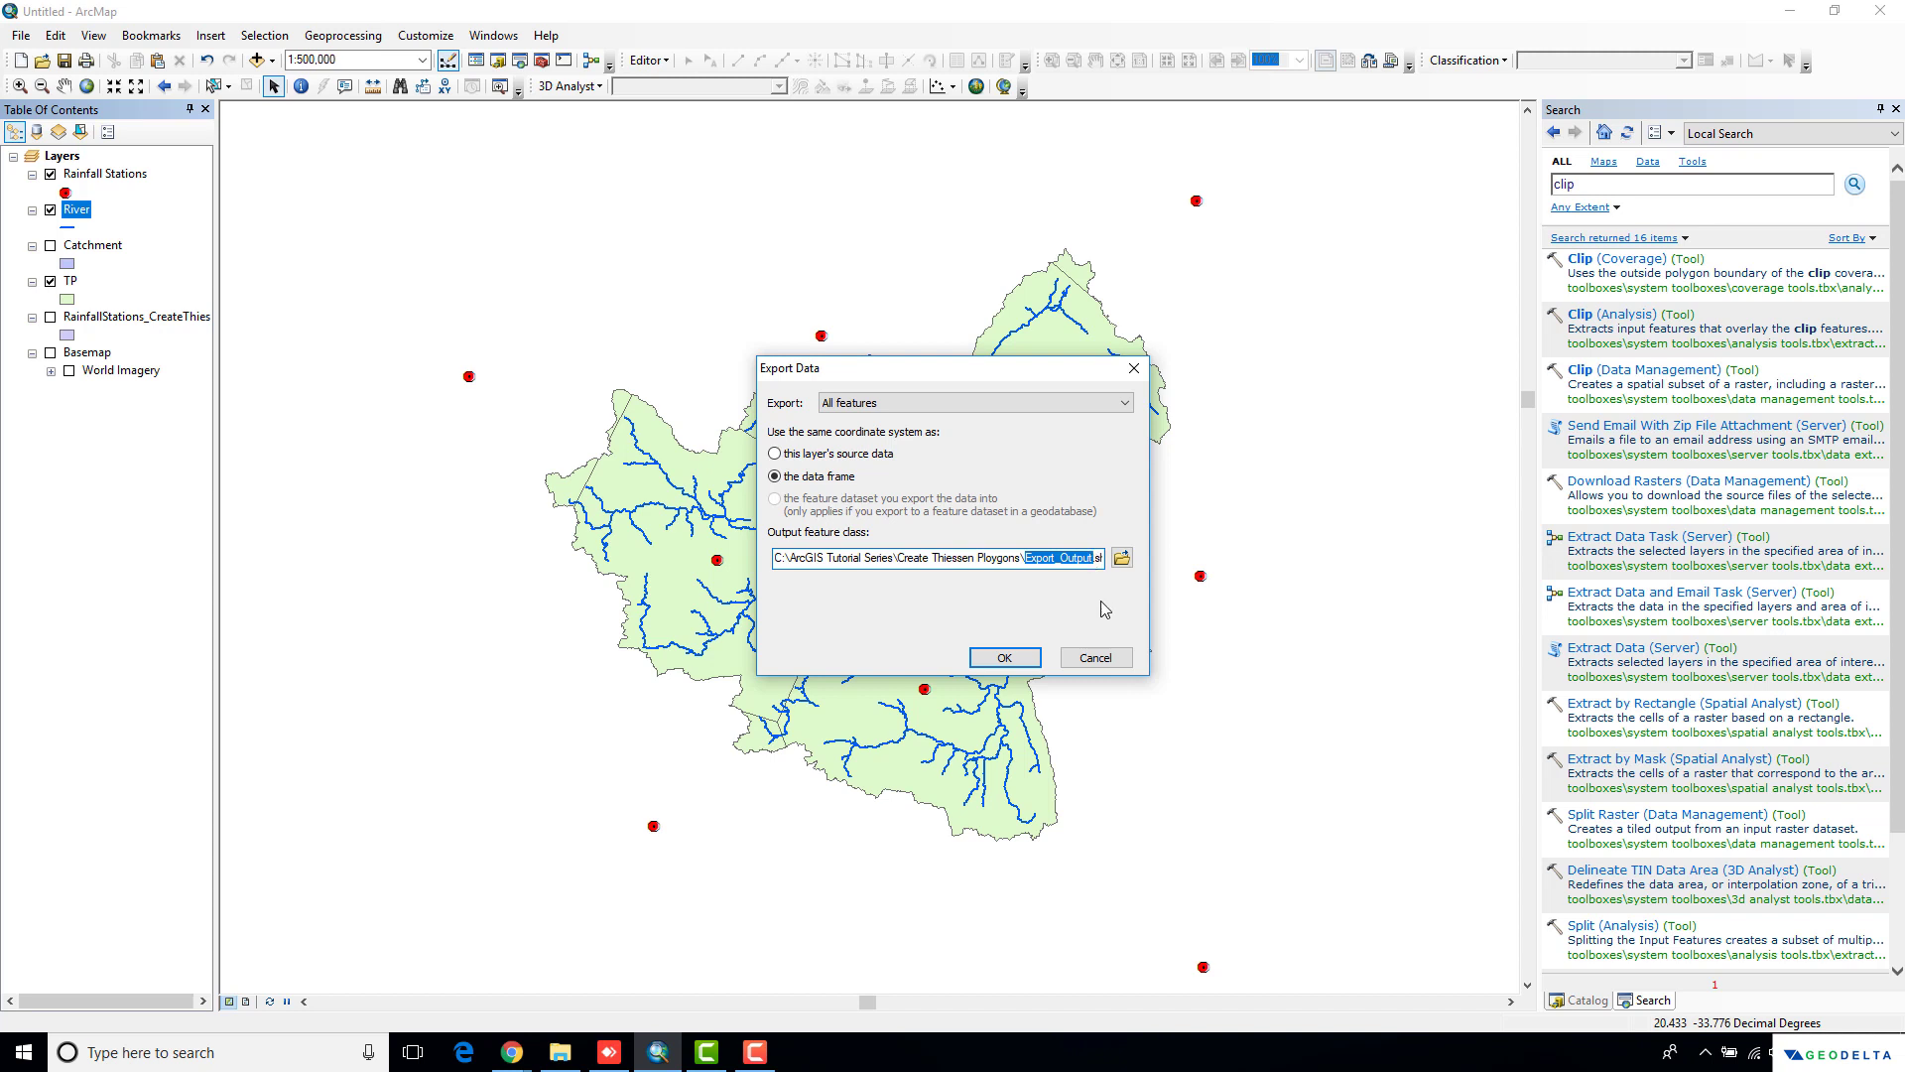
text(Rive)
key(Return)
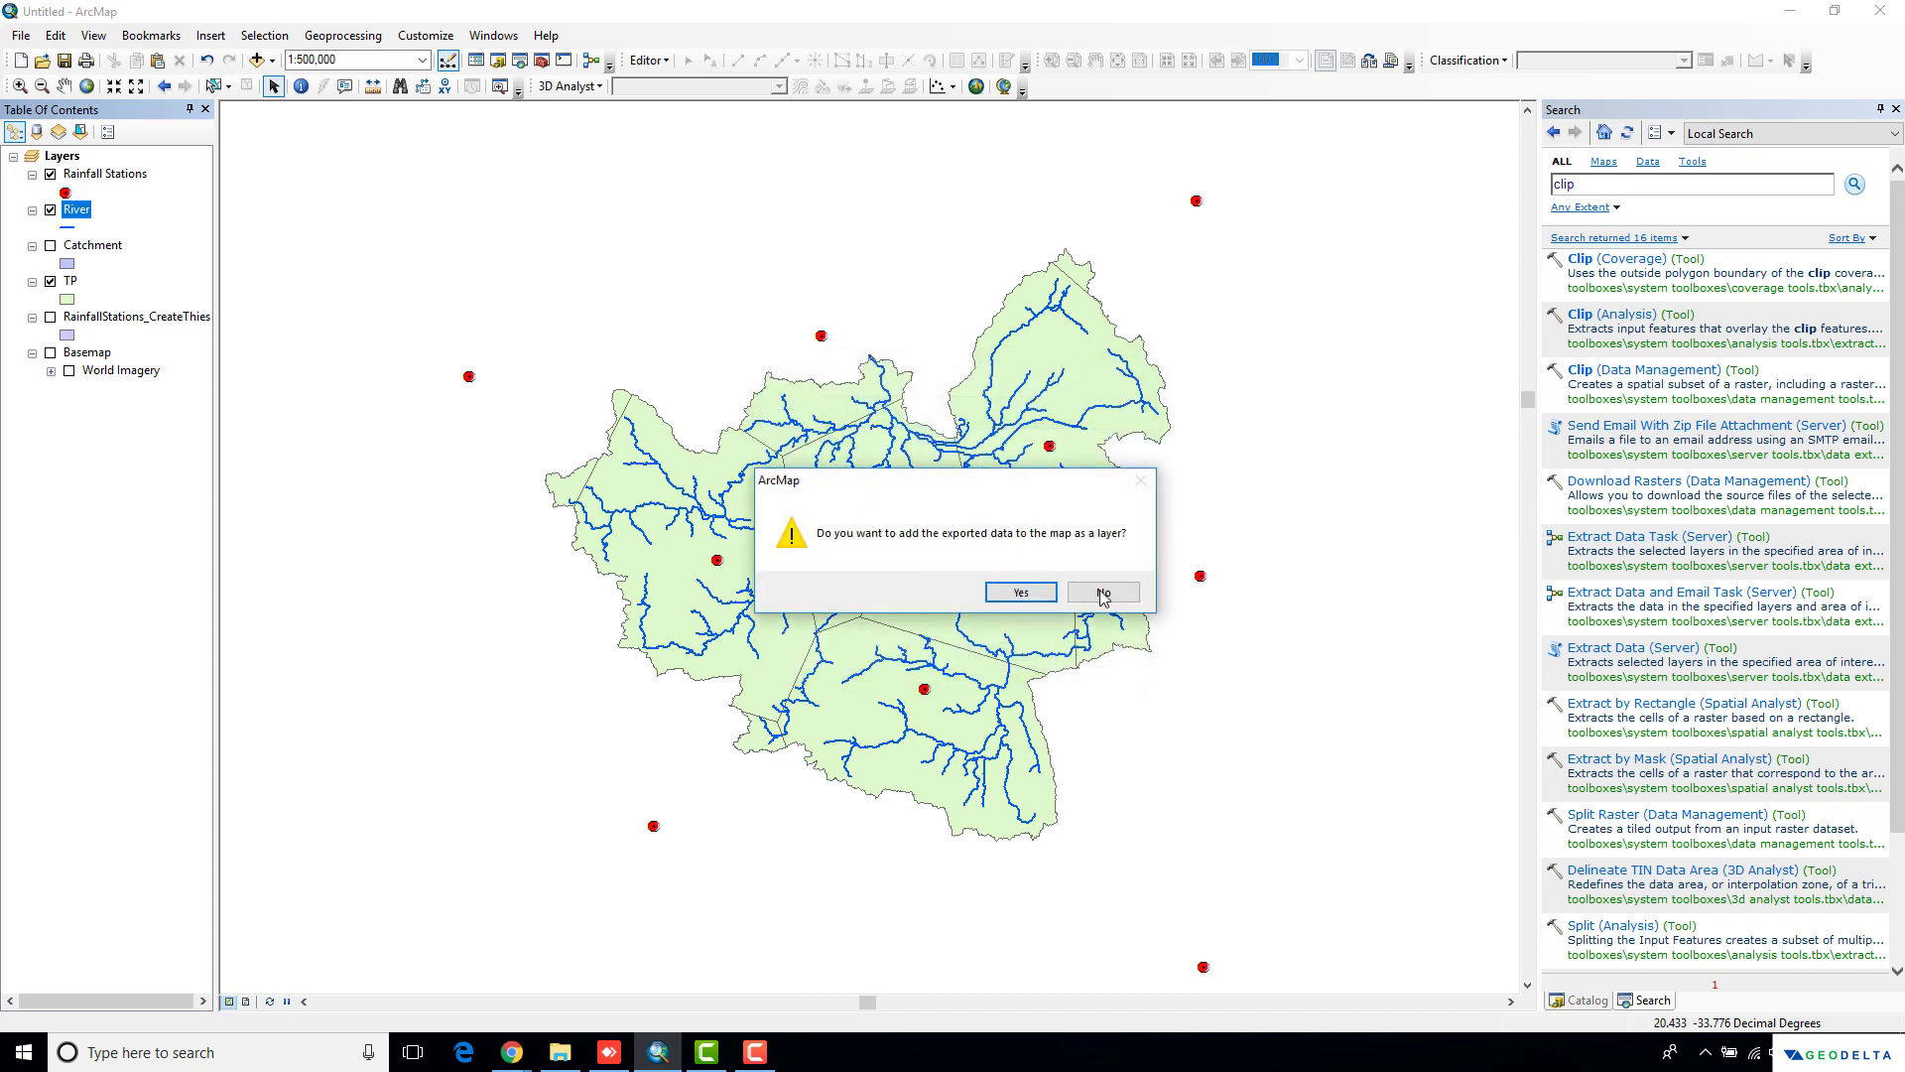
click(1025, 591)
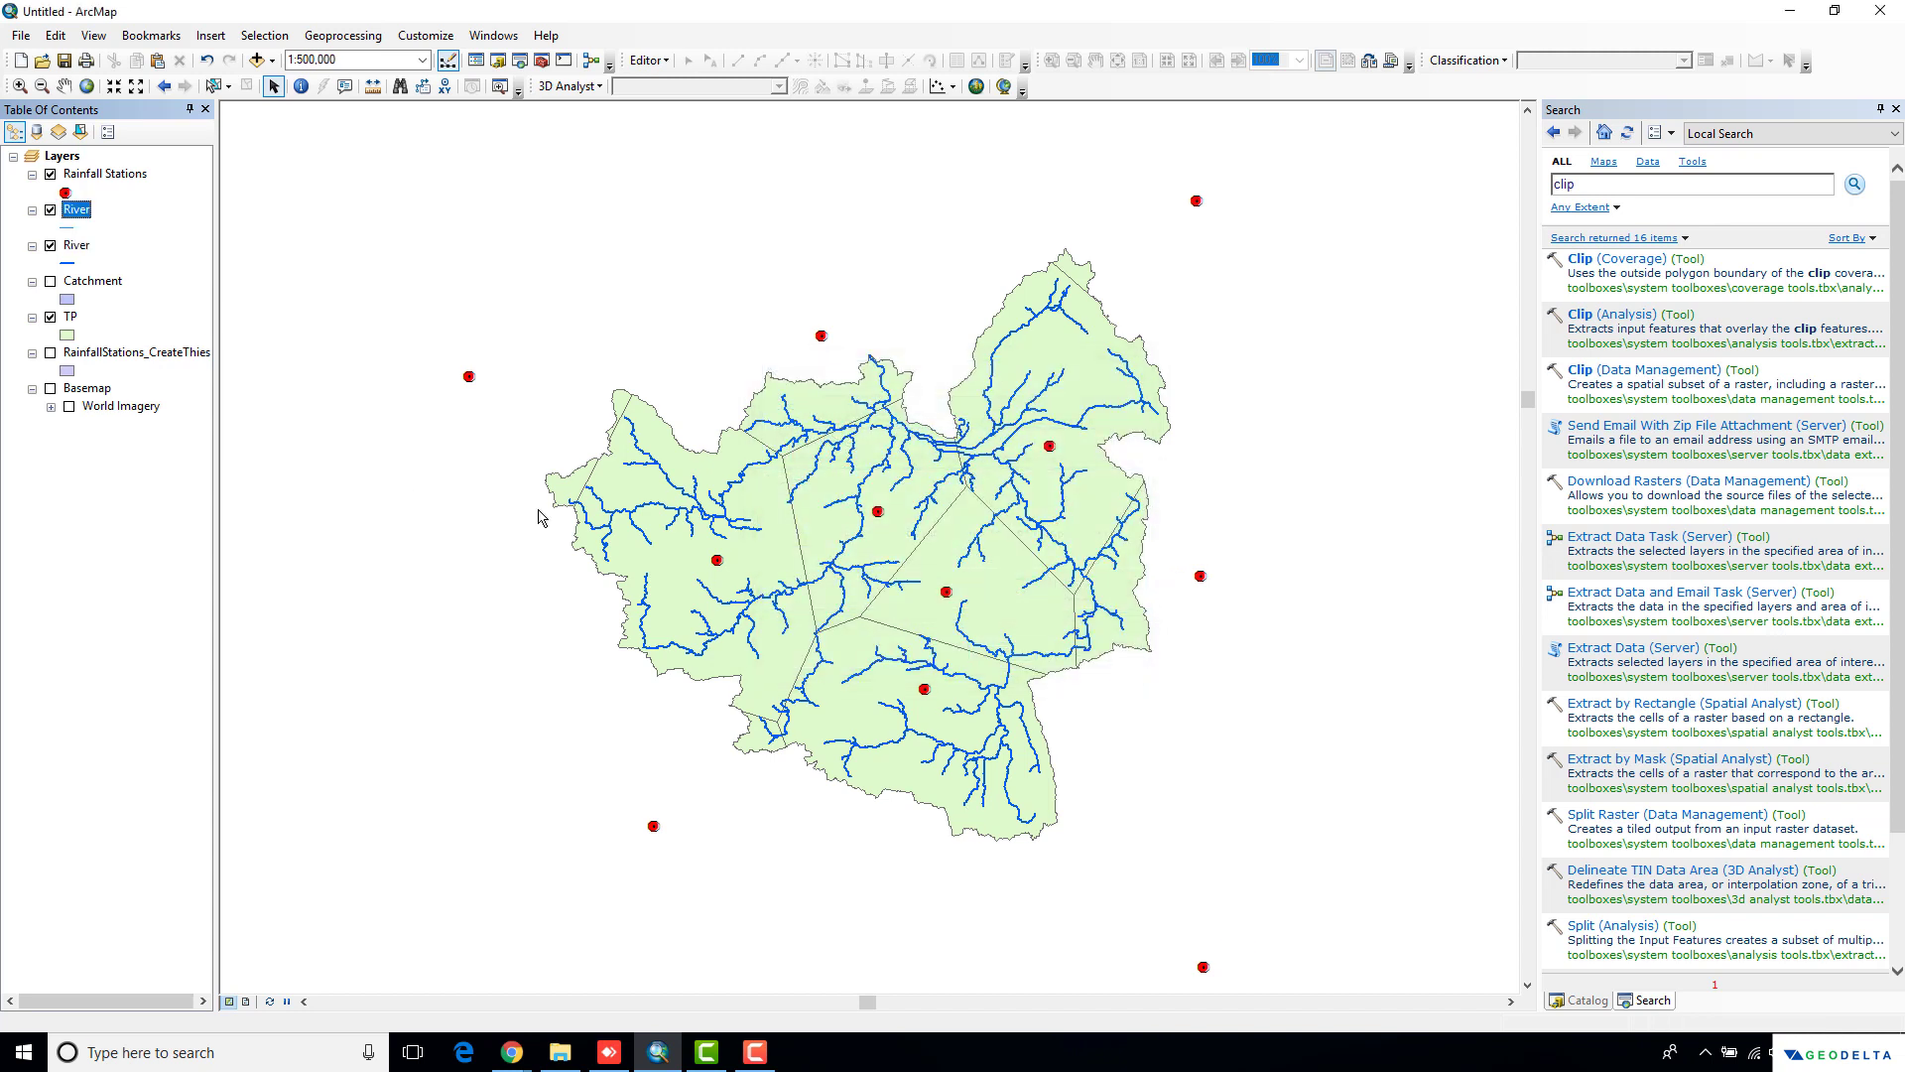
right_click(82, 256)
click(119, 290)
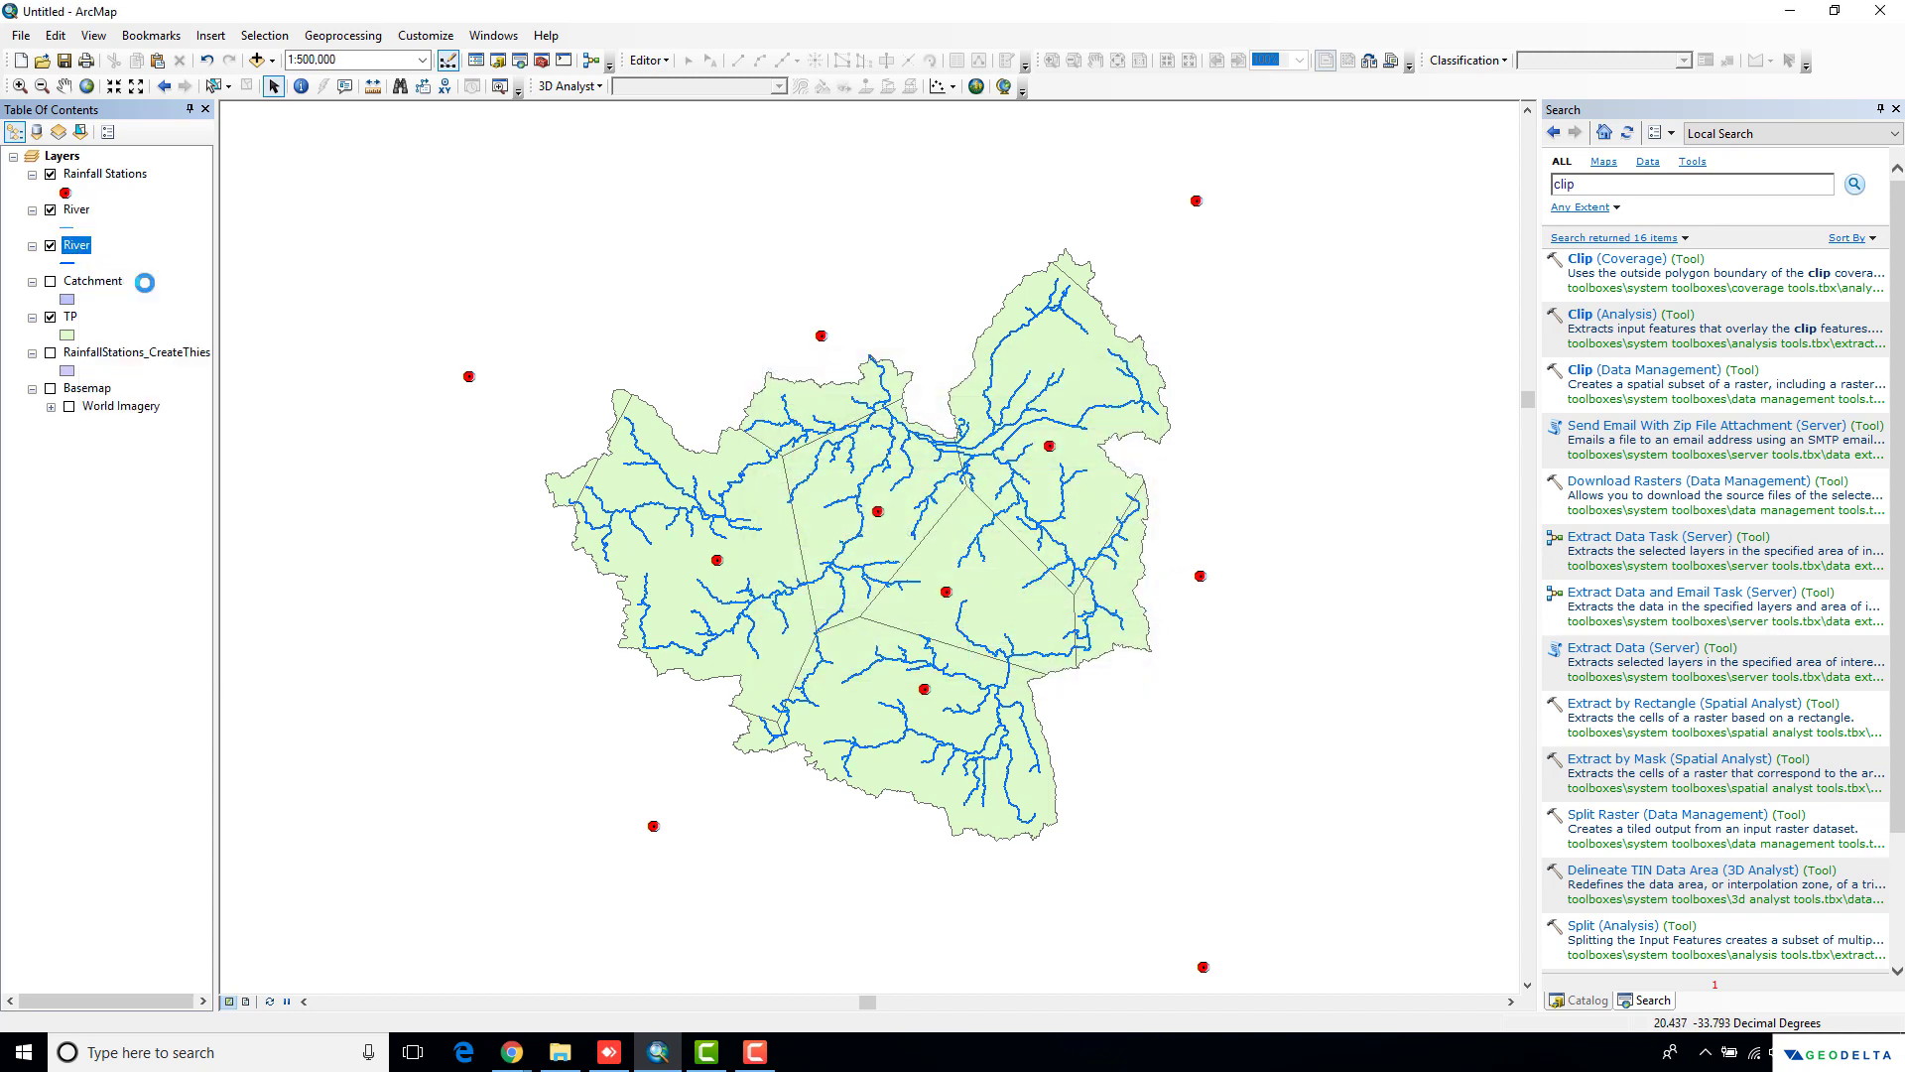
Export the rainfall stations in the data frame's coordinate system as RF__Stns and replace the source layer with the exported copy
right_click(96, 179)
mouse_move(347, 517)
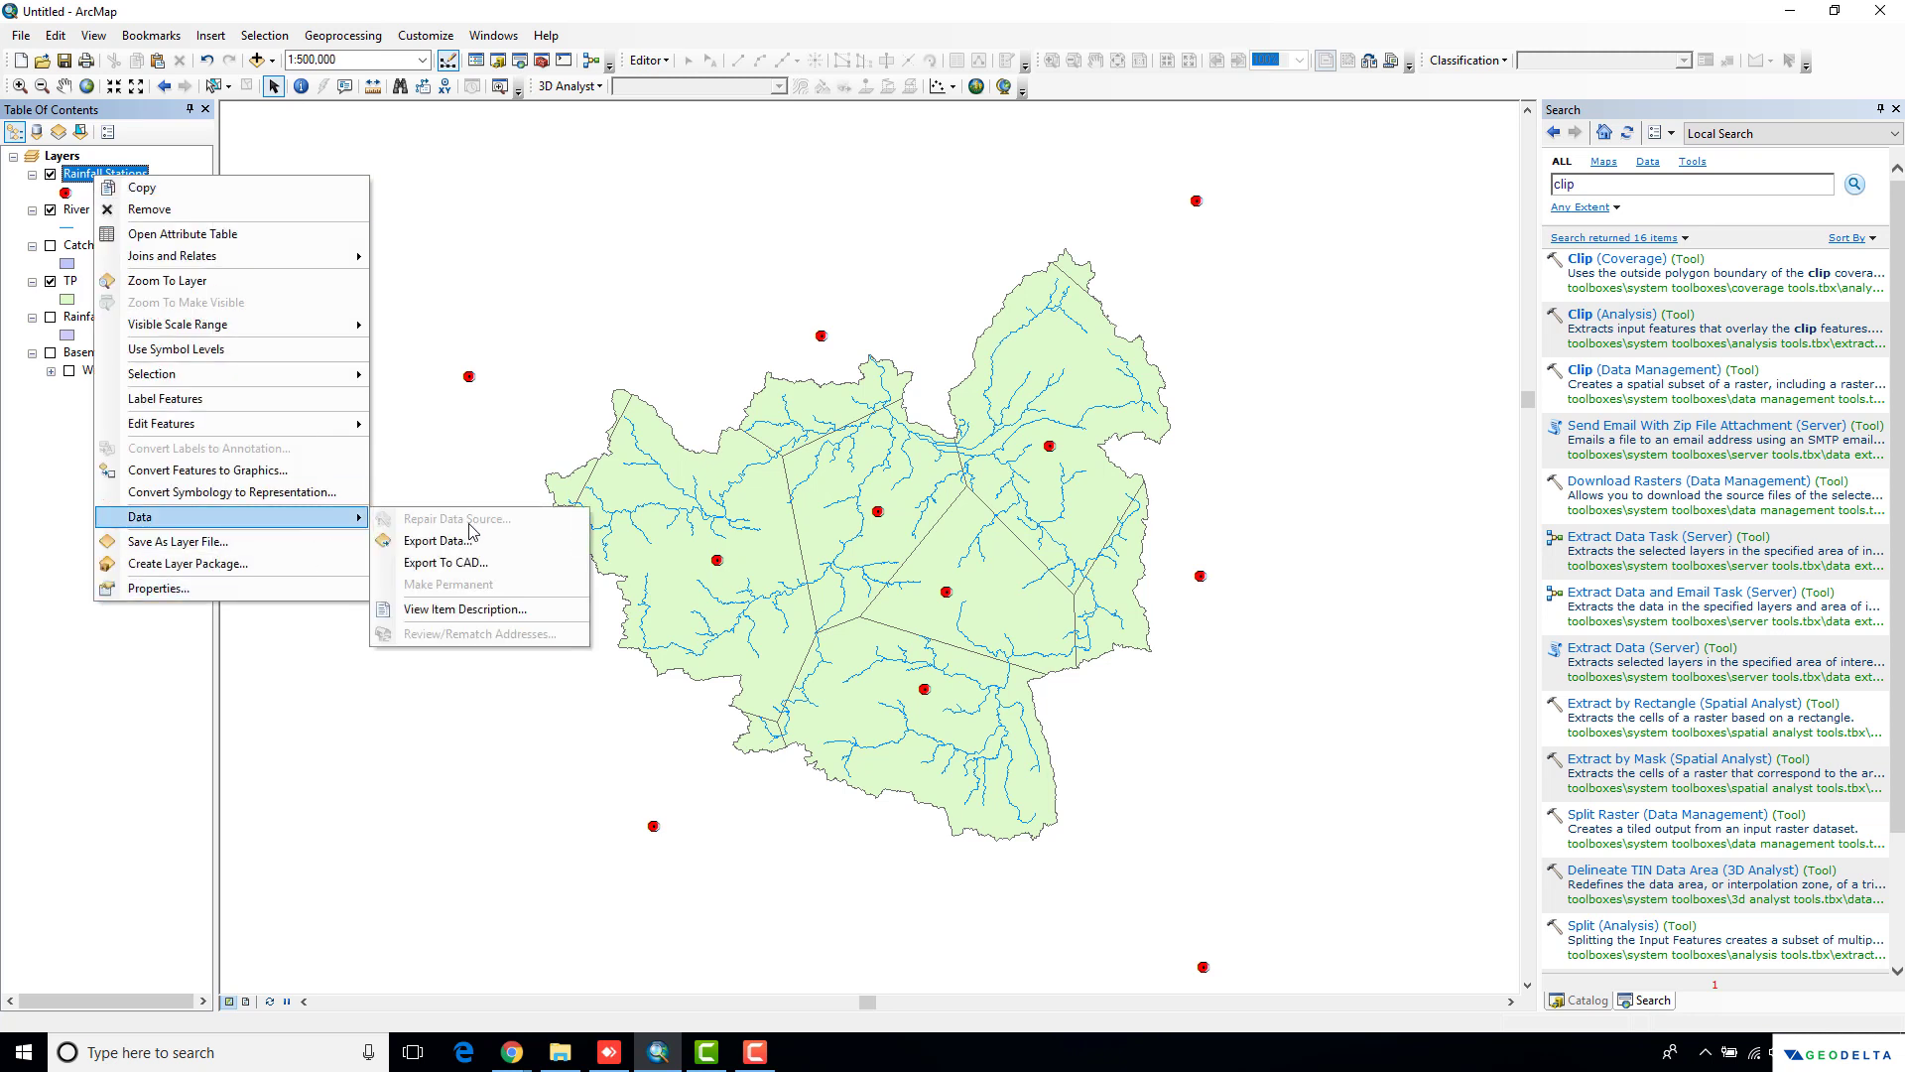
click(437, 540)
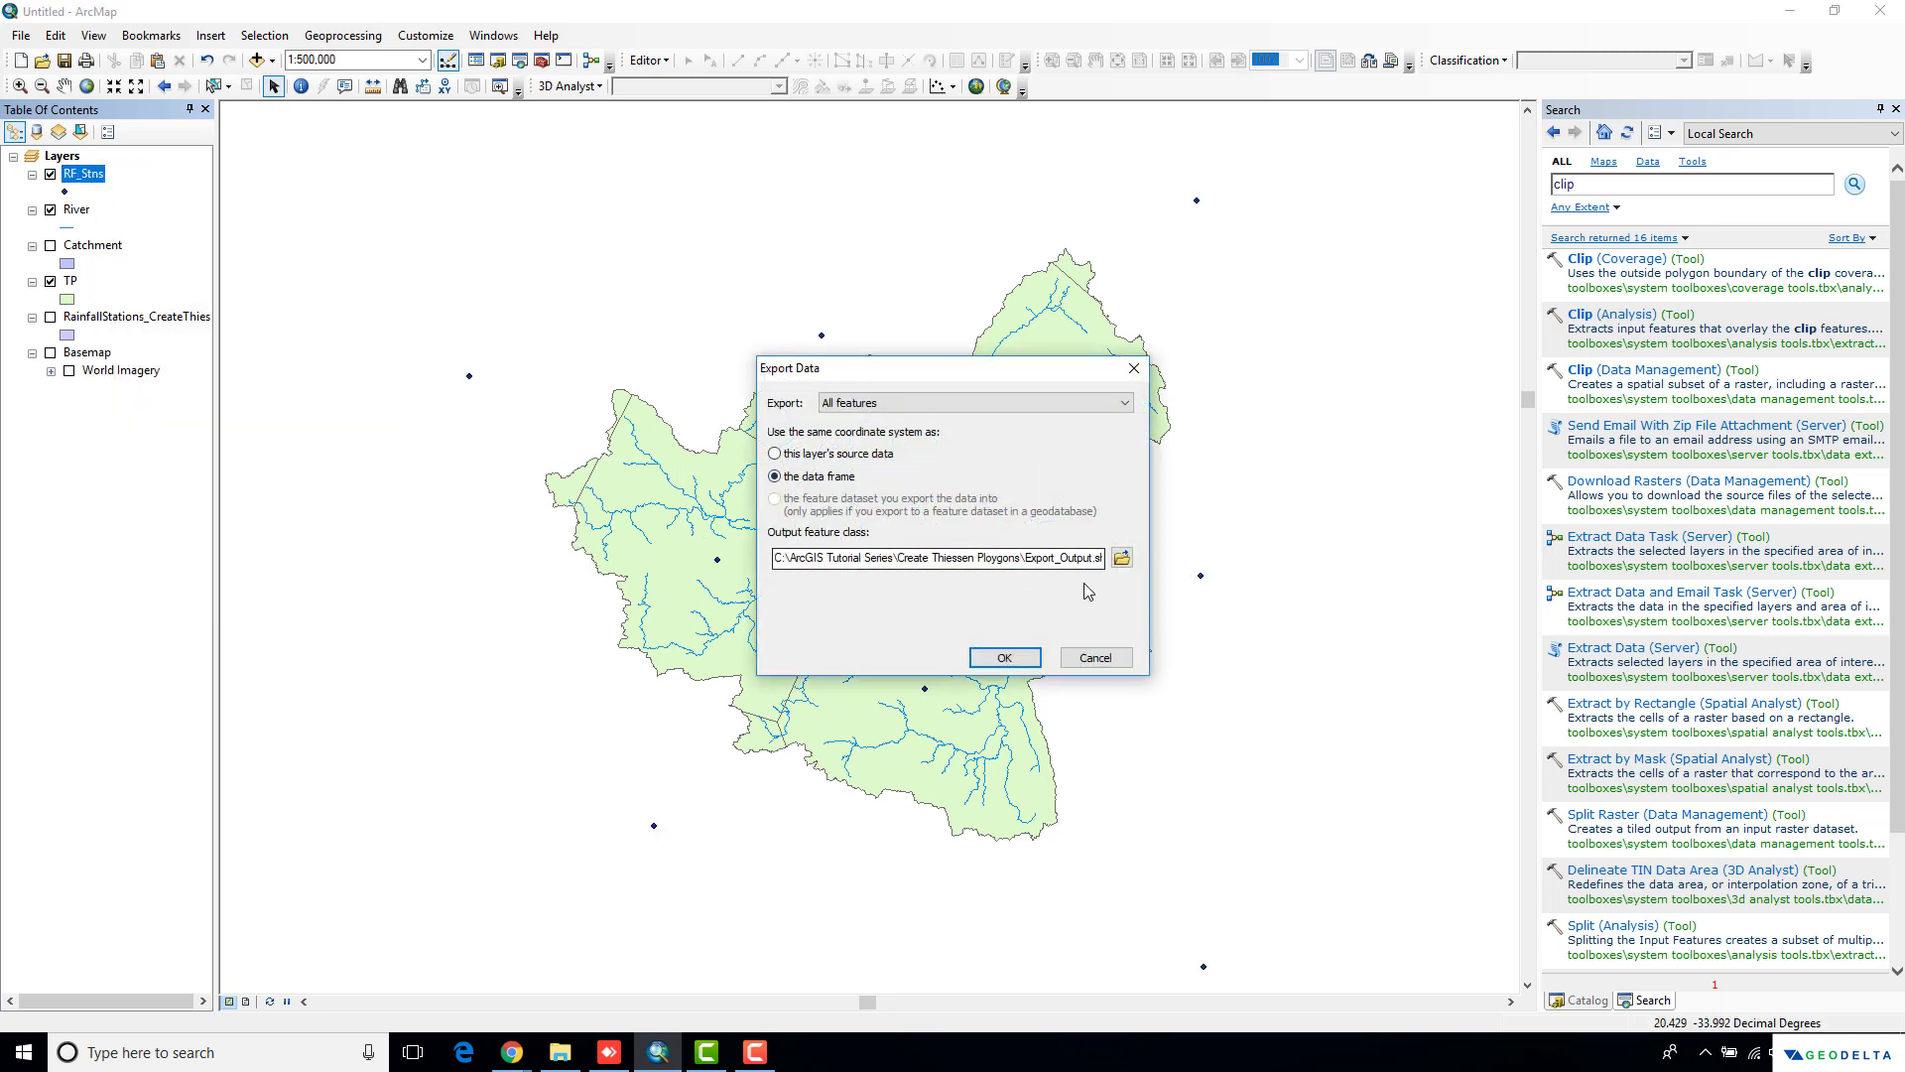
drag(1026, 559, 1080, 561)
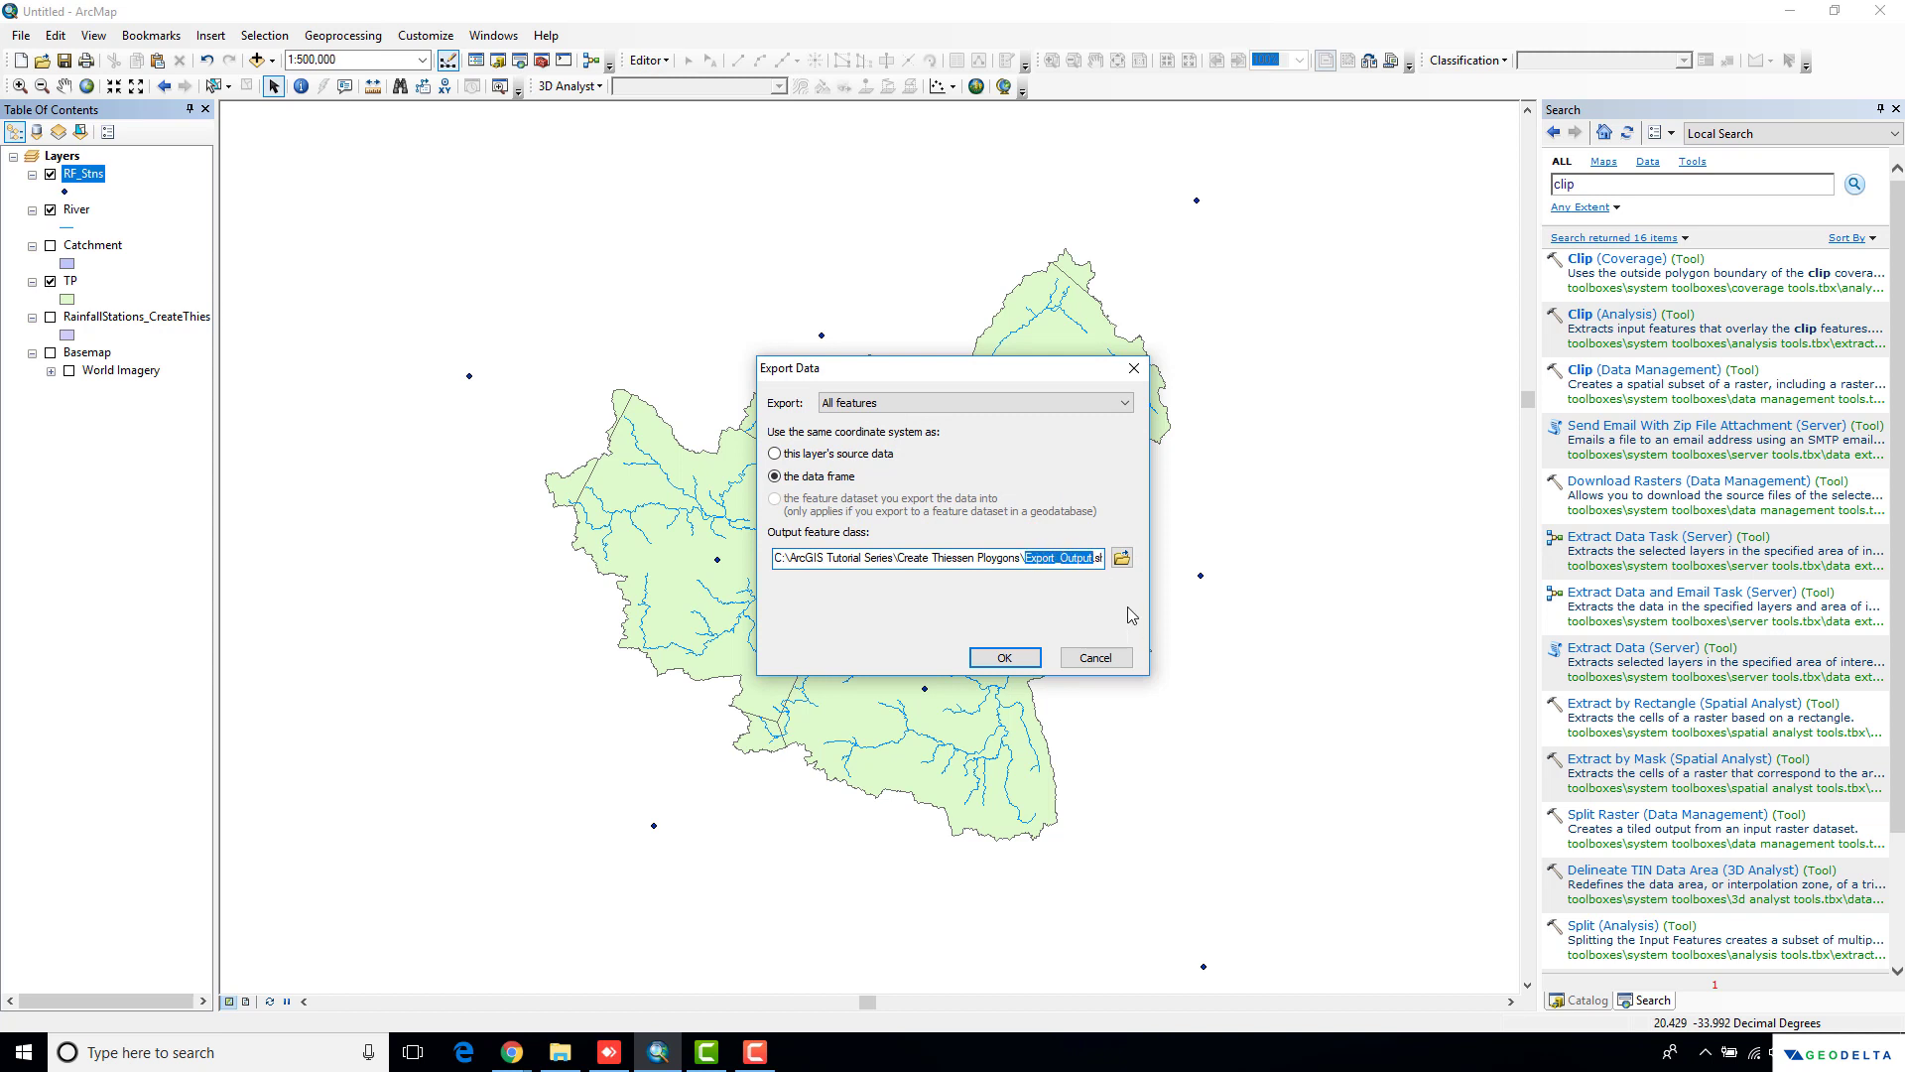
text(RF)
key(Return)
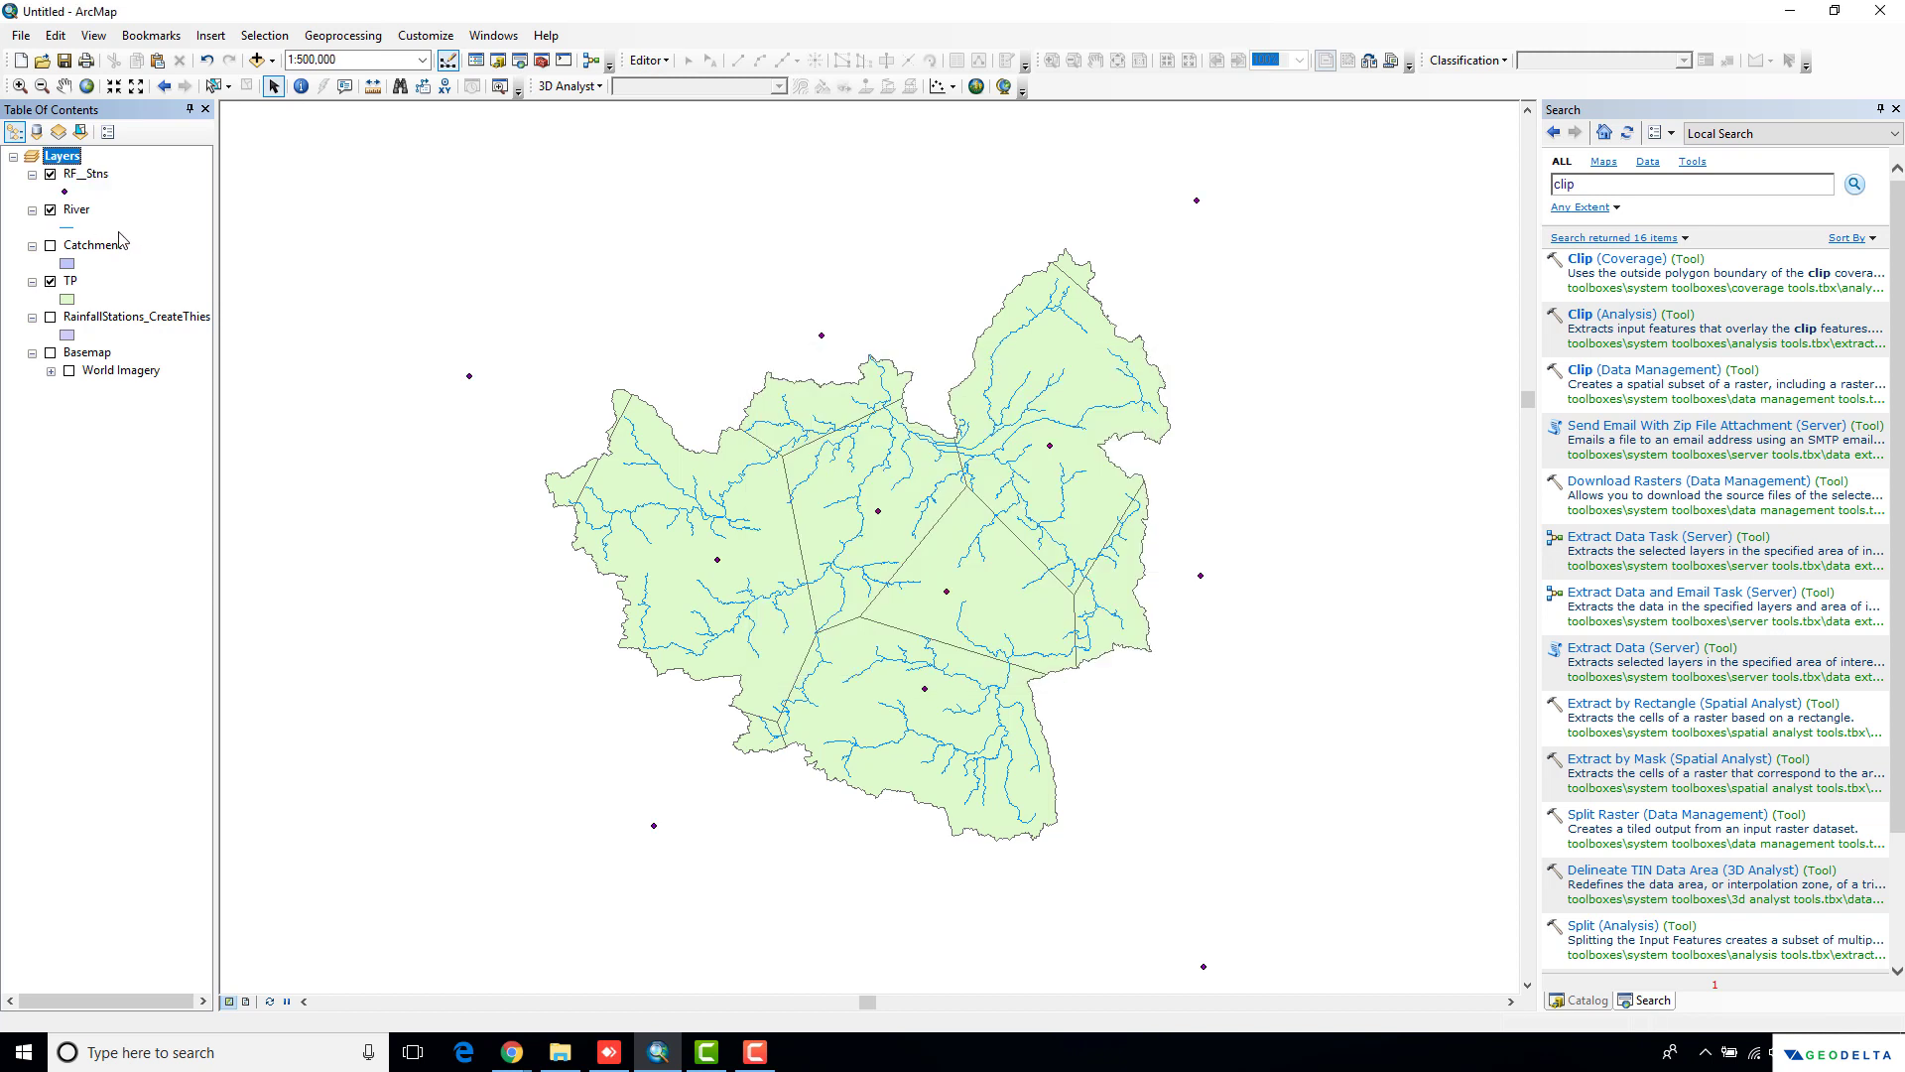
Check the projected coordinate system in the RF__Stns layer's source properties
click(92, 177)
right_click(92, 177)
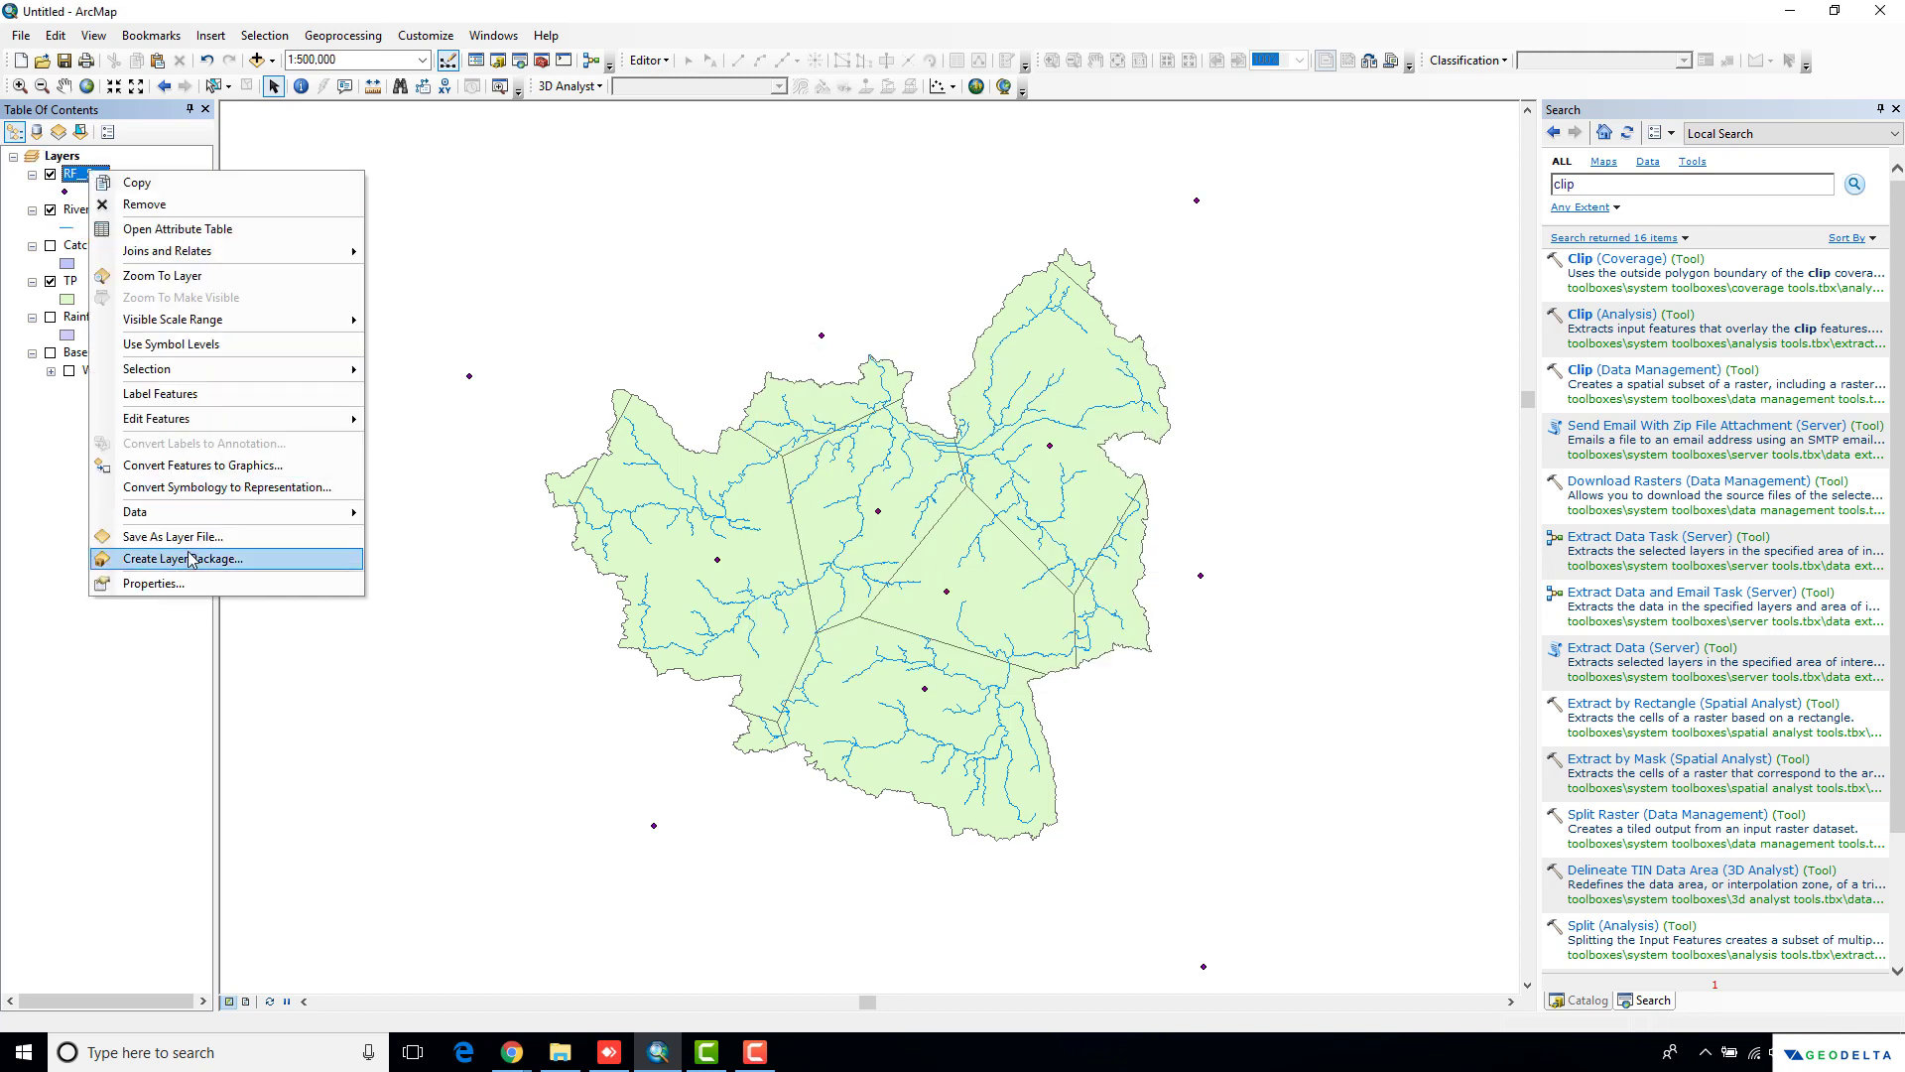
click(185, 583)
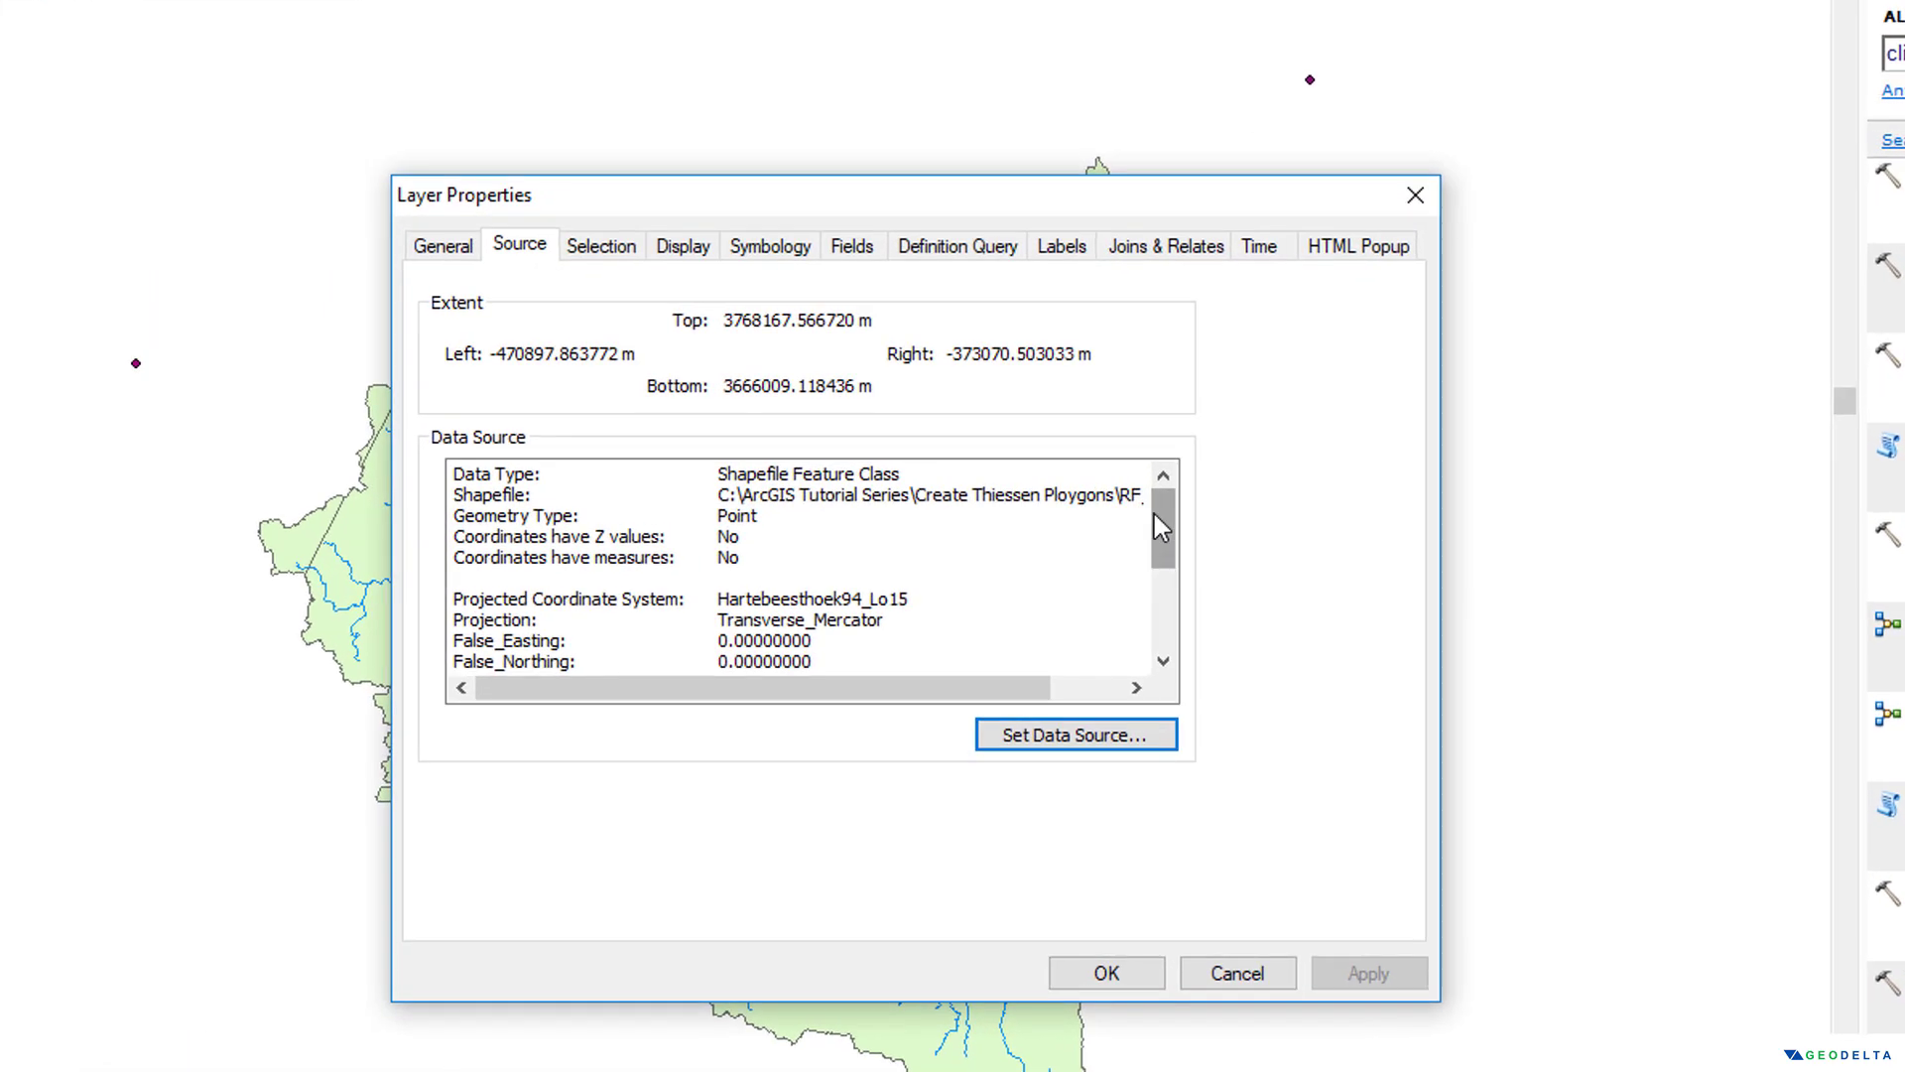
drag(1104, 471, 1104, 488)
drag(911, 537, 451, 524)
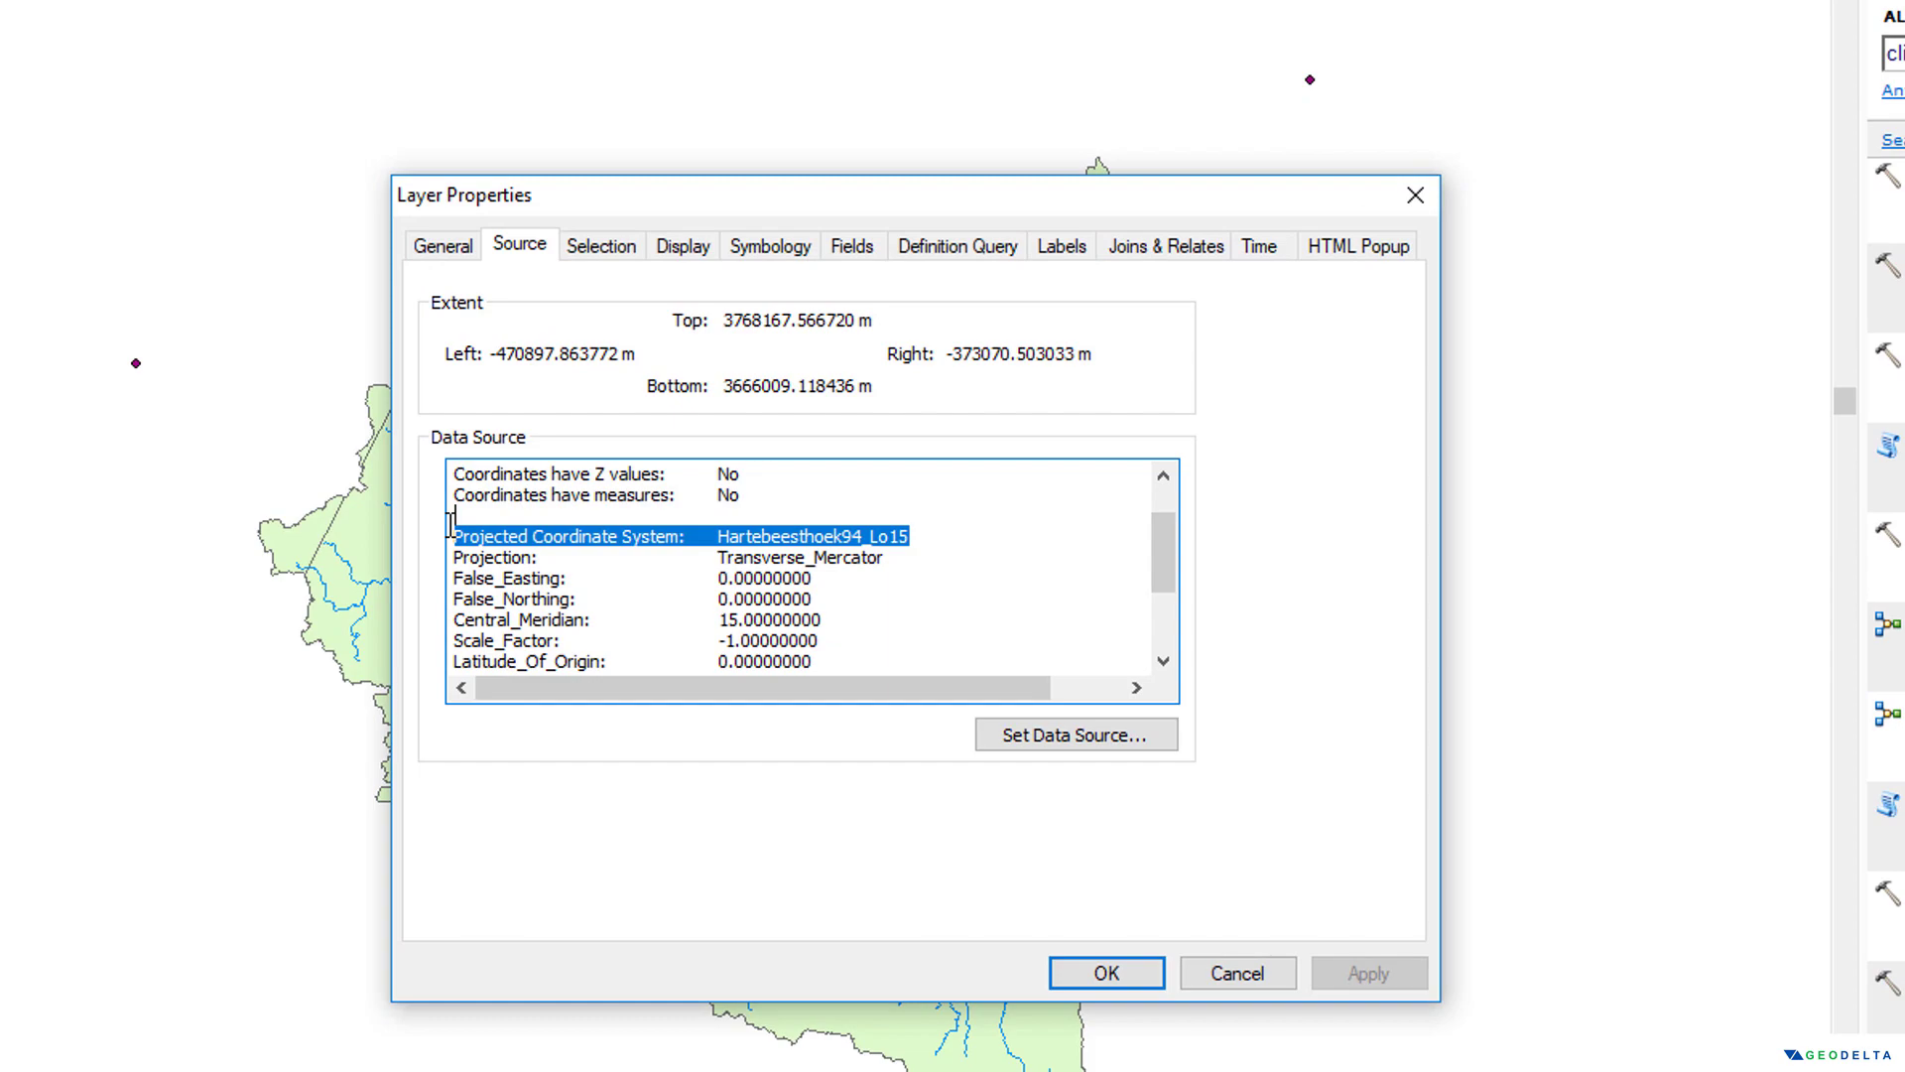
click(1106, 973)
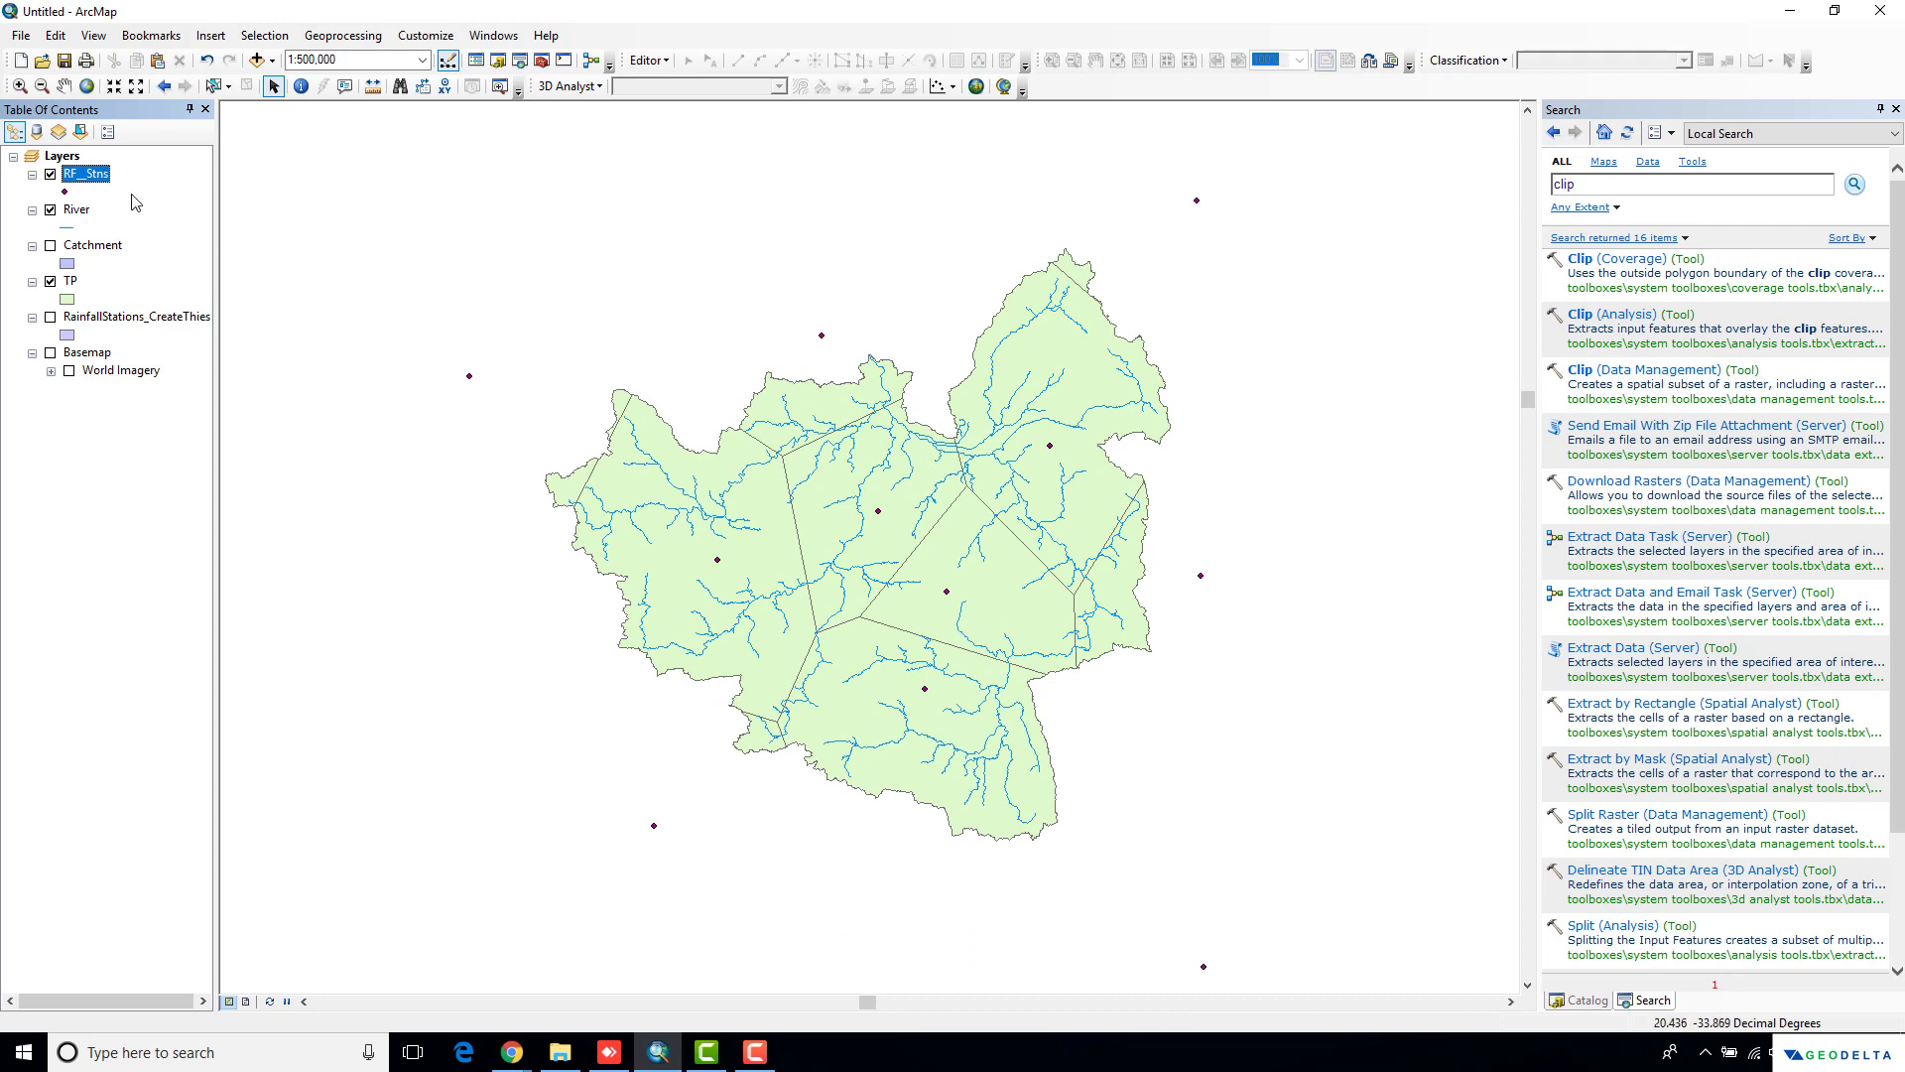
Set the display units of the Layers data frame to Meters
right_click(67, 158)
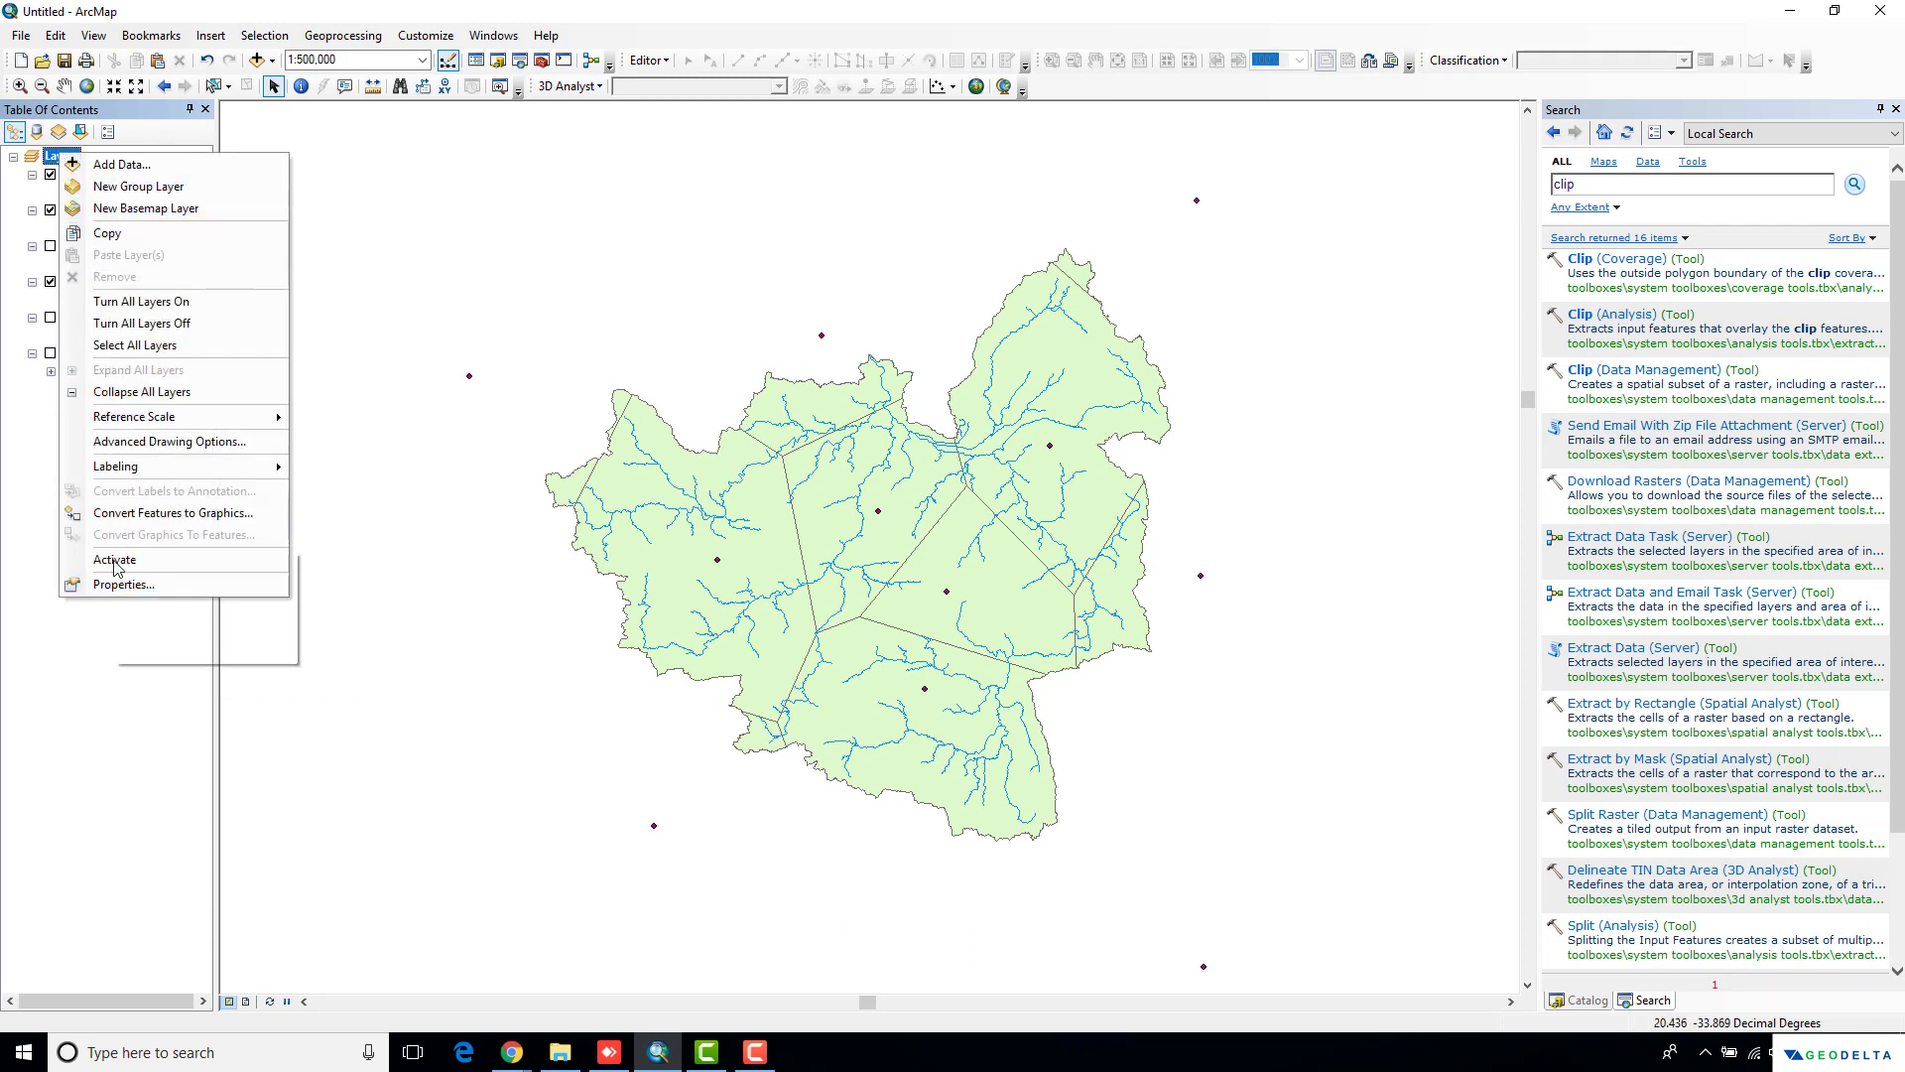
click(124, 586)
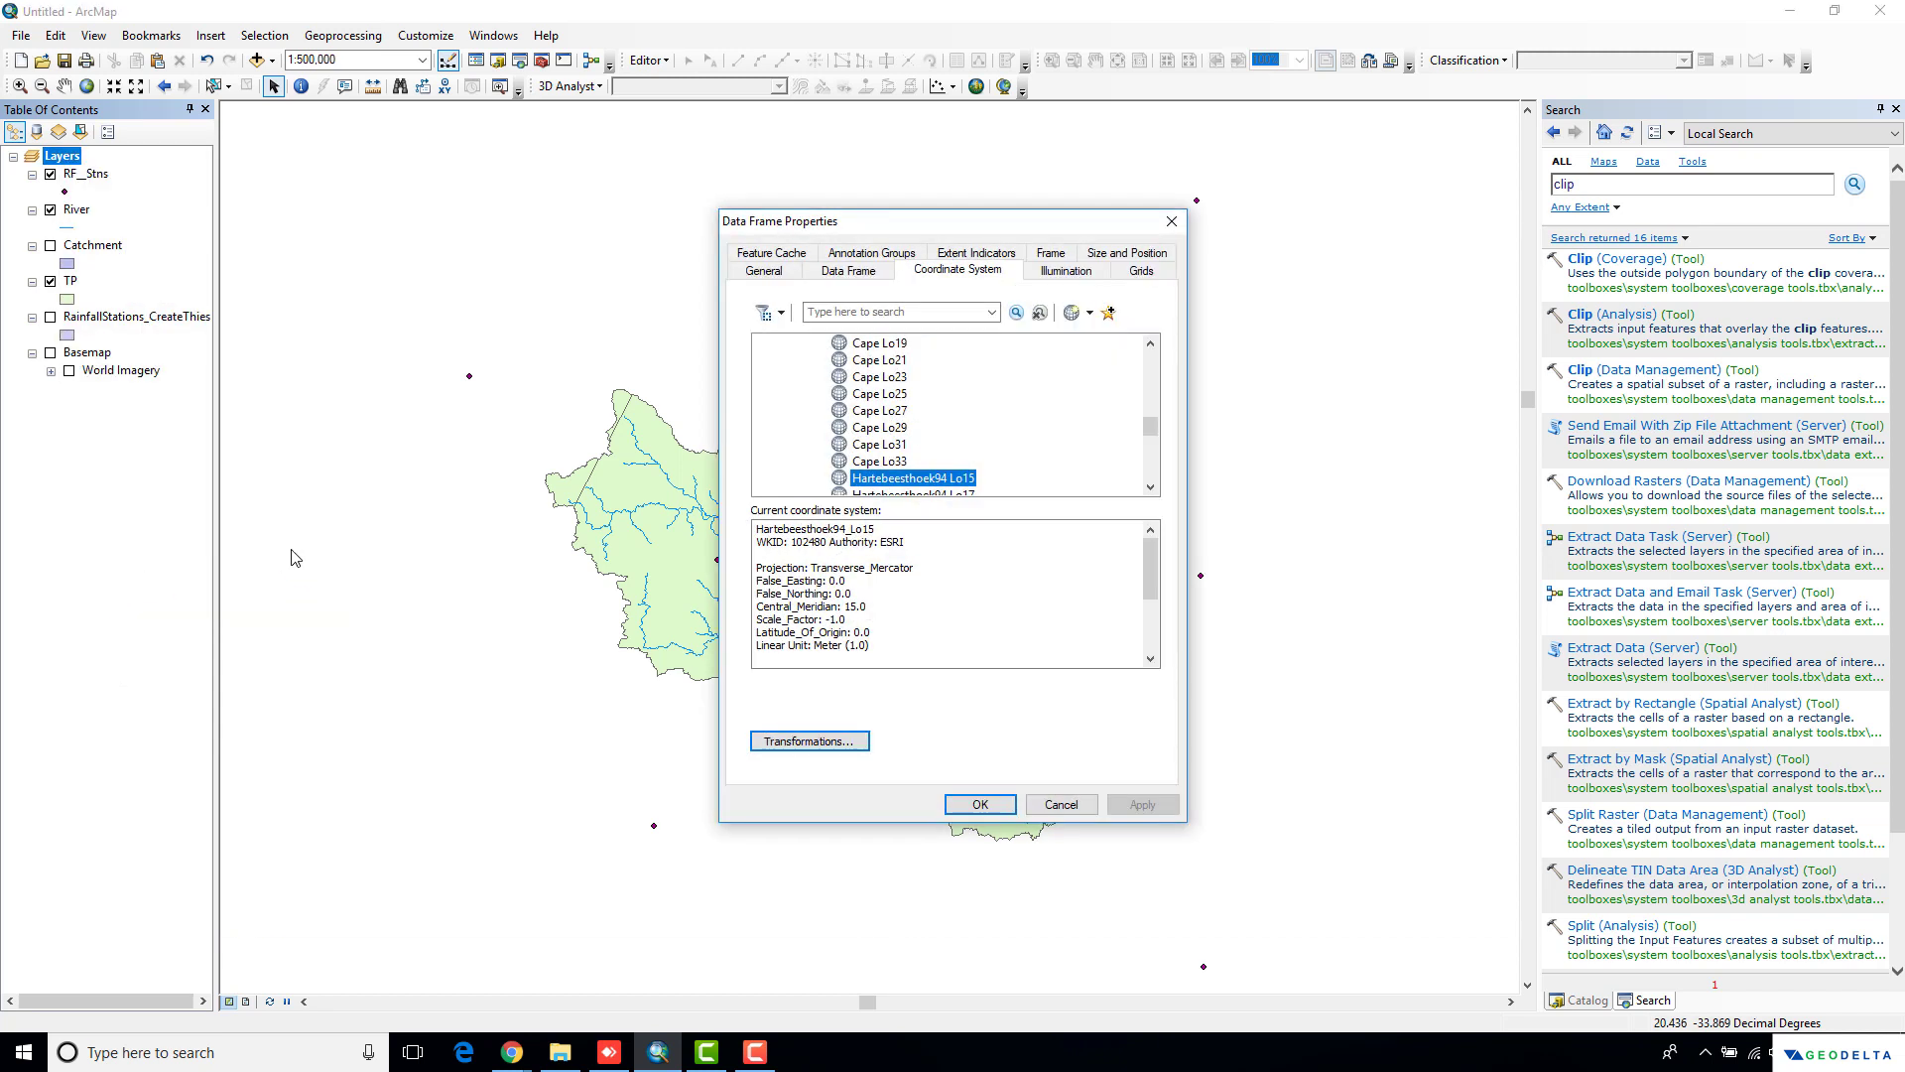
click(764, 270)
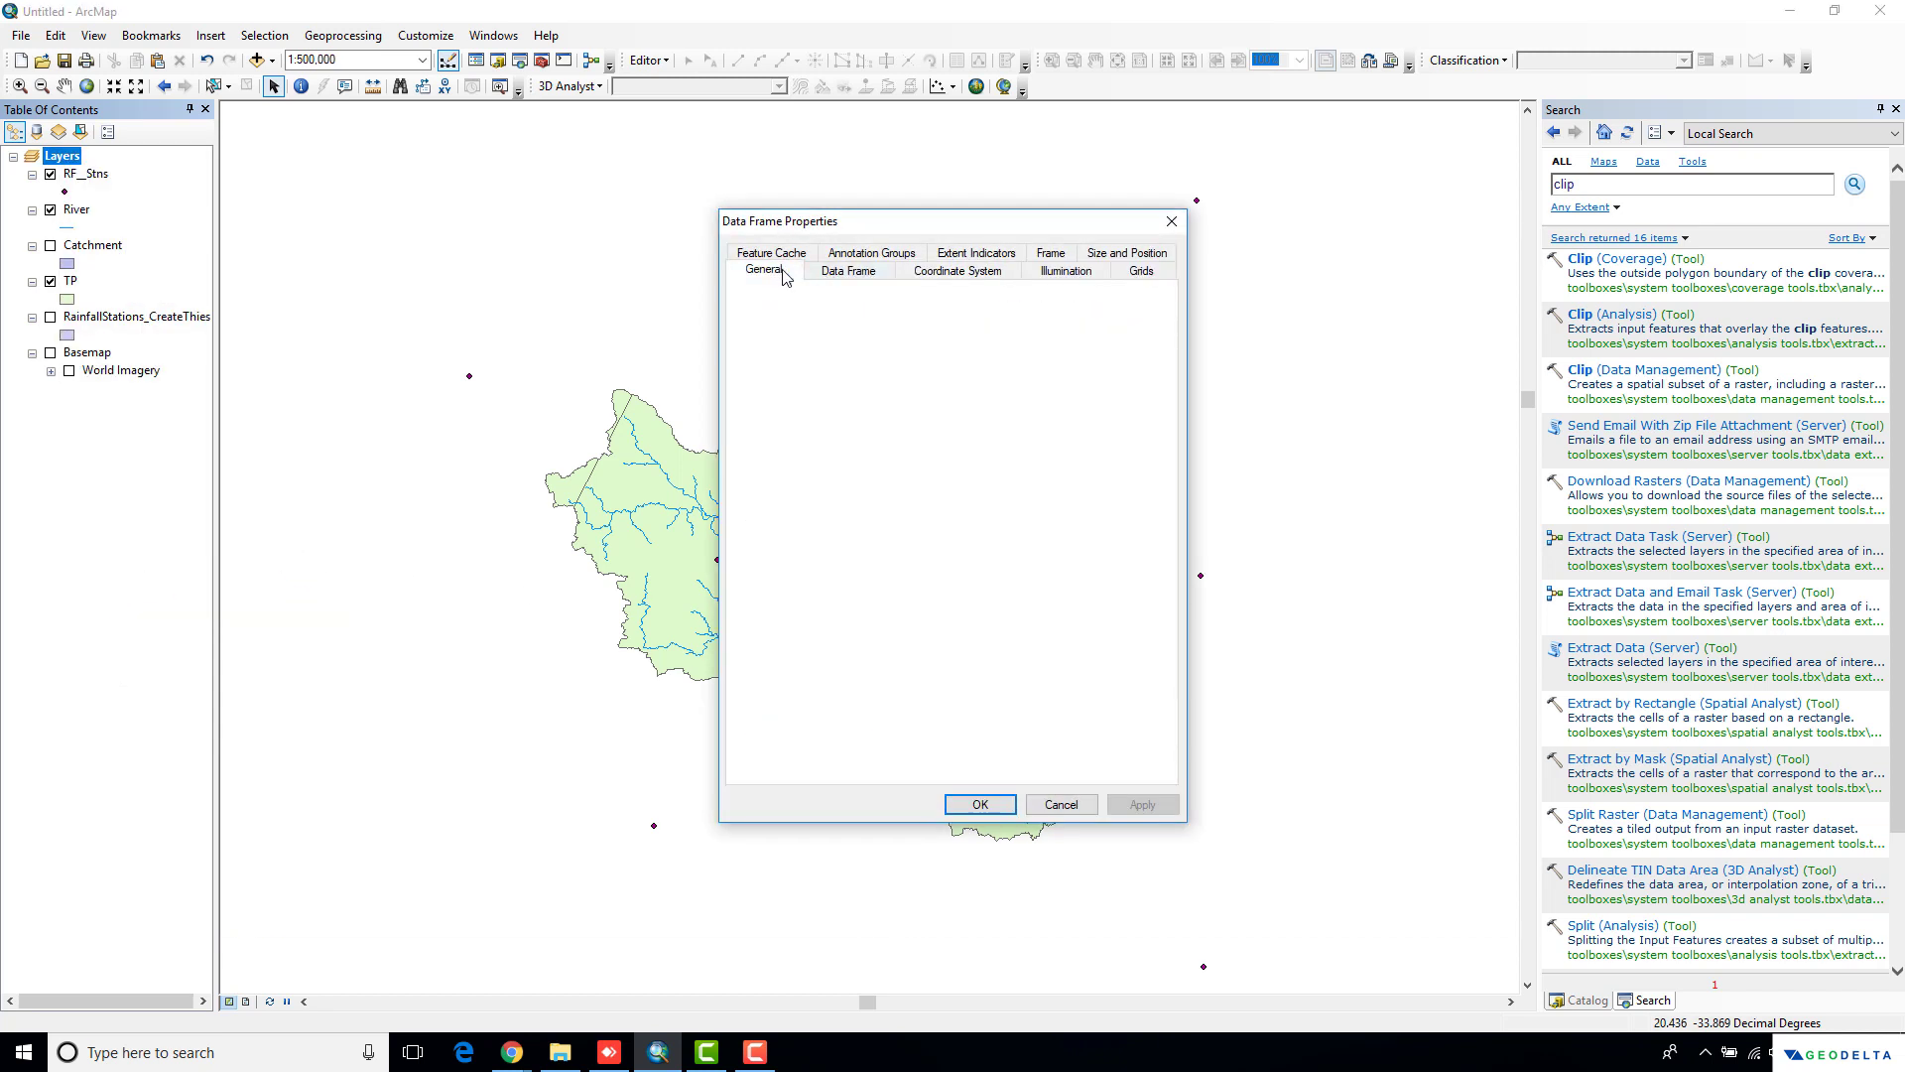
click(834, 271)
click(766, 271)
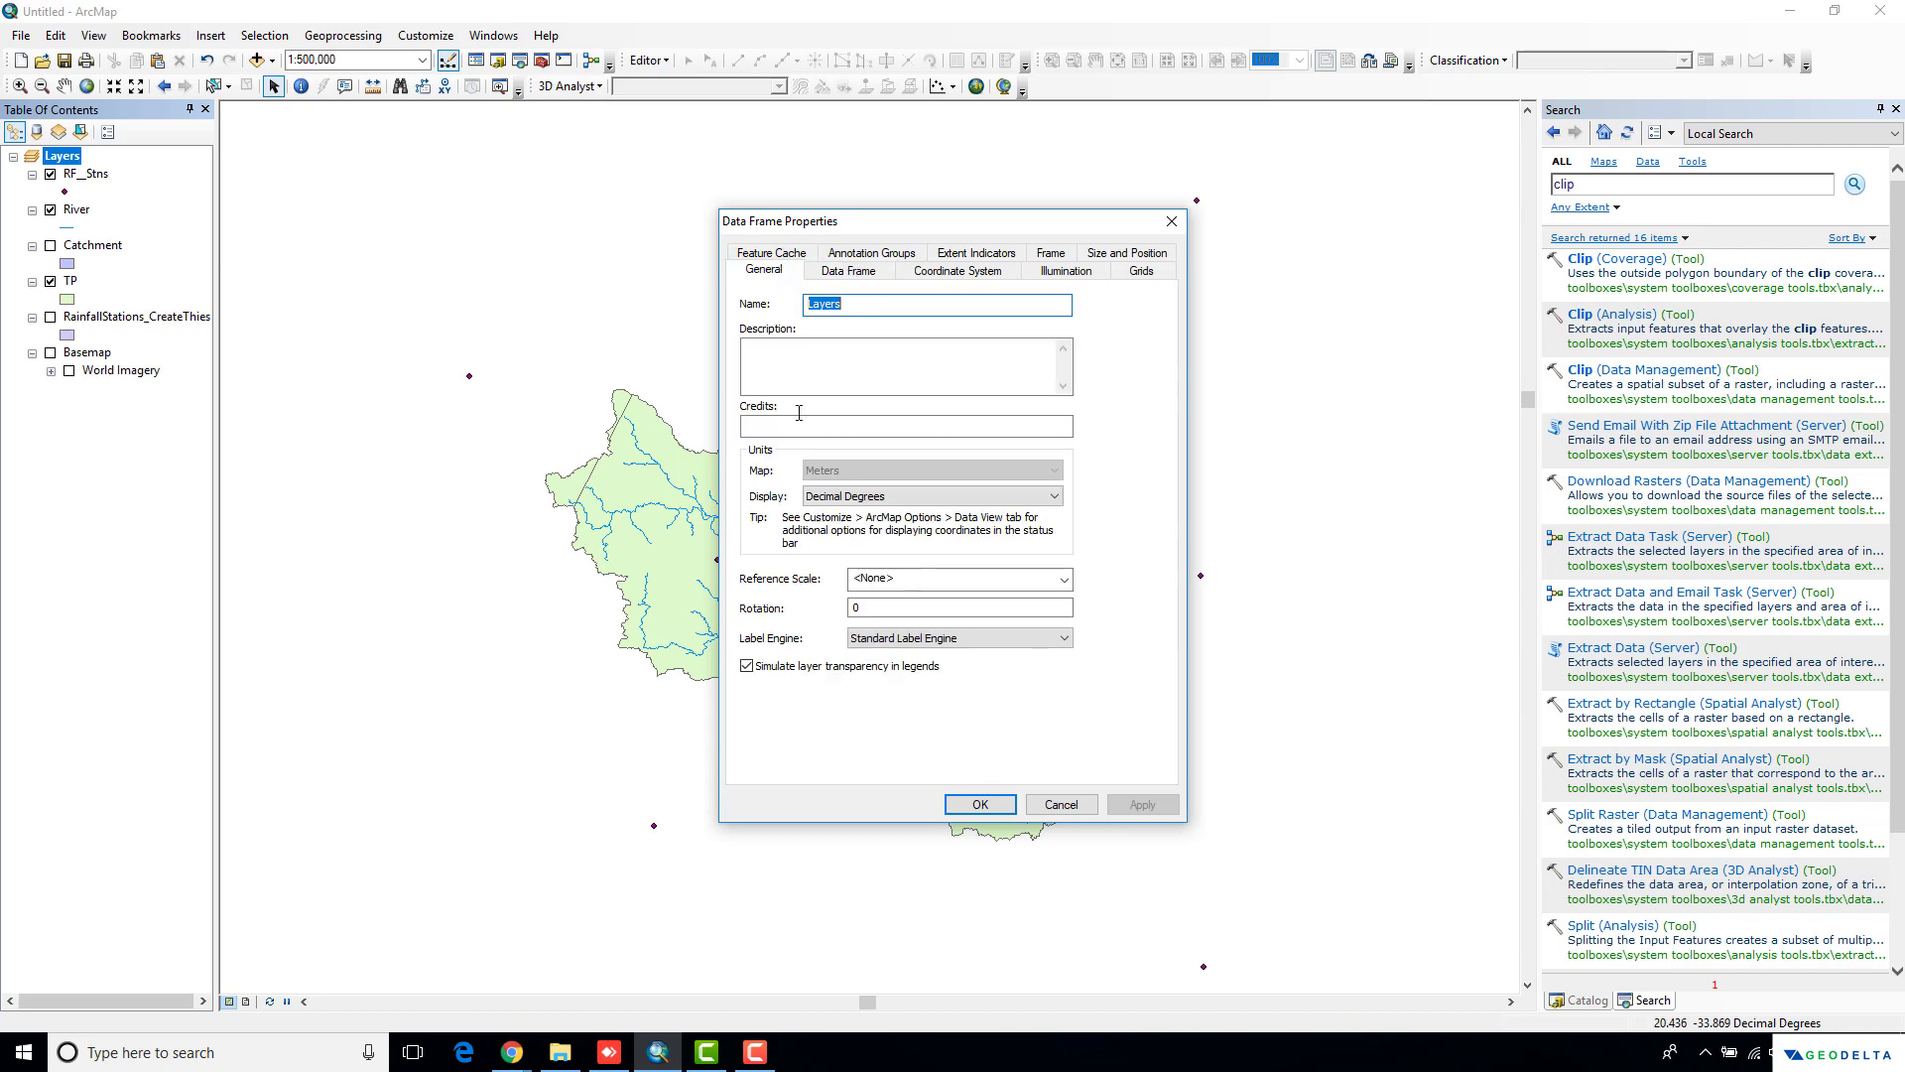
click(976, 499)
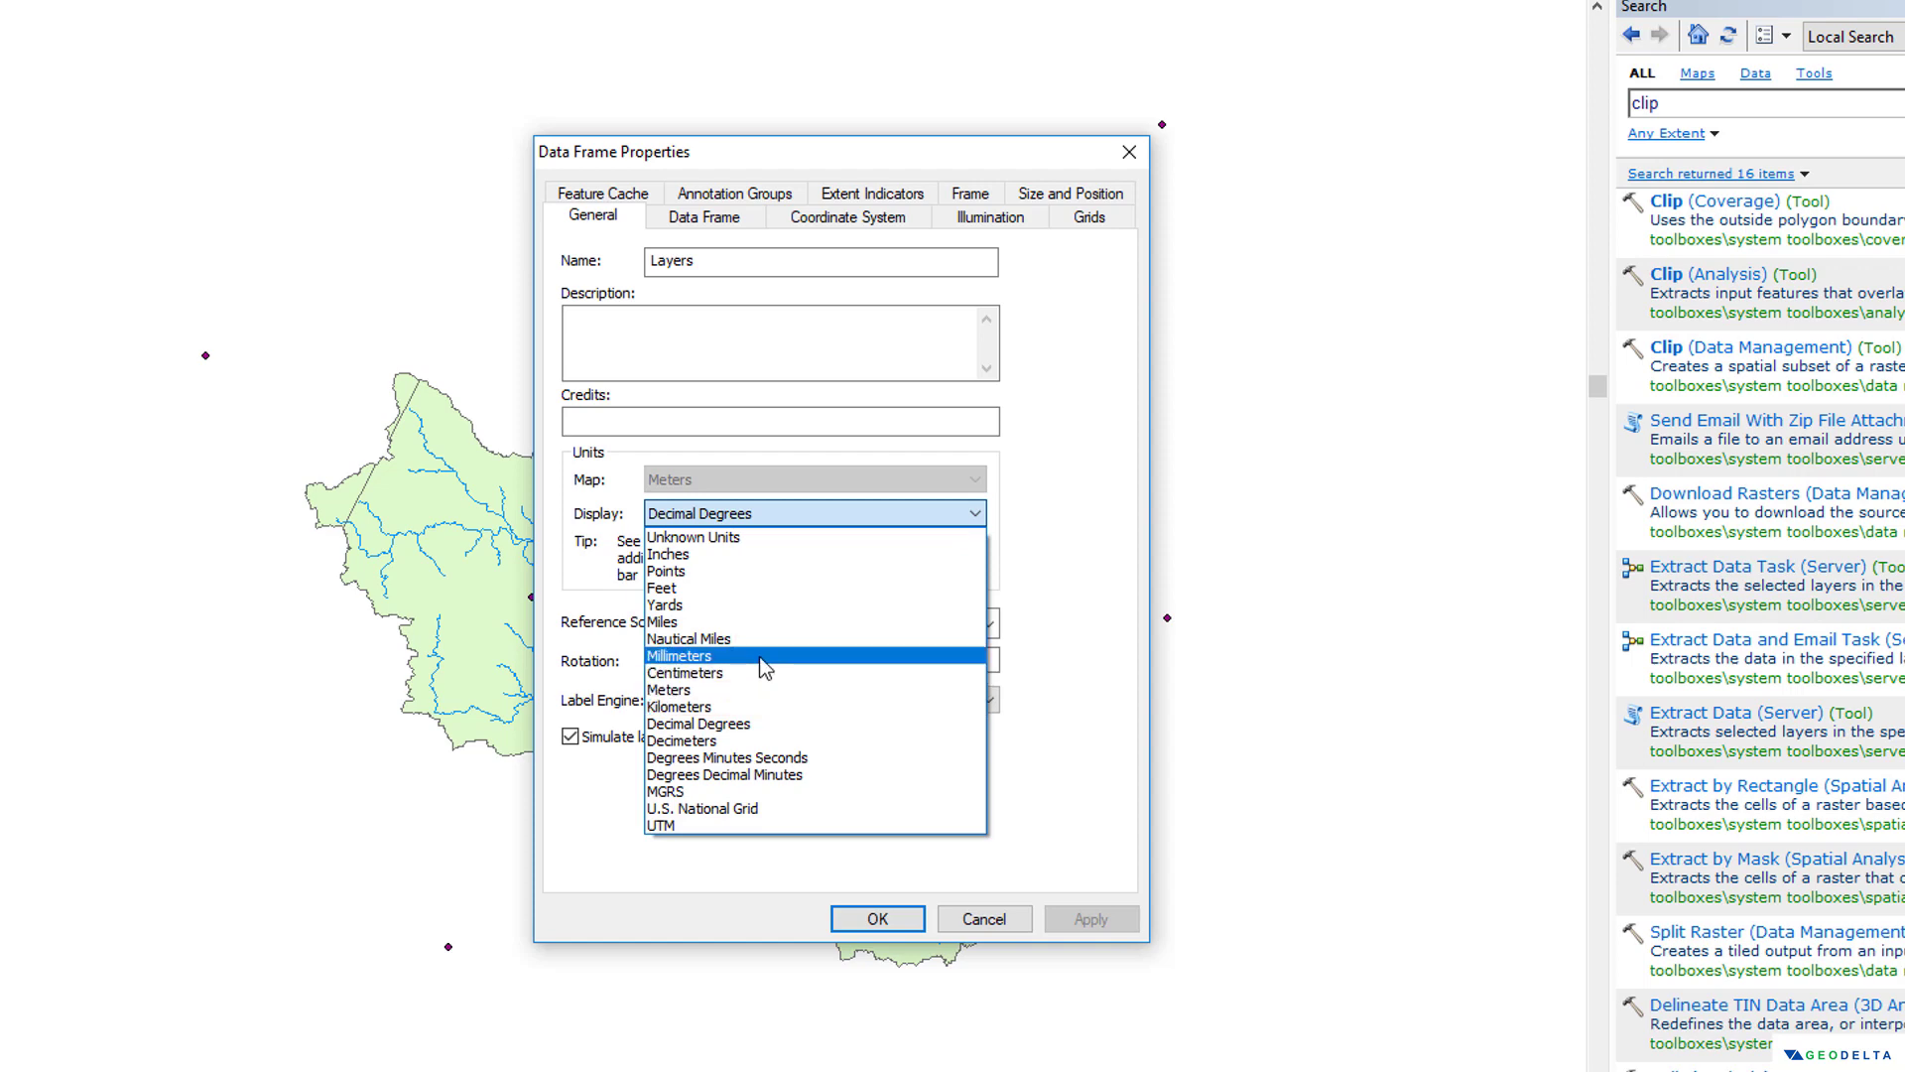
click(750, 689)
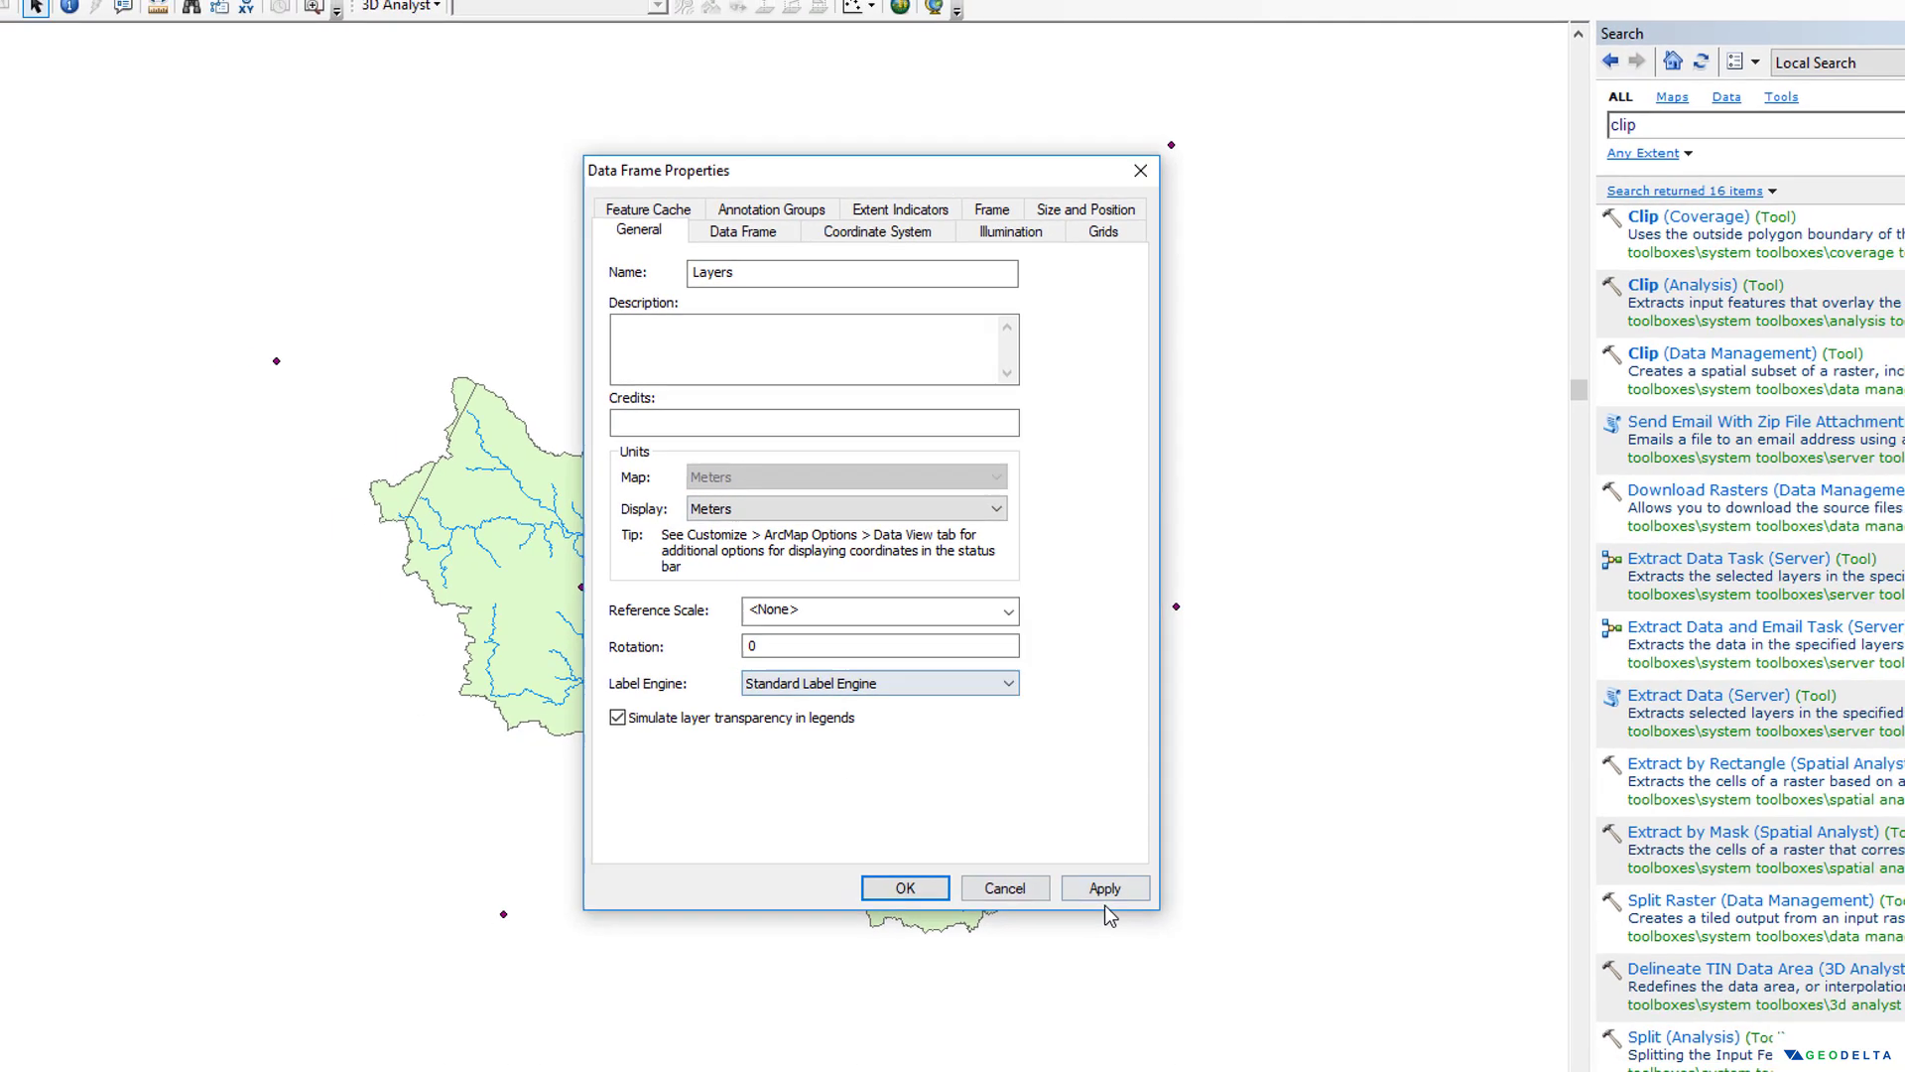
click(1090, 918)
click(834, 569)
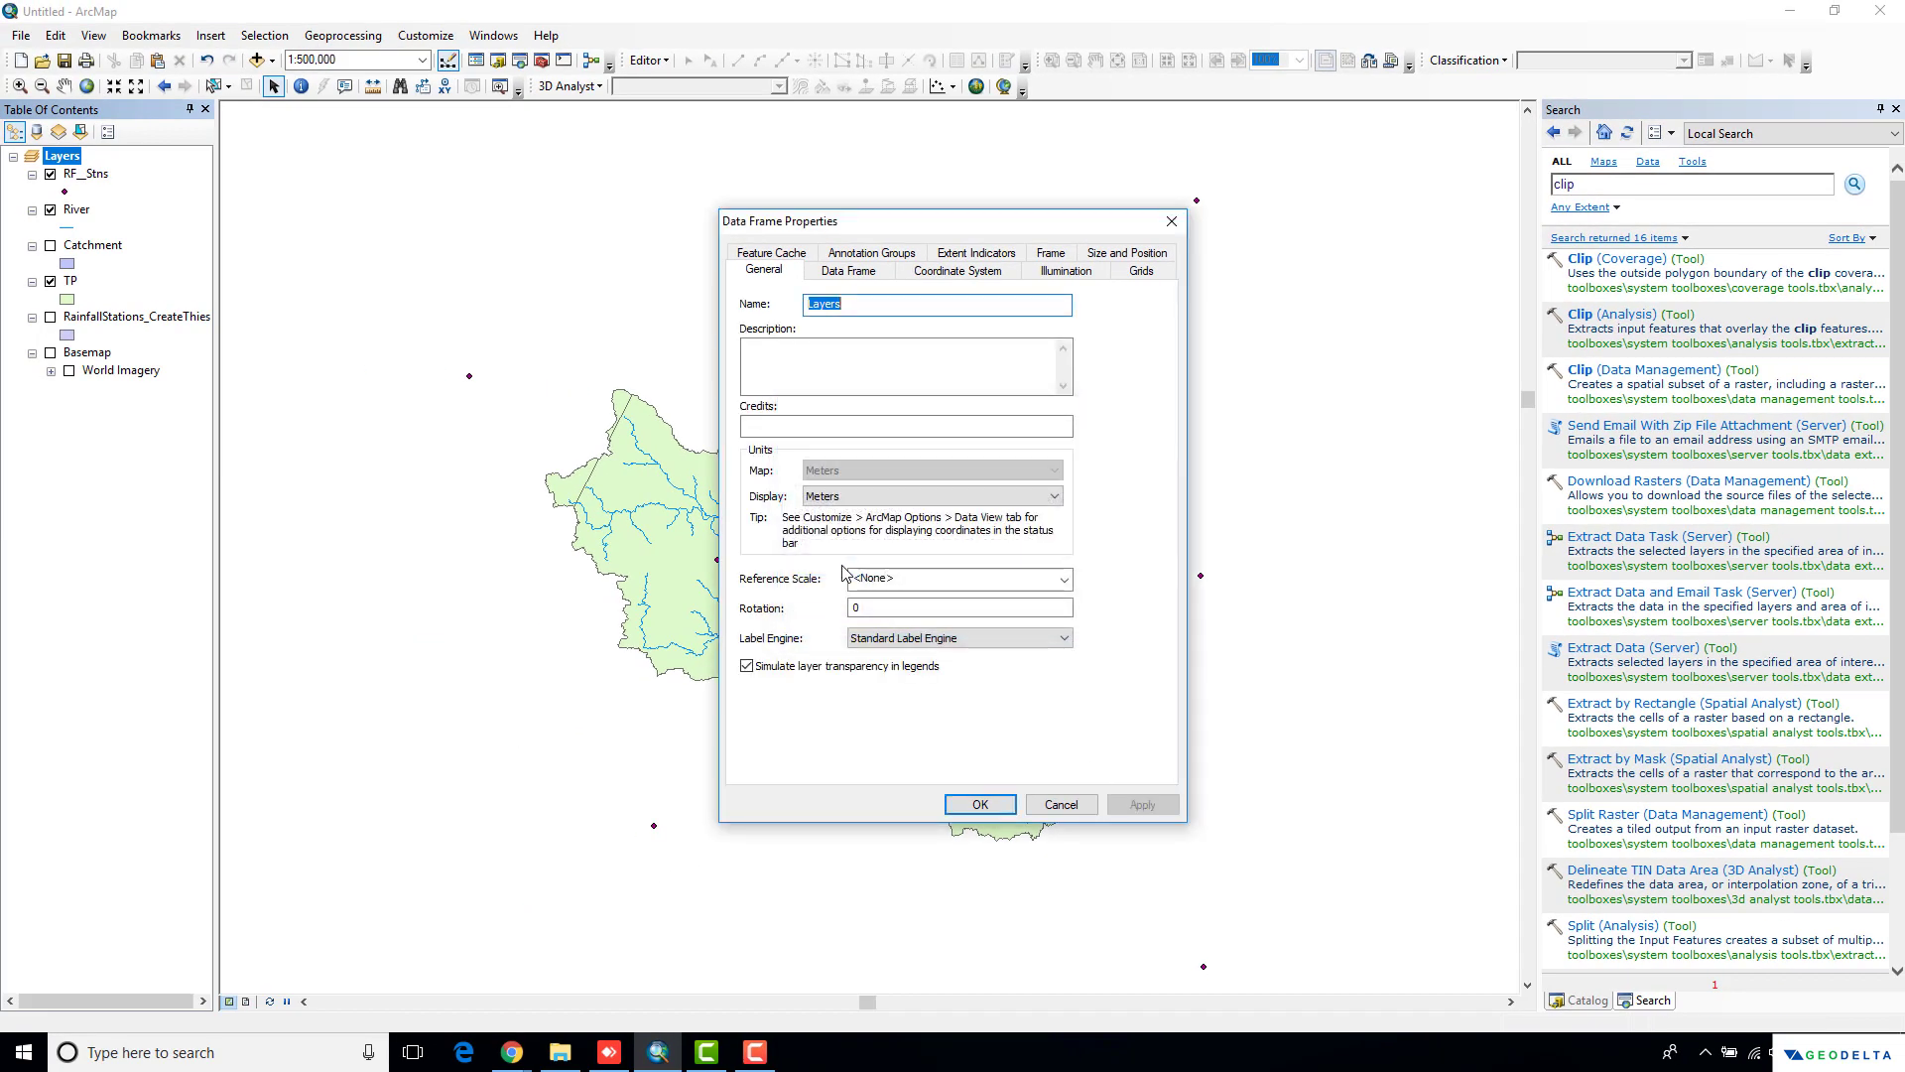
click(986, 806)
click(836, 692)
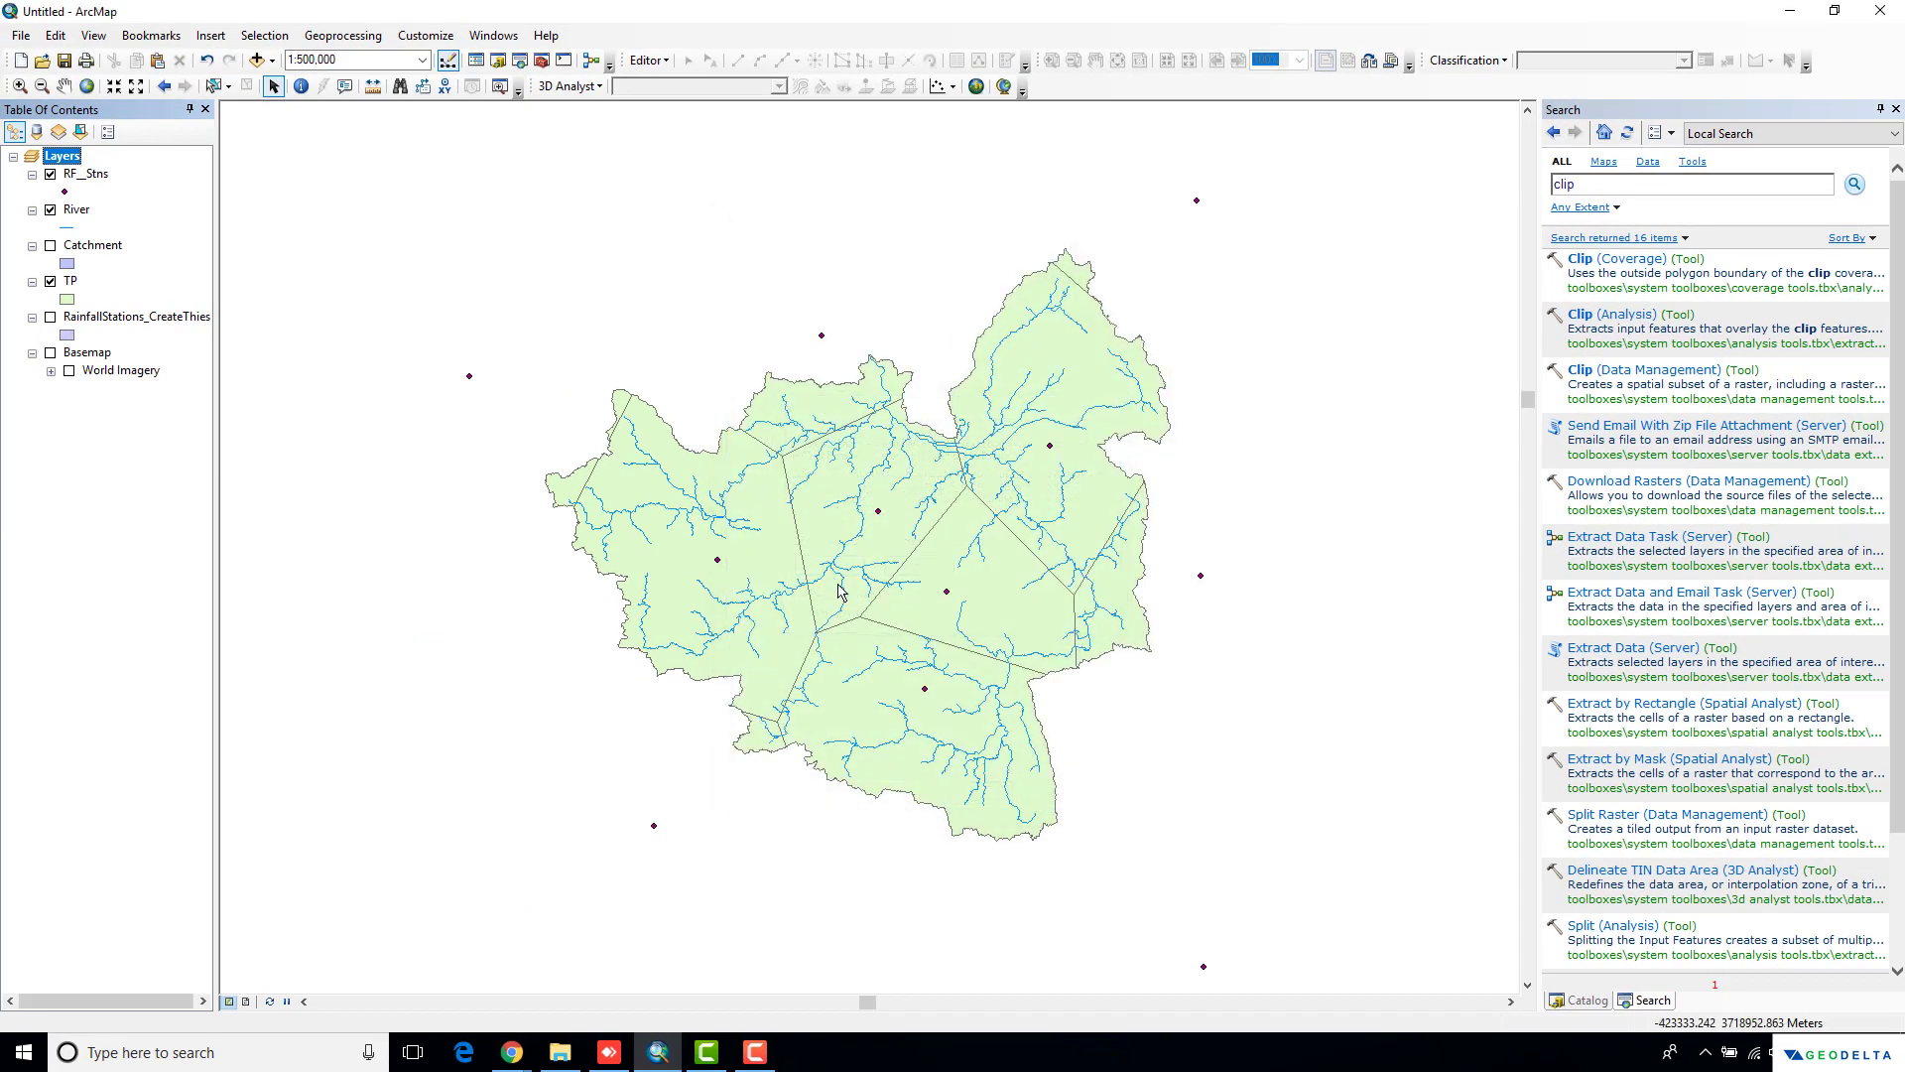
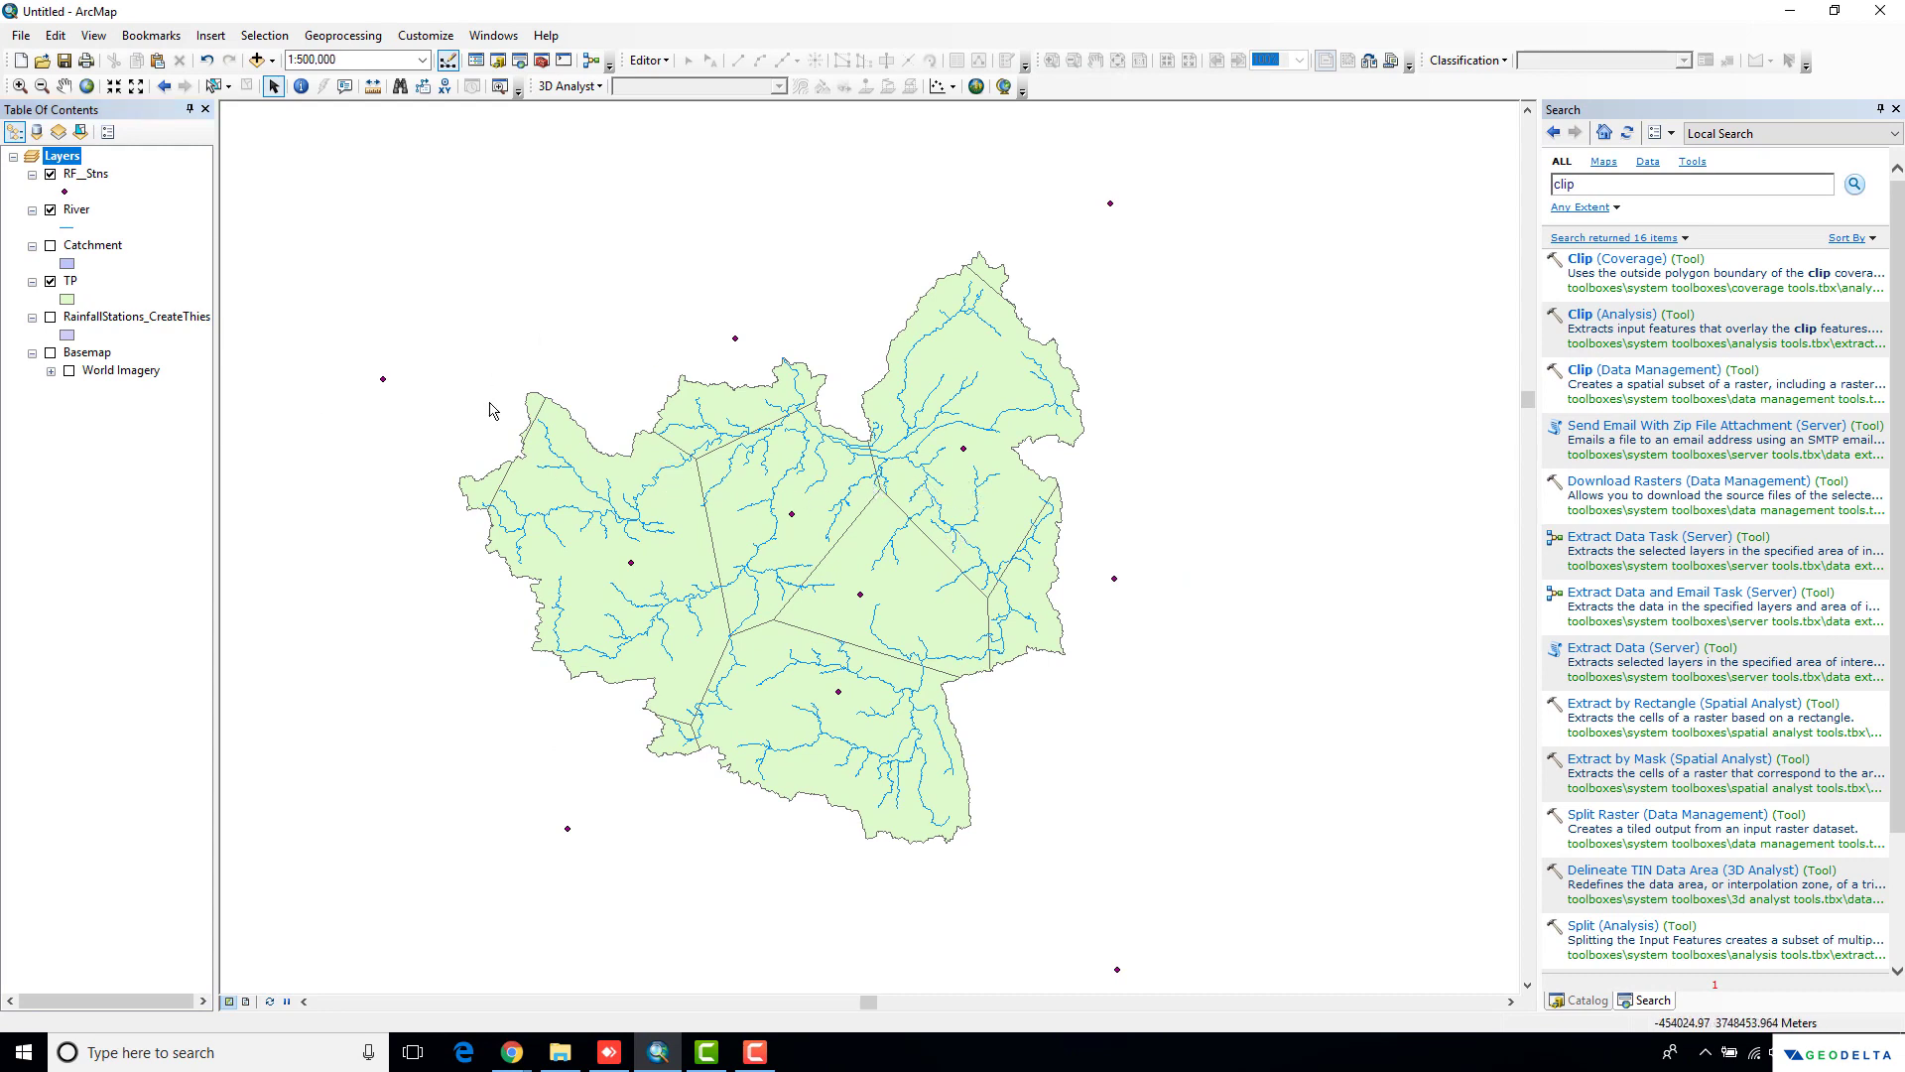
Symbolize the TP layer by unique values of OBJECTID, using a bright multicolour ramp and adding all values
right_click(70, 286)
click(104, 815)
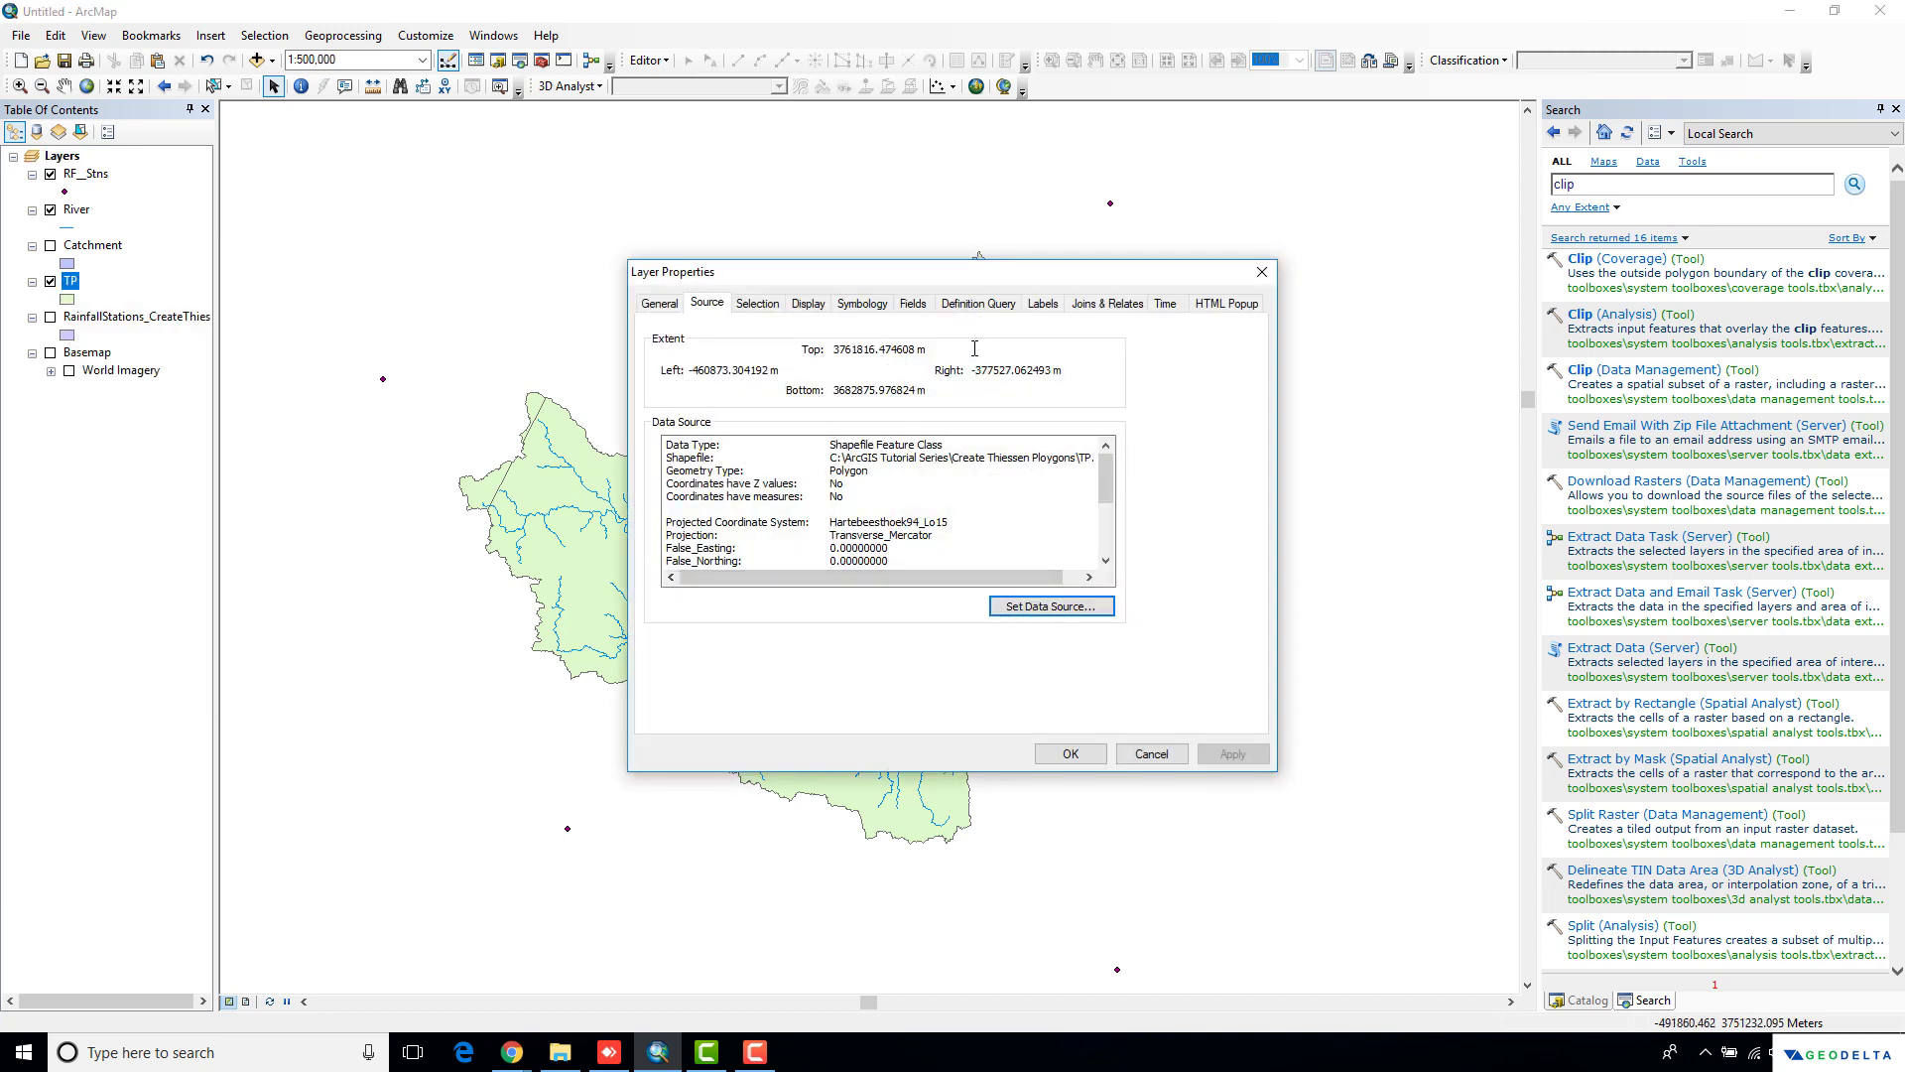
click(1044, 304)
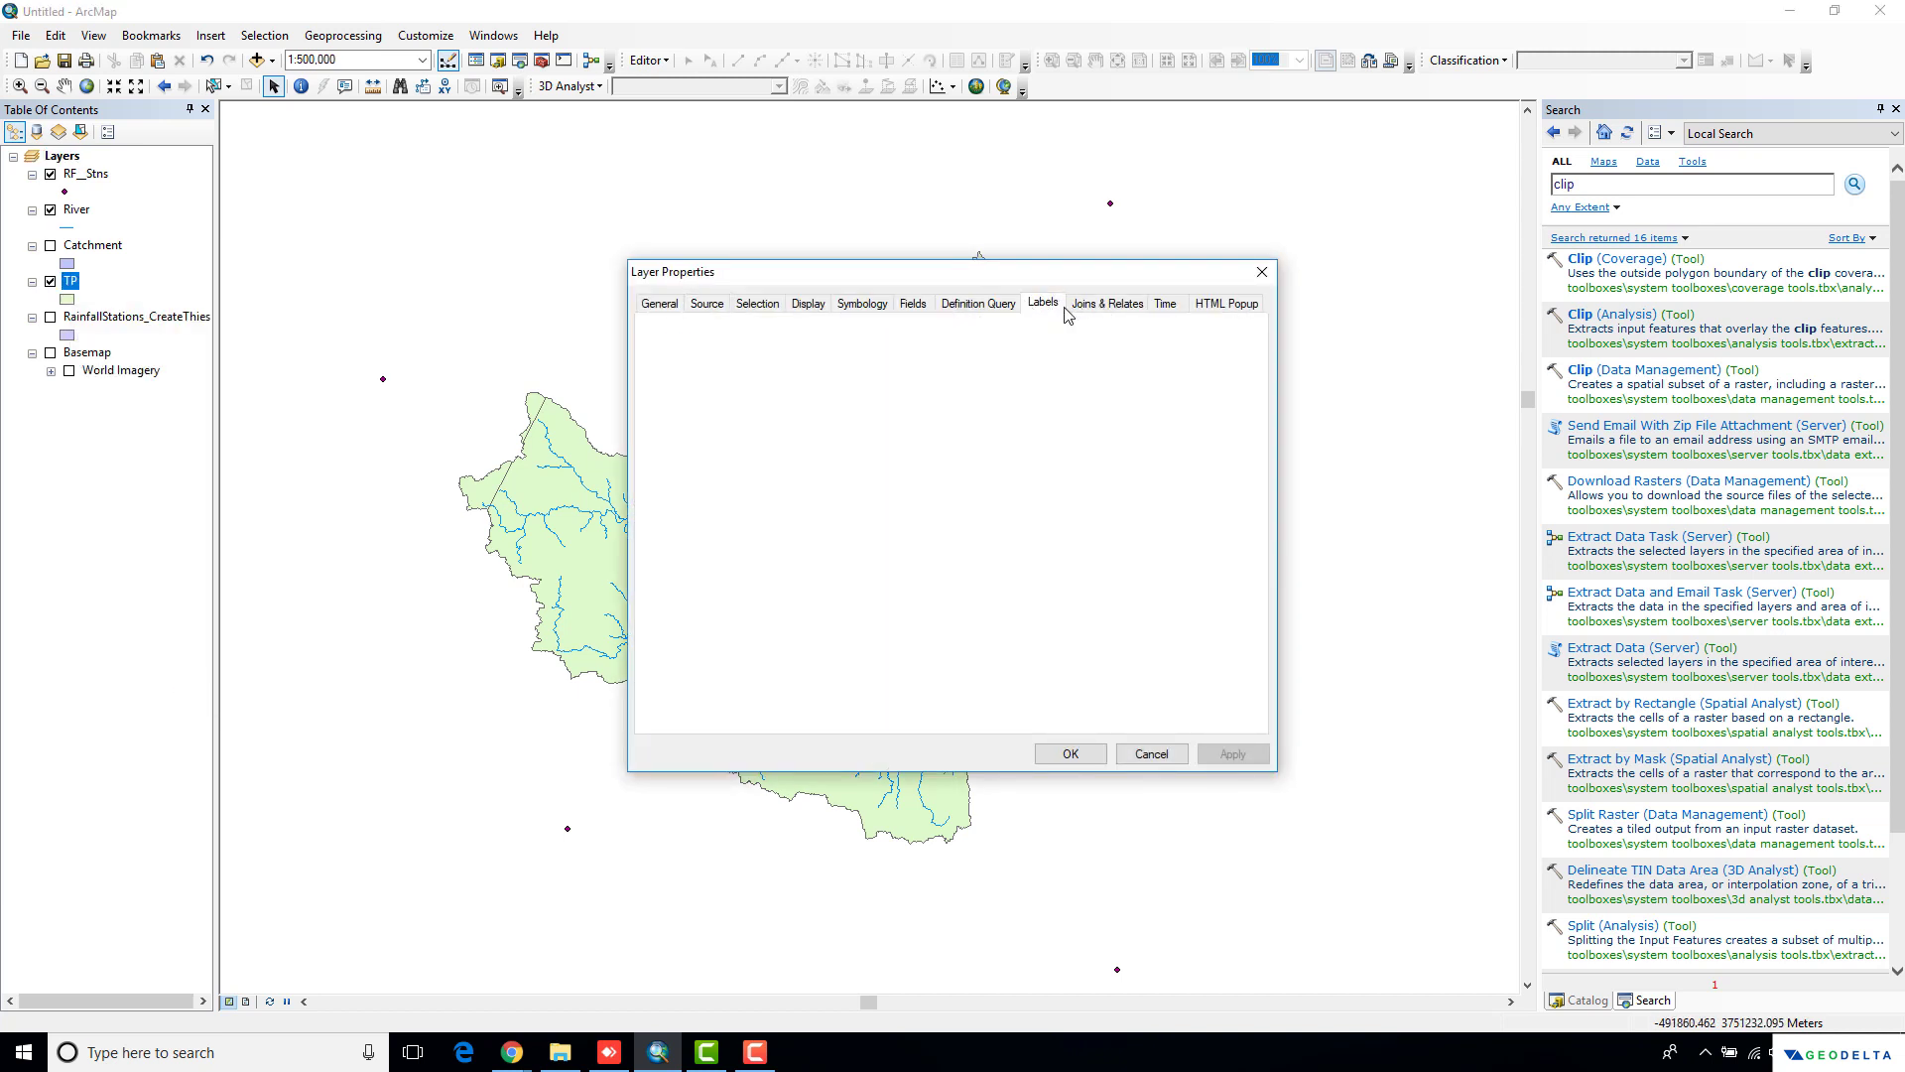
click(882, 310)
click(675, 373)
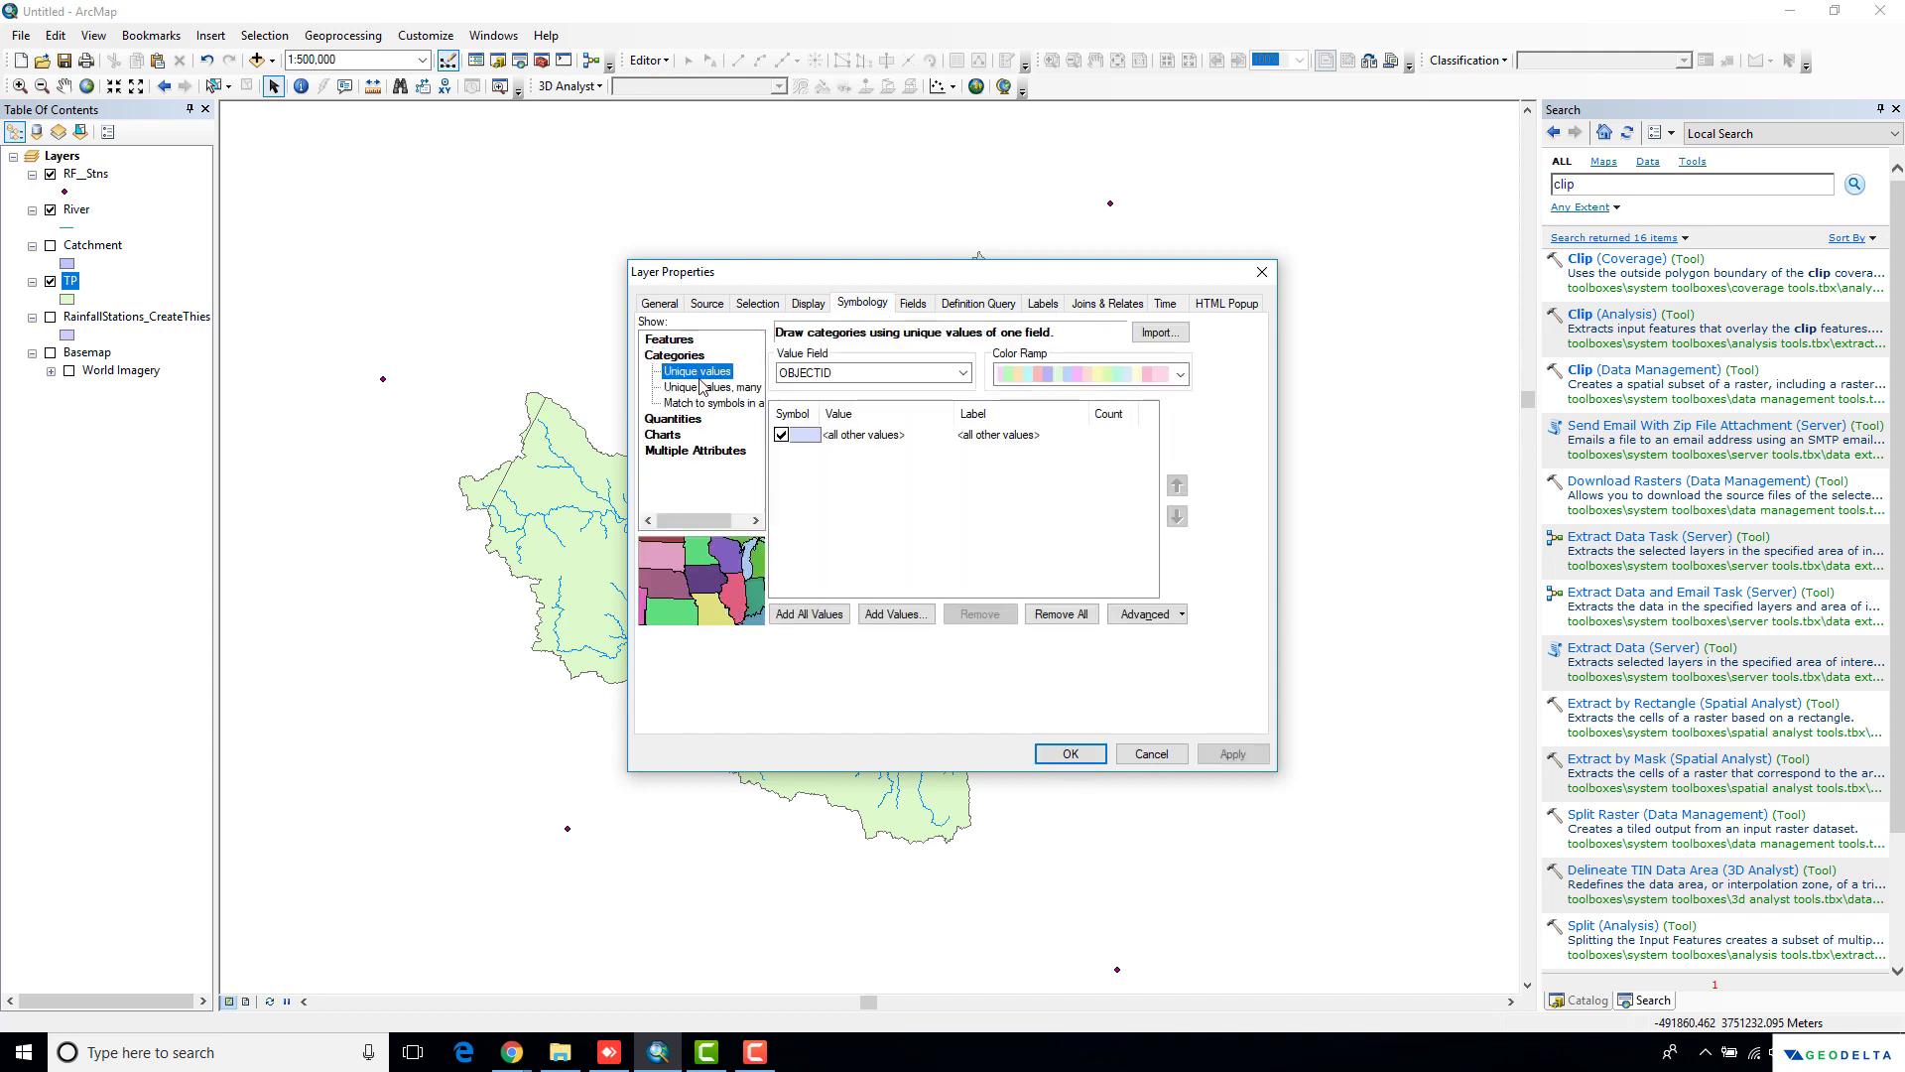
click(1181, 373)
scroll(1184, 395, up, 2)
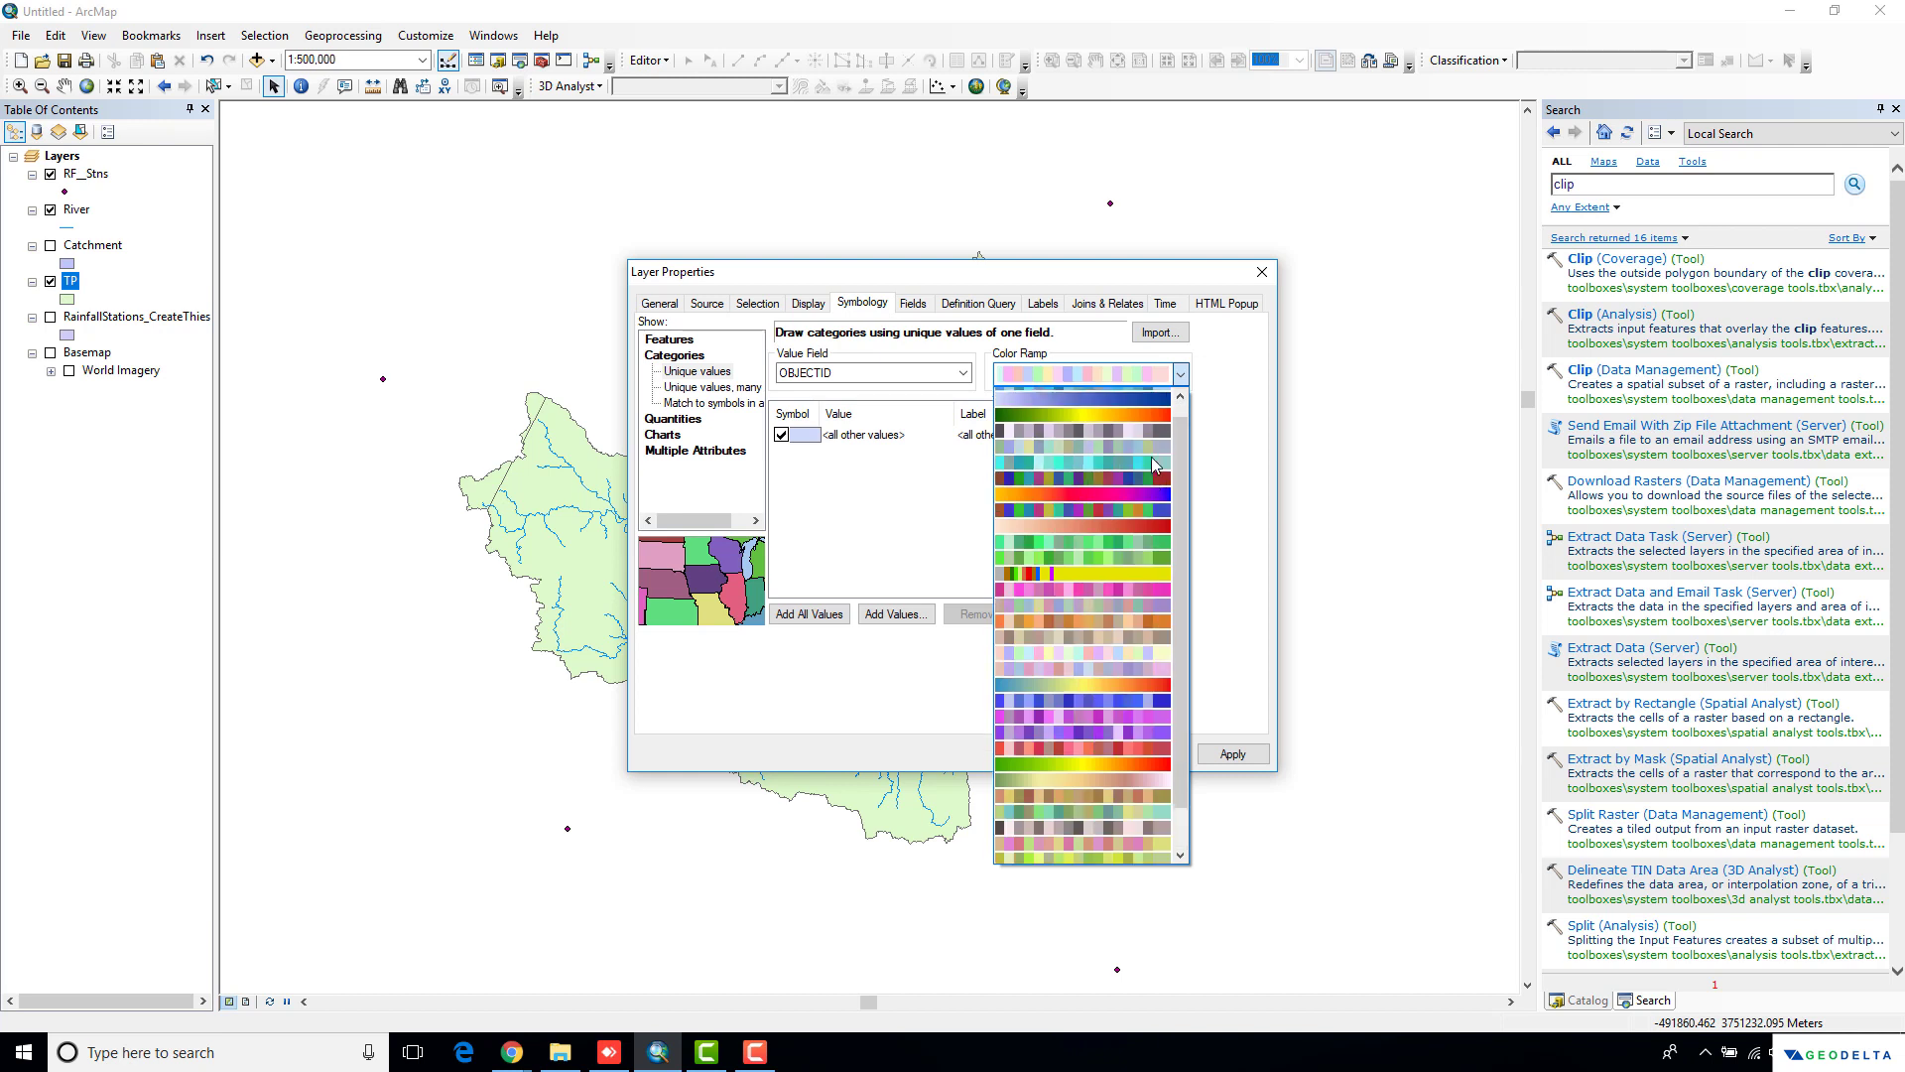
click(1121, 401)
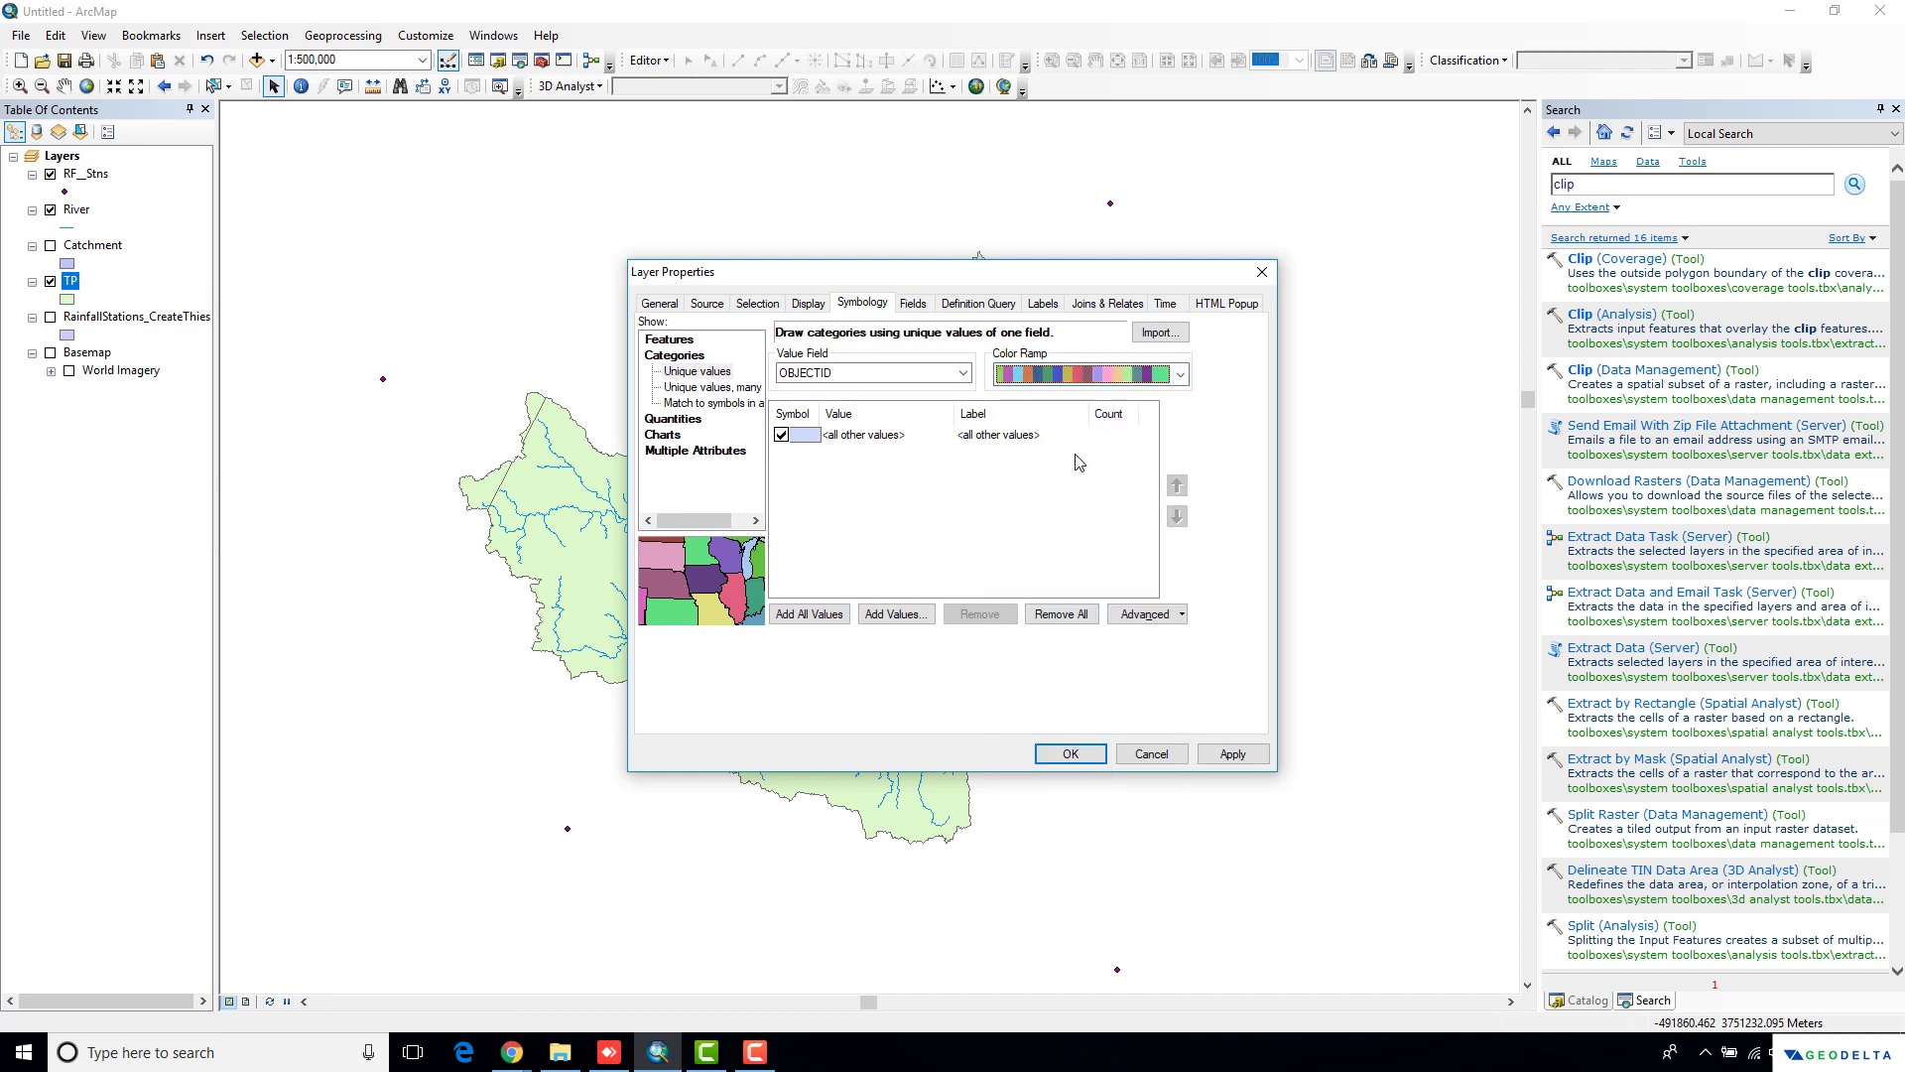
click(828, 613)
click(1233, 755)
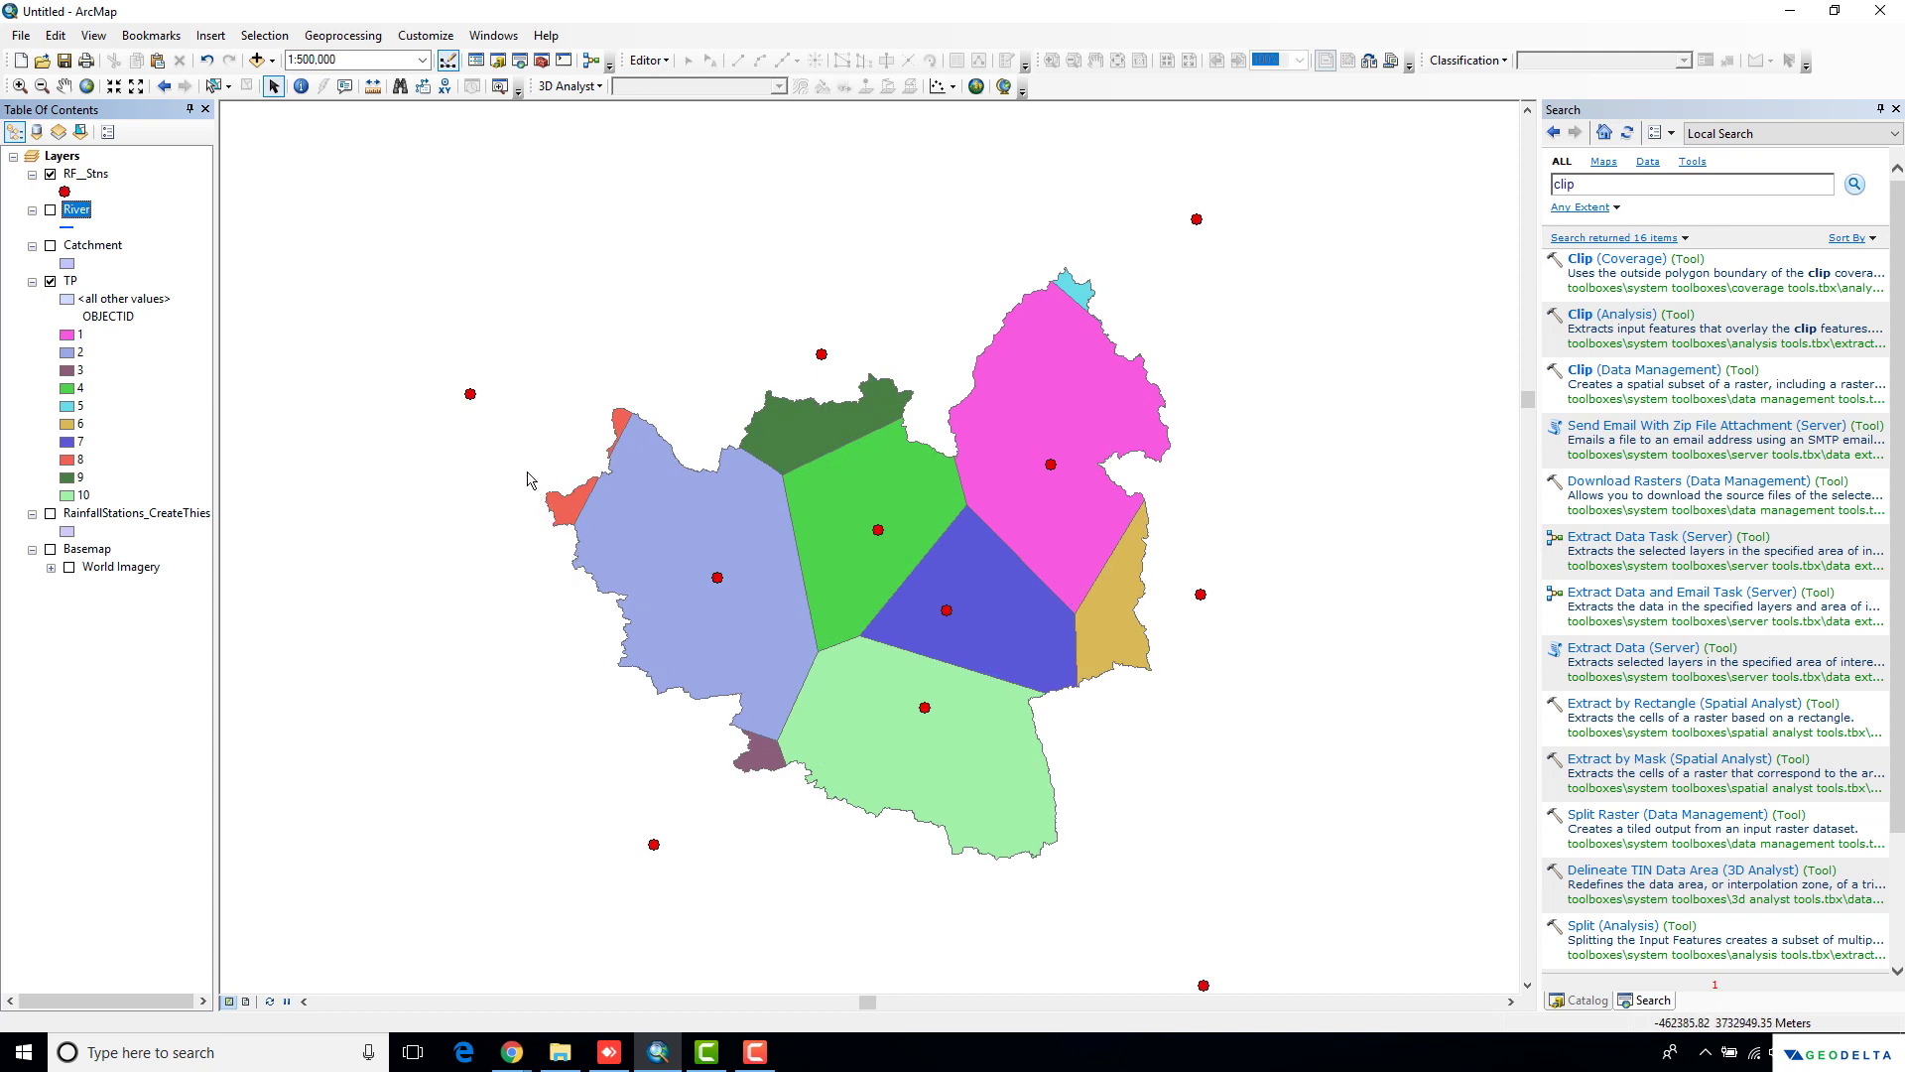
Open the TP attribute table as a floating window and examine its FID and Shape_Area columns
right_click(74, 286)
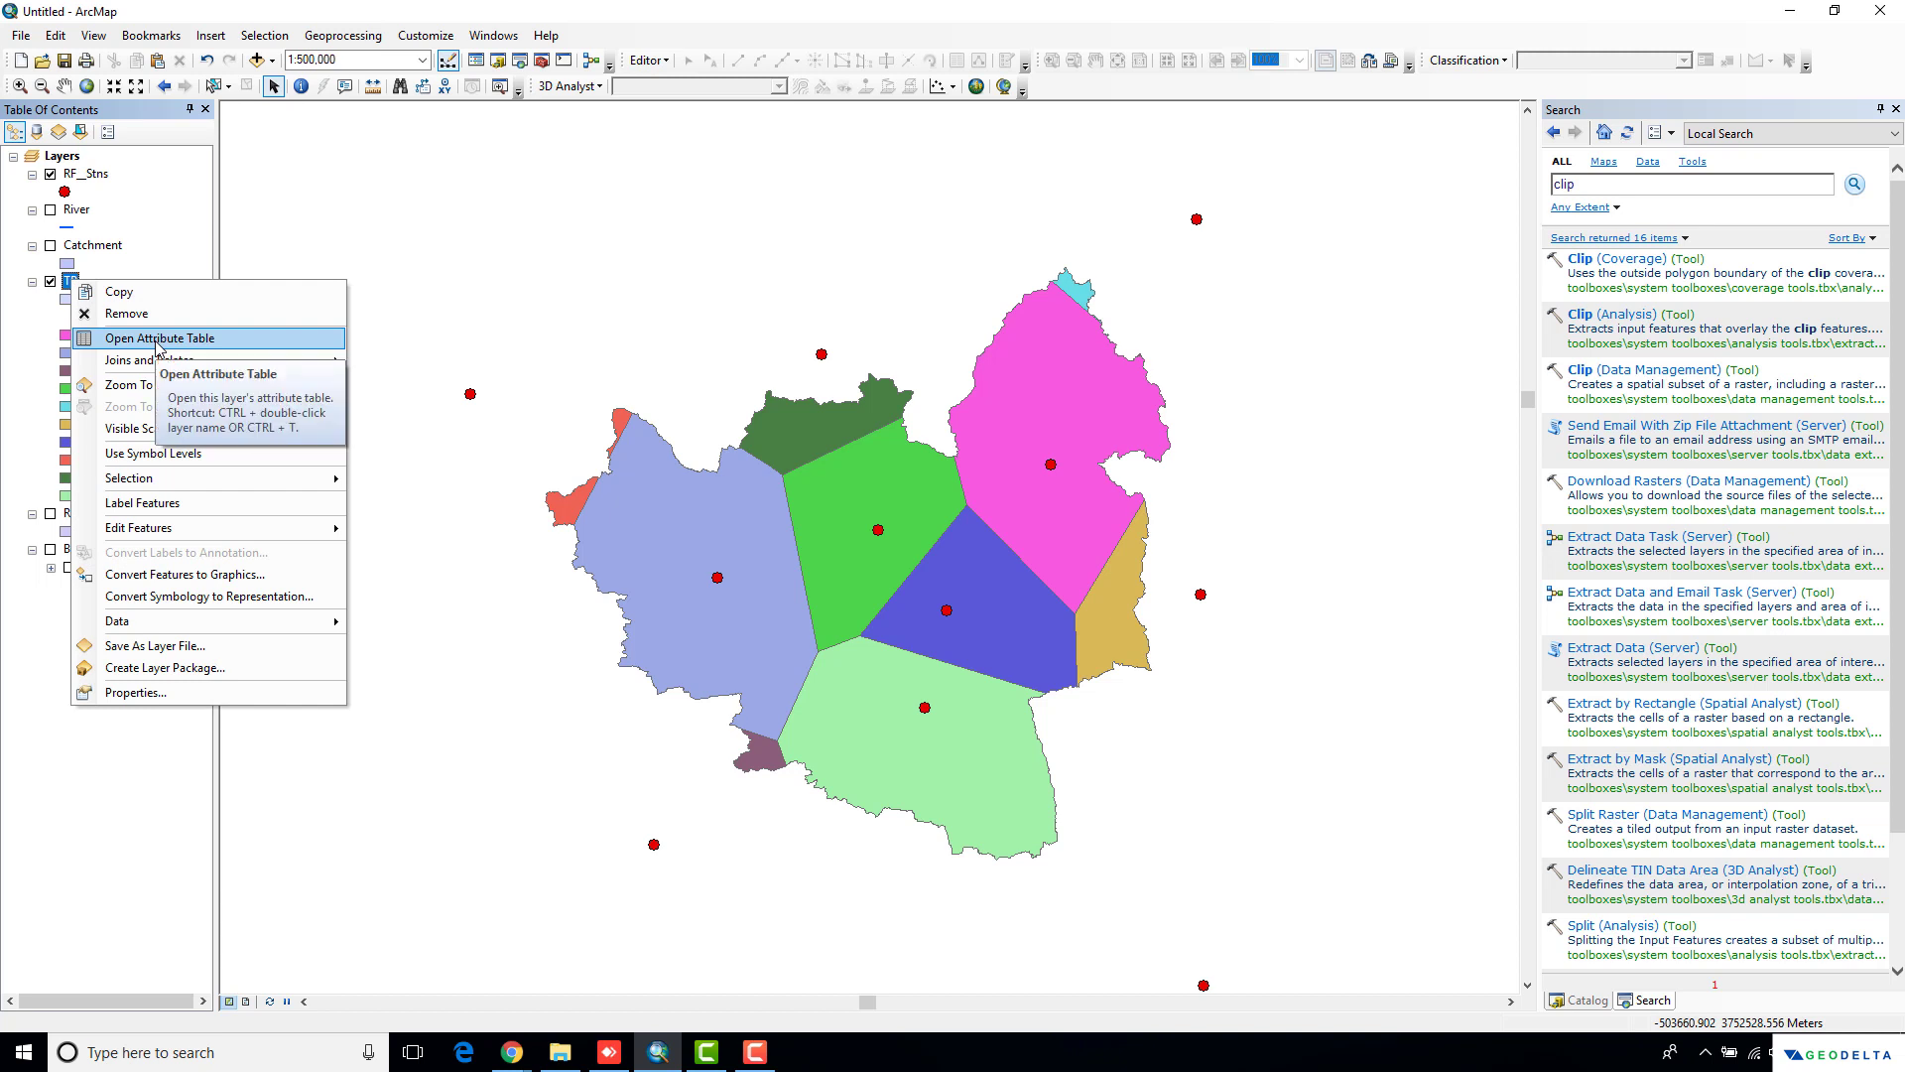
click(157, 338)
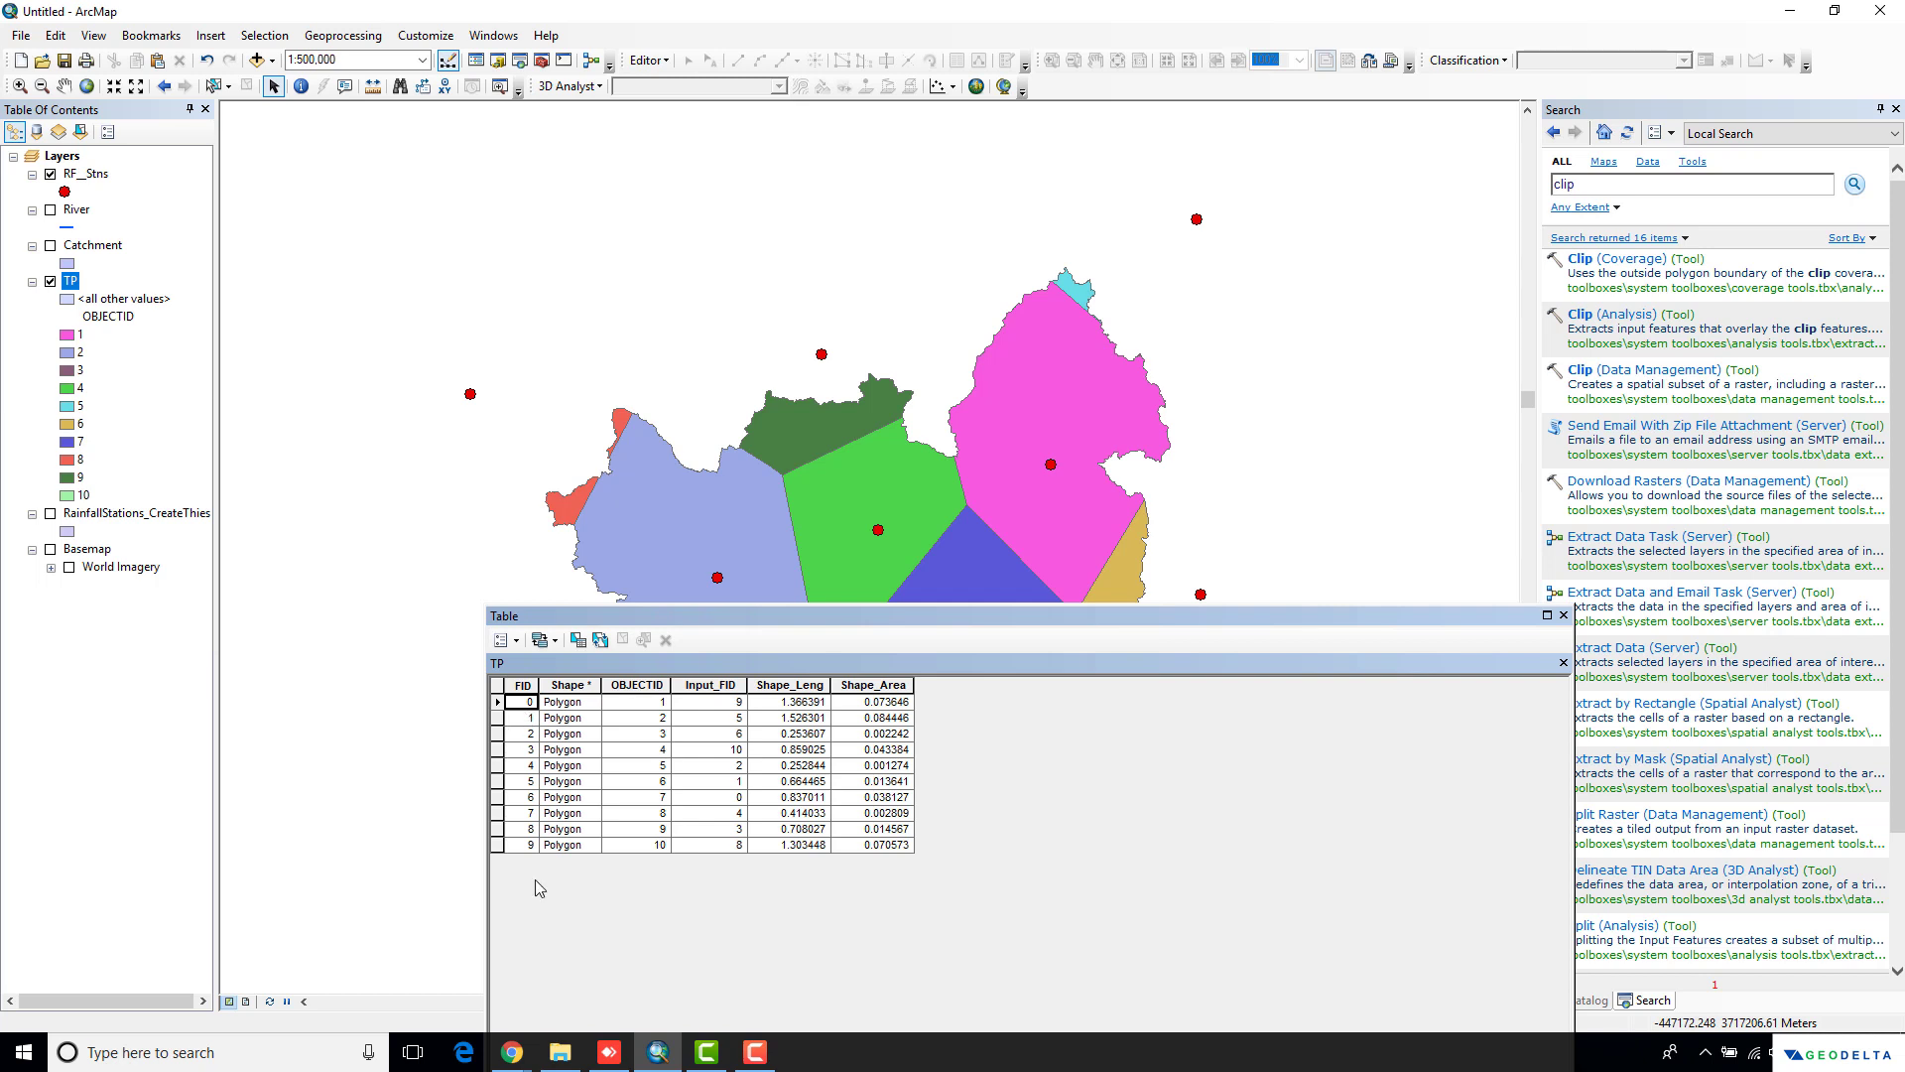
click(520, 685)
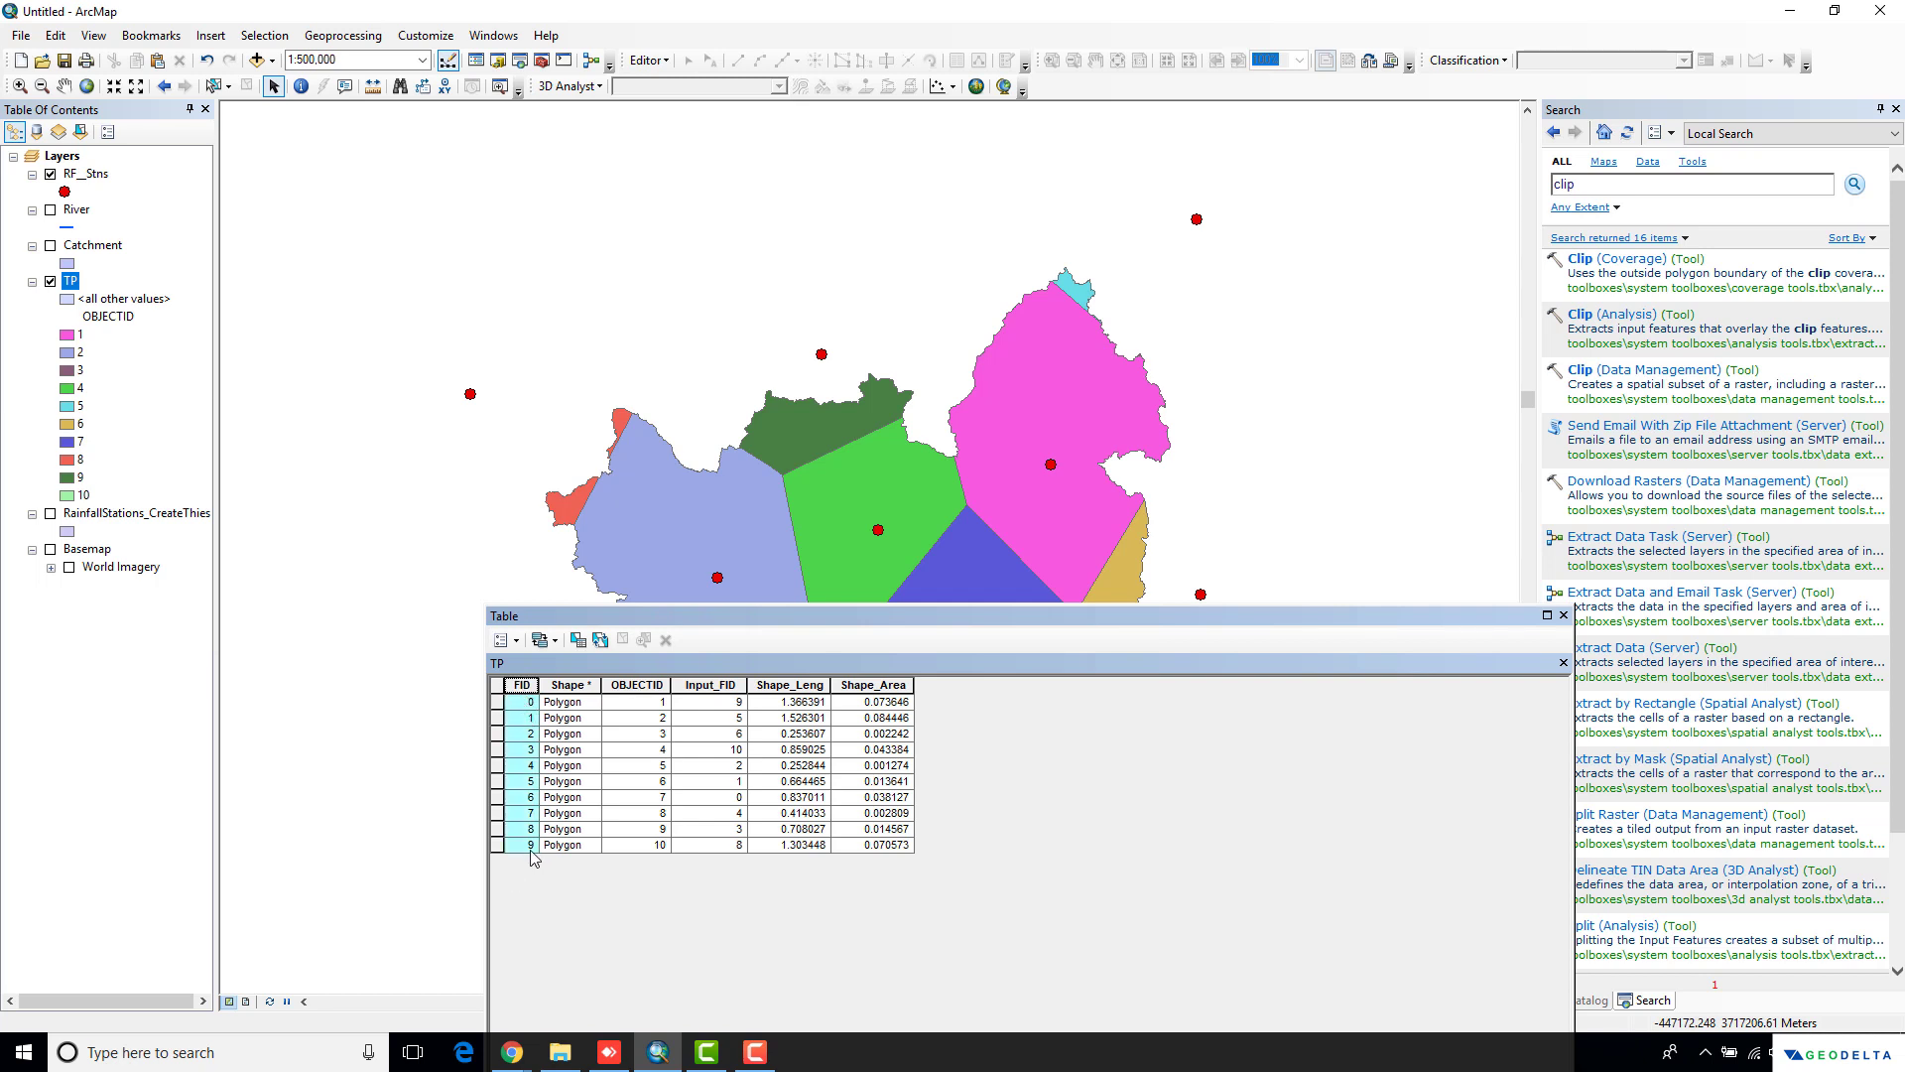
click(887, 683)
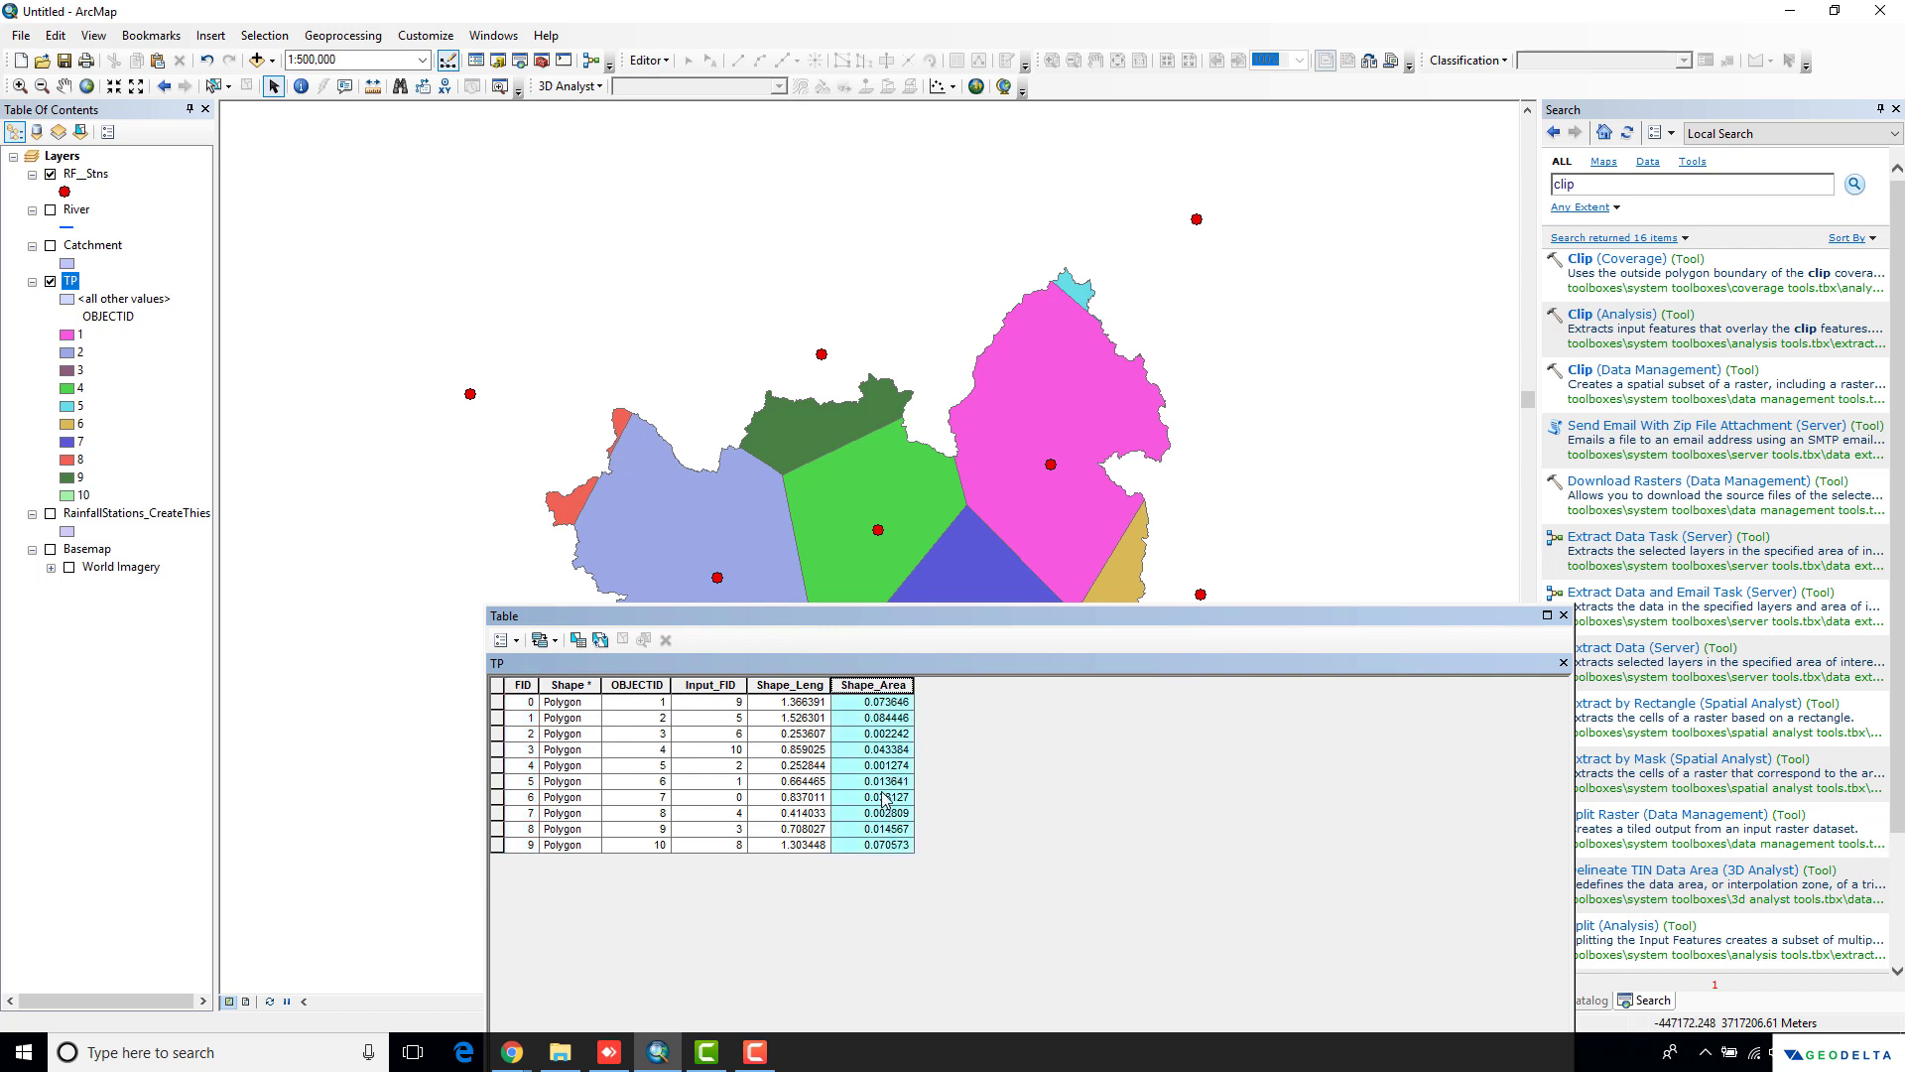
double_click(933, 618)
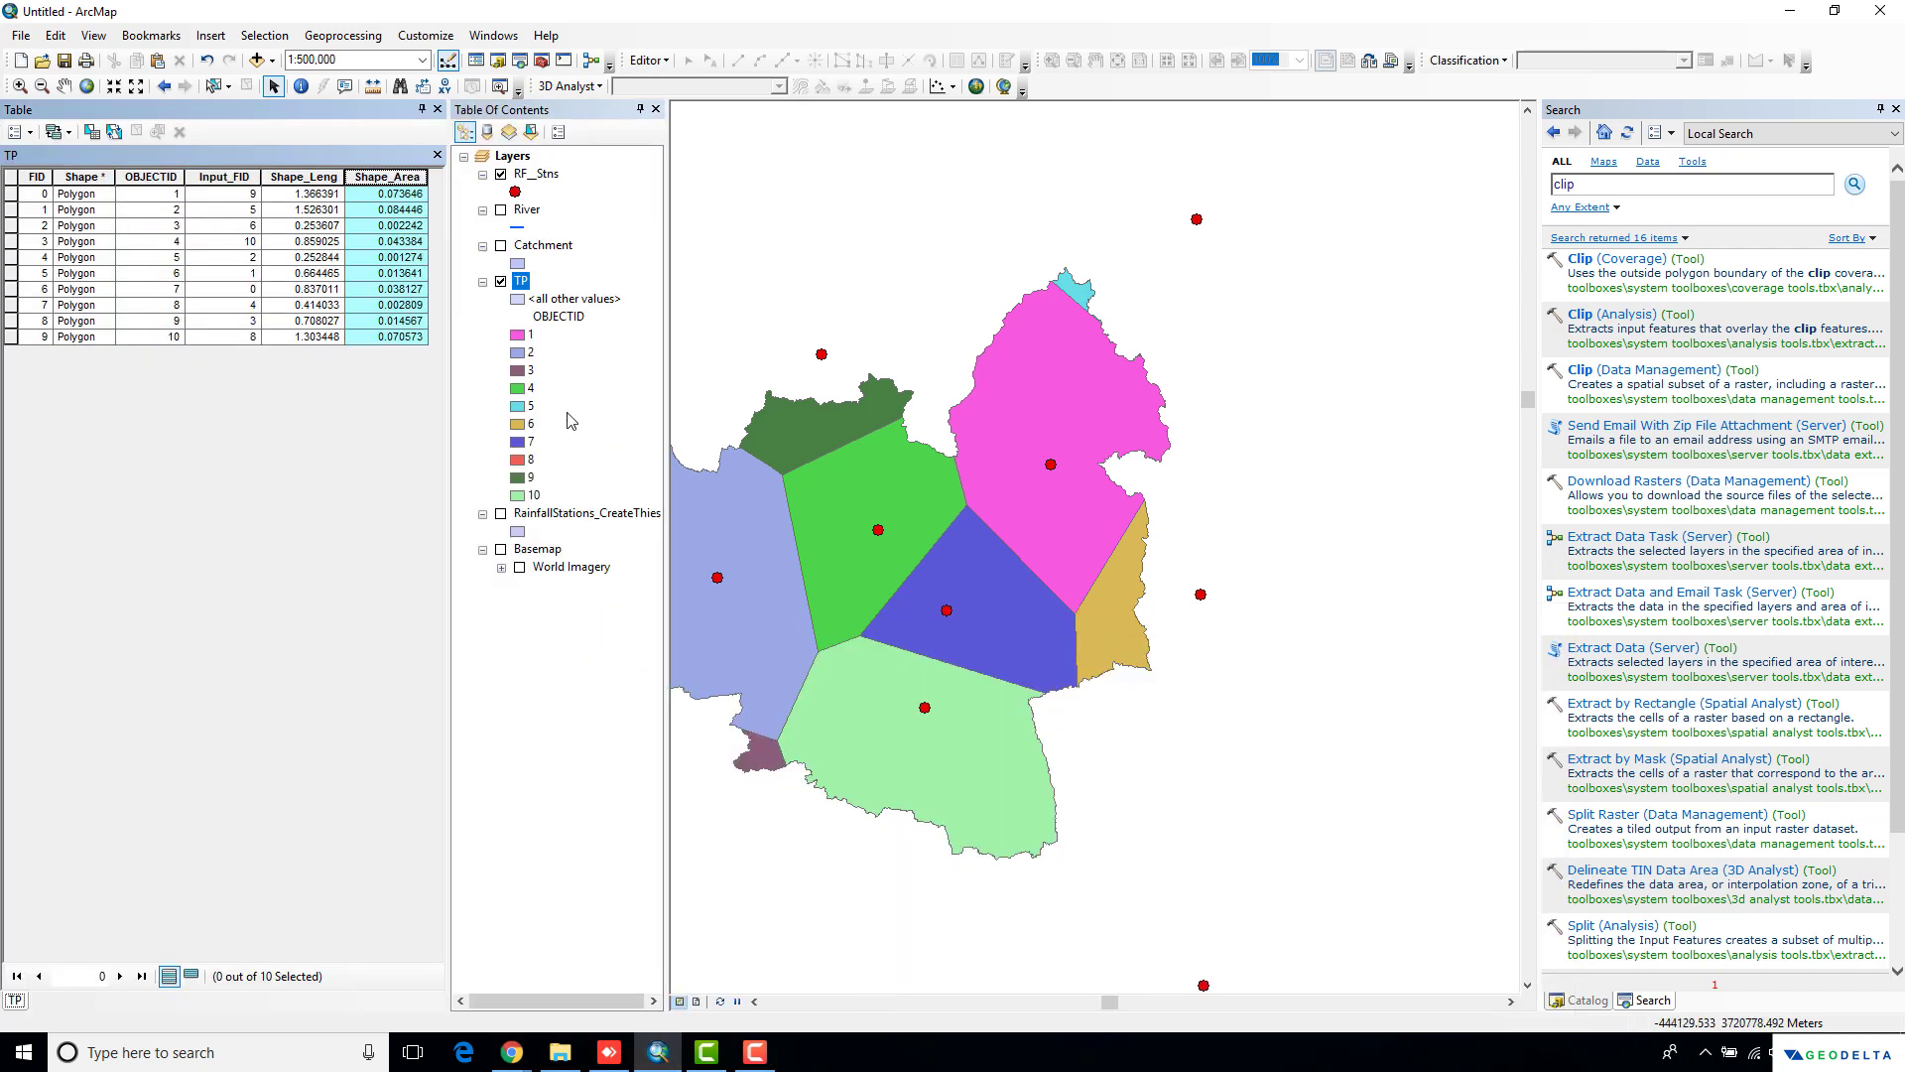
drag(380, 121, 754, 506)
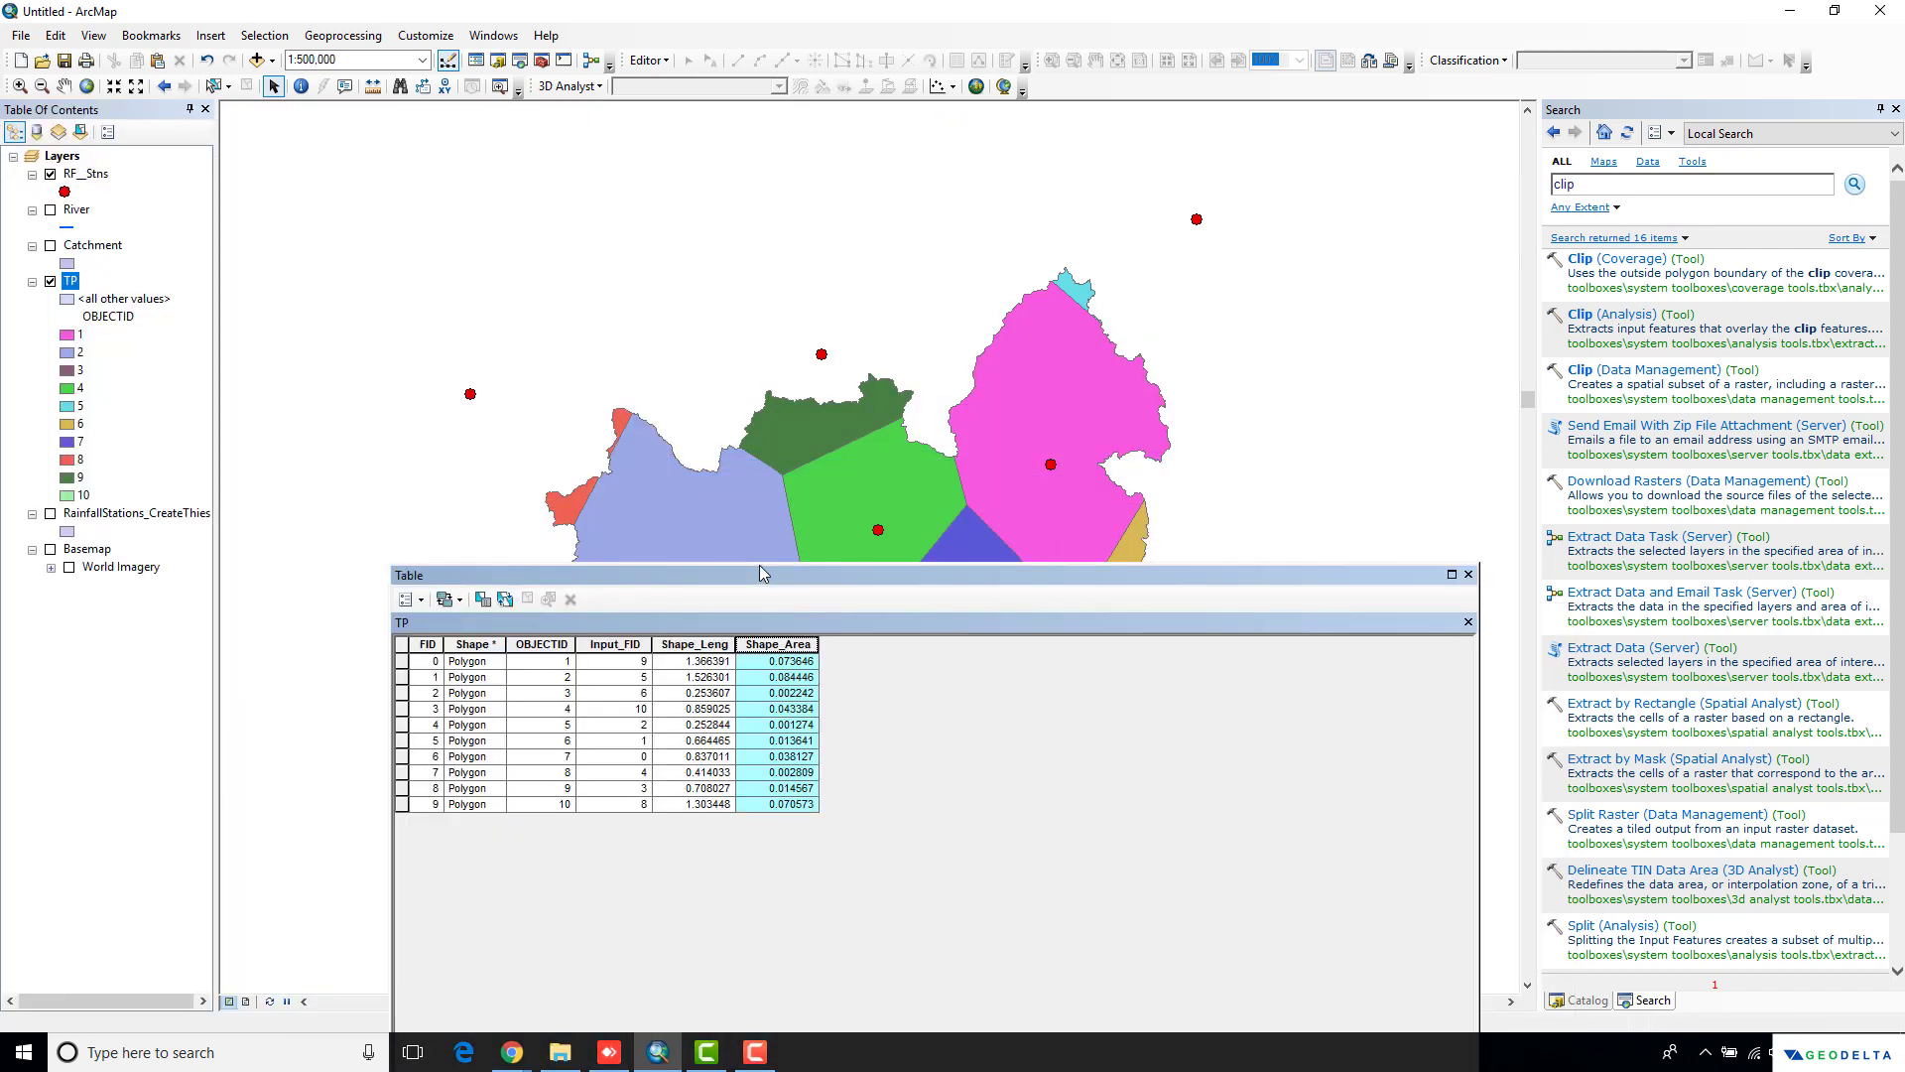
Add a field named Area of type Double to the TP attribute table
click(409, 599)
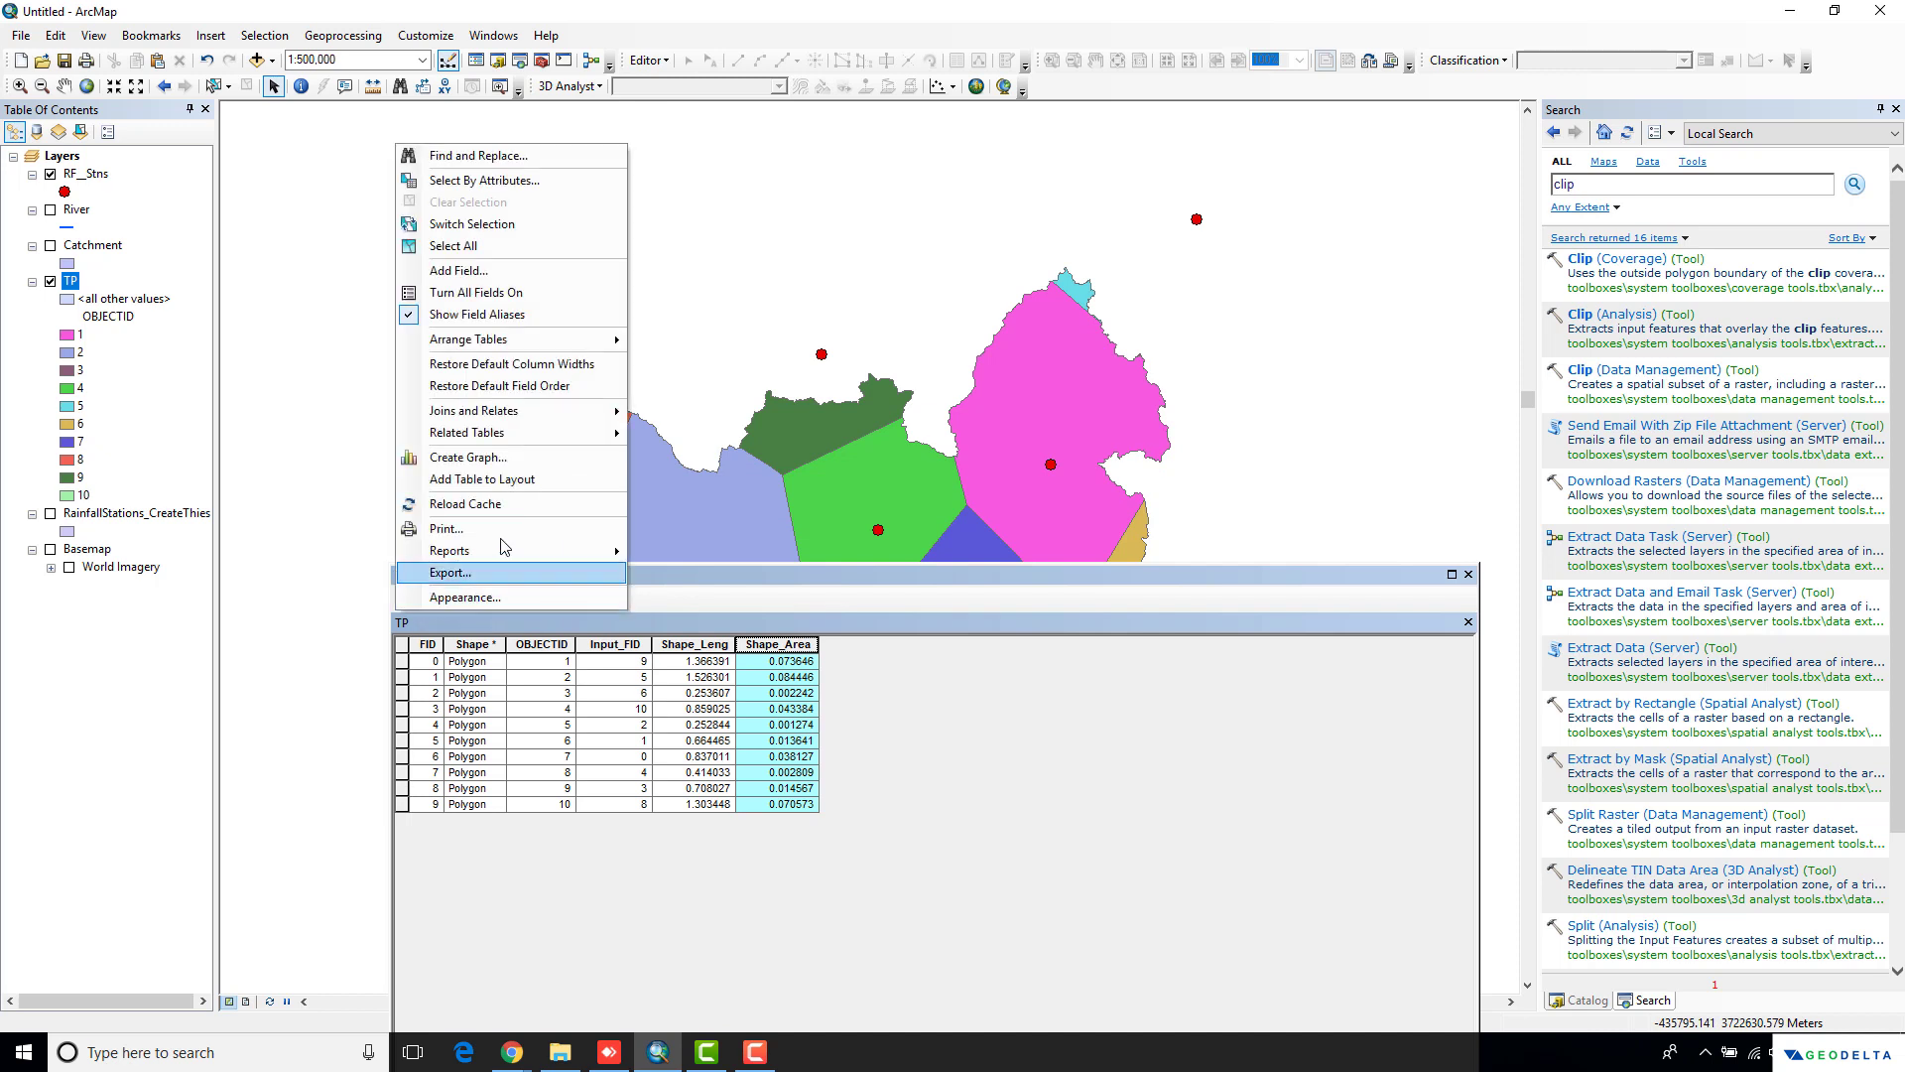
click(523, 271)
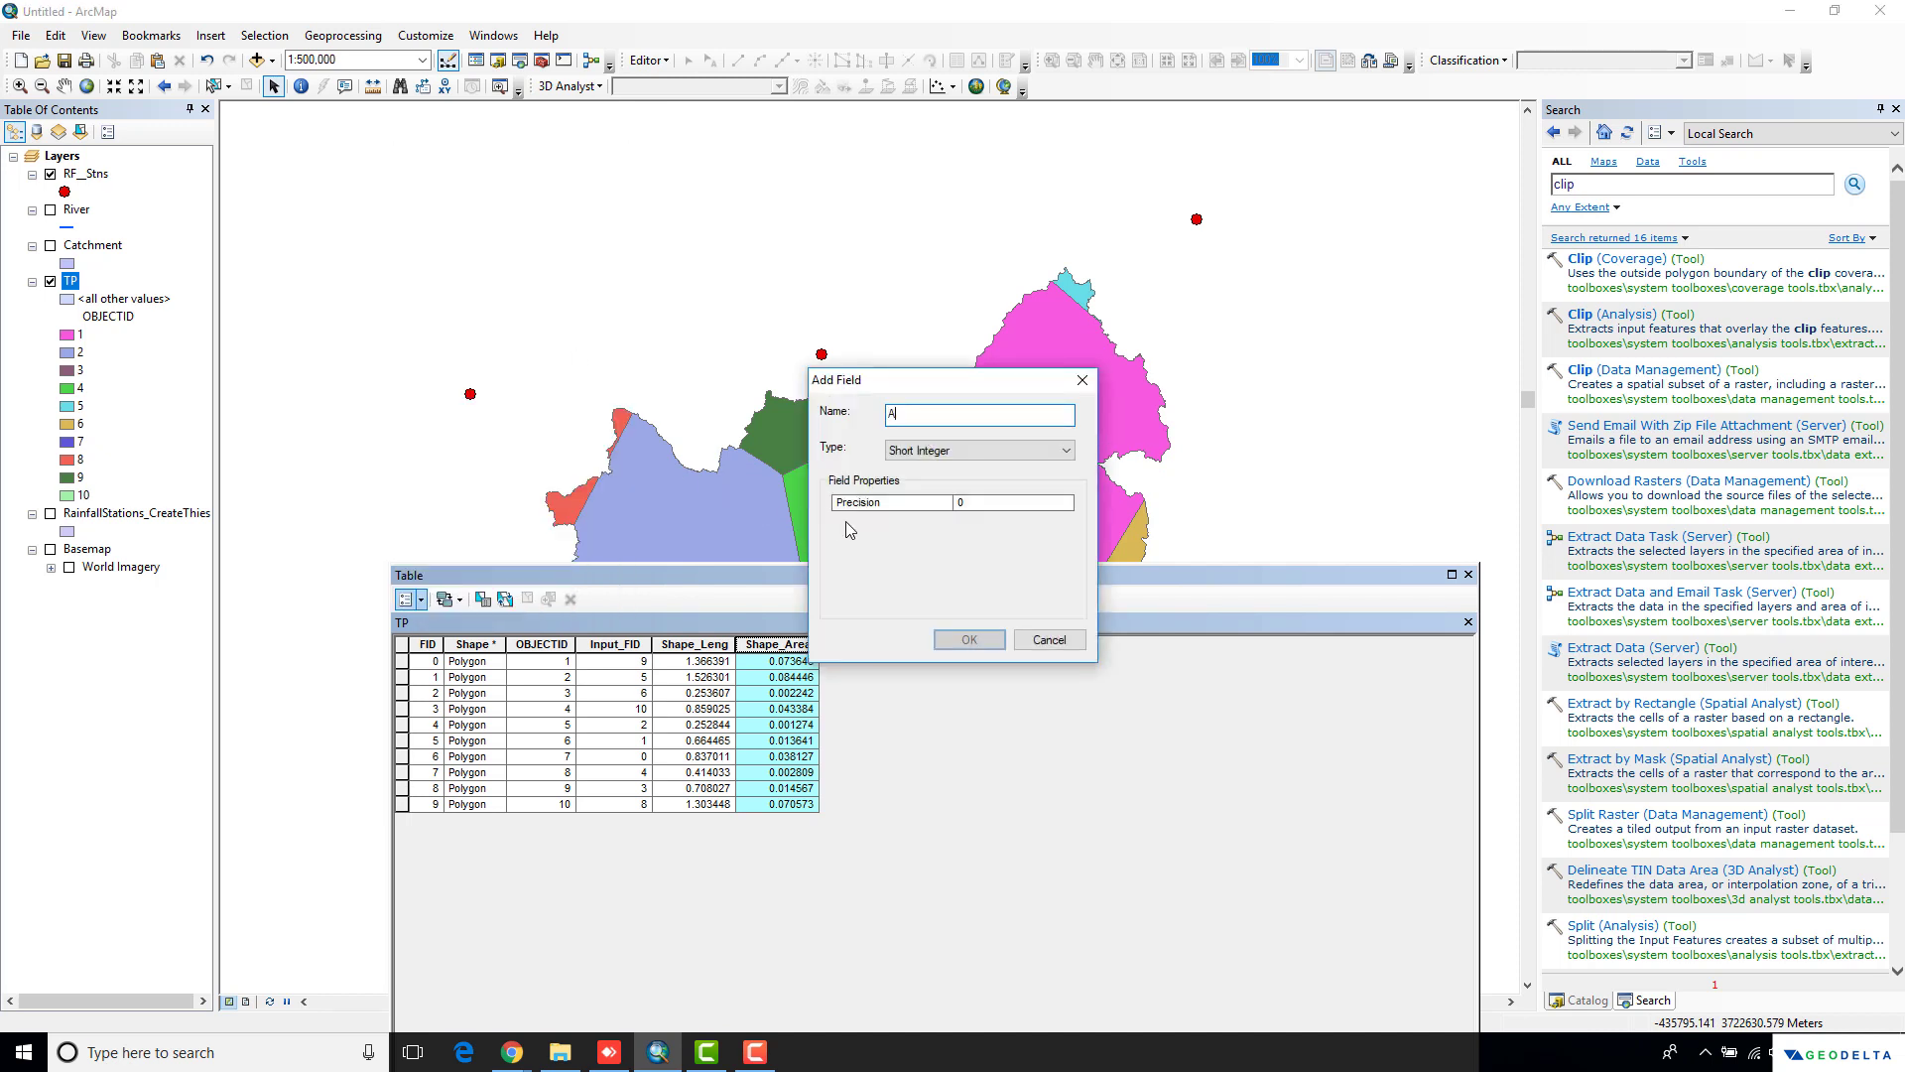
click(987, 446)
click(988, 505)
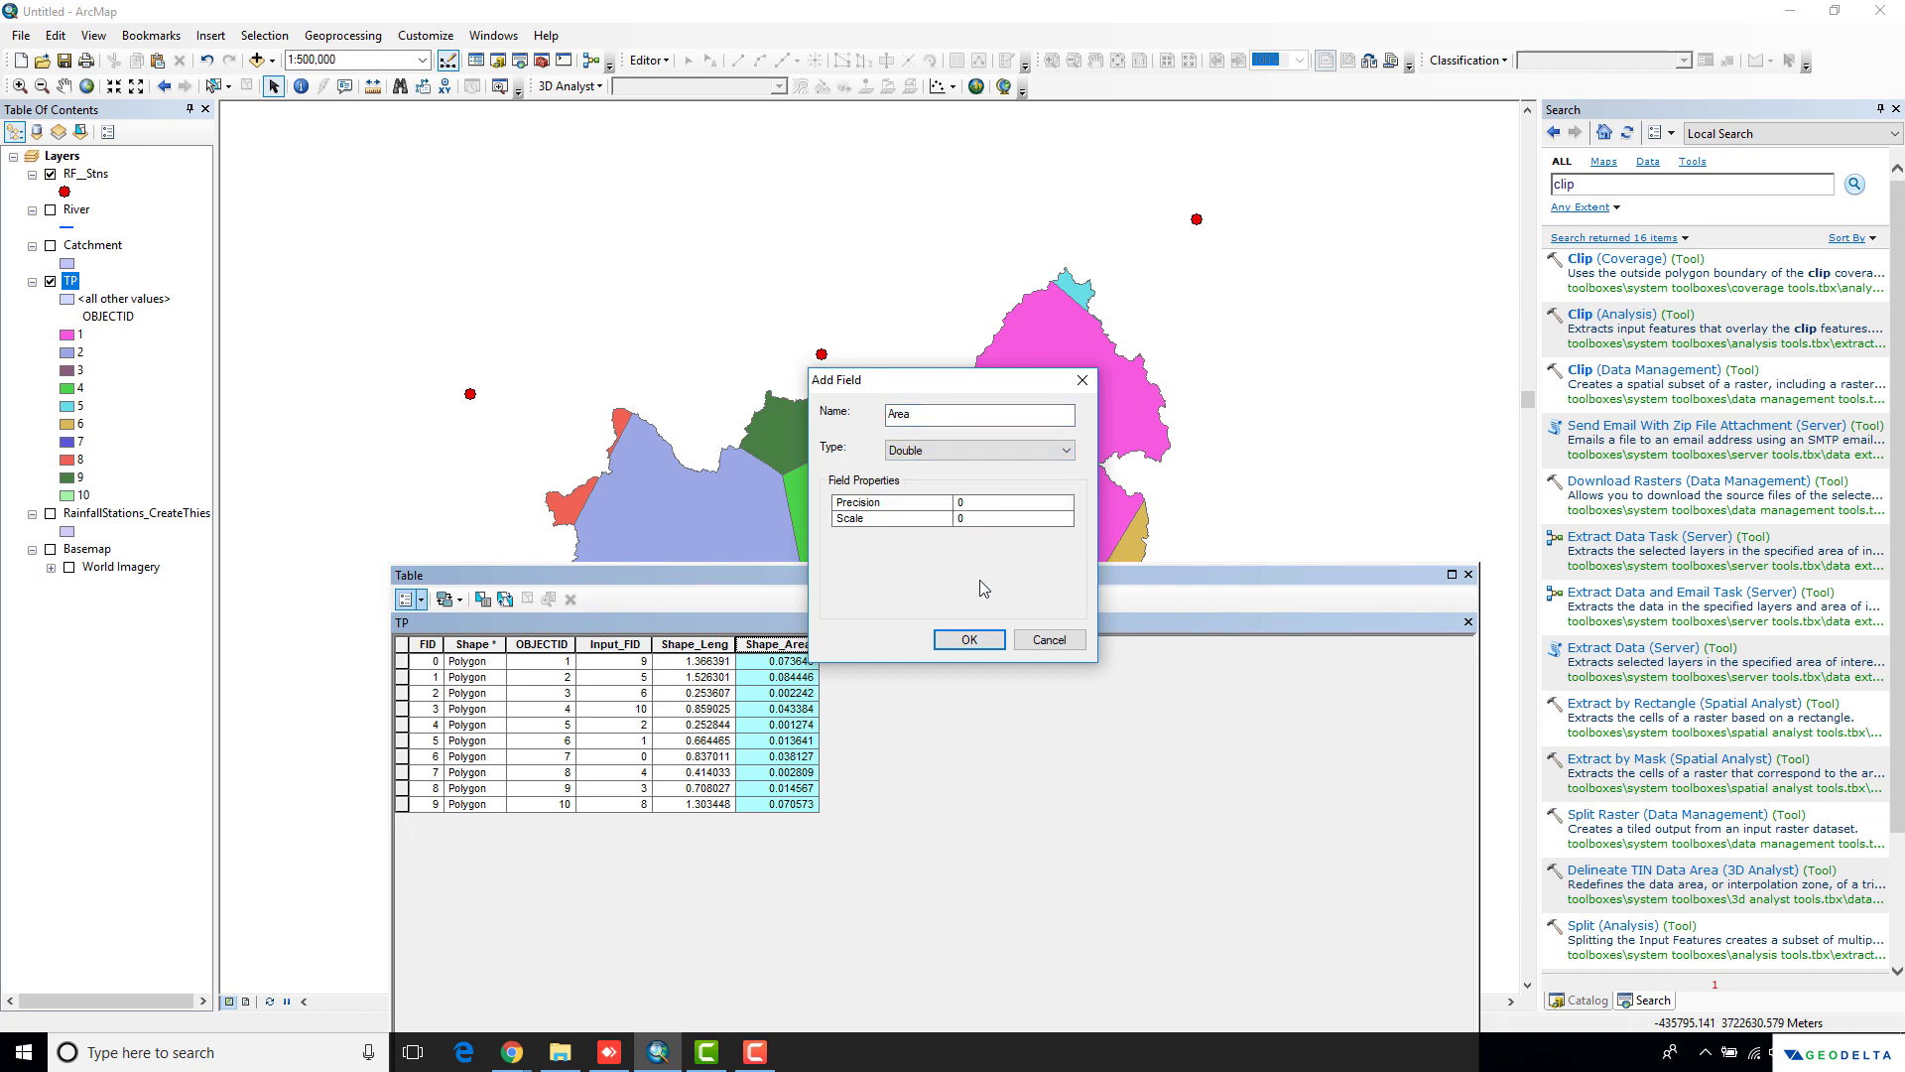
click(969, 639)
Calculate the polygon areas into the Area field in square kilometers, using the data source's coordinate system
click(928, 645)
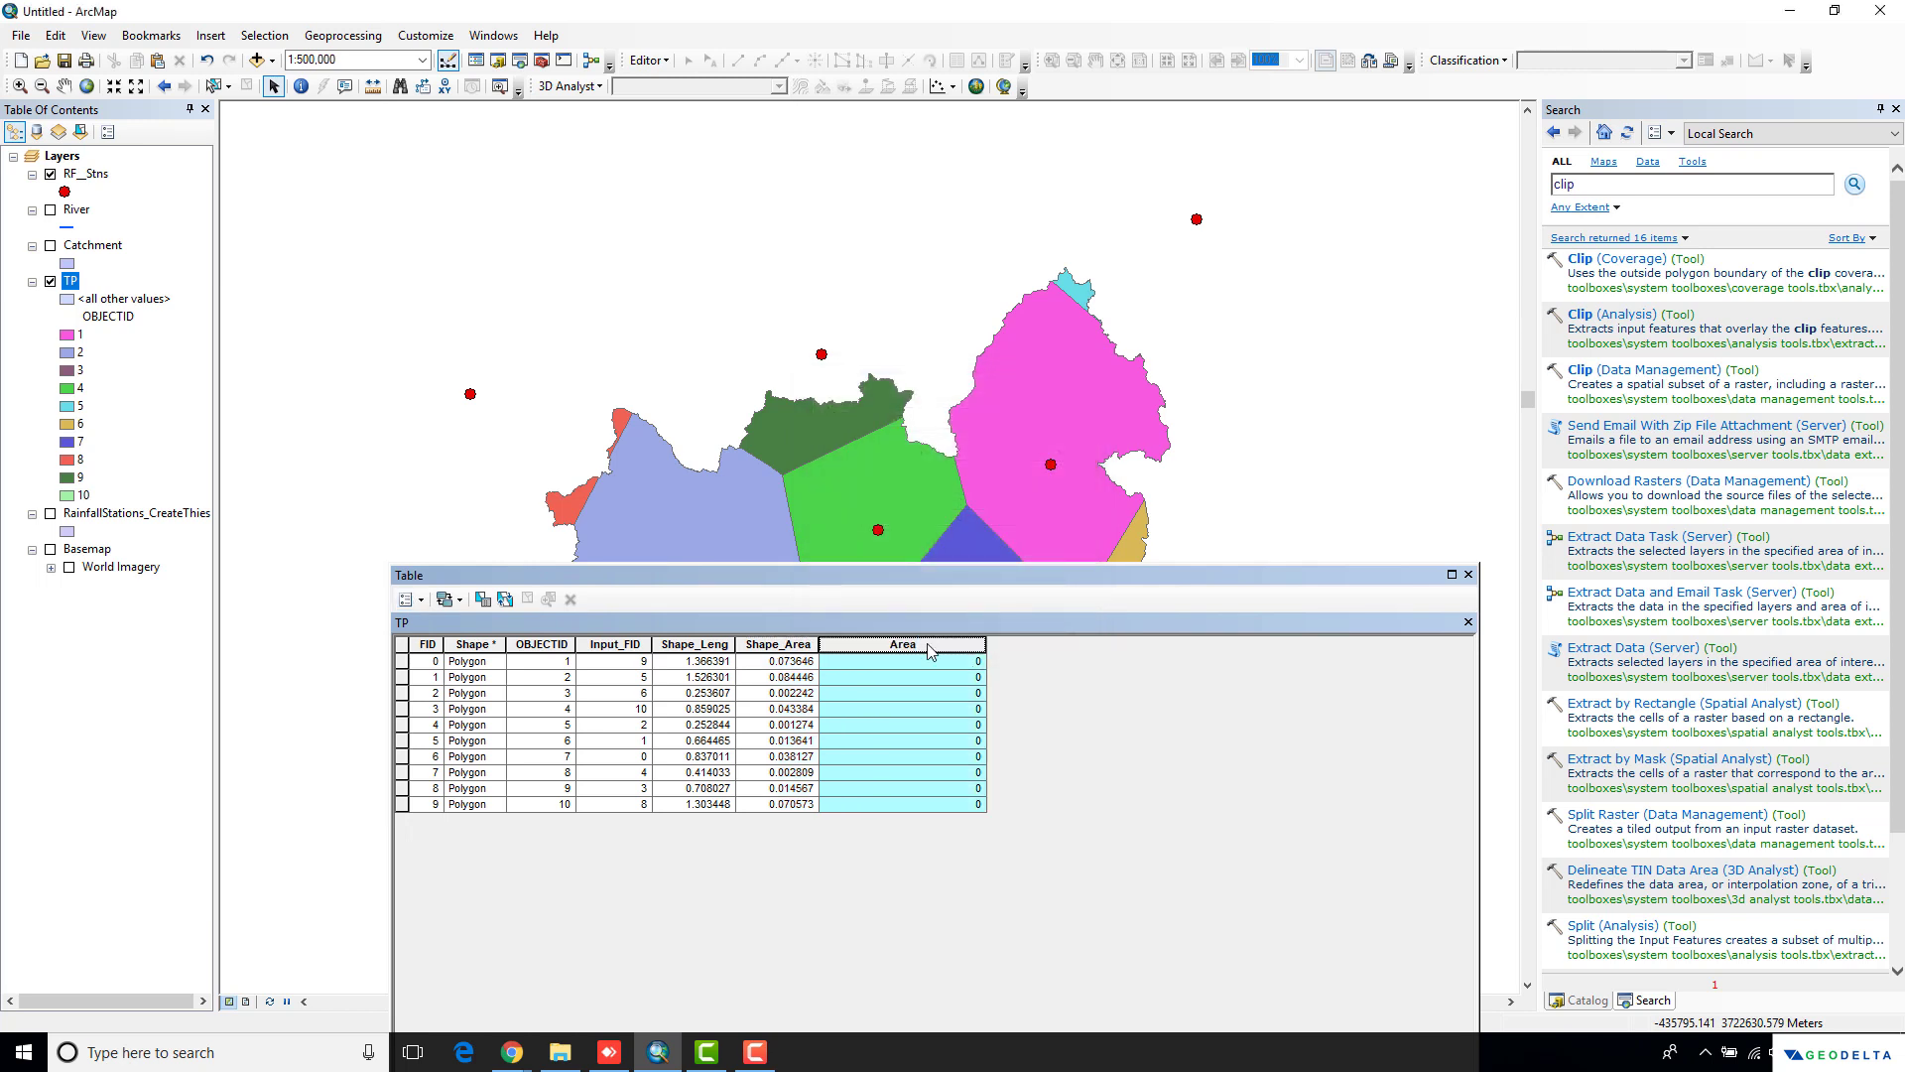
right_click(930, 650)
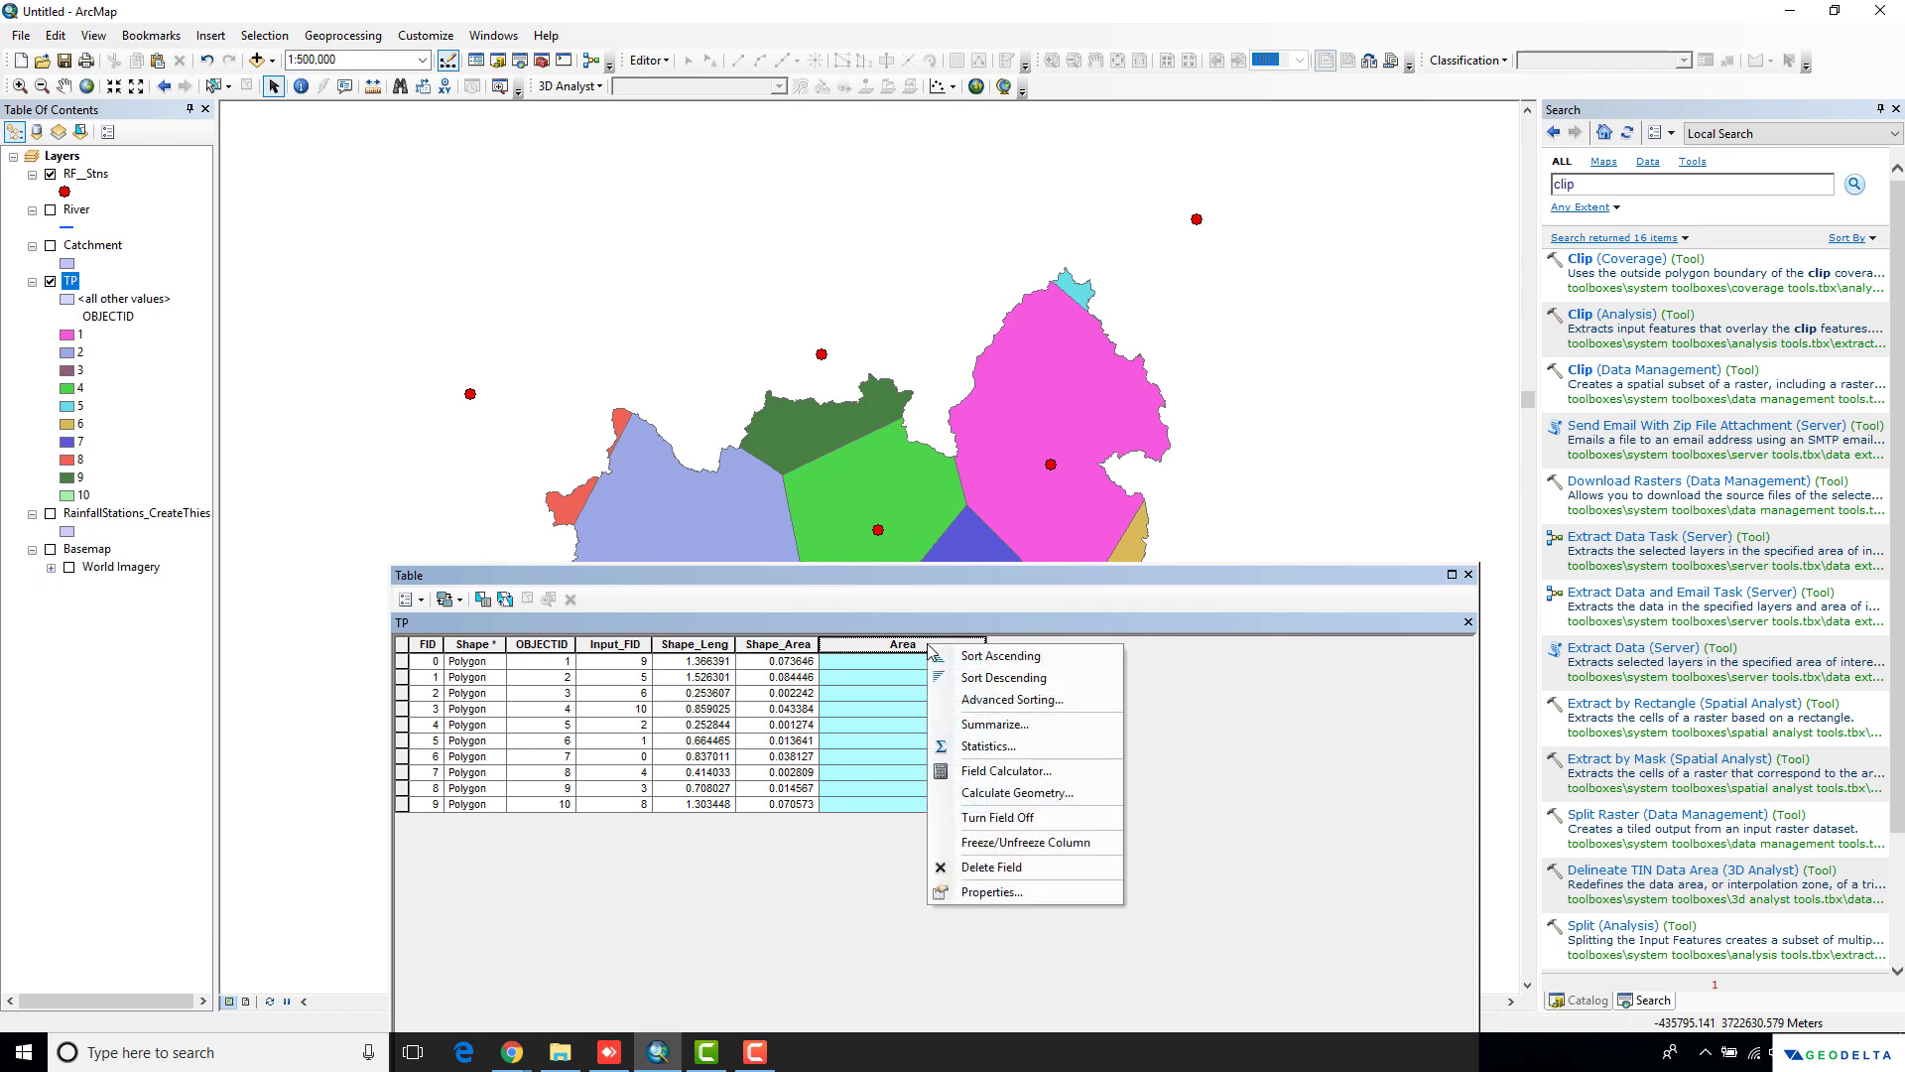
click(1032, 794)
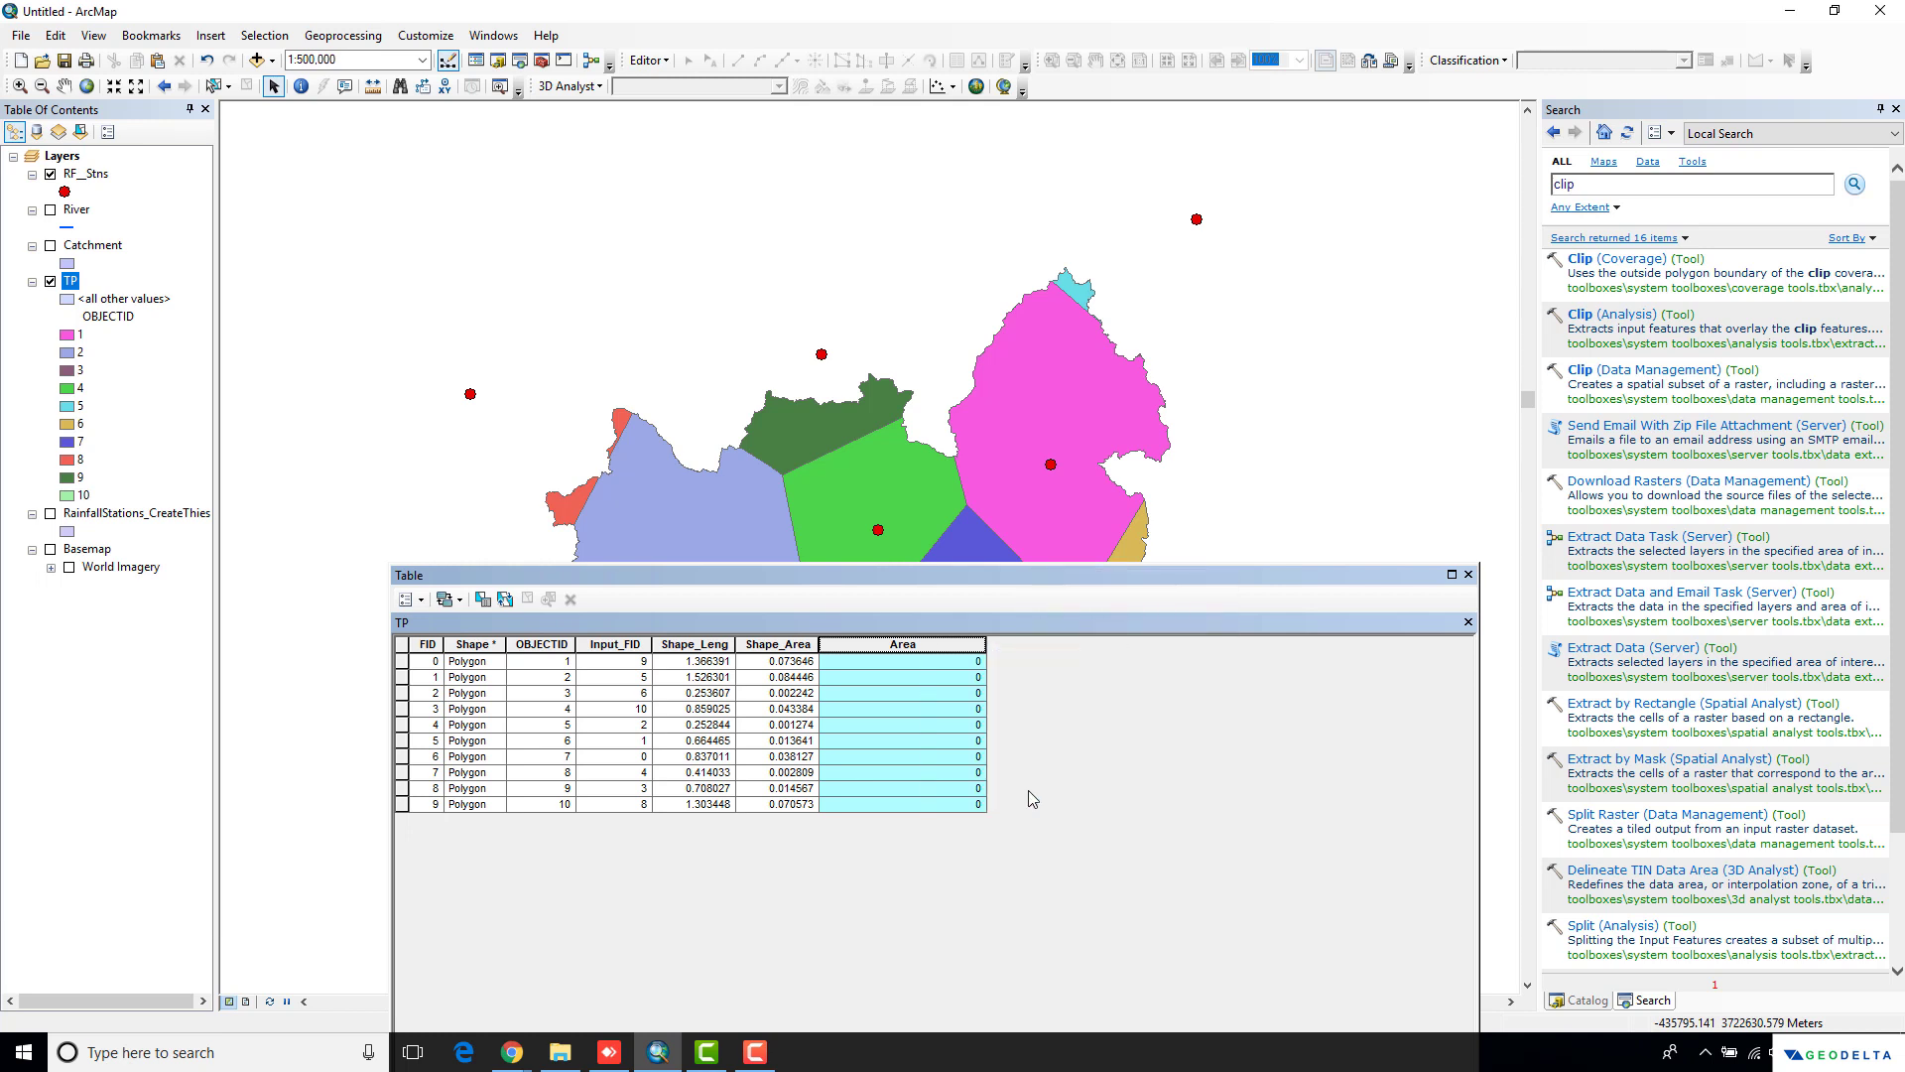
click(925, 584)
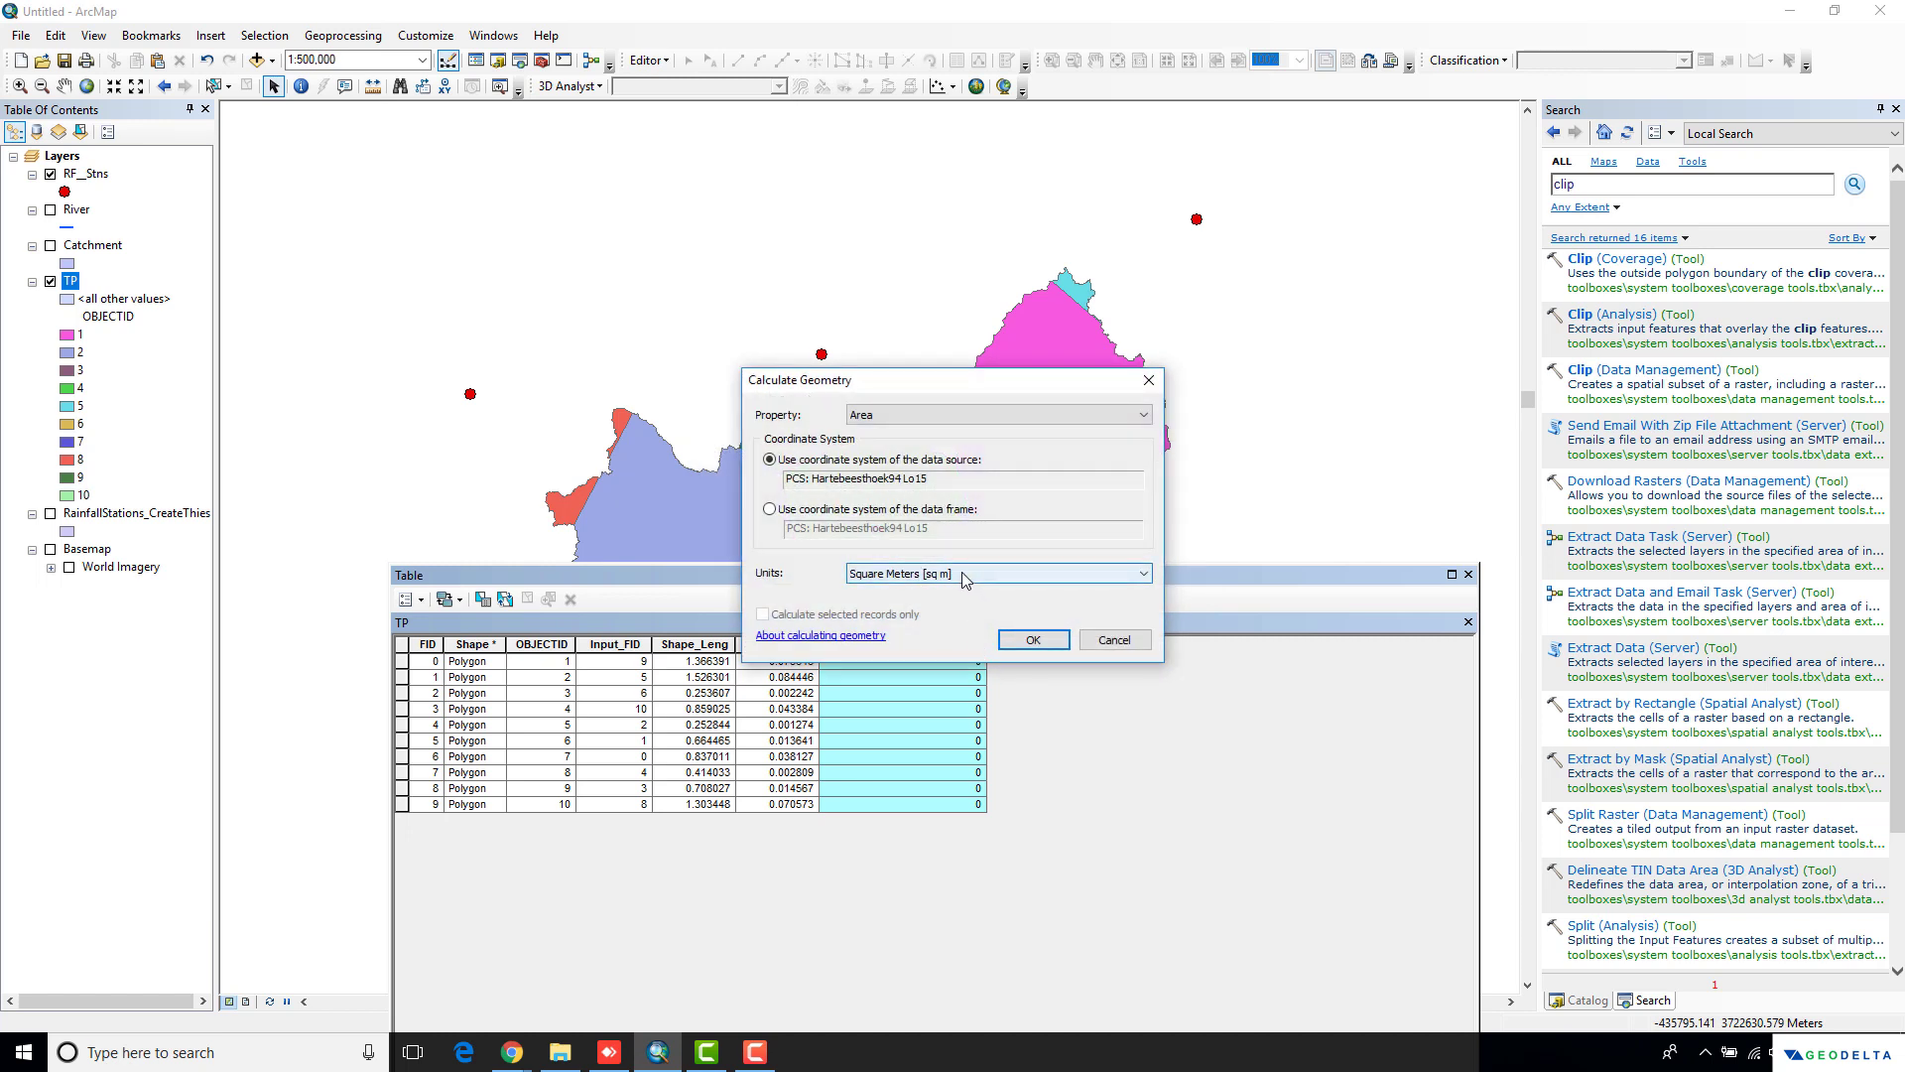
click(964, 575)
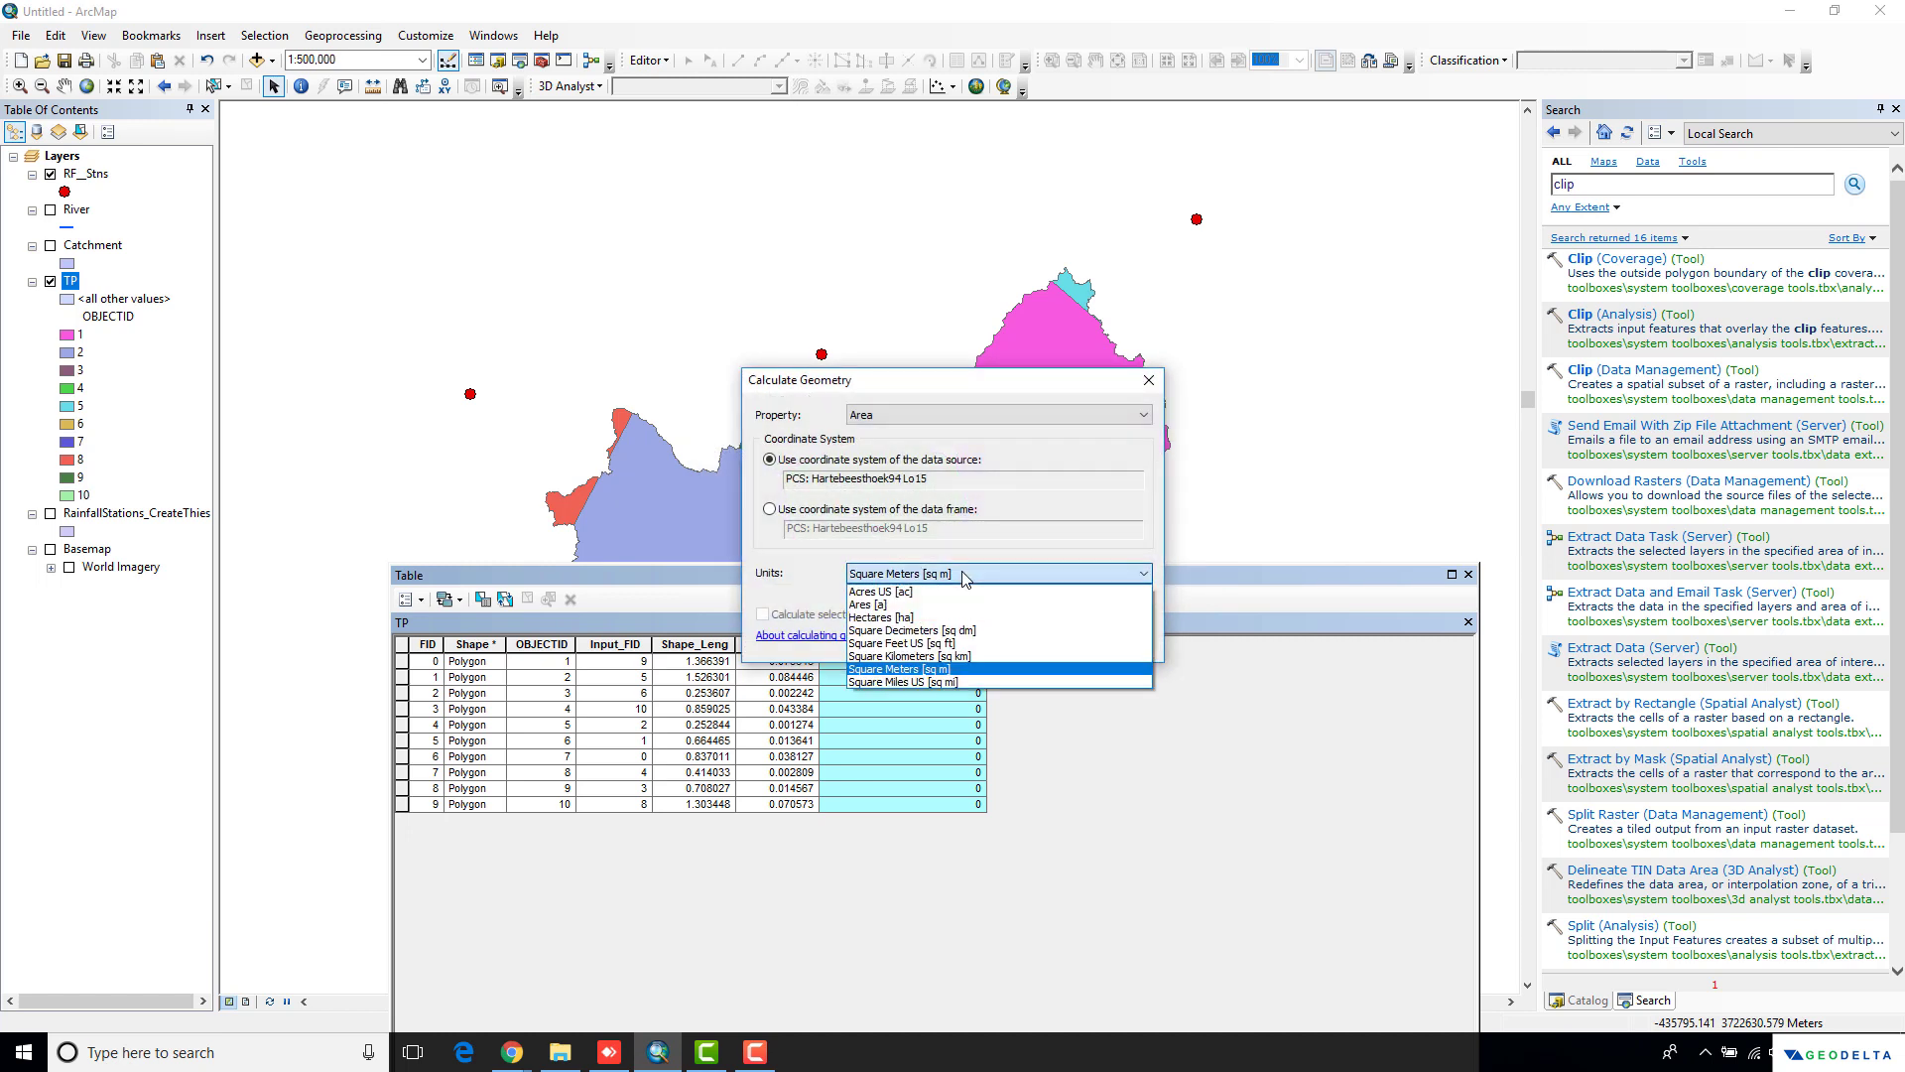
click(950, 656)
click(1030, 641)
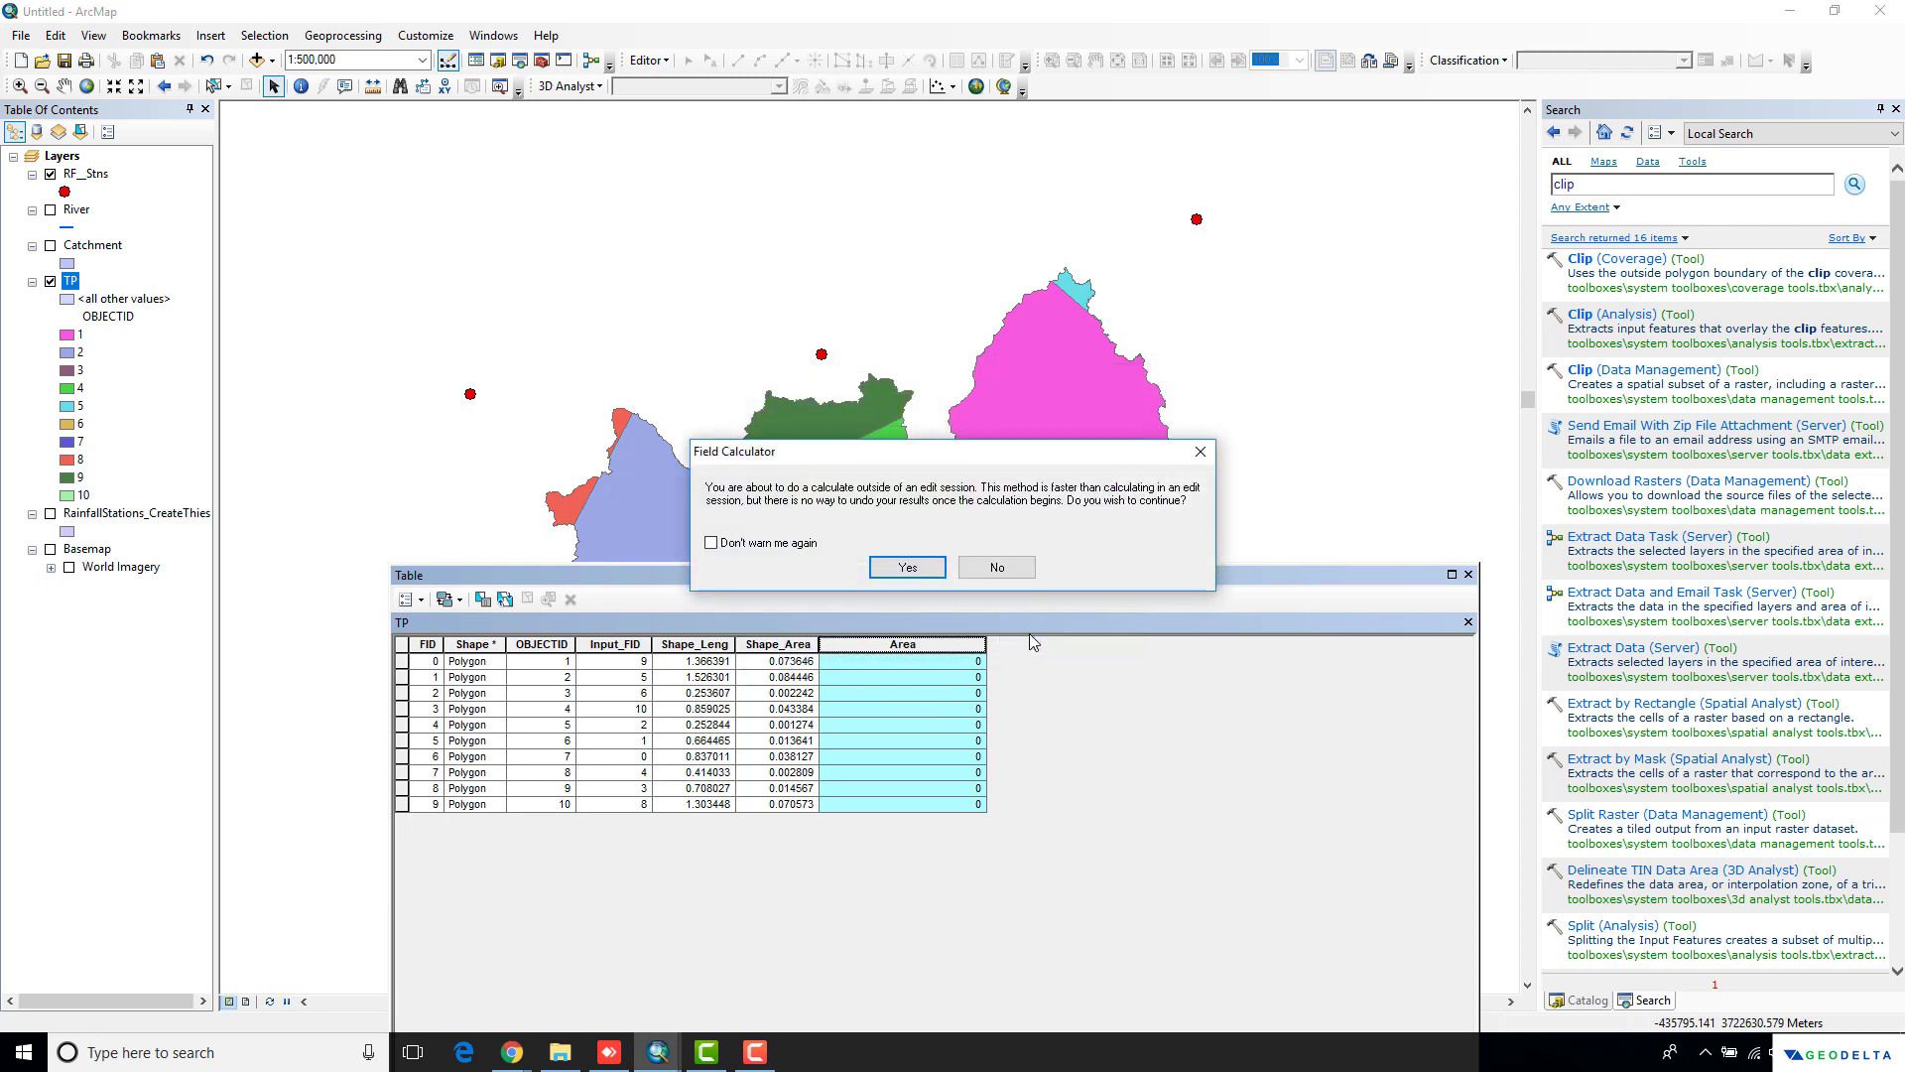
click(918, 572)
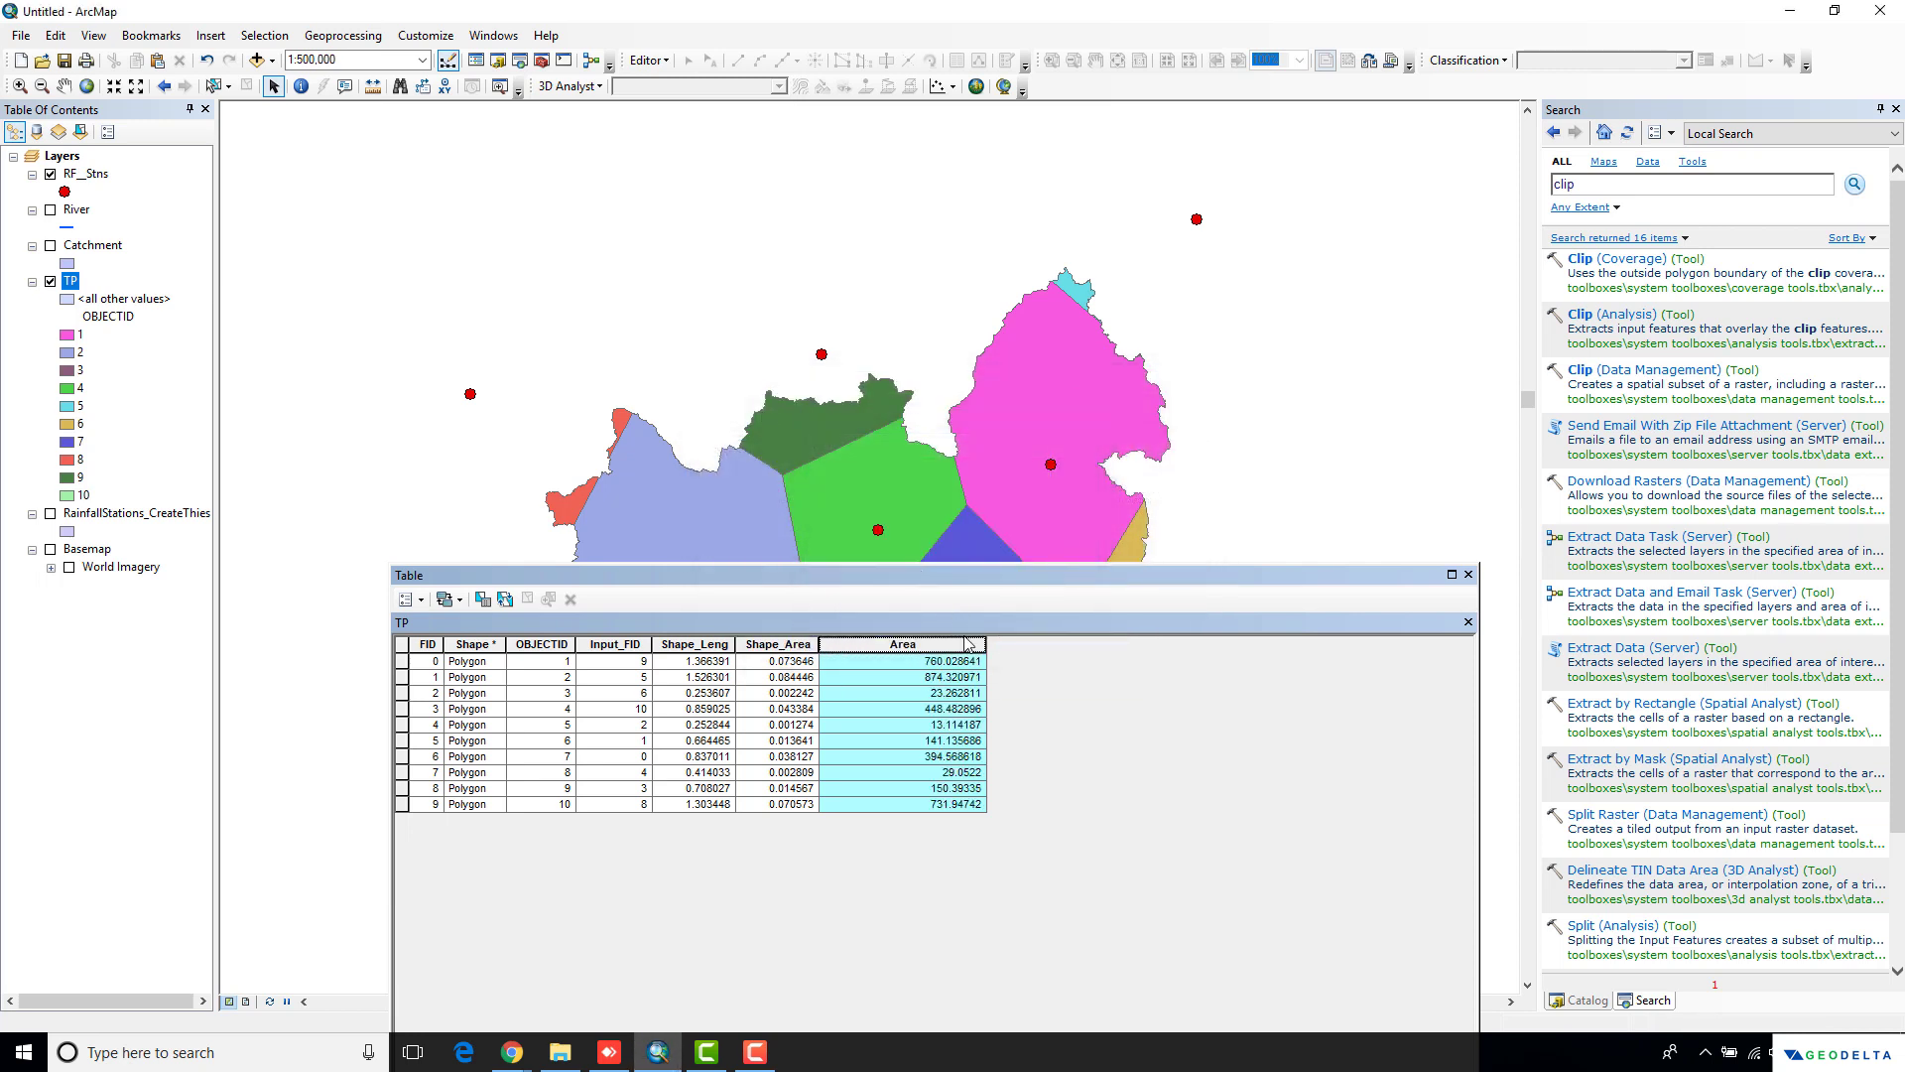
Narrow the TP attribute table window and move it aside so the polygons can be compared with their areas
drag(953, 581, 1212, 418)
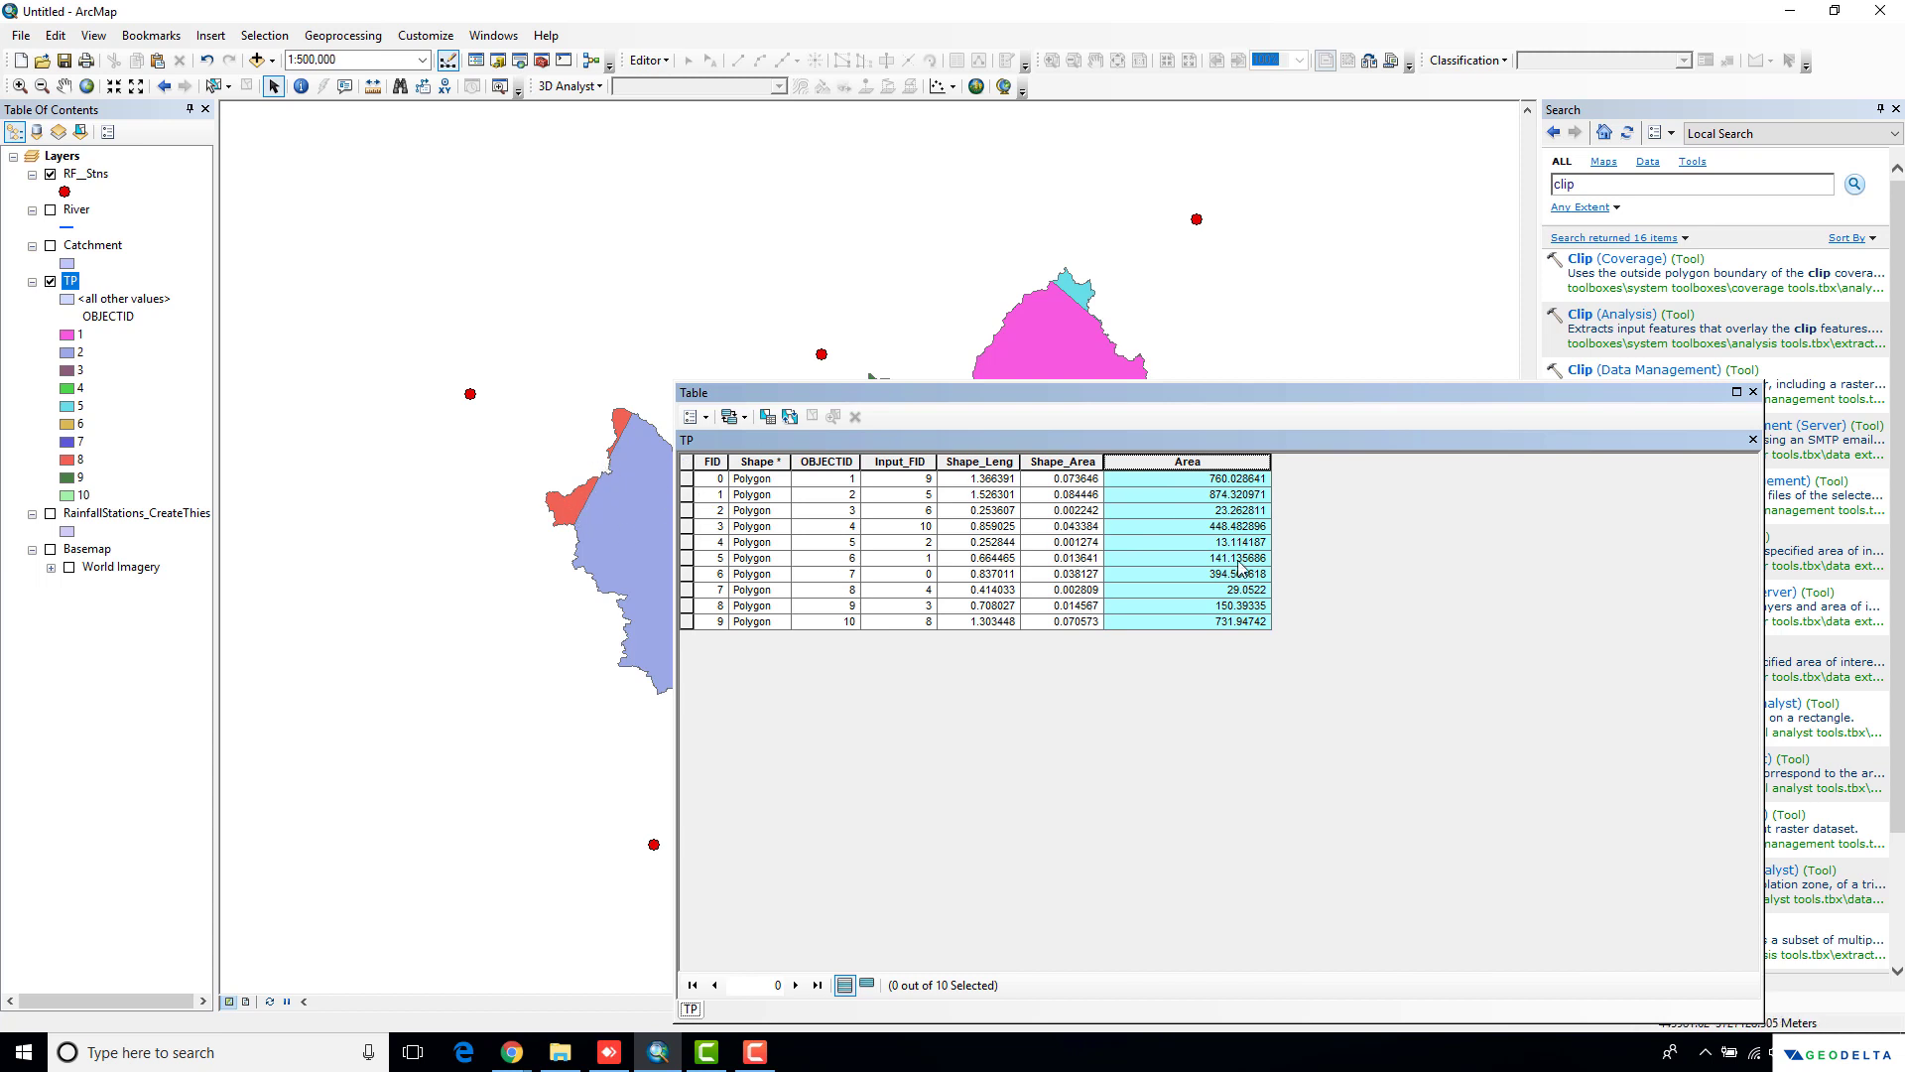
drag(1762, 589, 1367, 588)
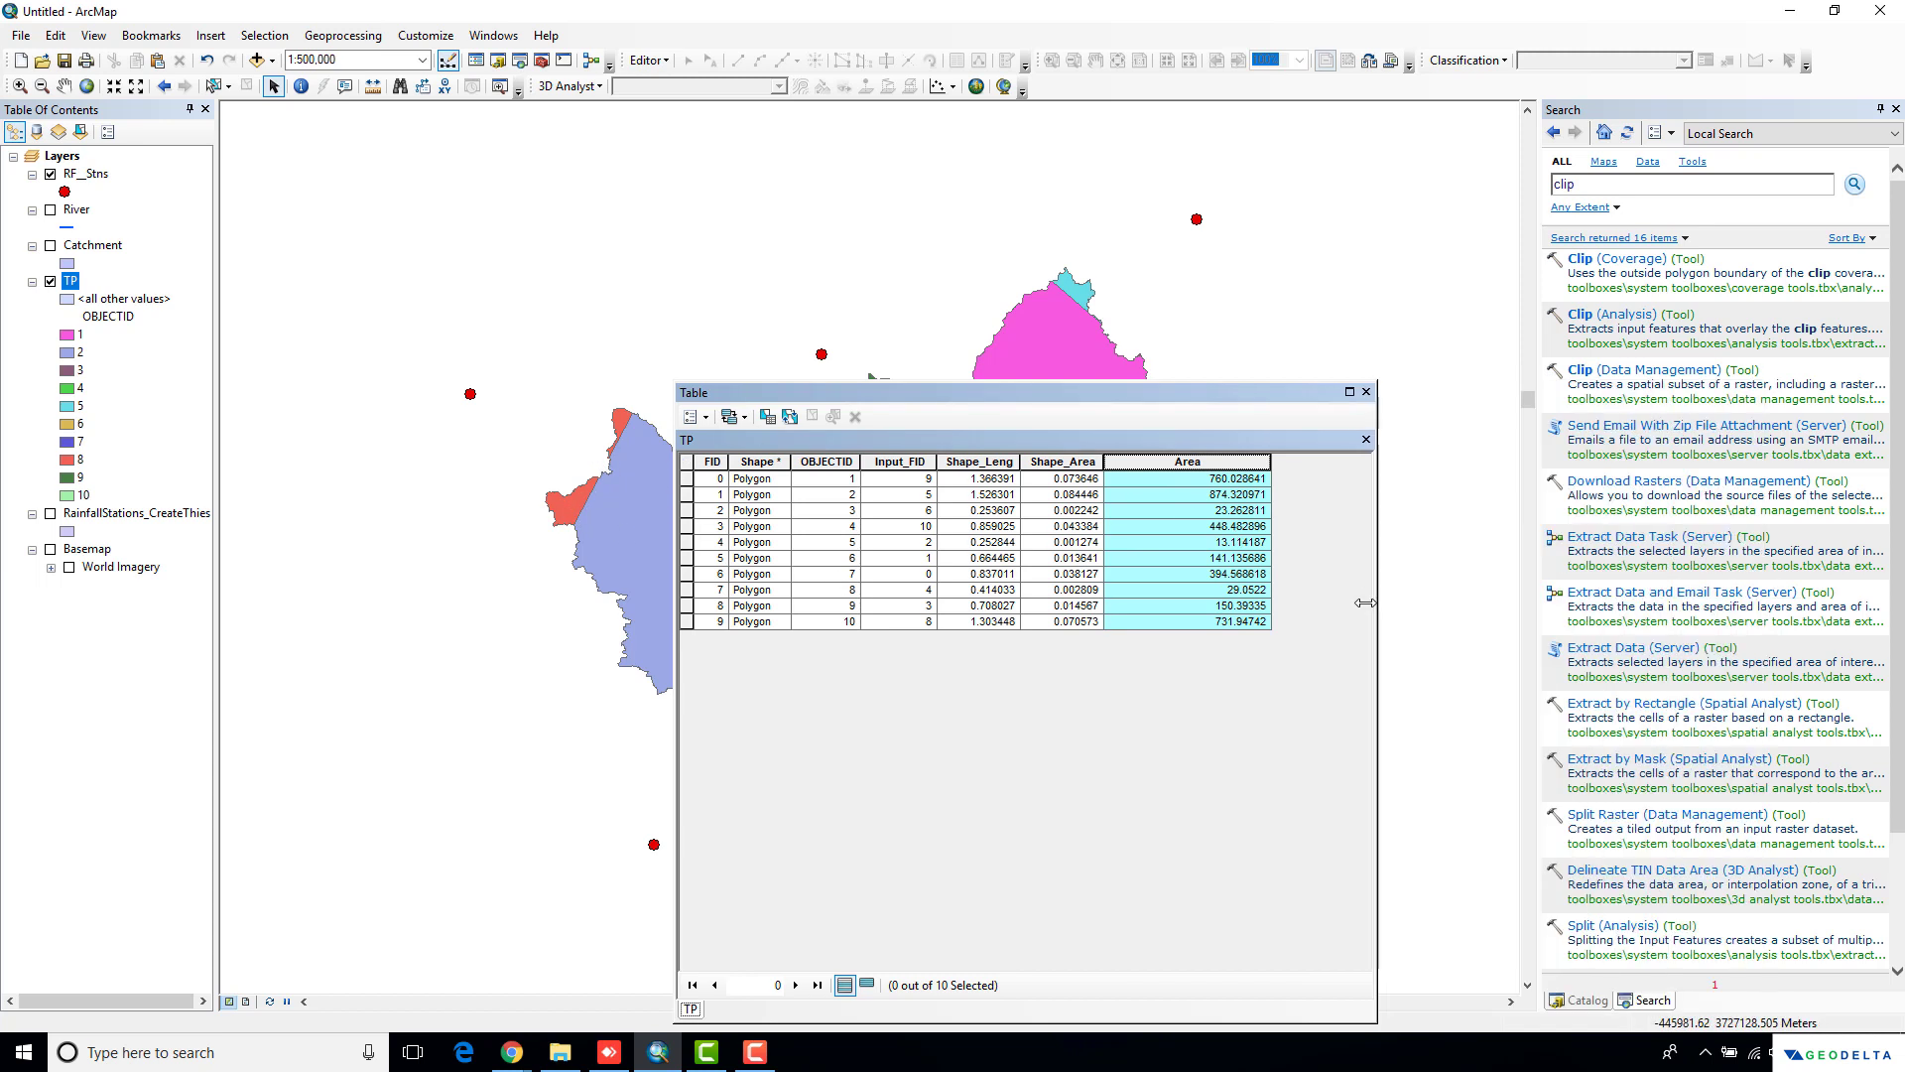
drag(1081, 398, 1452, 452)
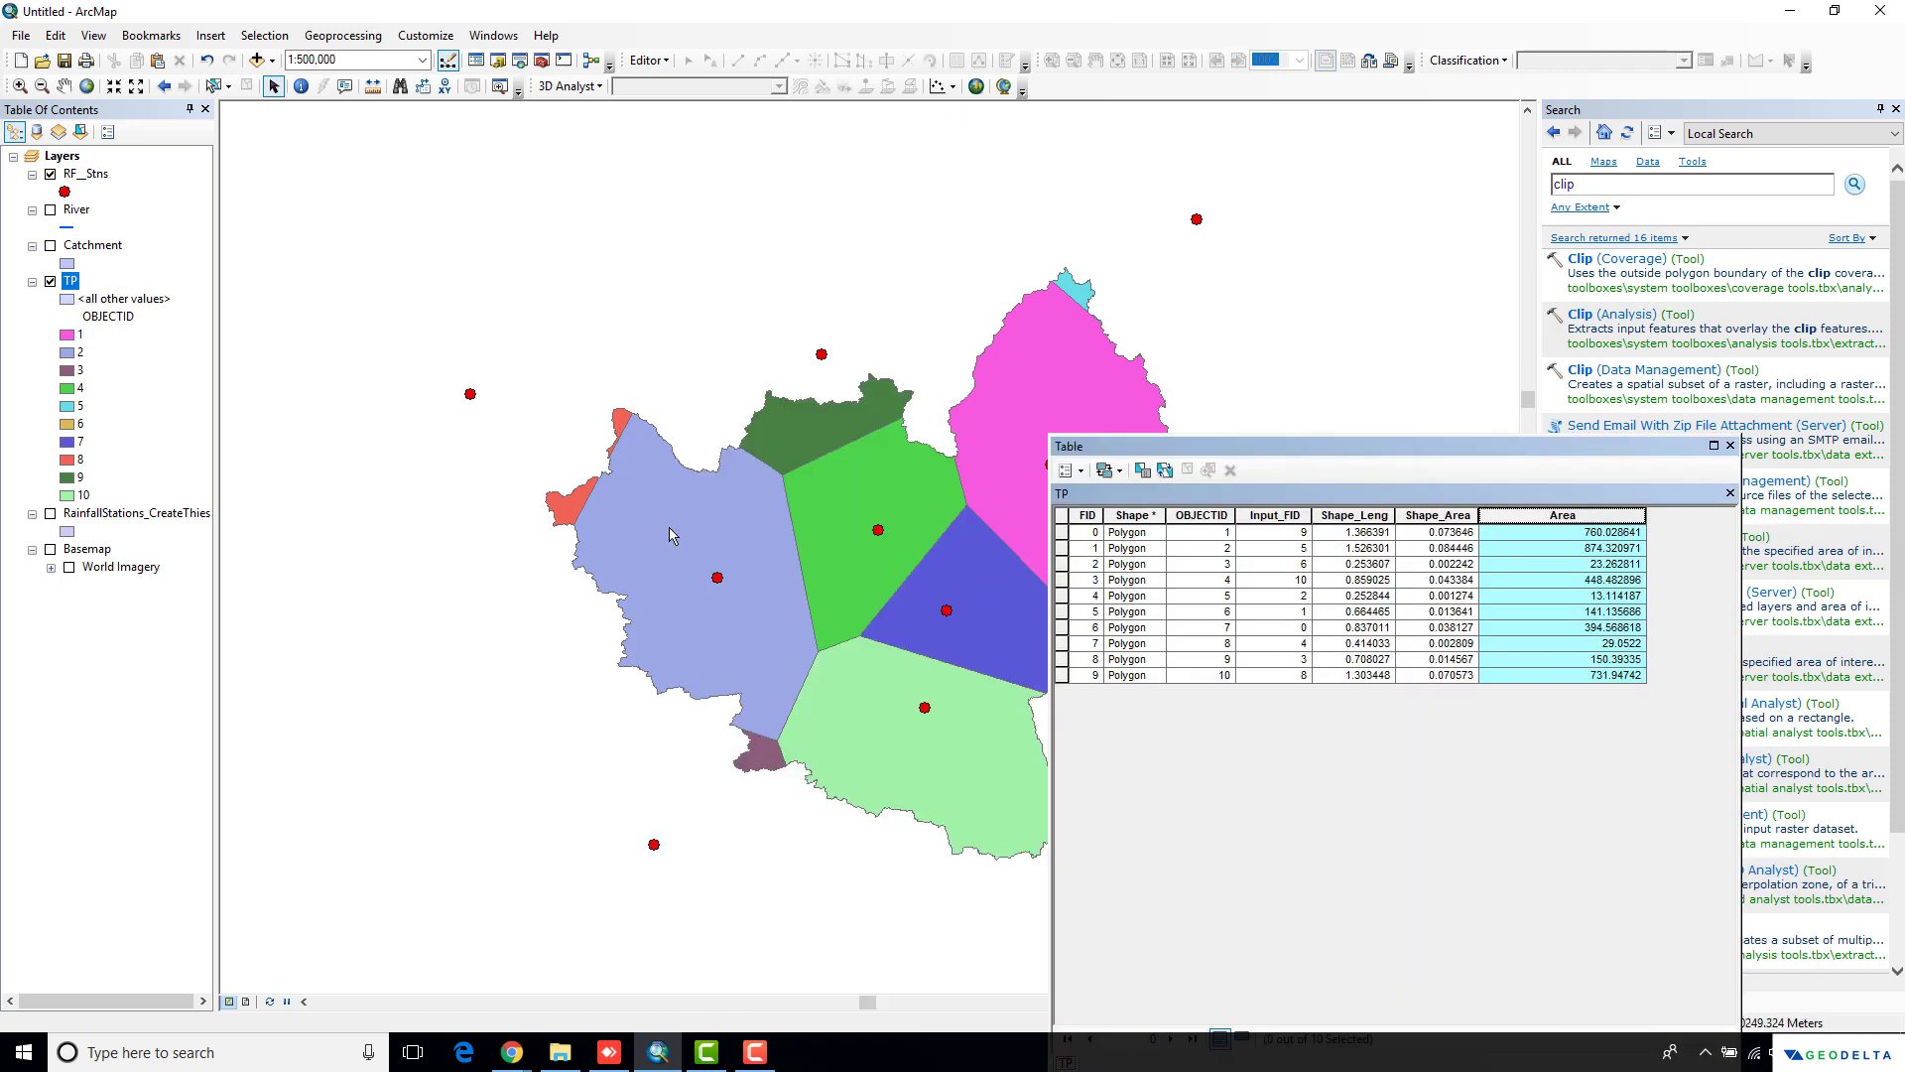
drag(1391, 443, 1266, 426)
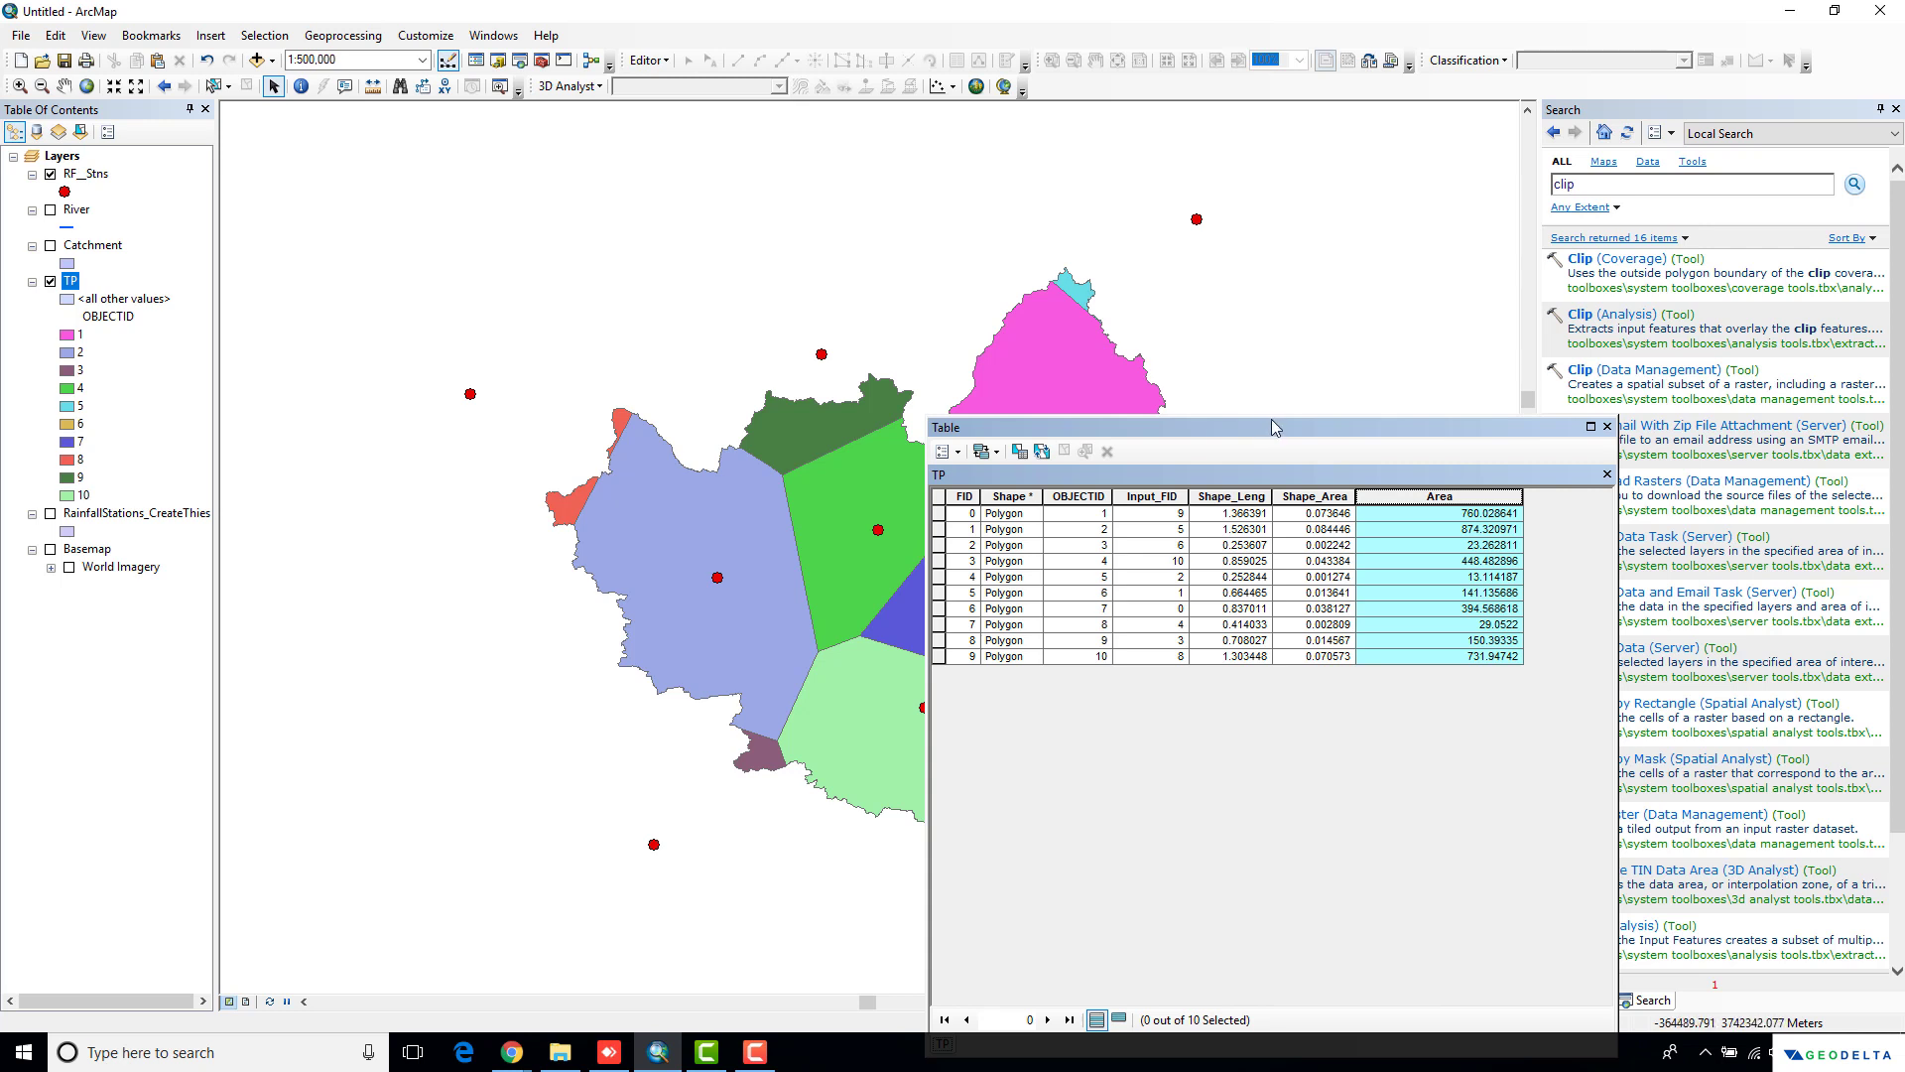
Select the FID 0 record in the TP table to compare its area with the highlighted polygon, and clear the selection
drag(1271, 418, 1325, 393)
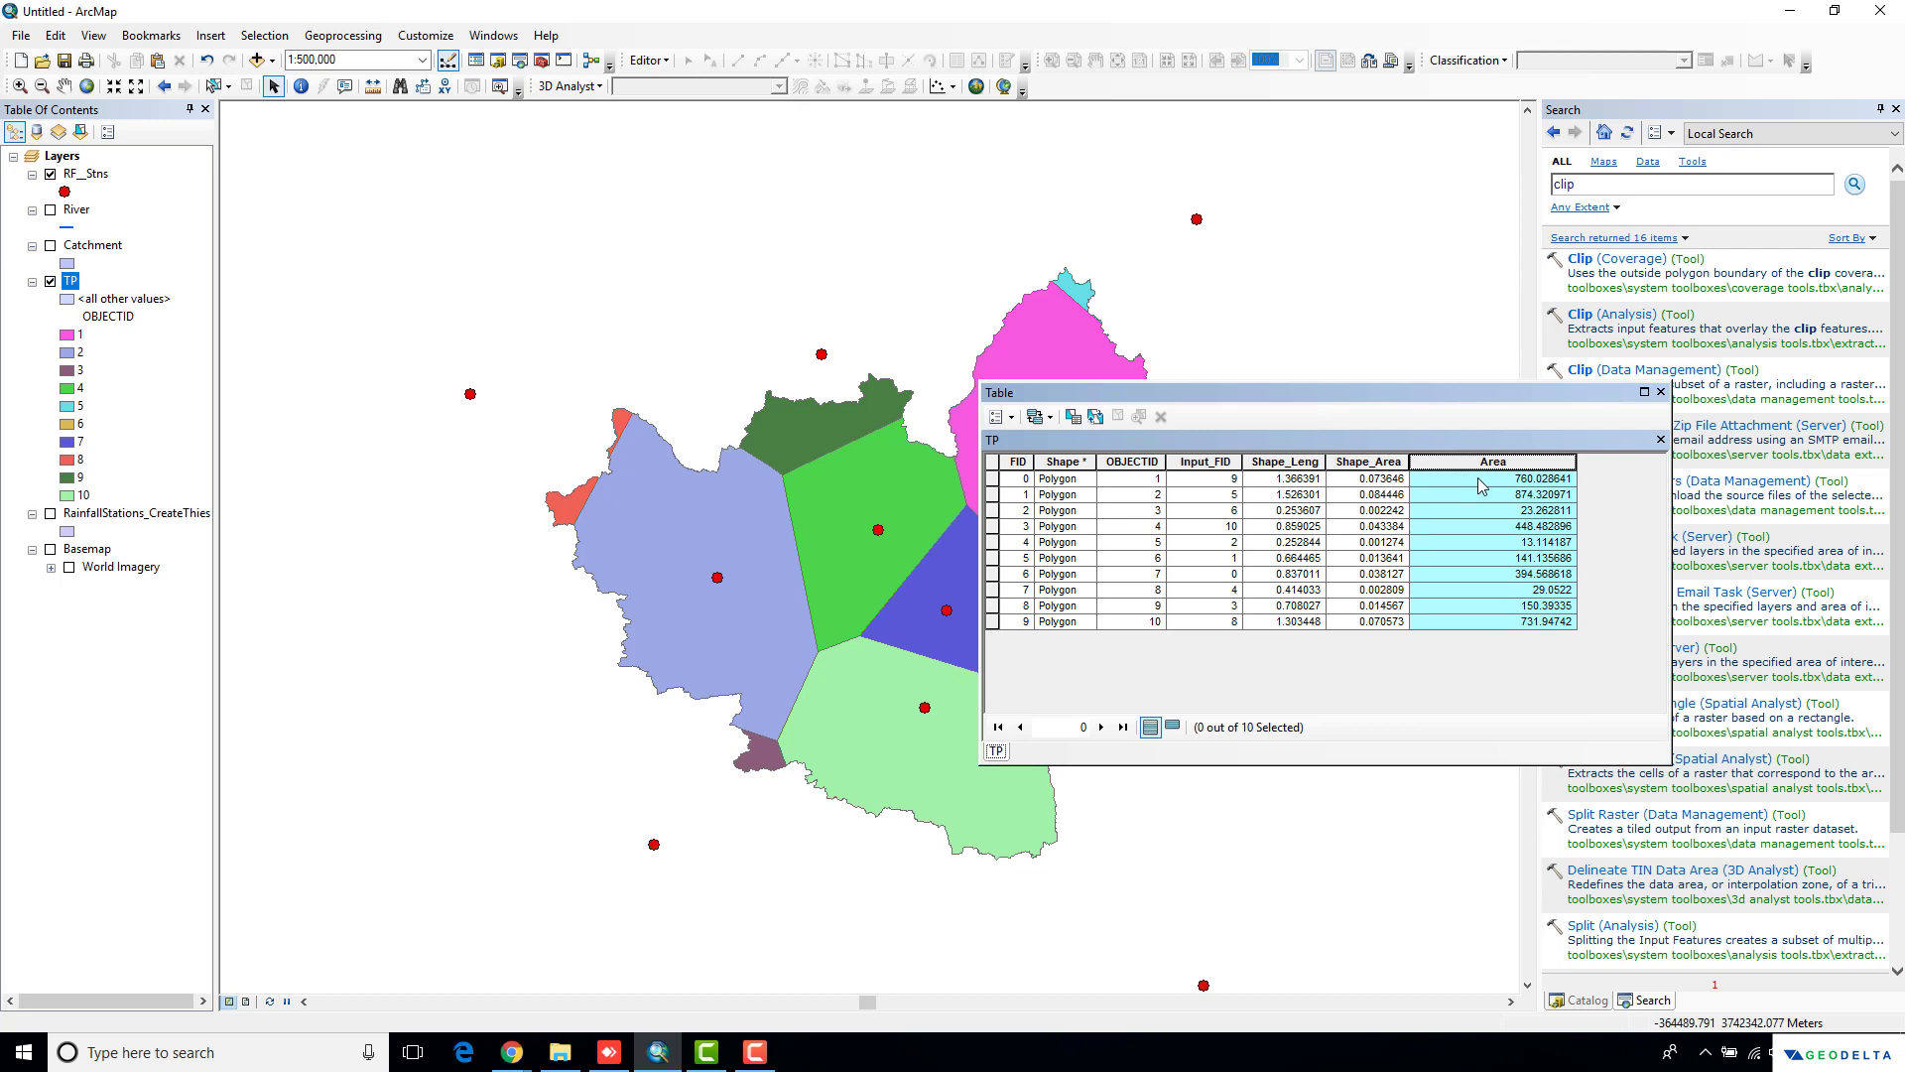
click(1512, 480)
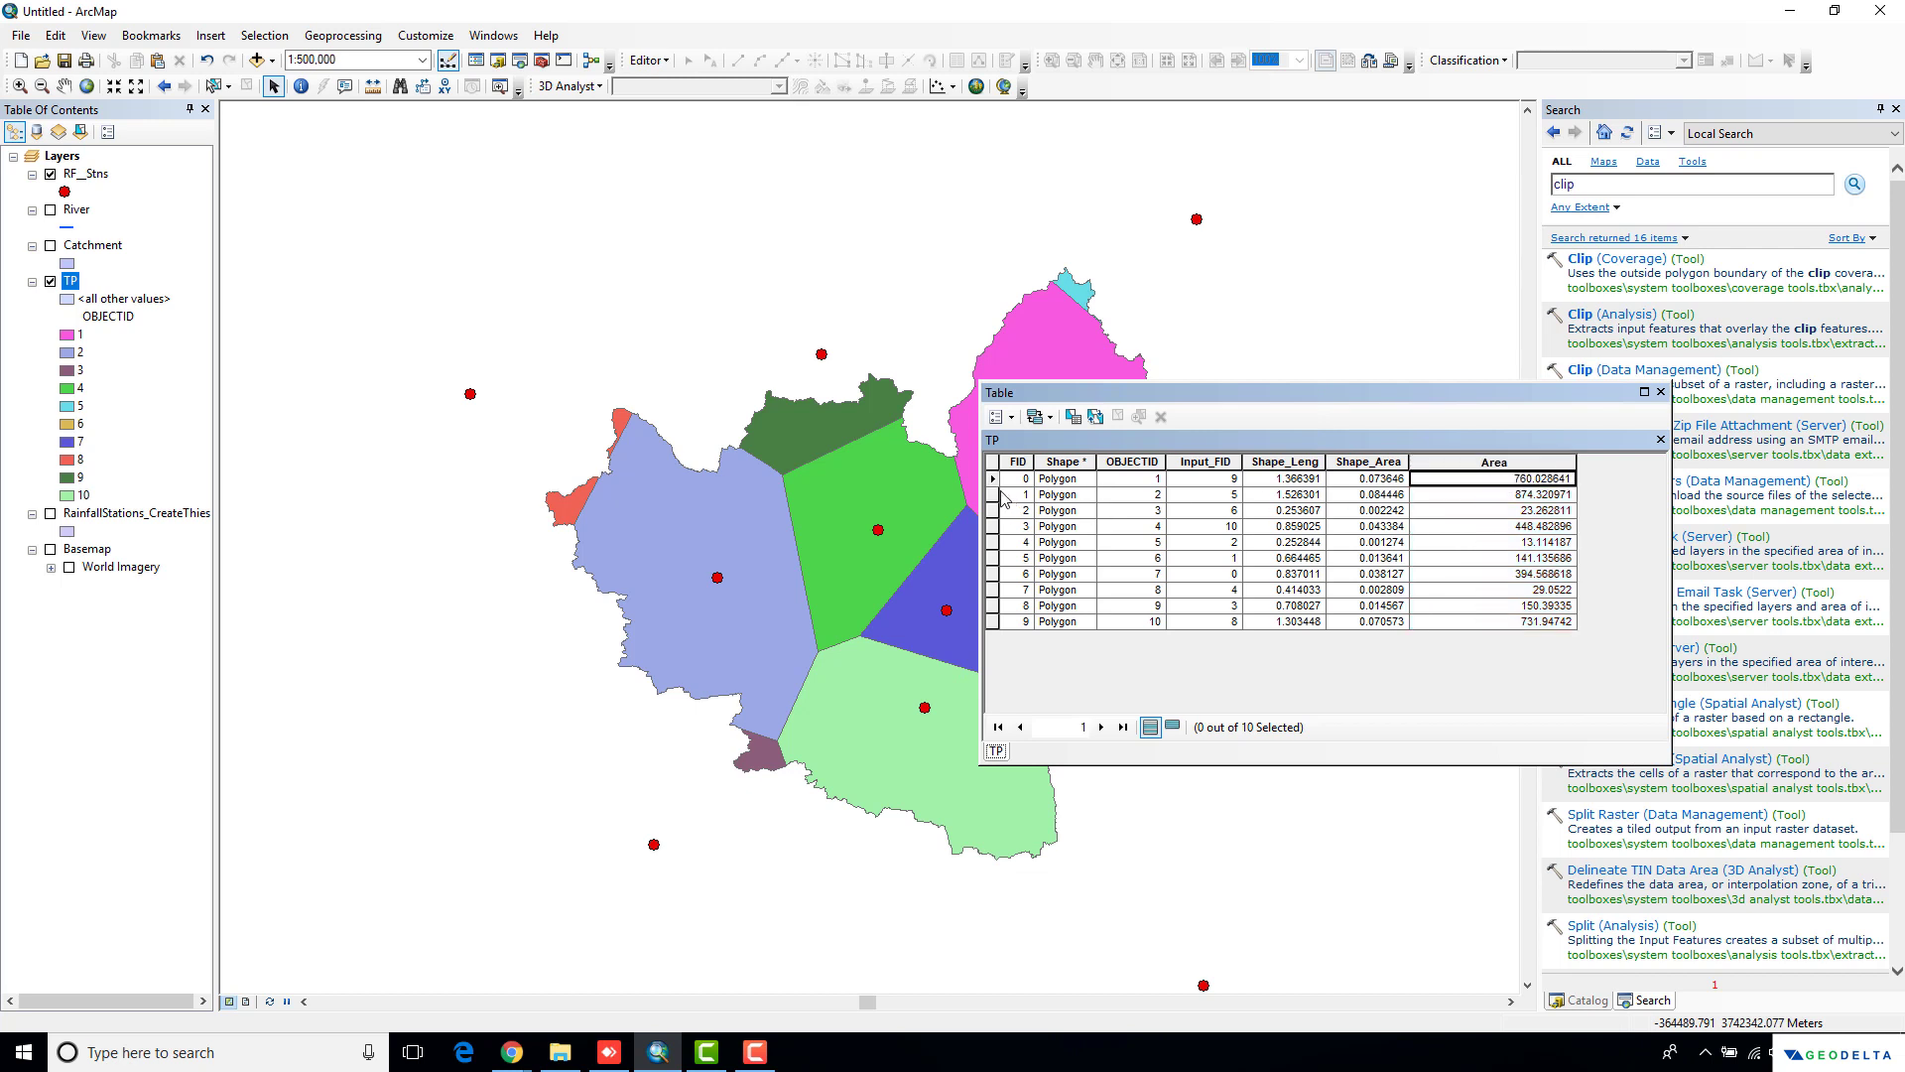
click(992, 480)
drag(1098, 400, 898, 496)
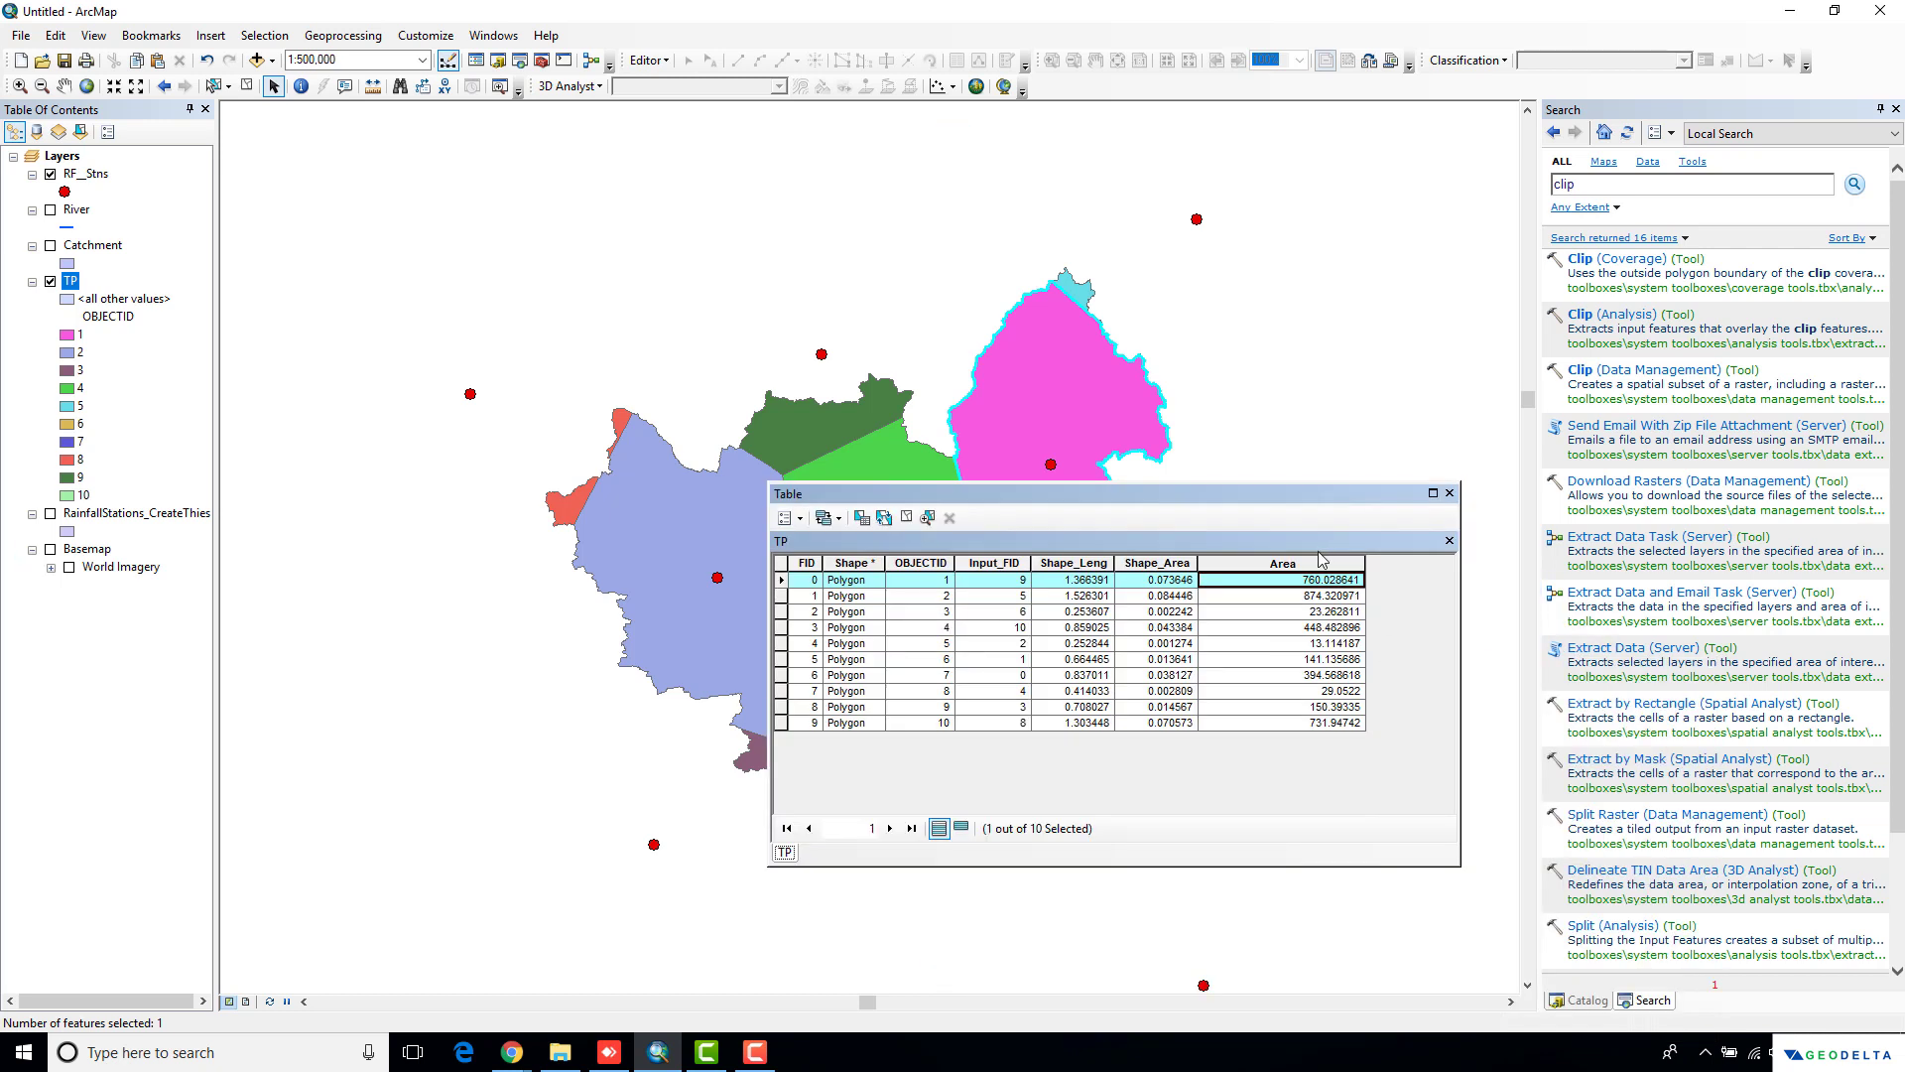
click(1320, 563)
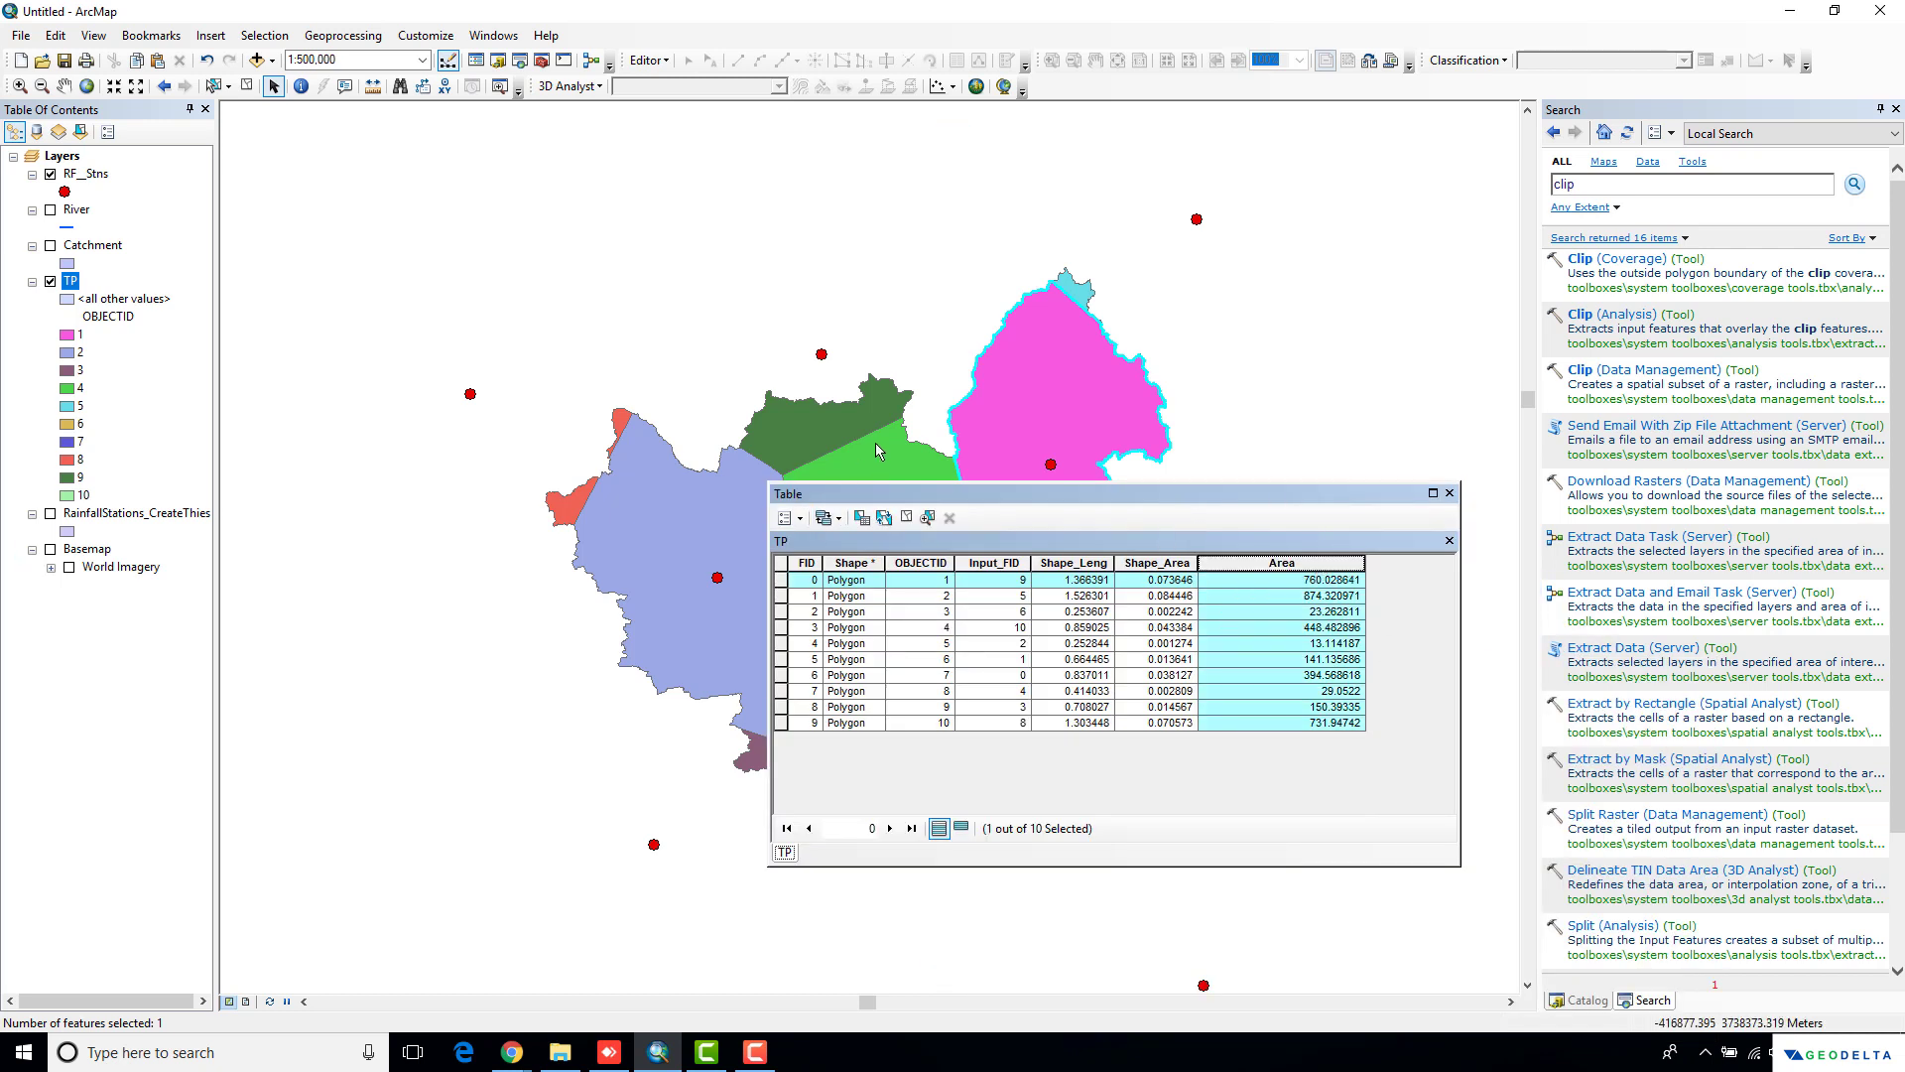
click(906, 517)
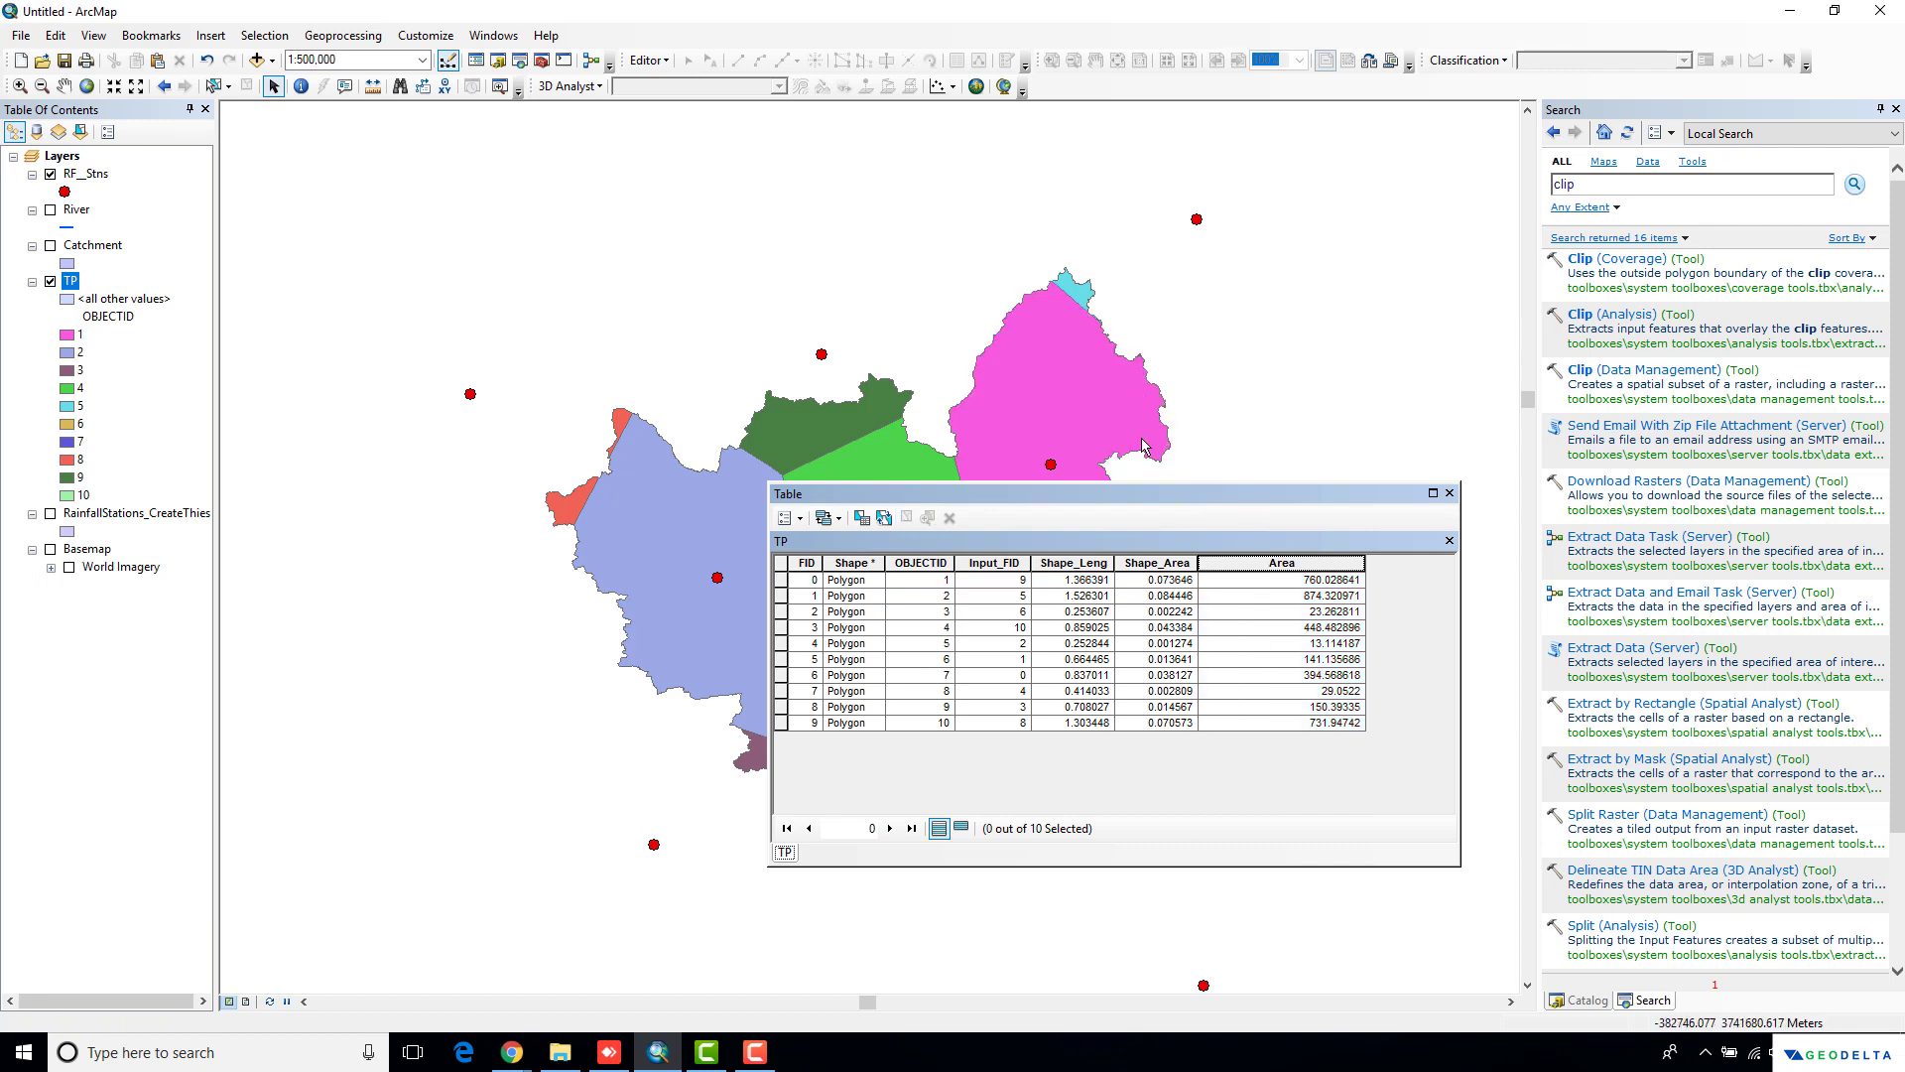
Open the statistics of the TP table's Area field and copy the Sum value
drag(1273, 500, 1015, 416)
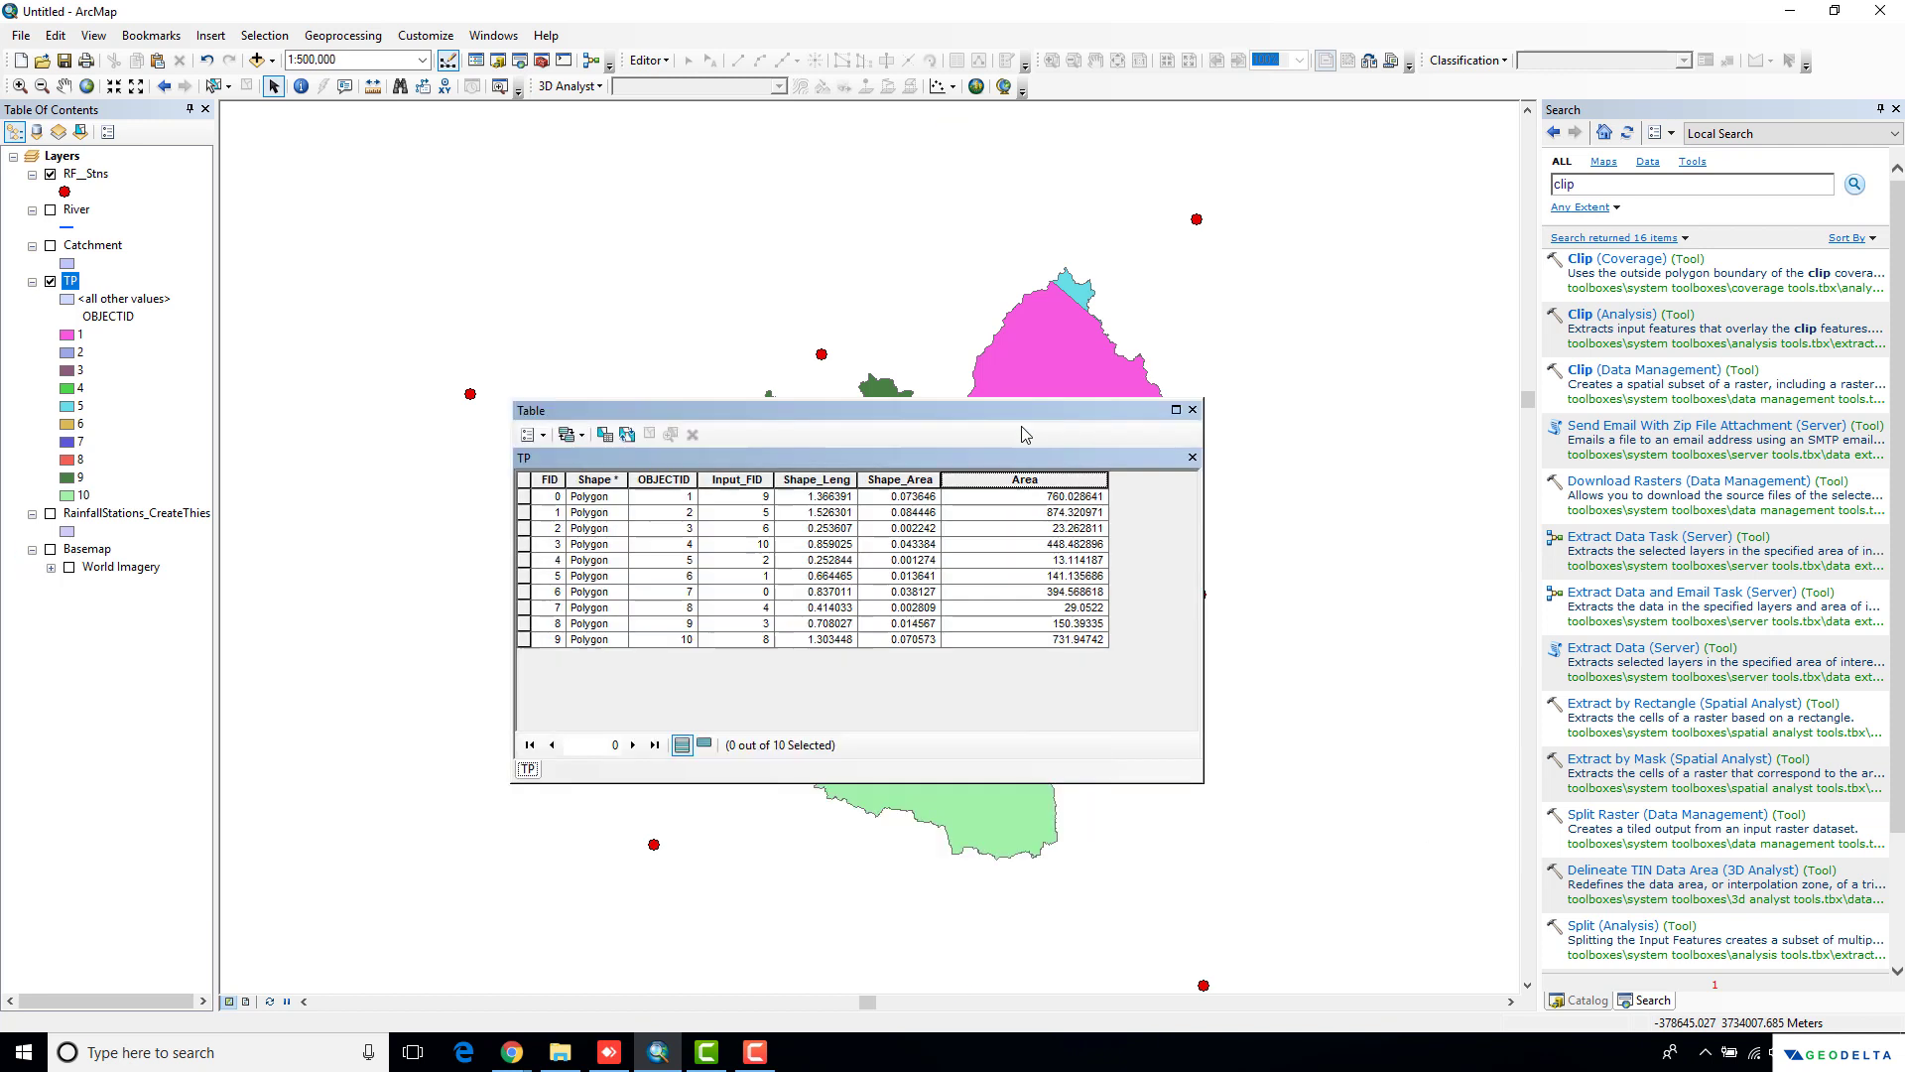
click(1035, 481)
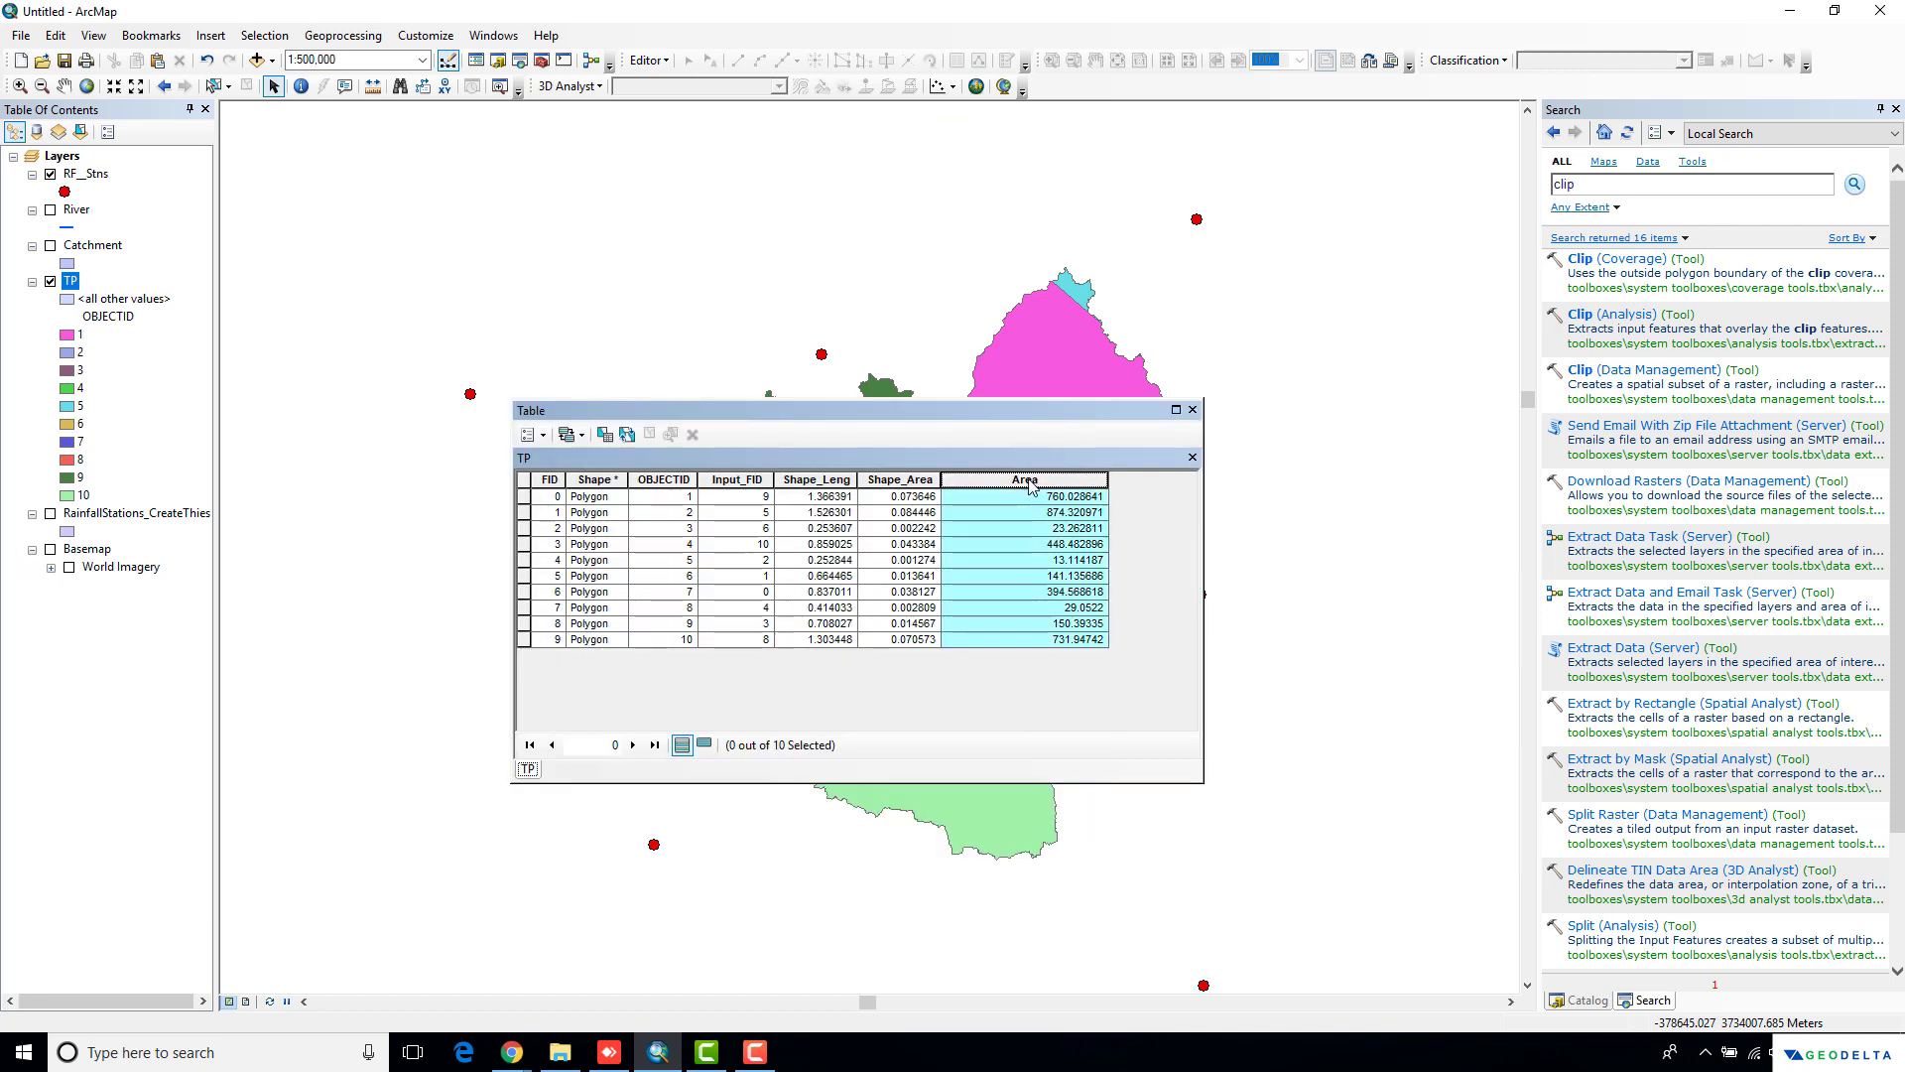
right_click(1035, 481)
click(1125, 584)
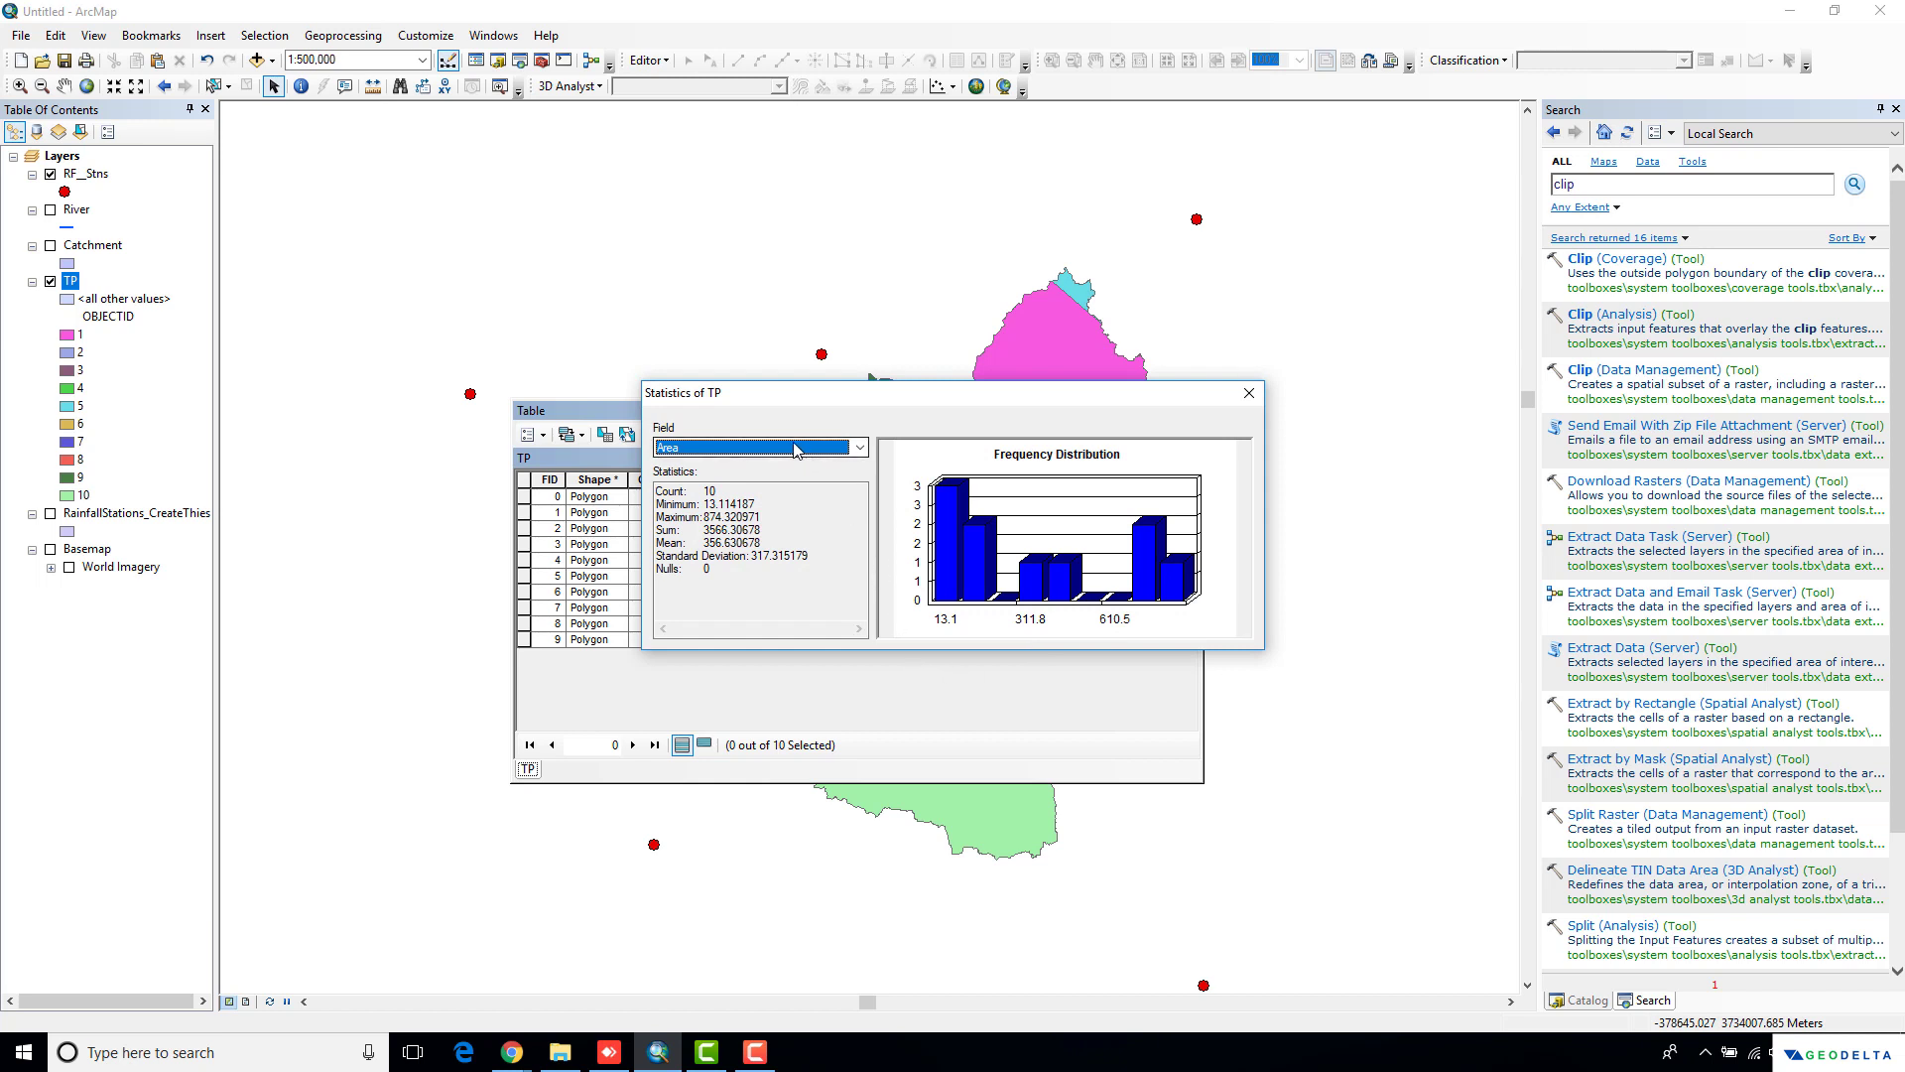
click(810, 448)
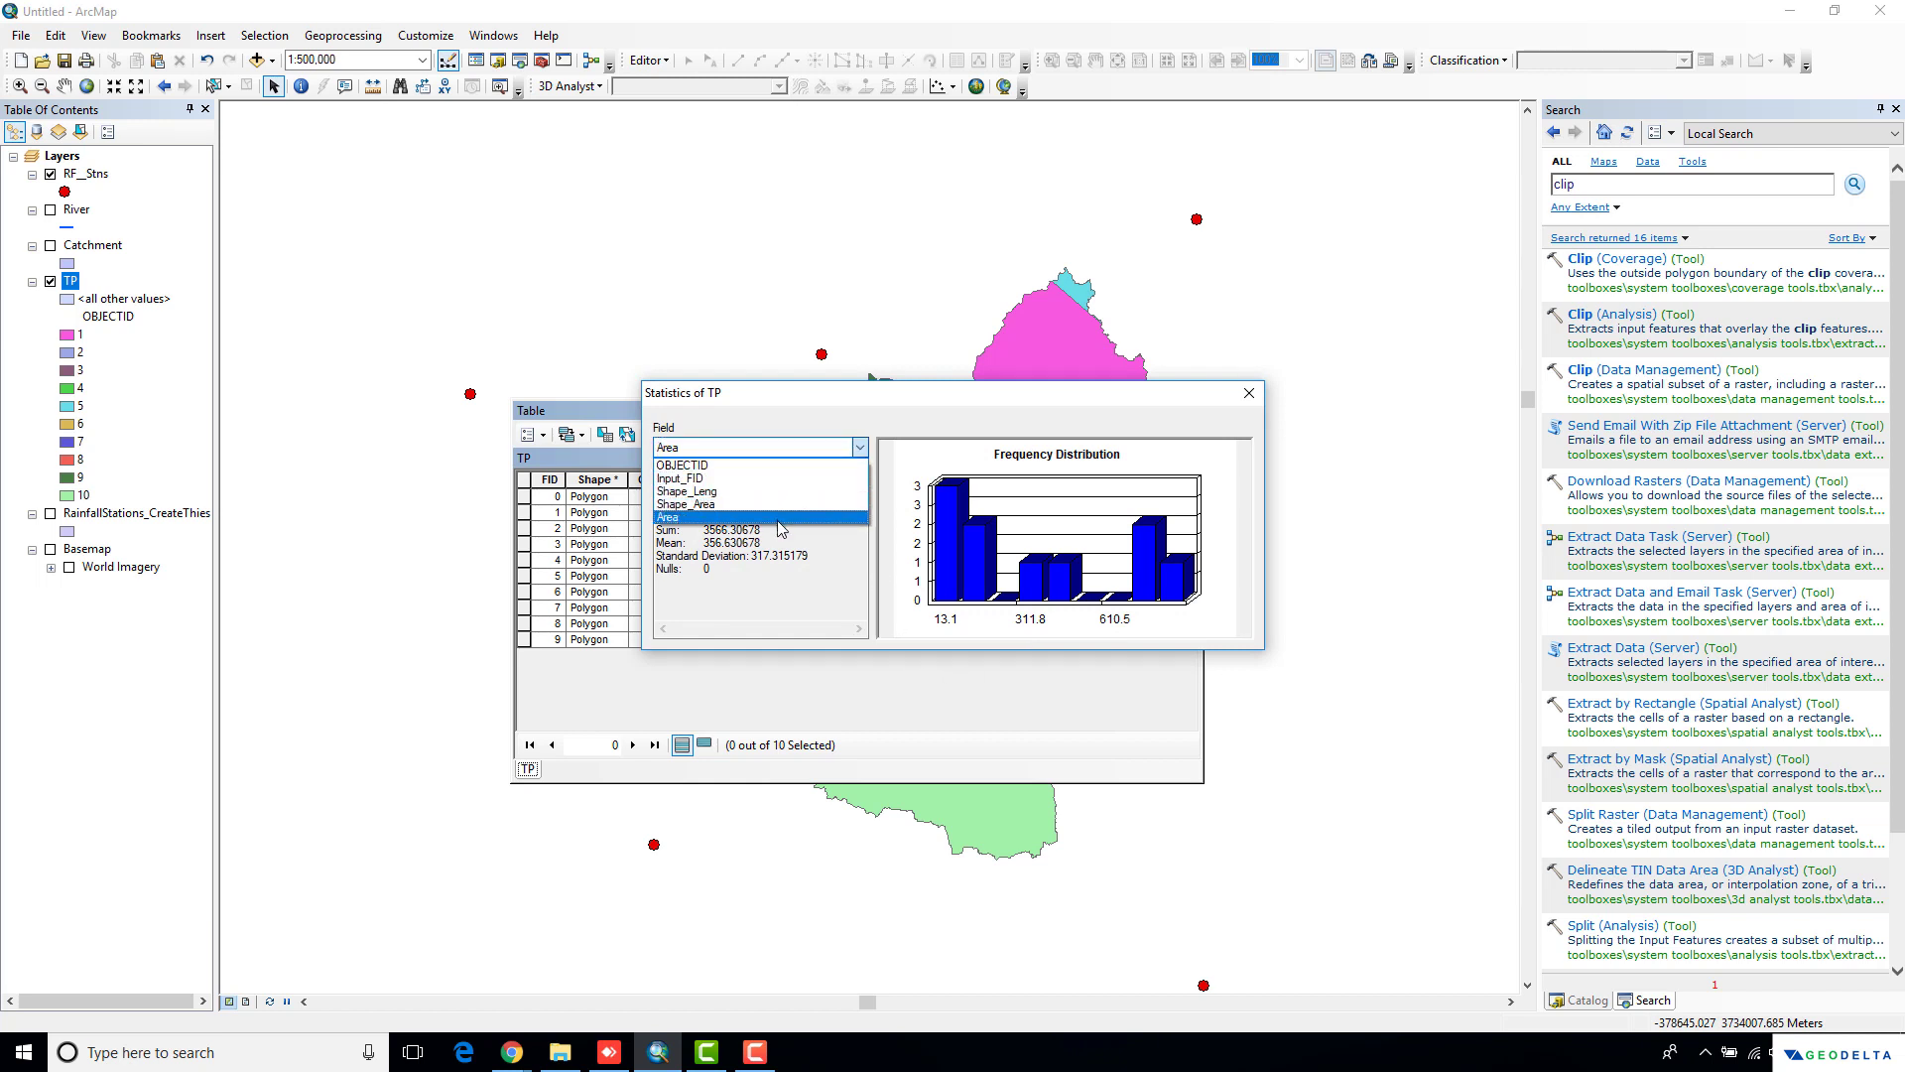
click(728, 556)
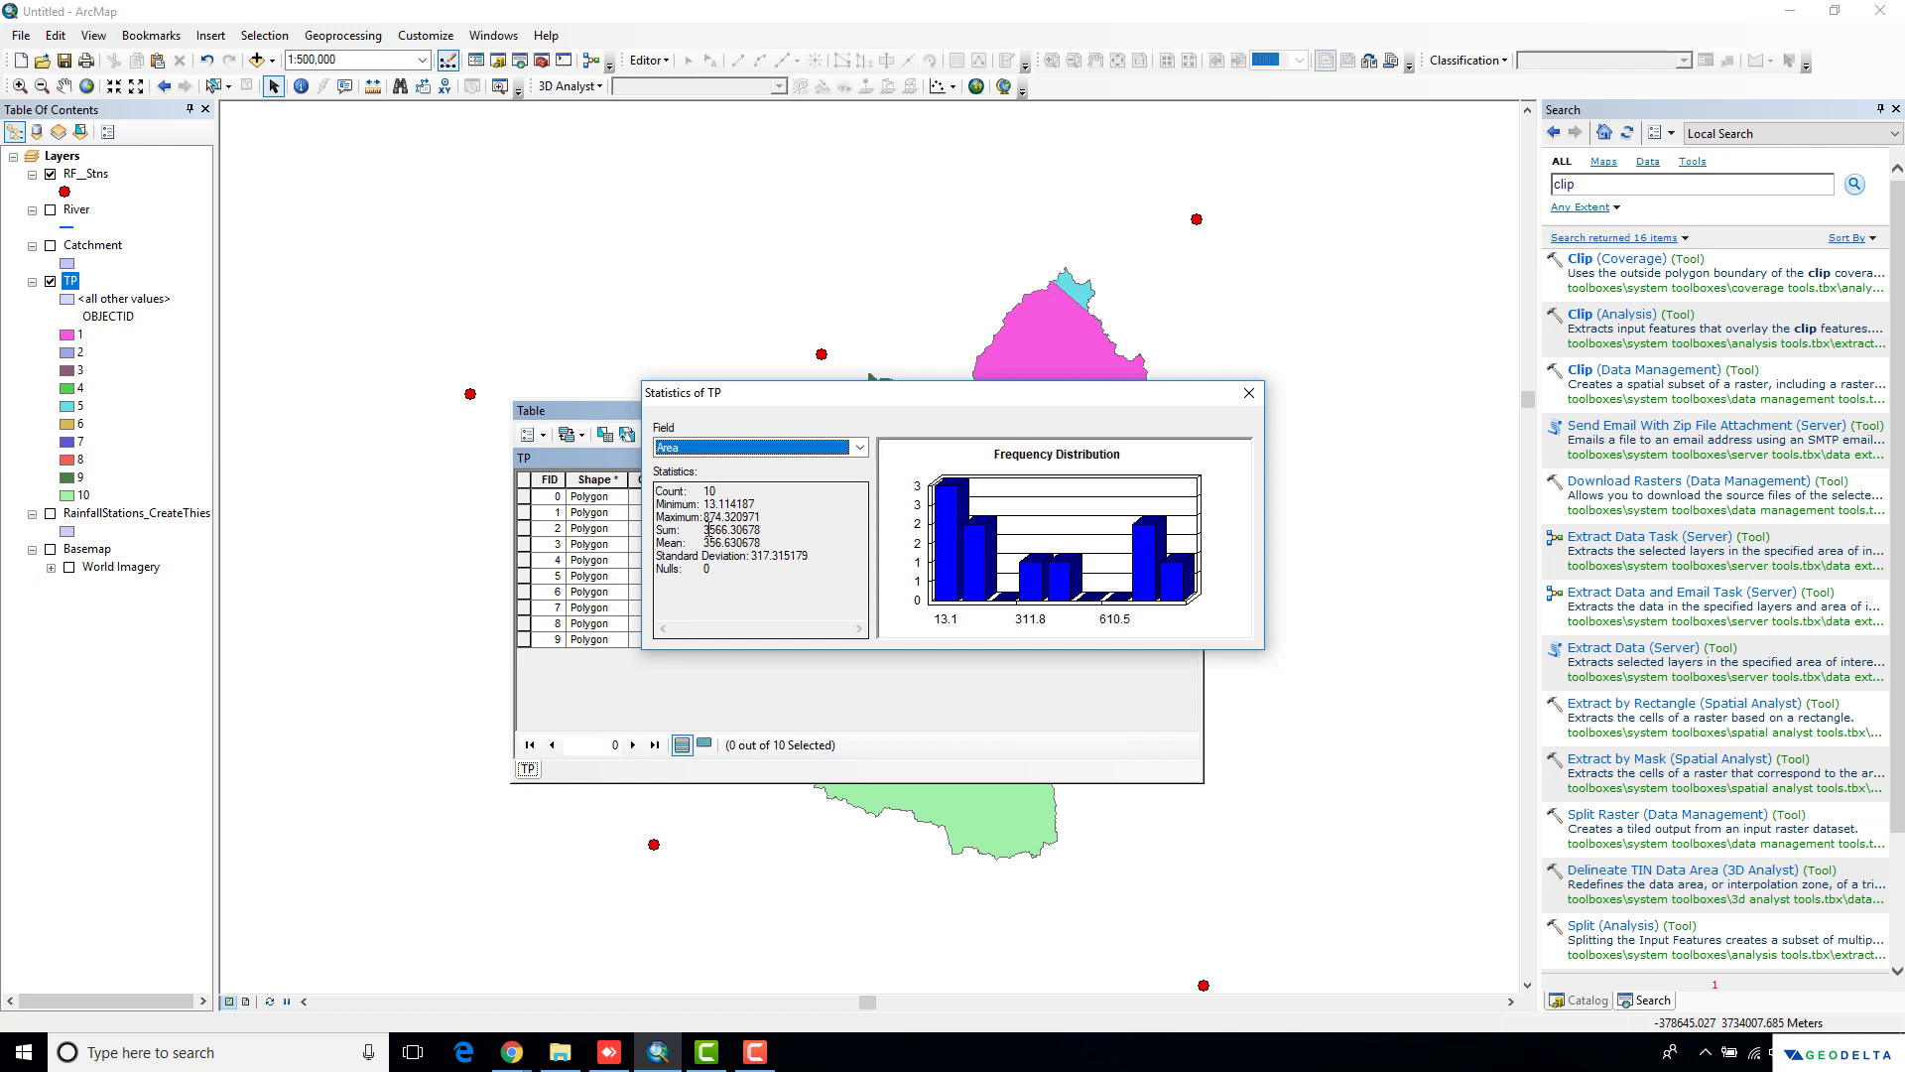
drag(705, 529, 724, 530)
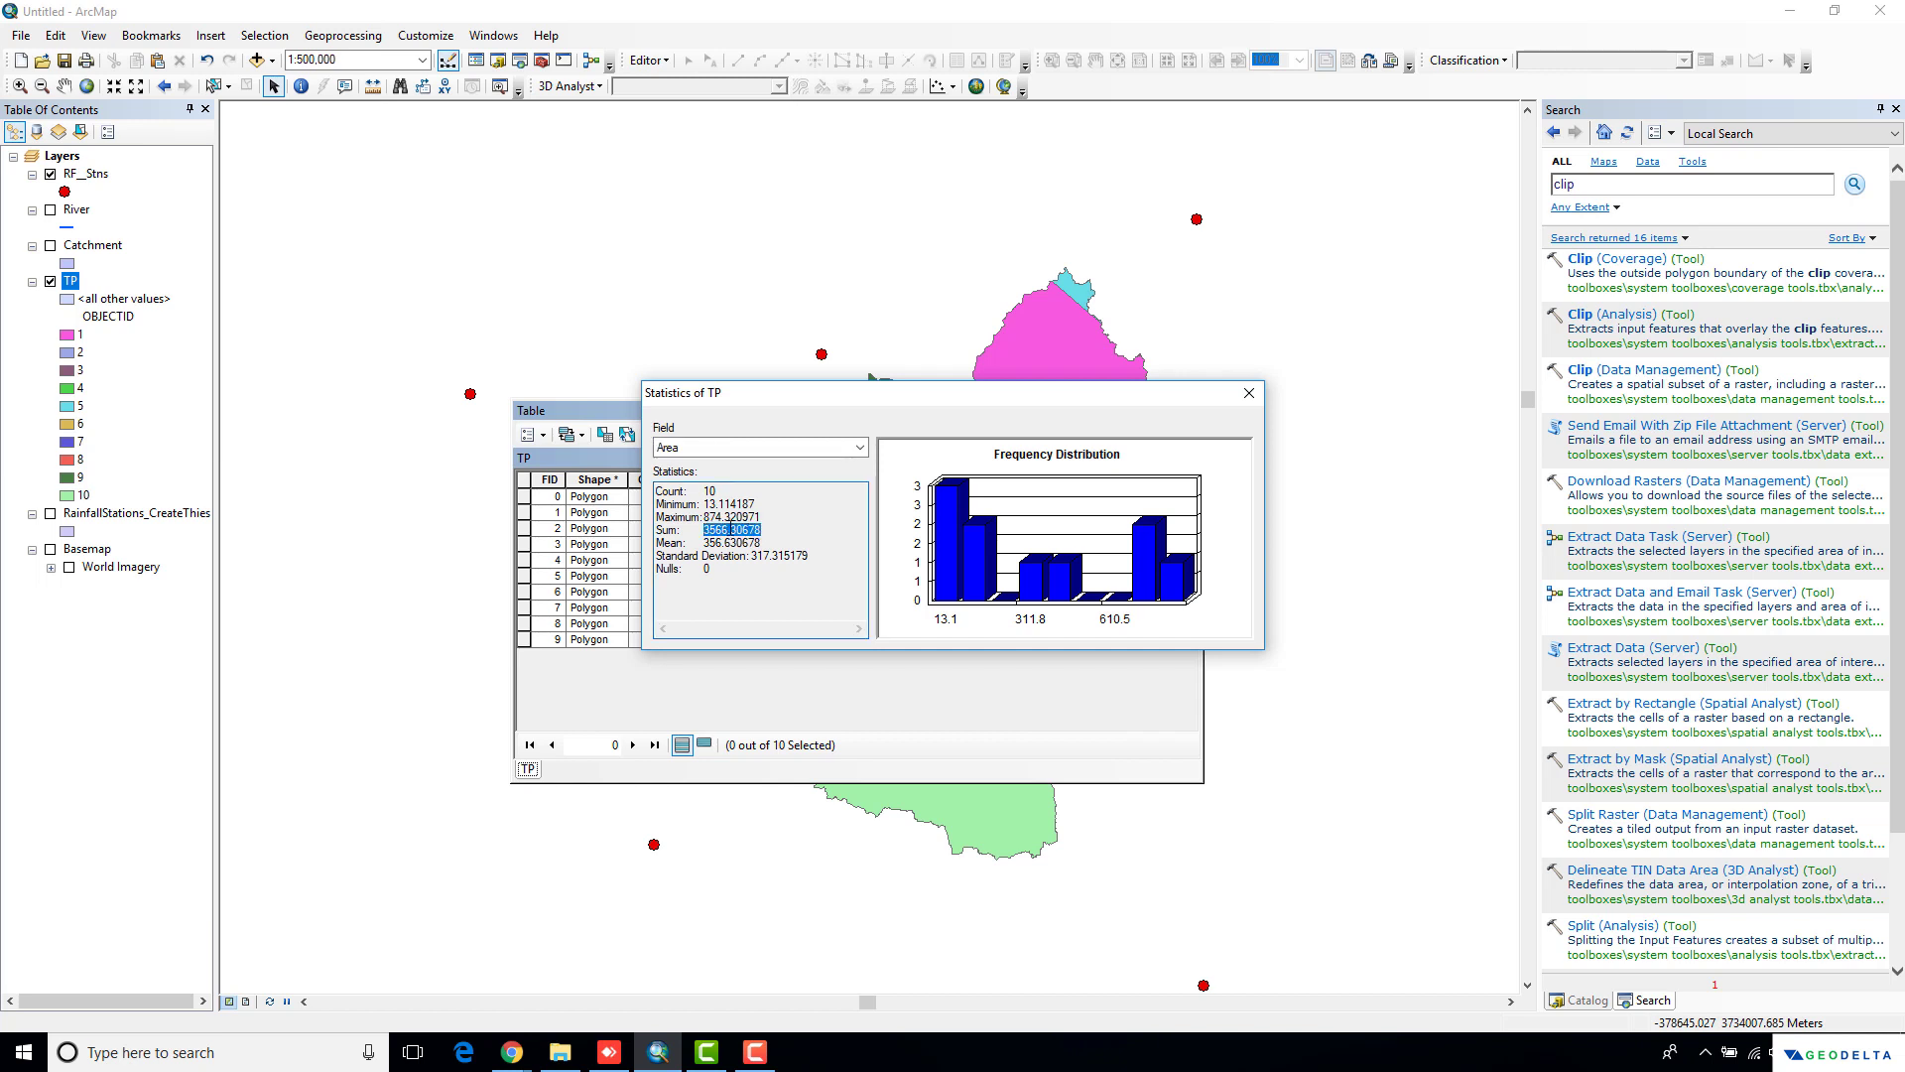
right_click(731, 529)
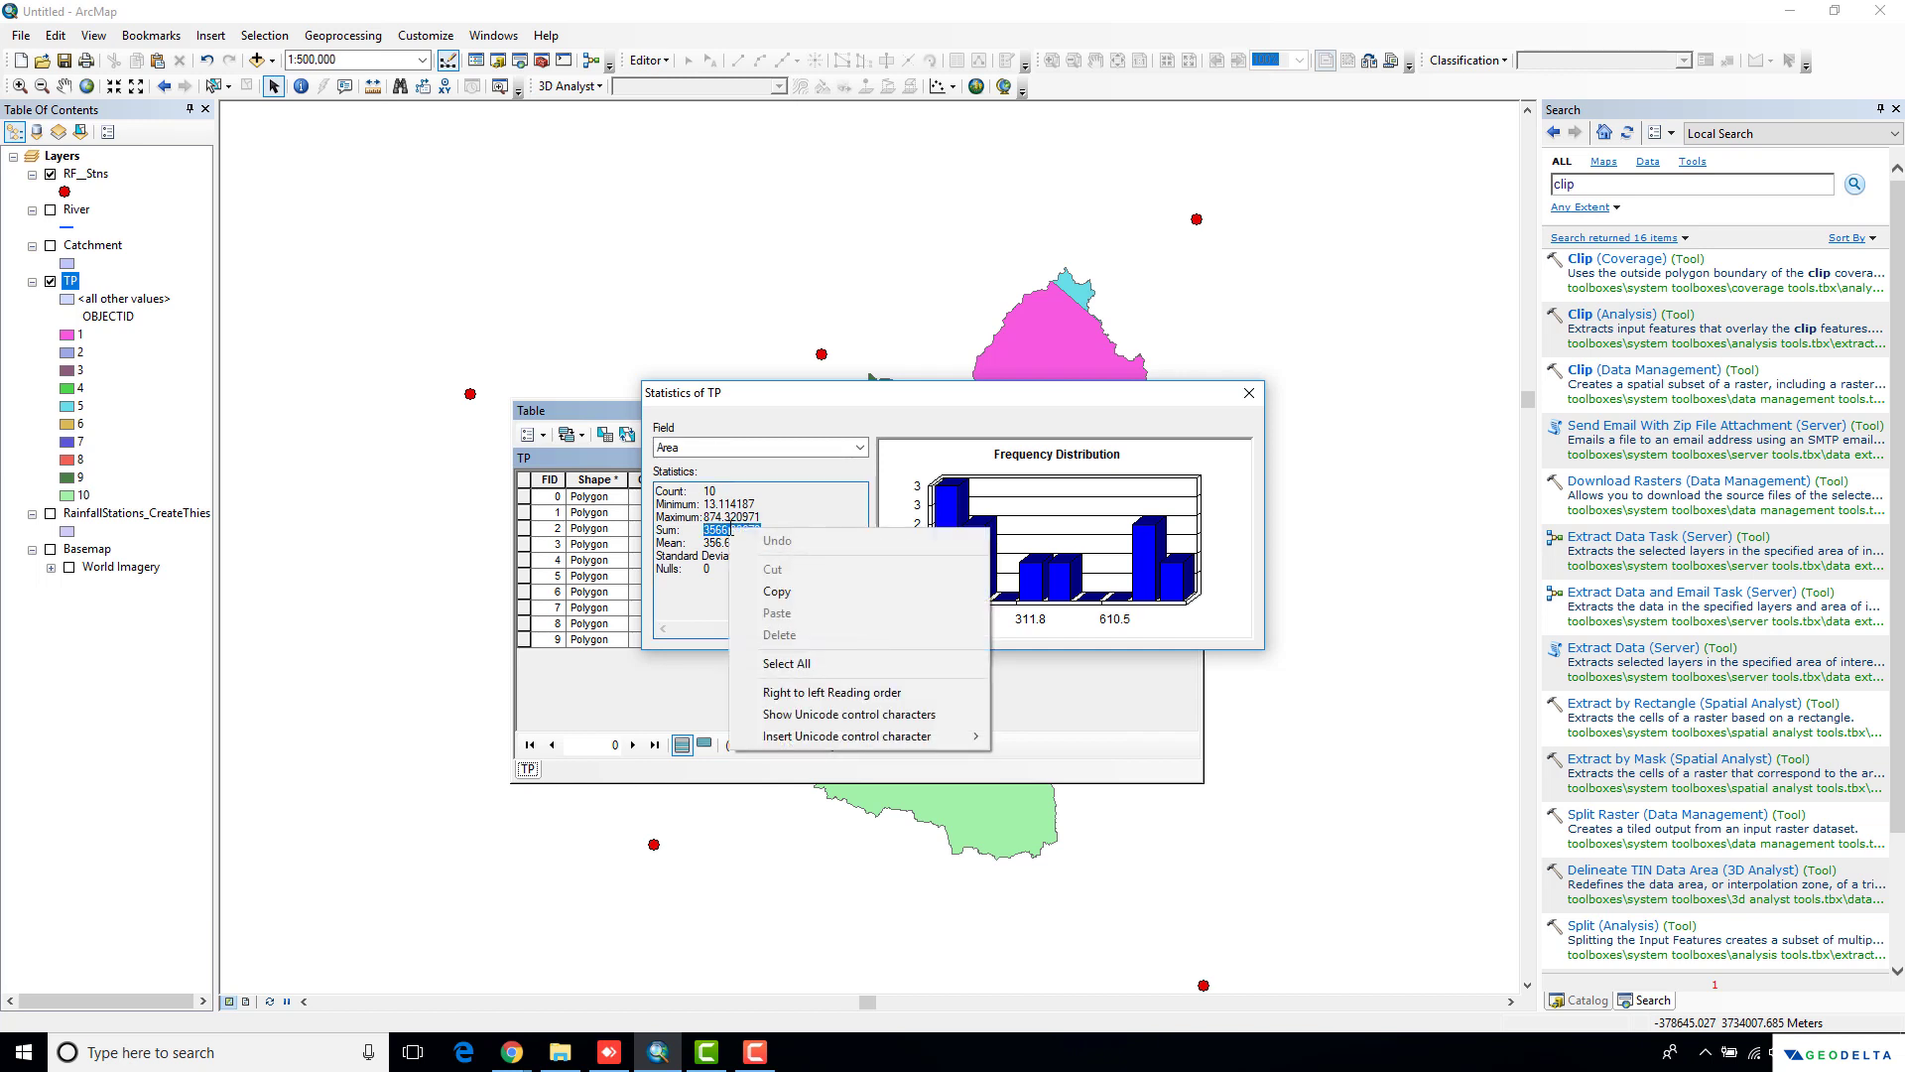
click(779, 592)
click(1250, 393)
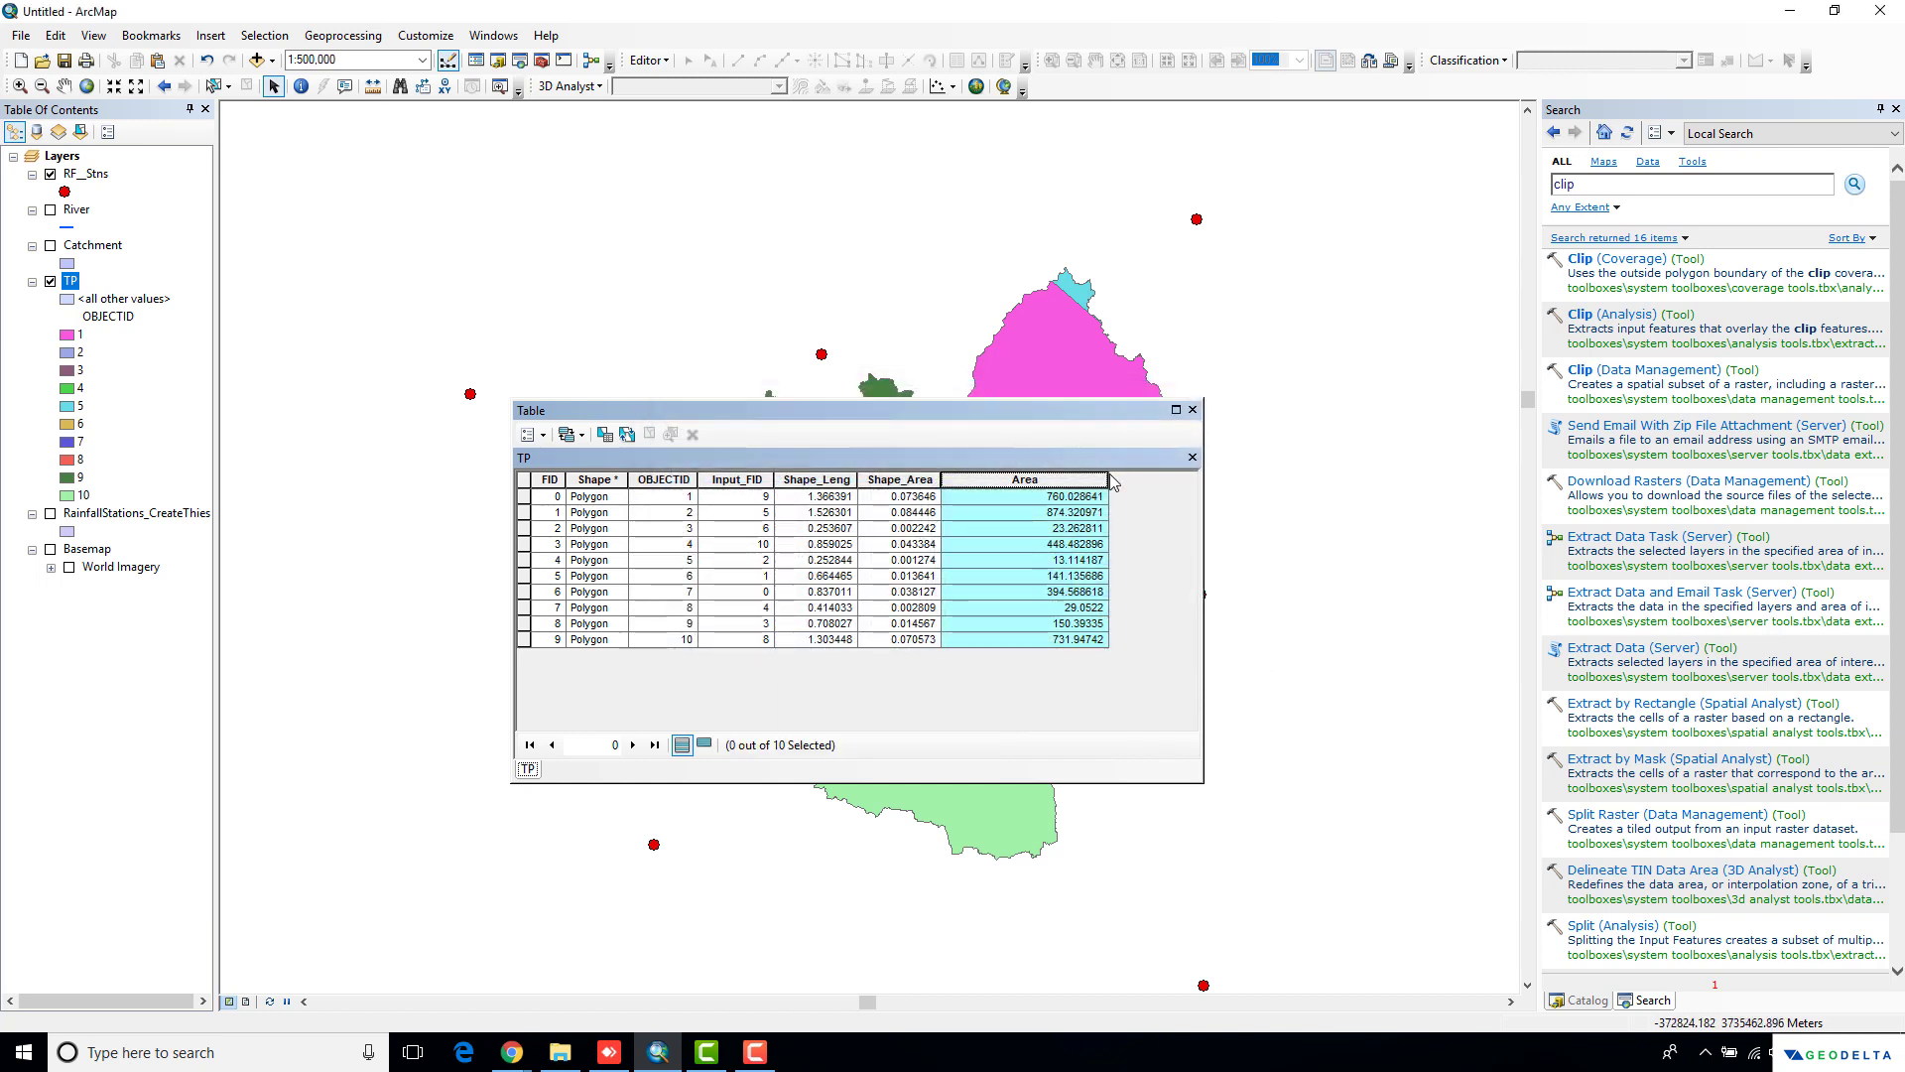
Add a field named Weight of type Double to the TP attribute table
click(1072, 498)
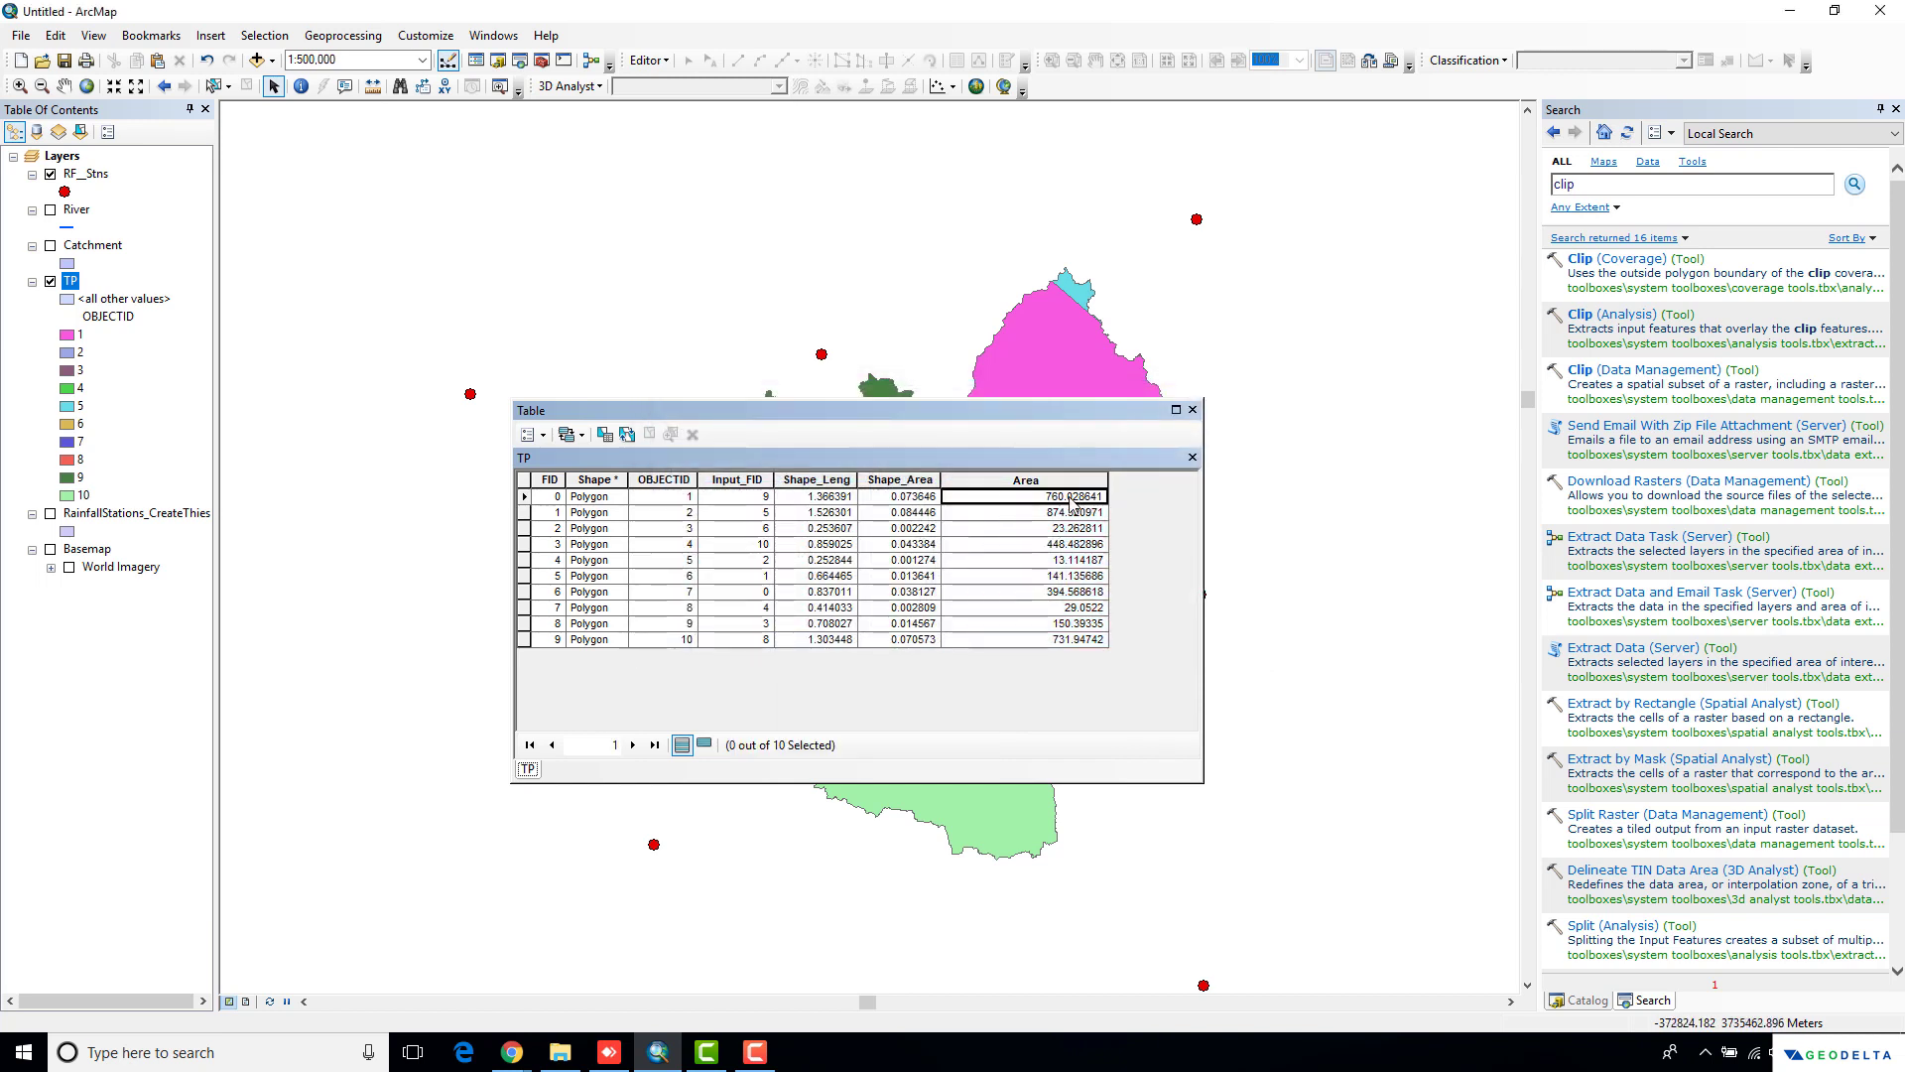
click(533, 434)
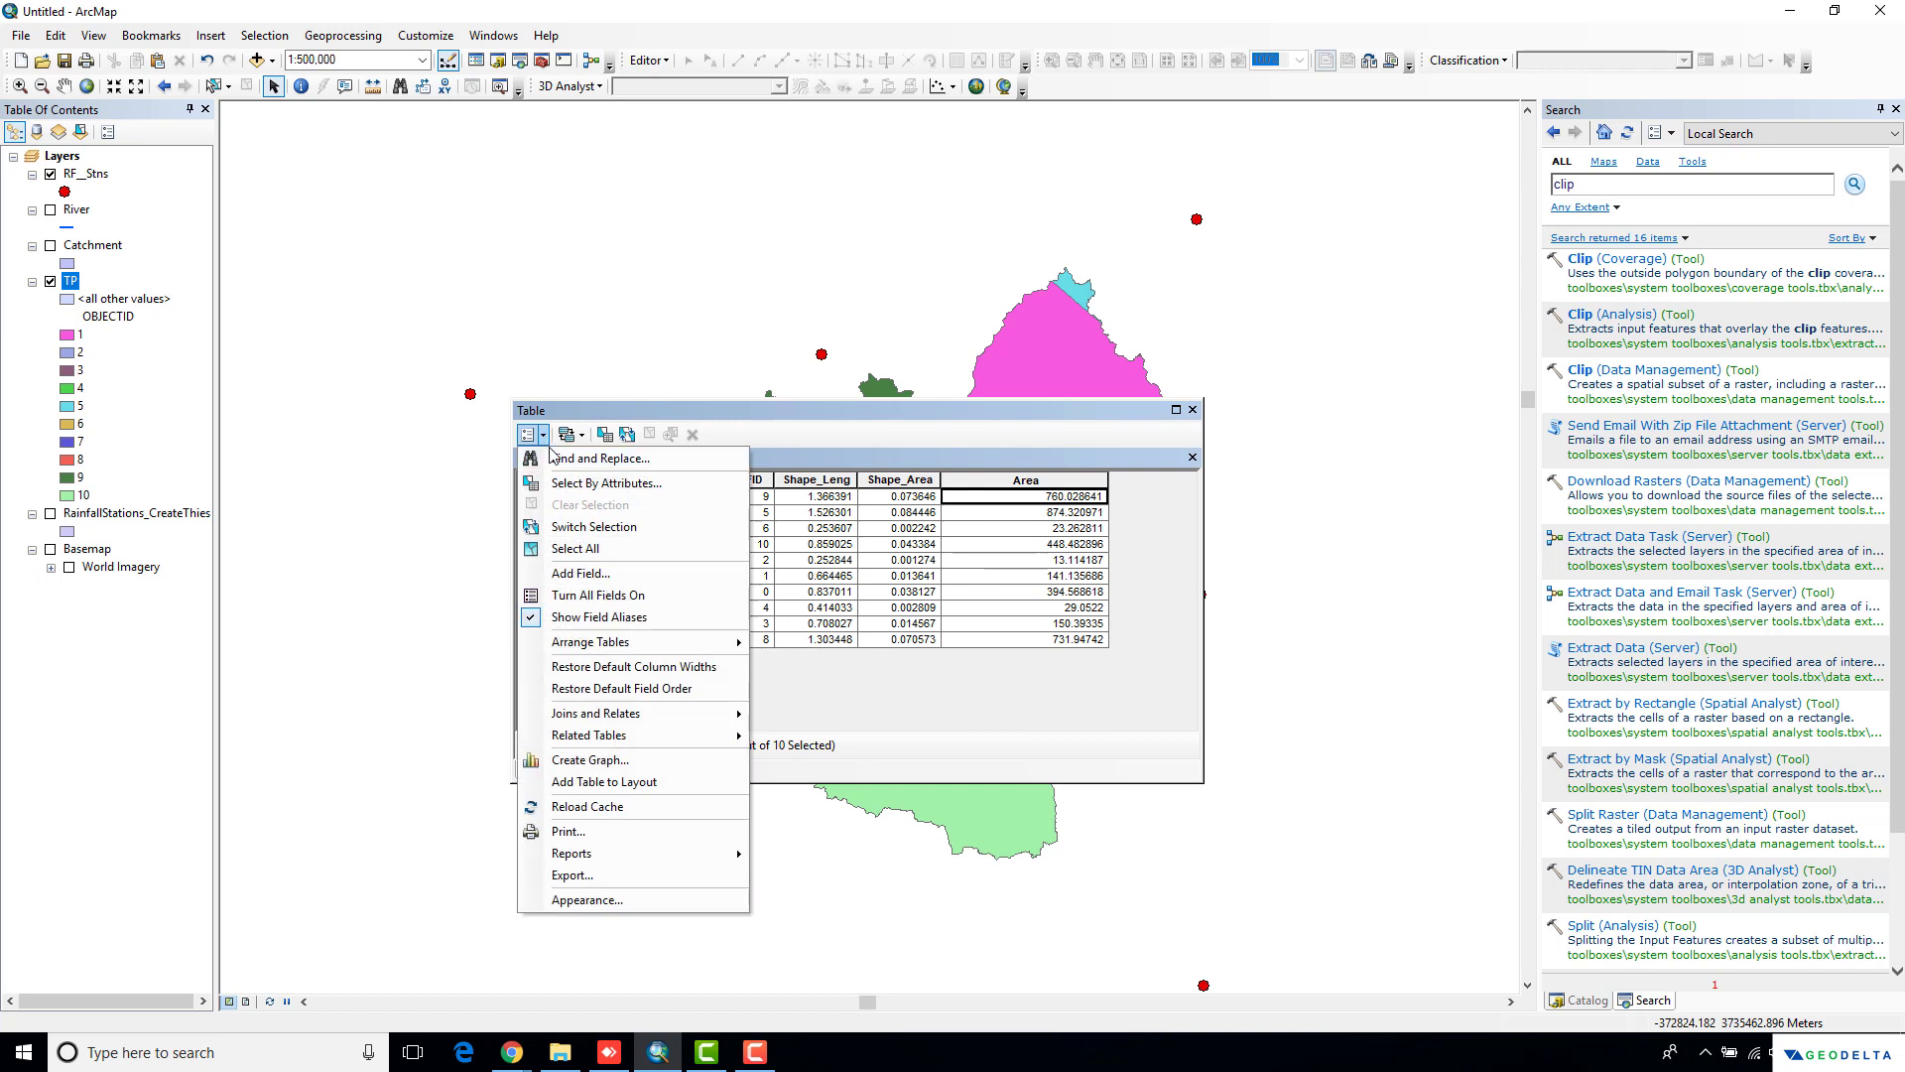
click(595, 574)
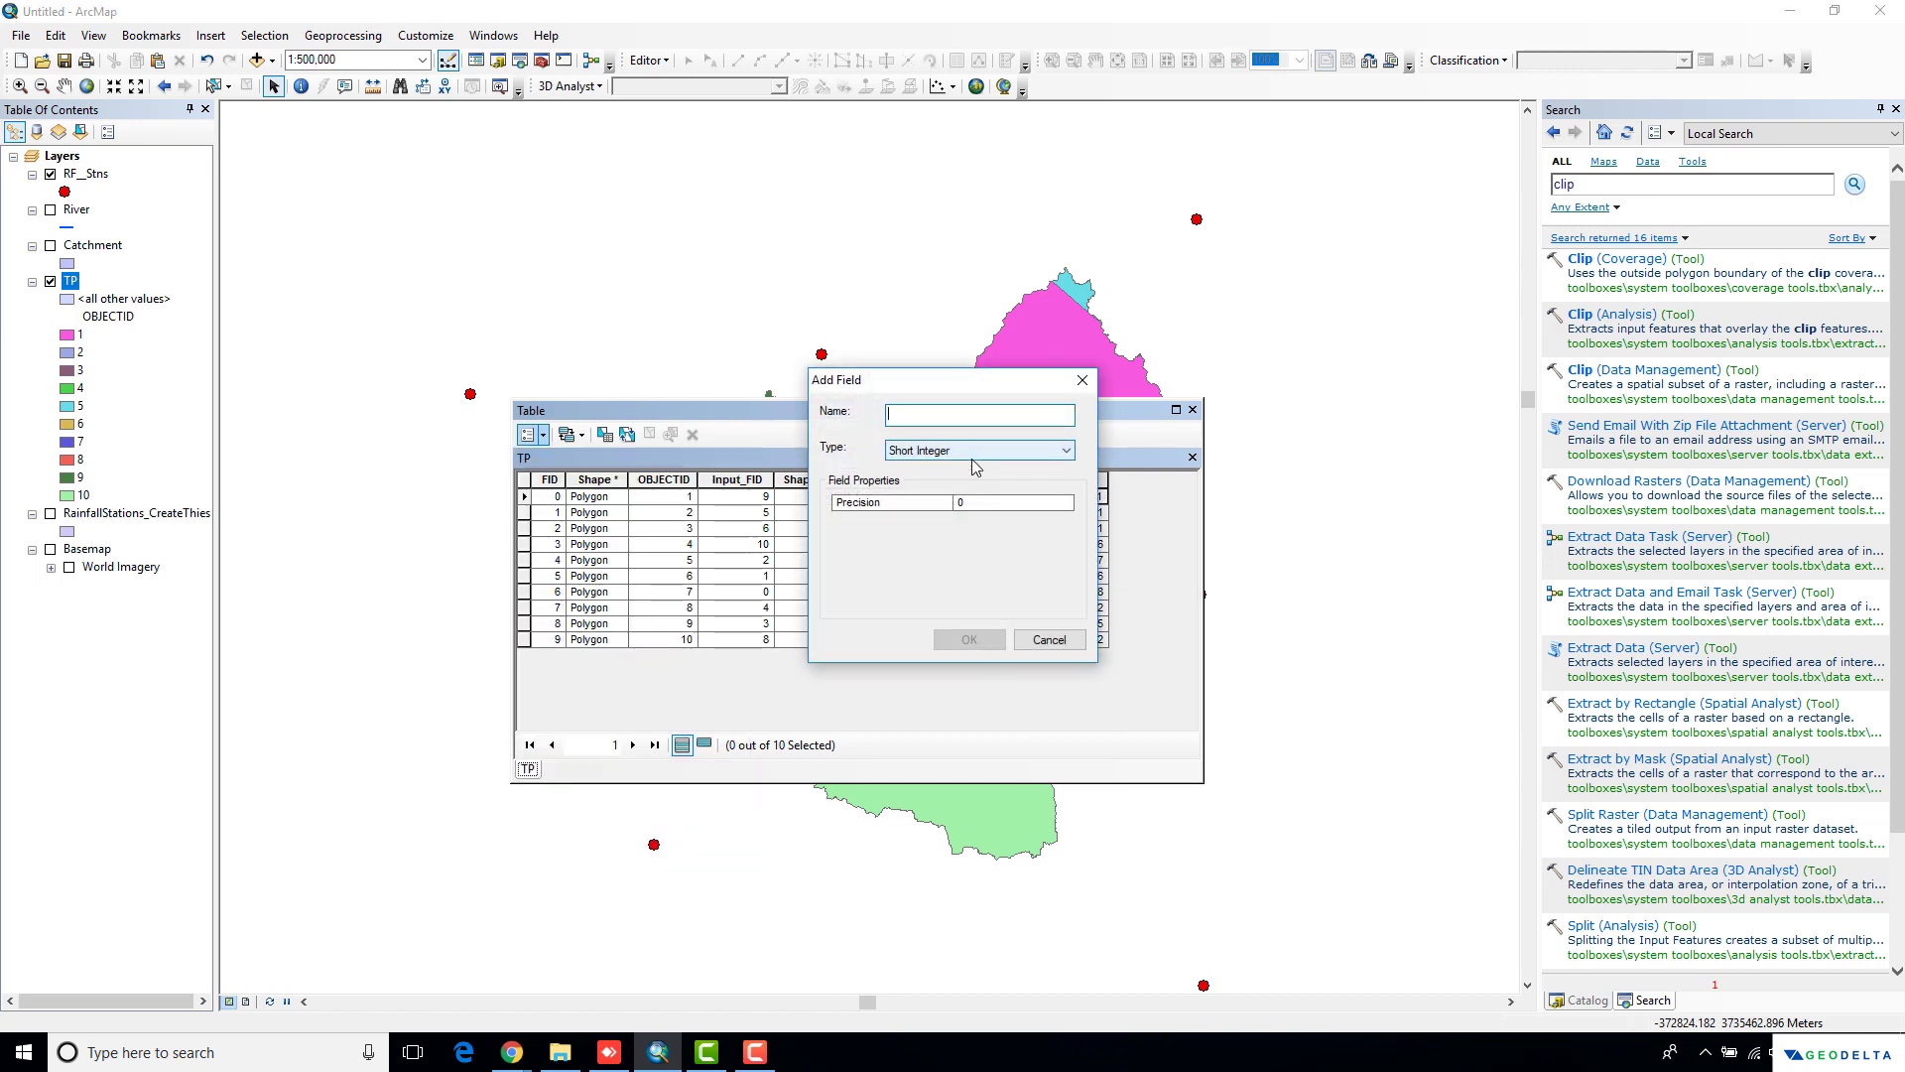
text(Weight)
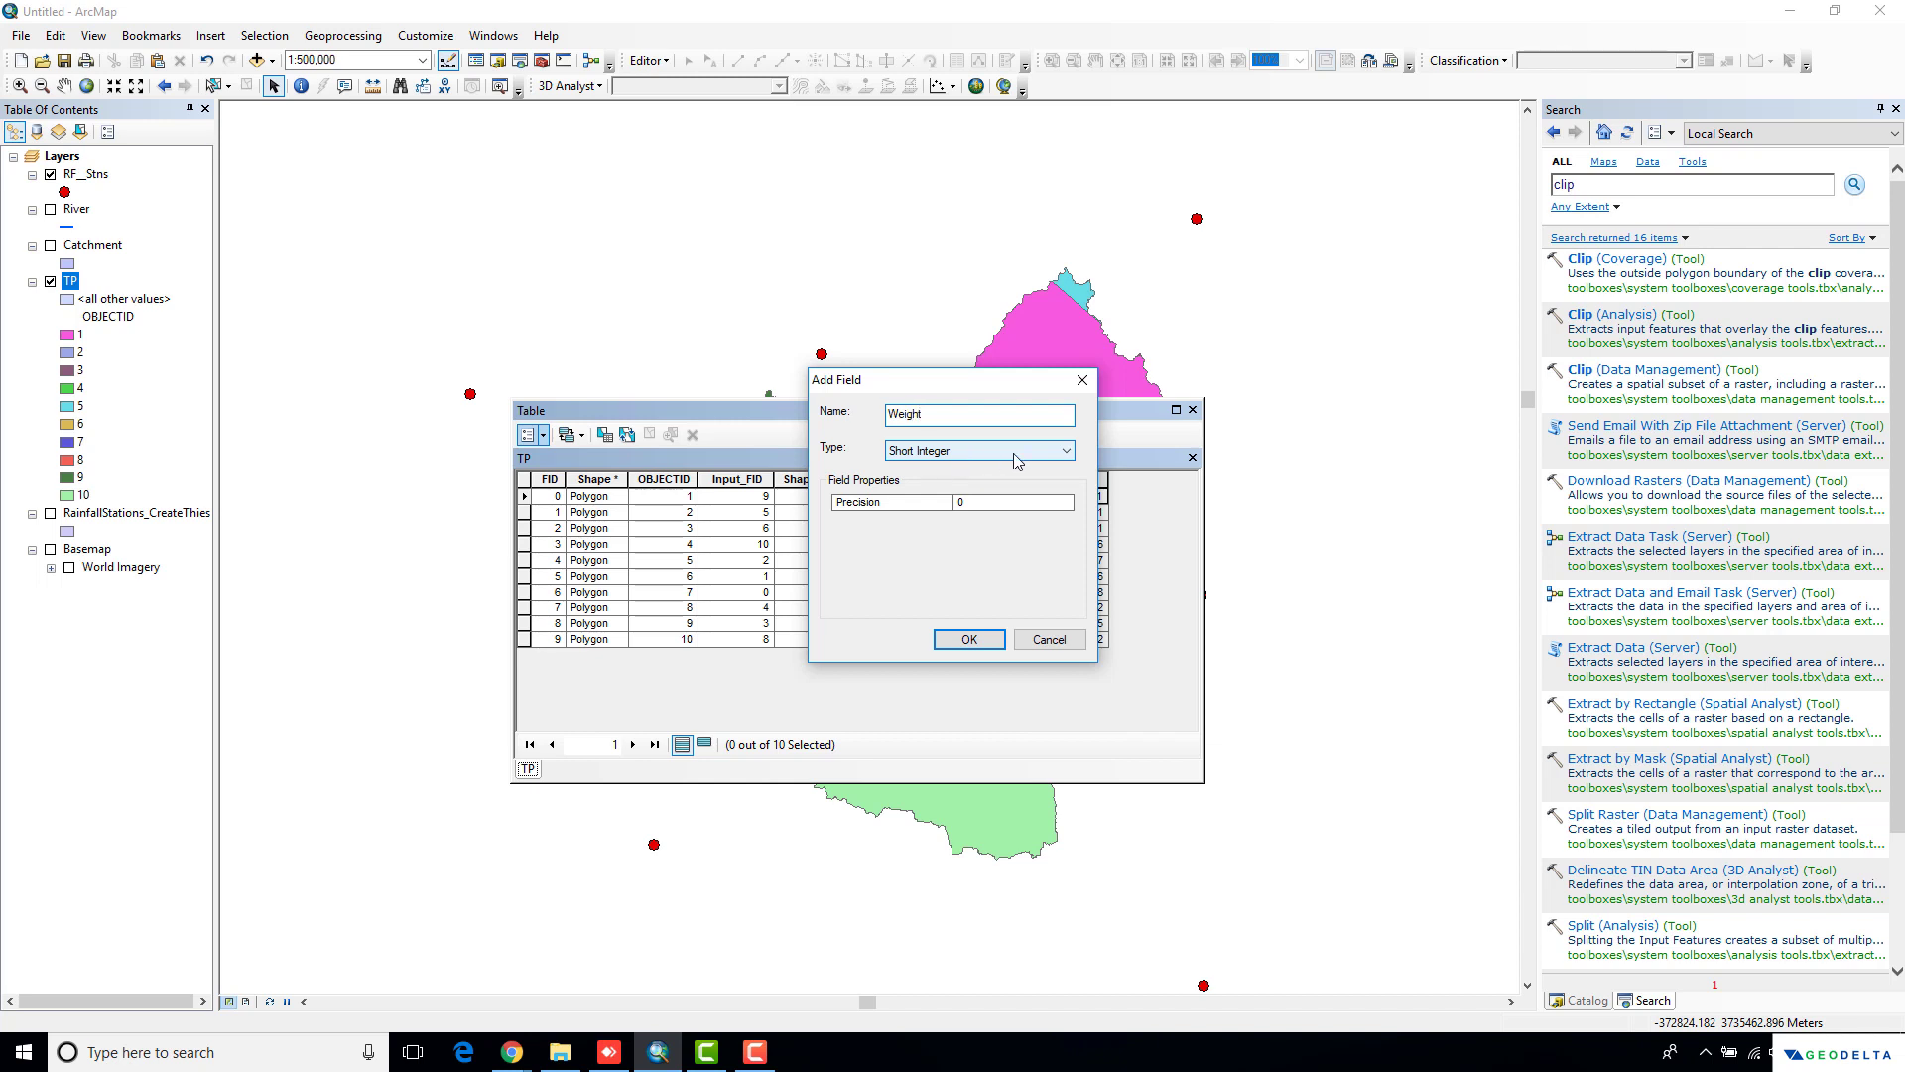
click(1054, 464)
click(1007, 519)
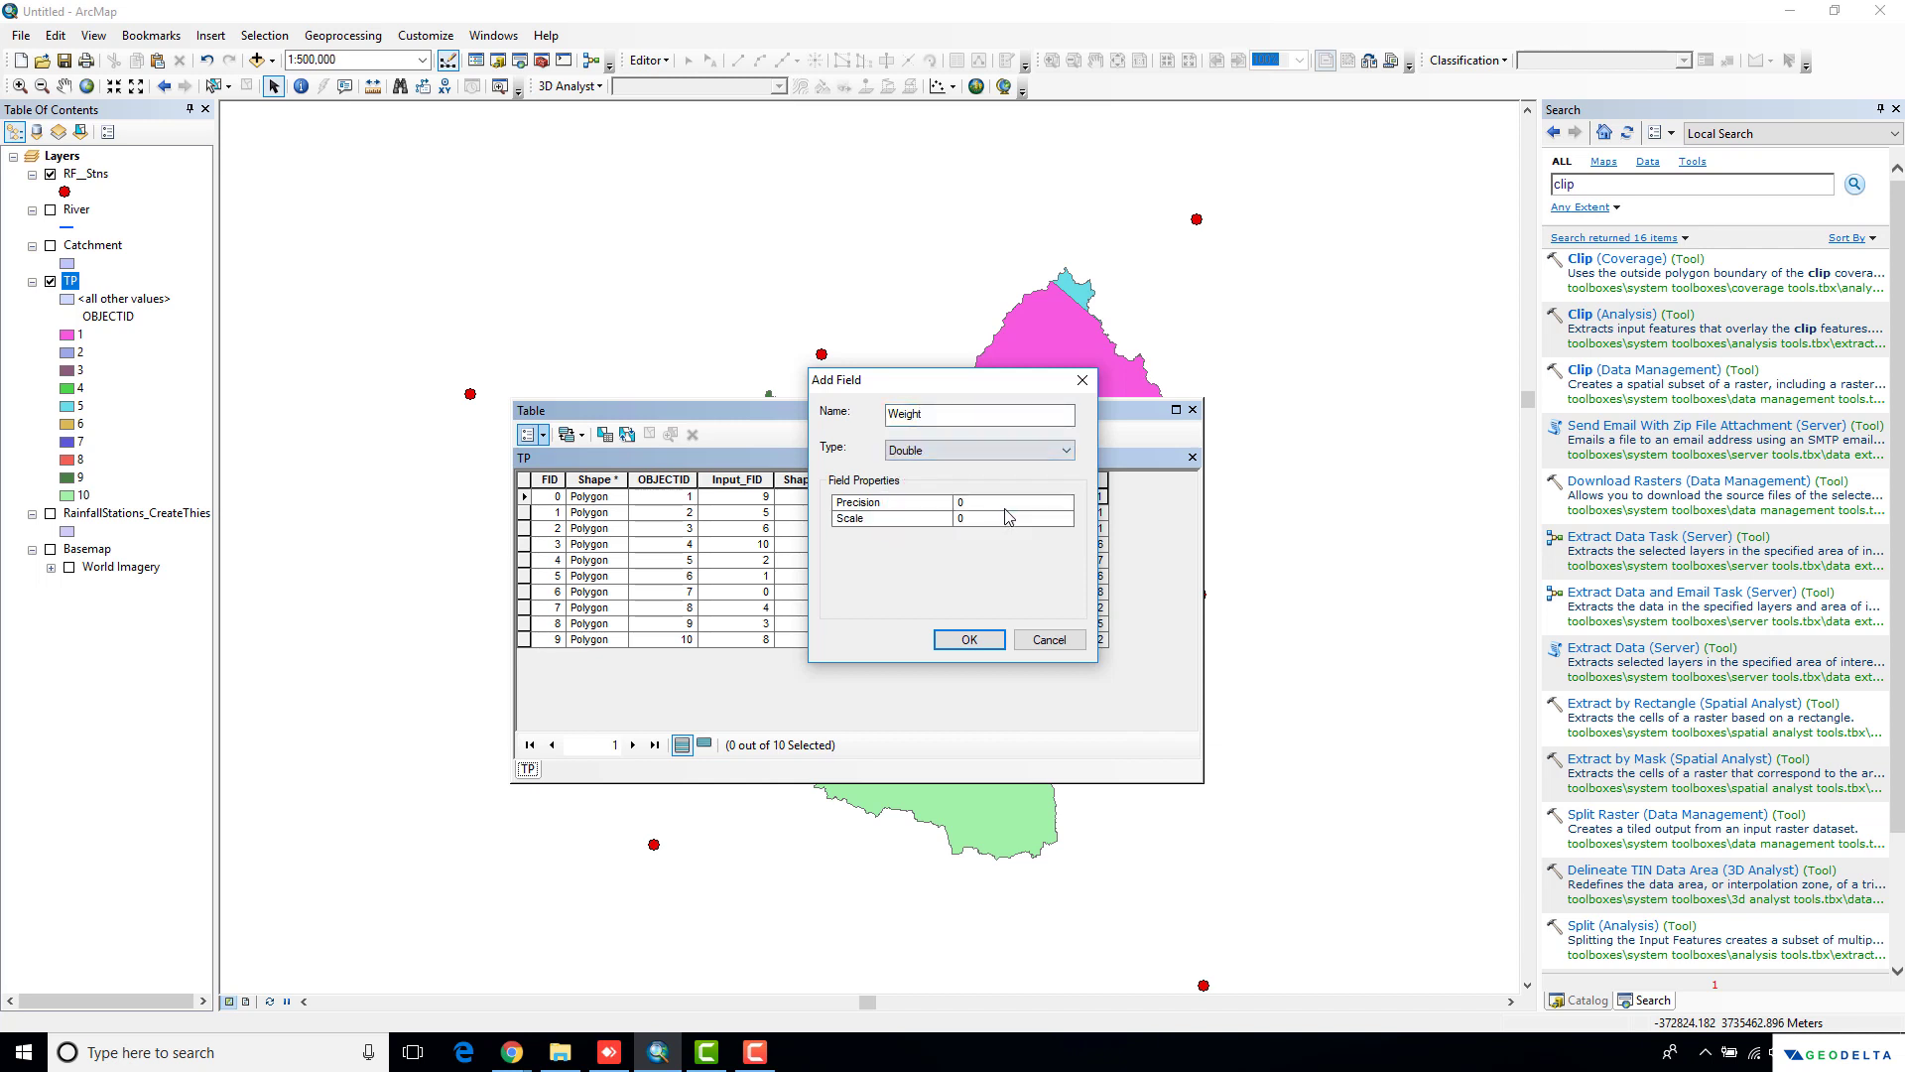
click(970, 640)
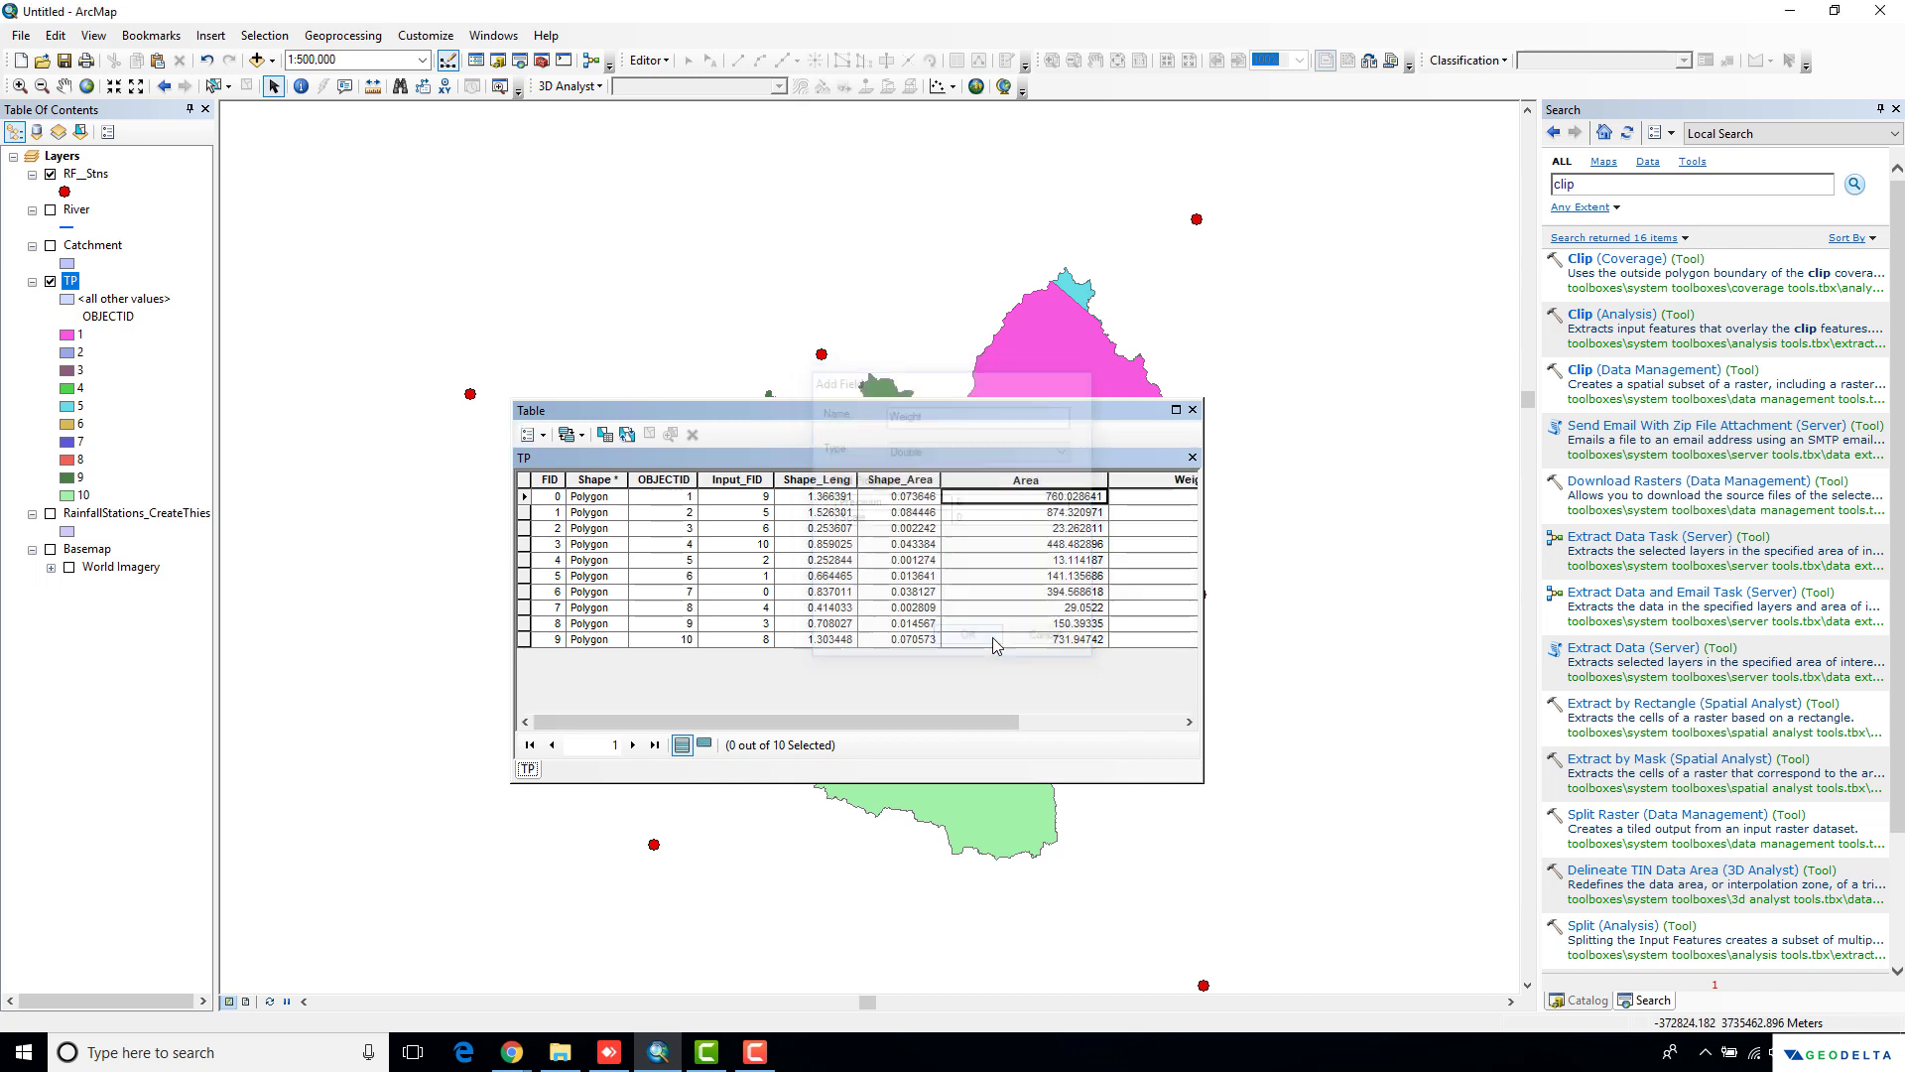
Calculate the Weight field with the Python expression !Area!/3566.30678, dividing each polygon's area by the total catchment area
drag(1202, 633, 1389, 596)
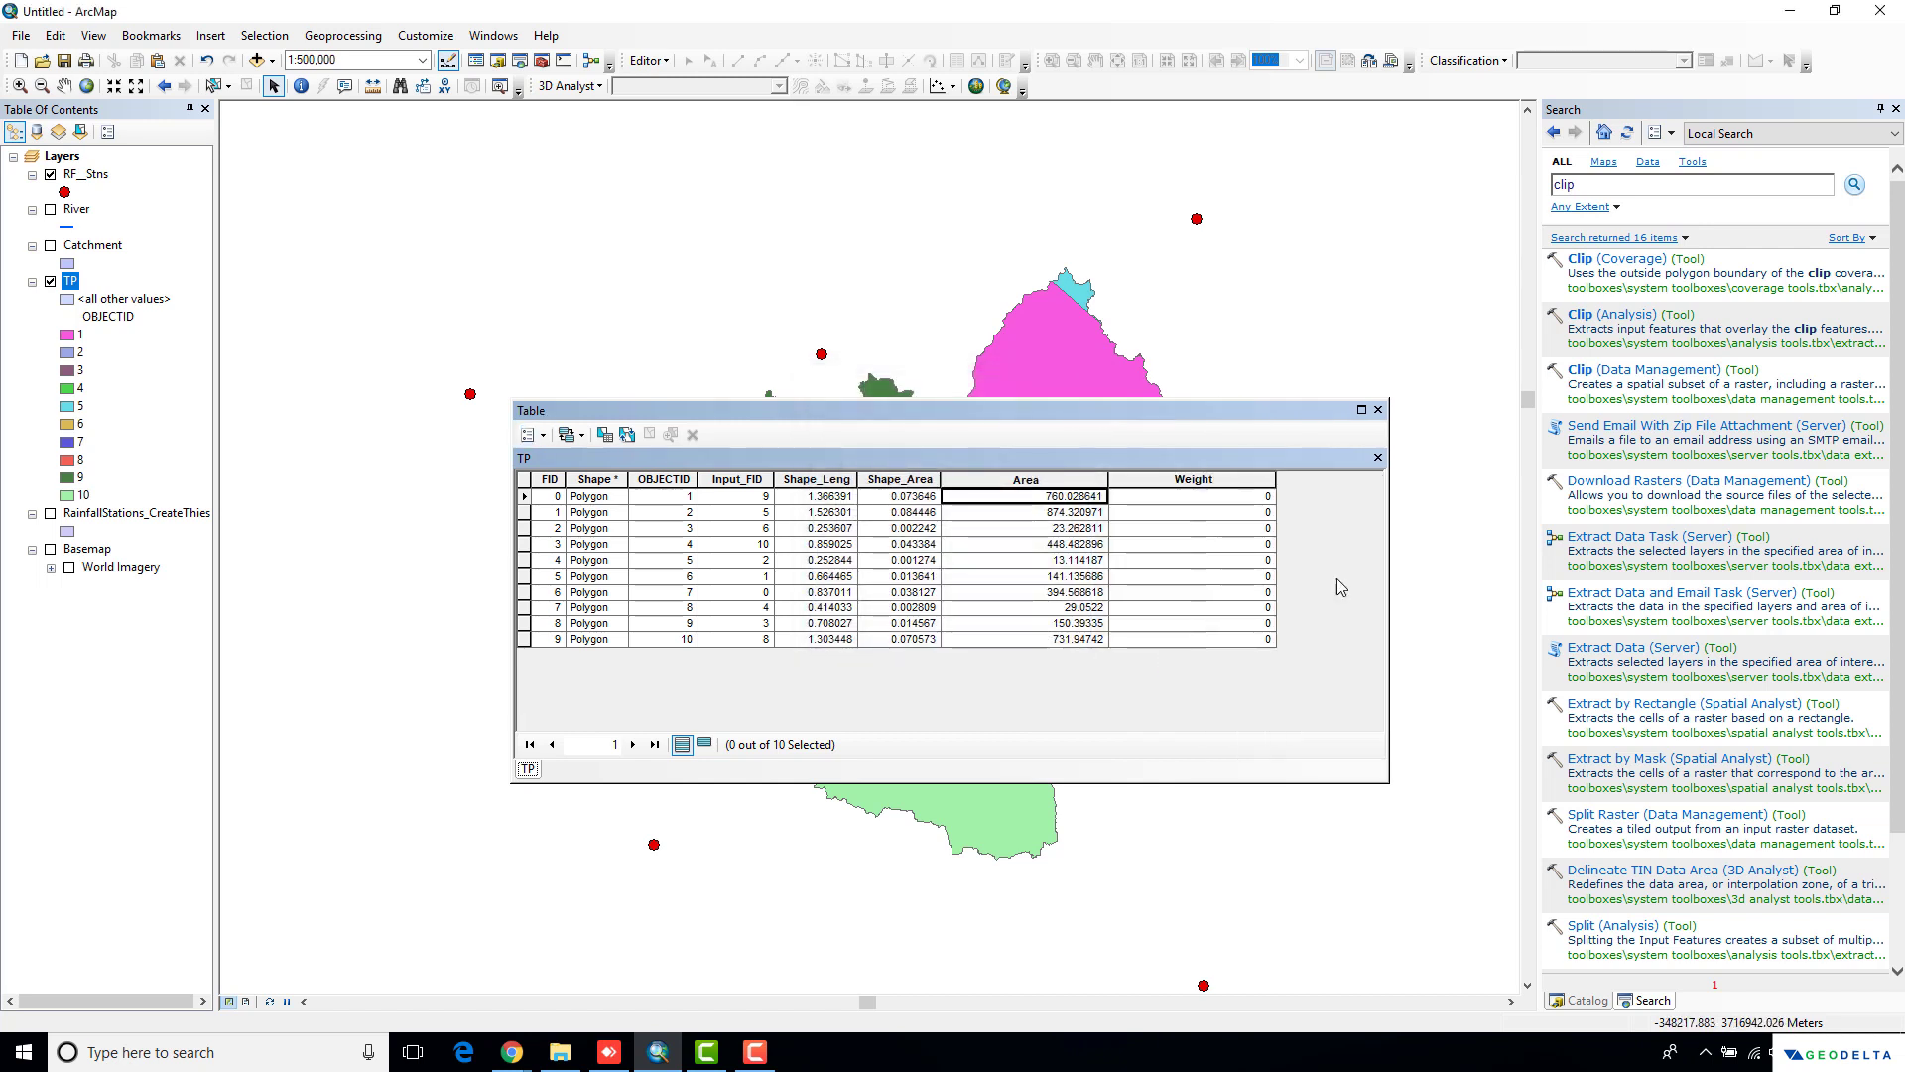
click(1203, 480)
right_click(1206, 481)
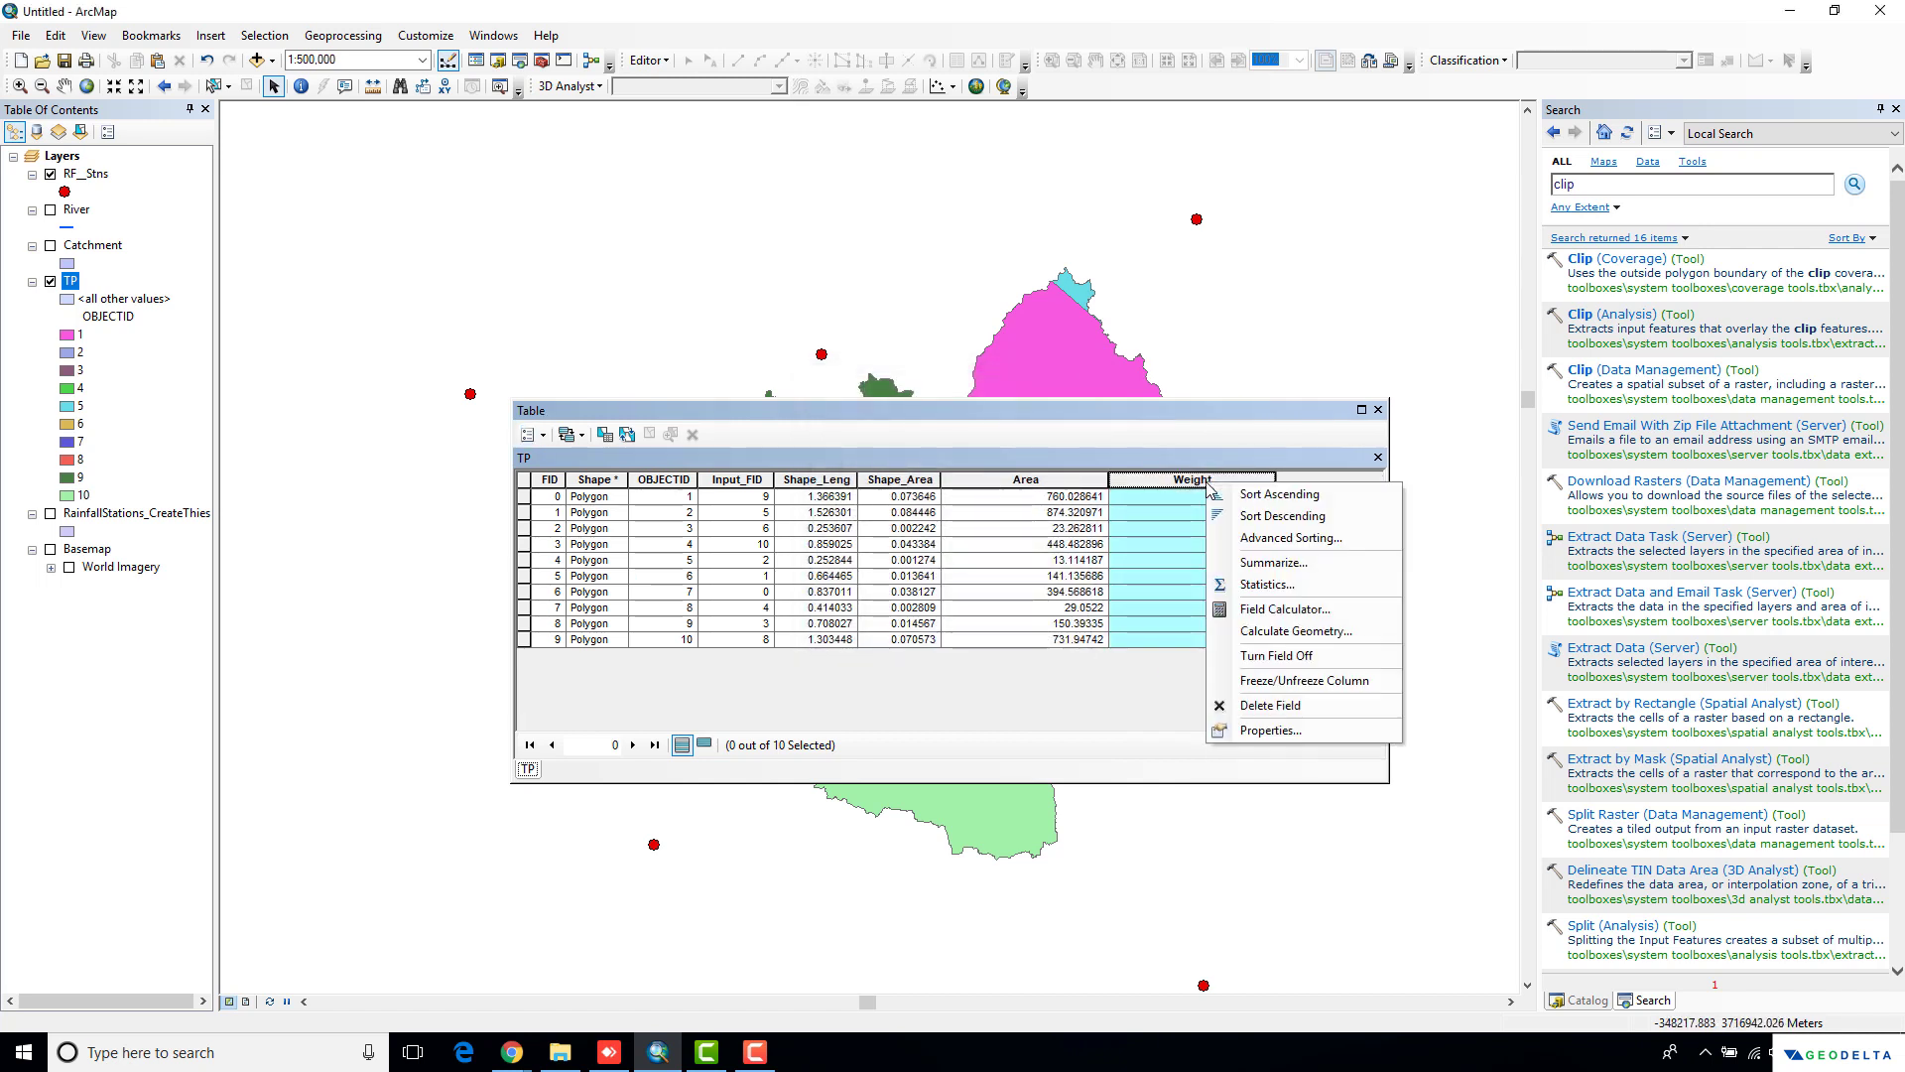
click(1290, 609)
click(907, 568)
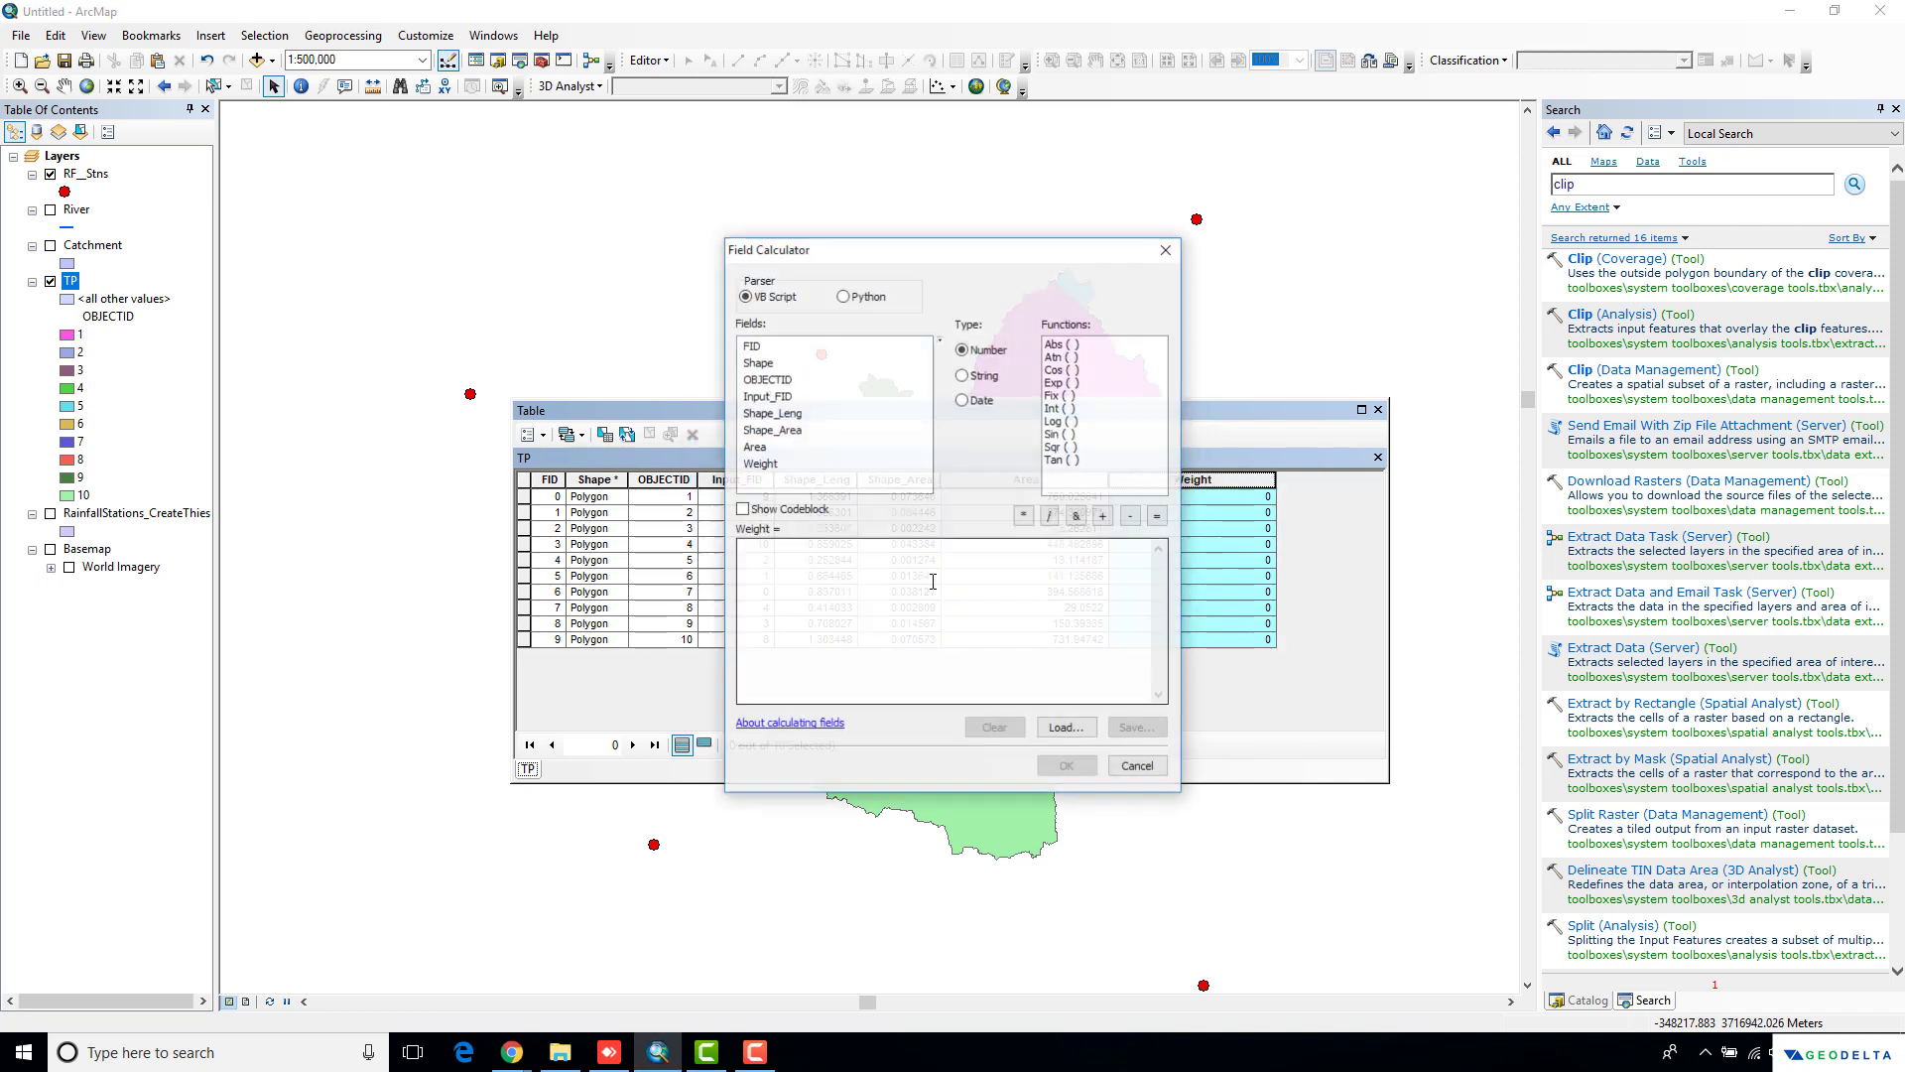
drag(948, 270, 460, 261)
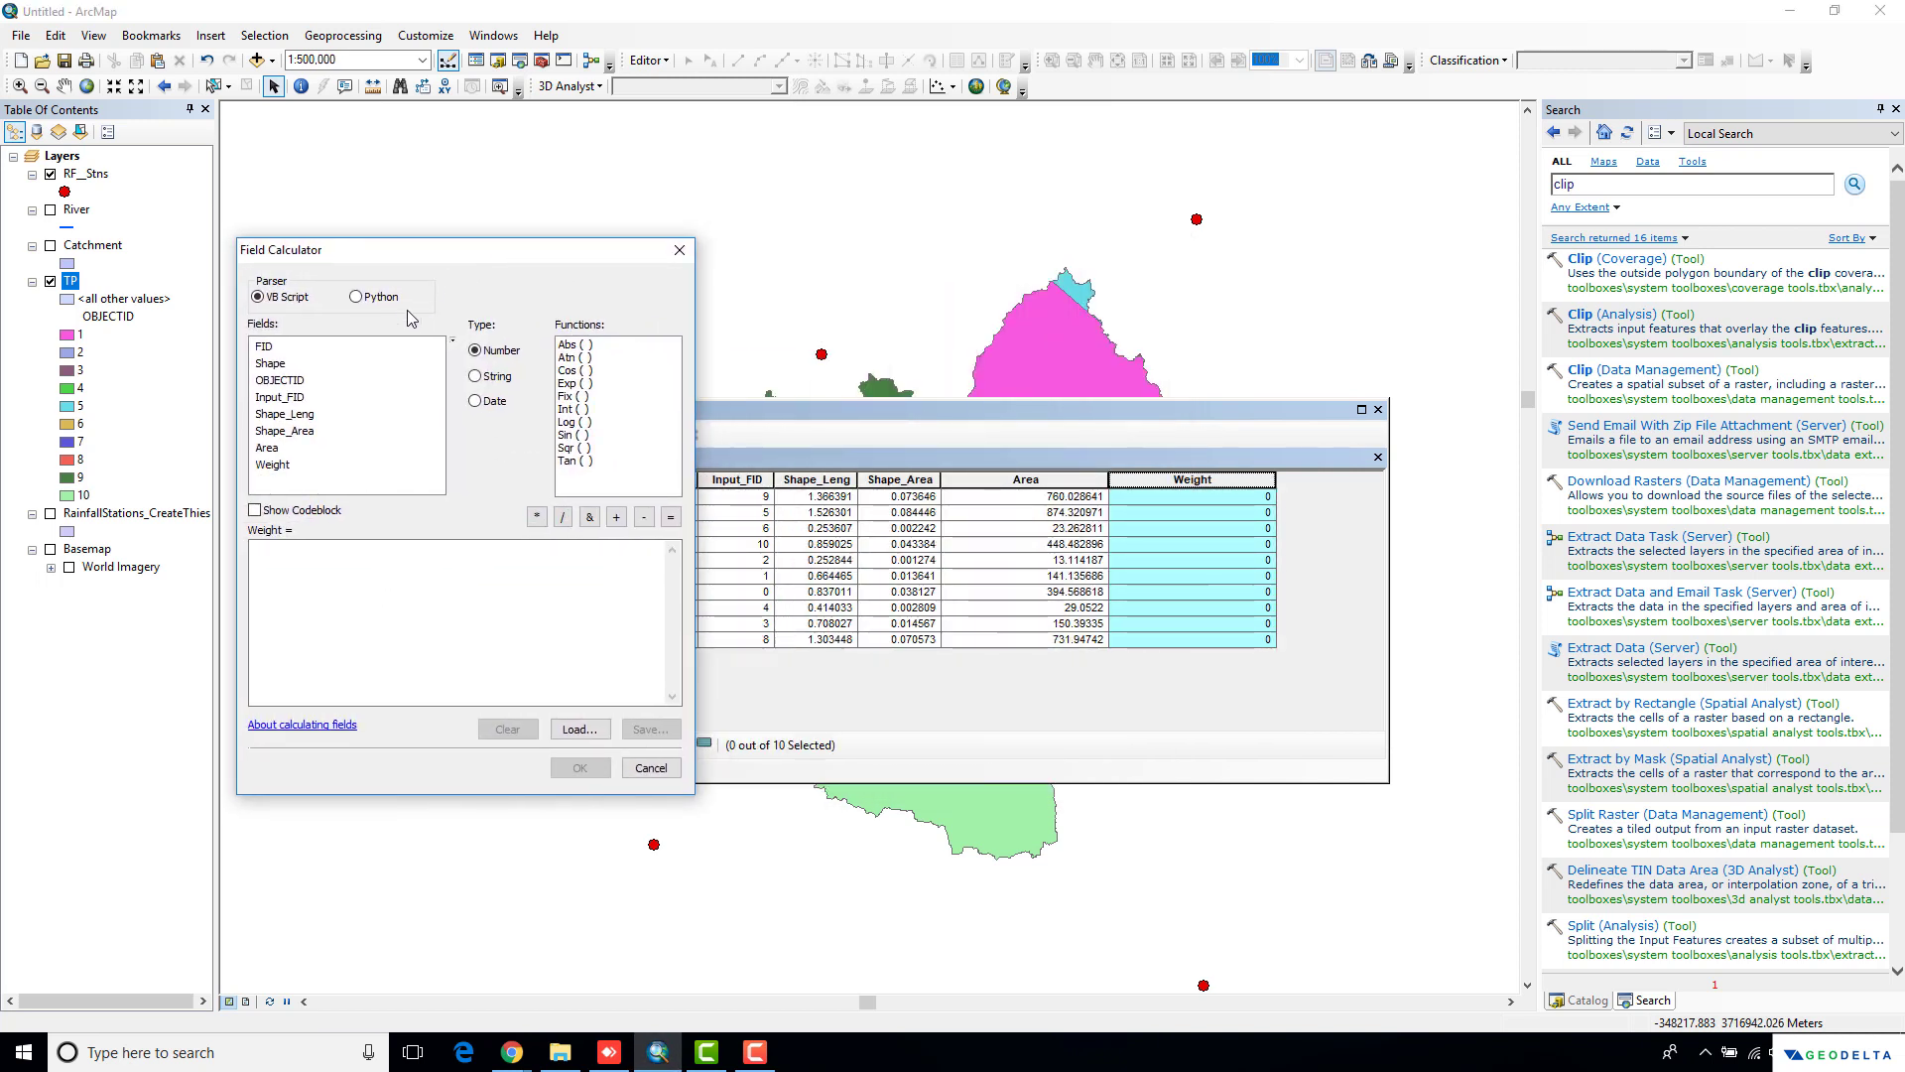
click(383, 299)
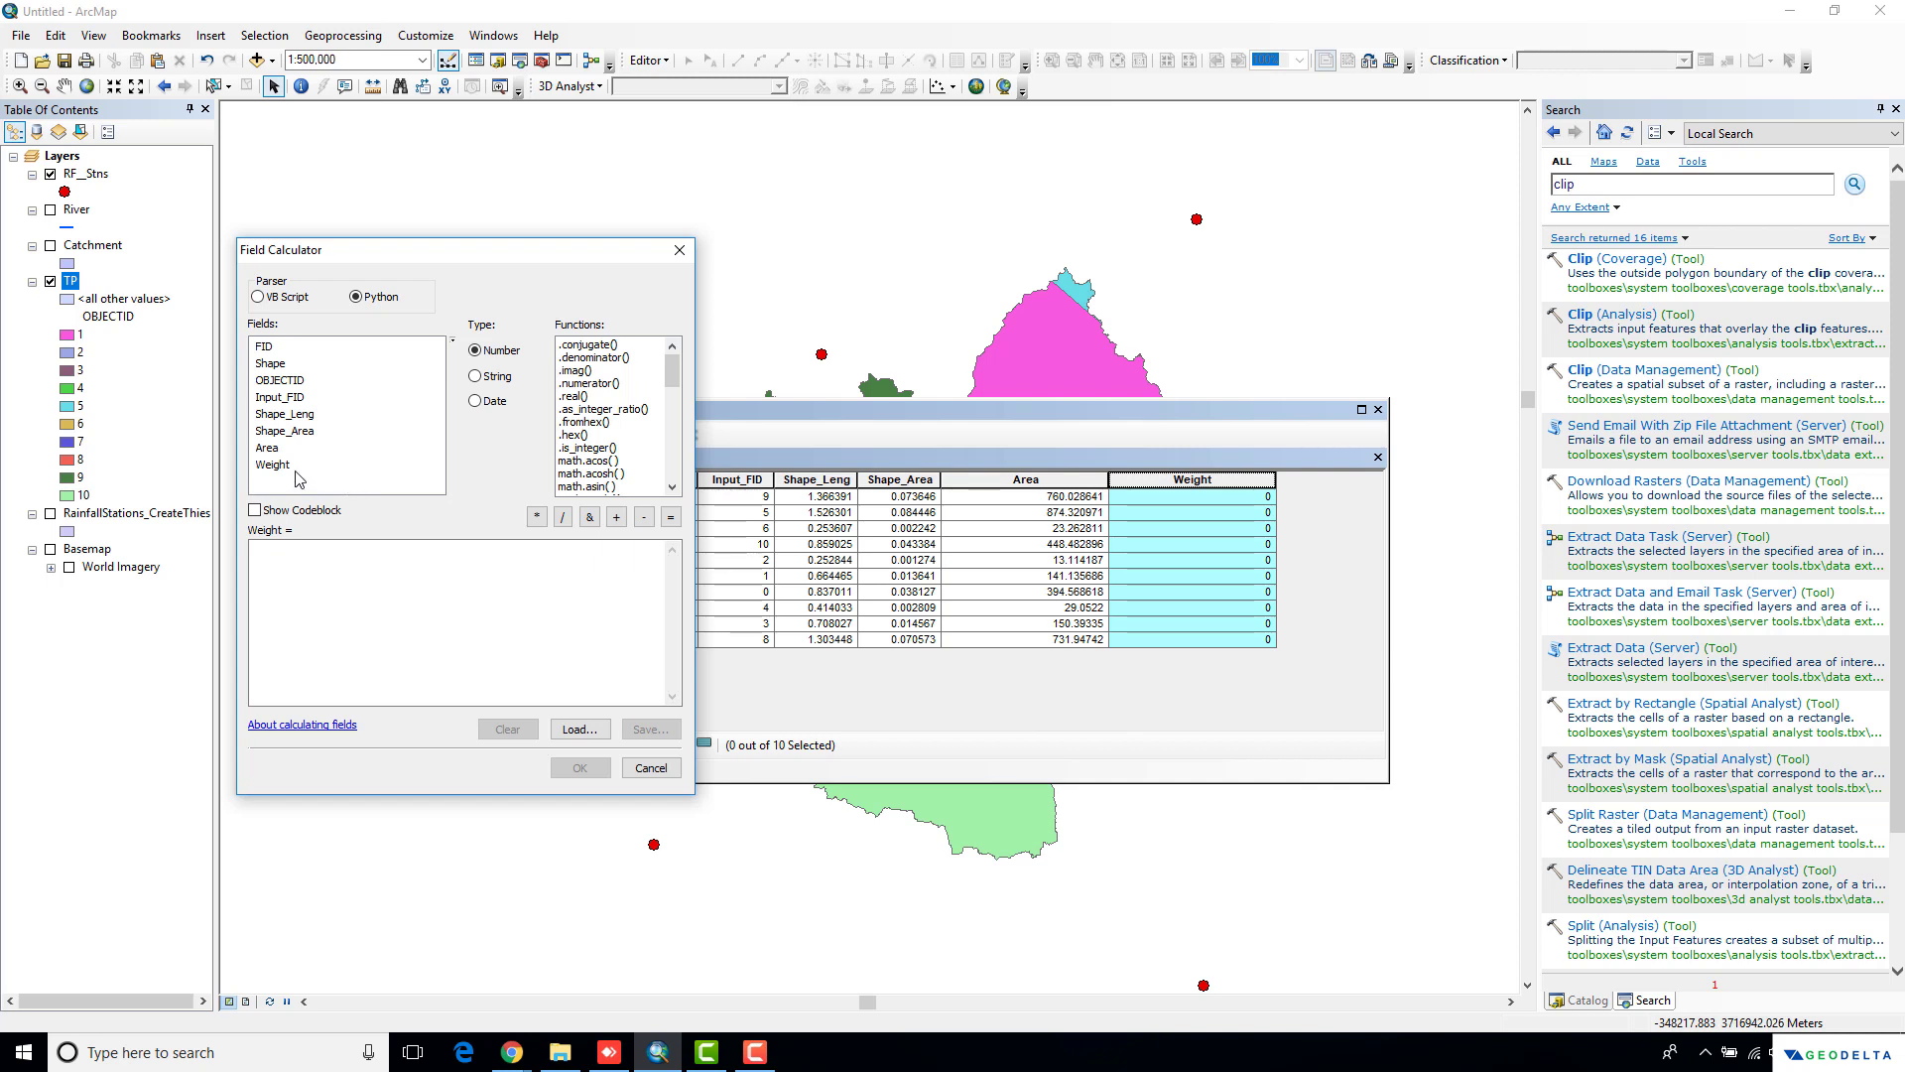
double_click(269, 451)
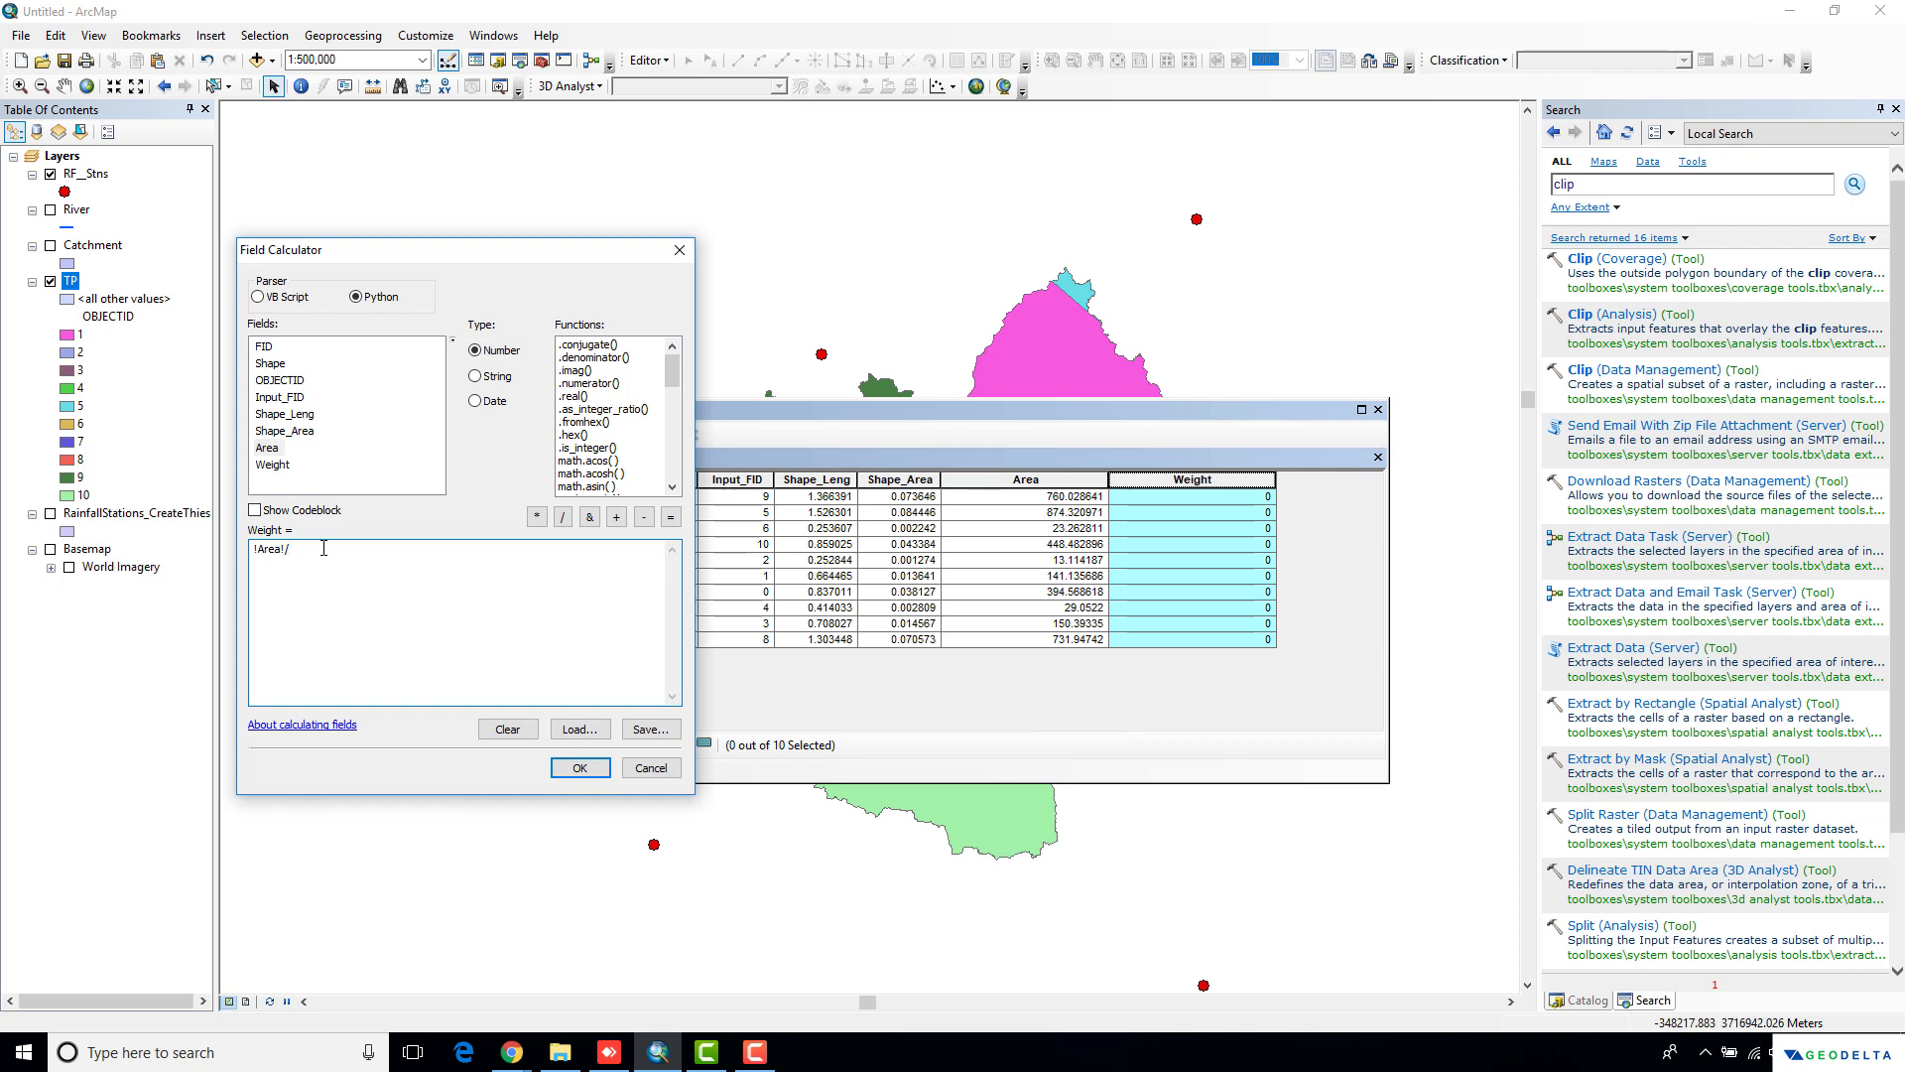
text(/)
key(ctrl+v)
drag(437, 250, 504, 258)
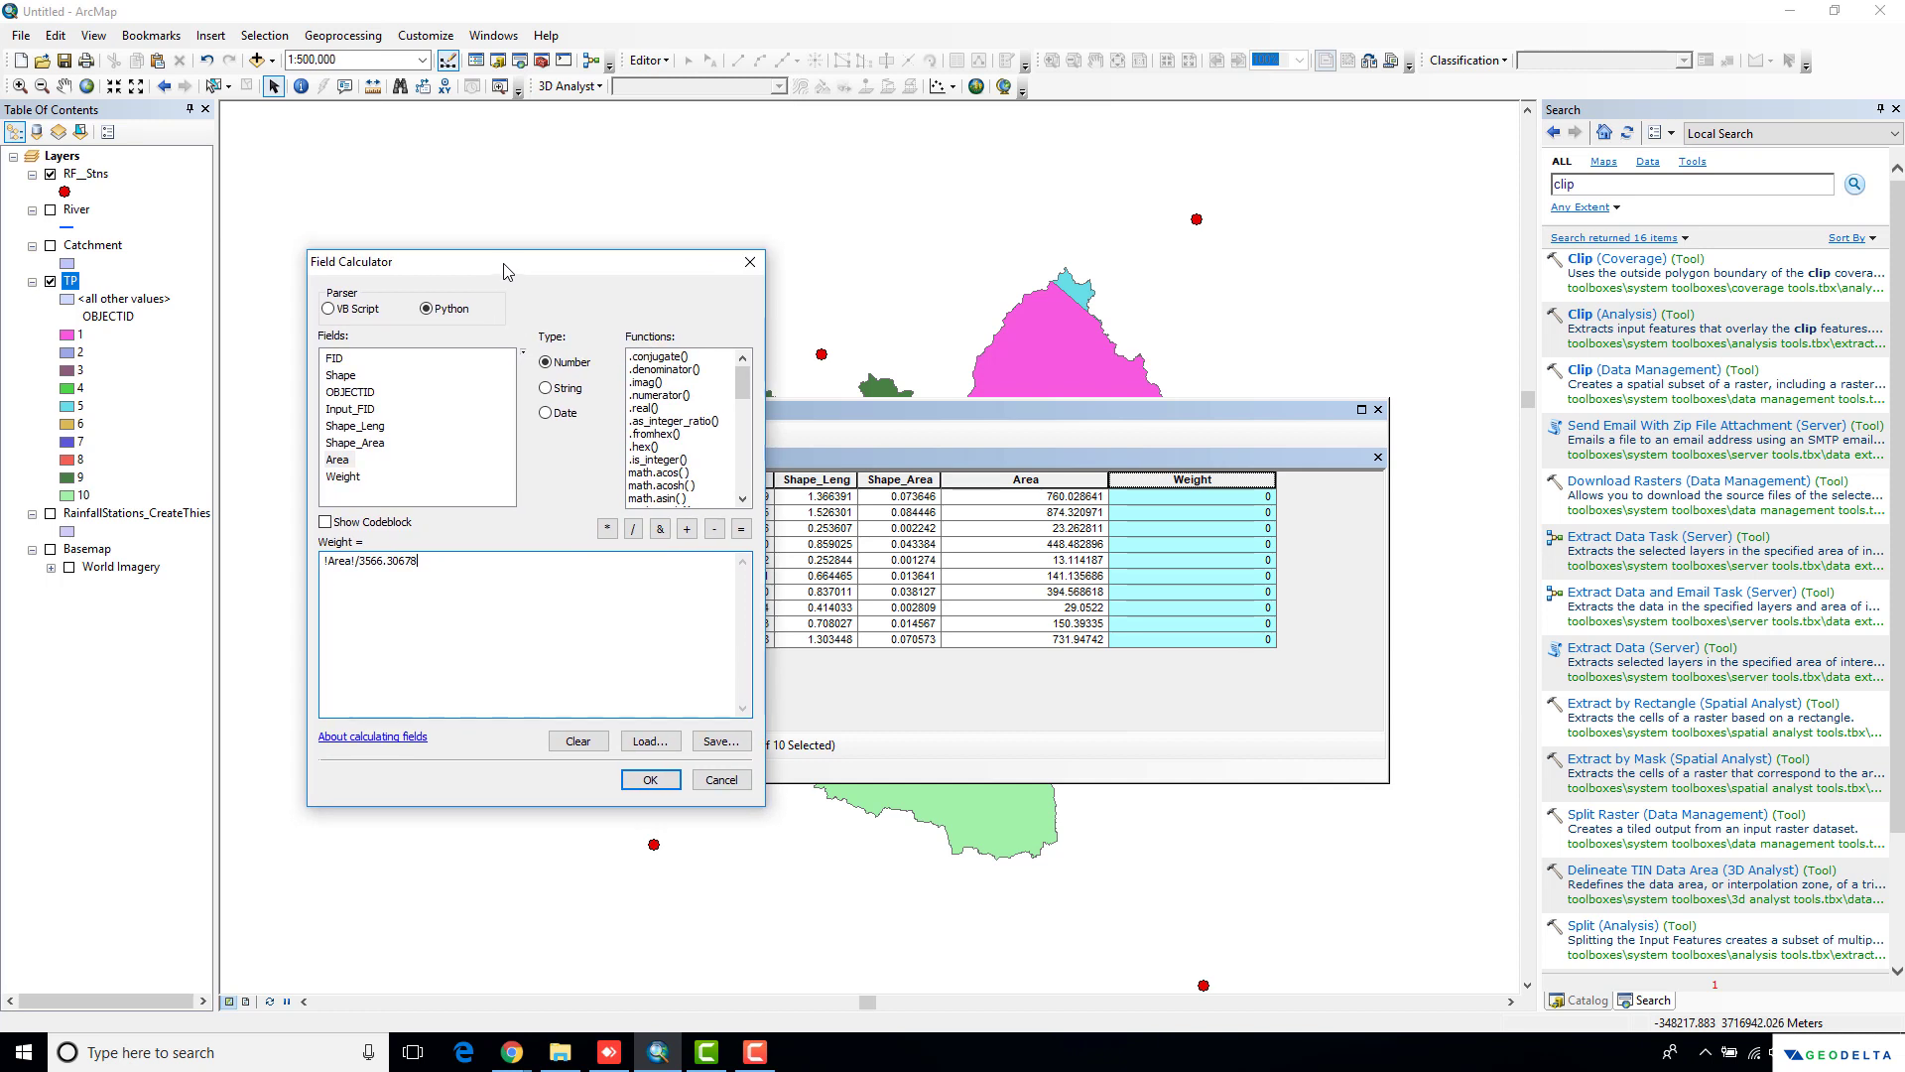
click(640, 774)
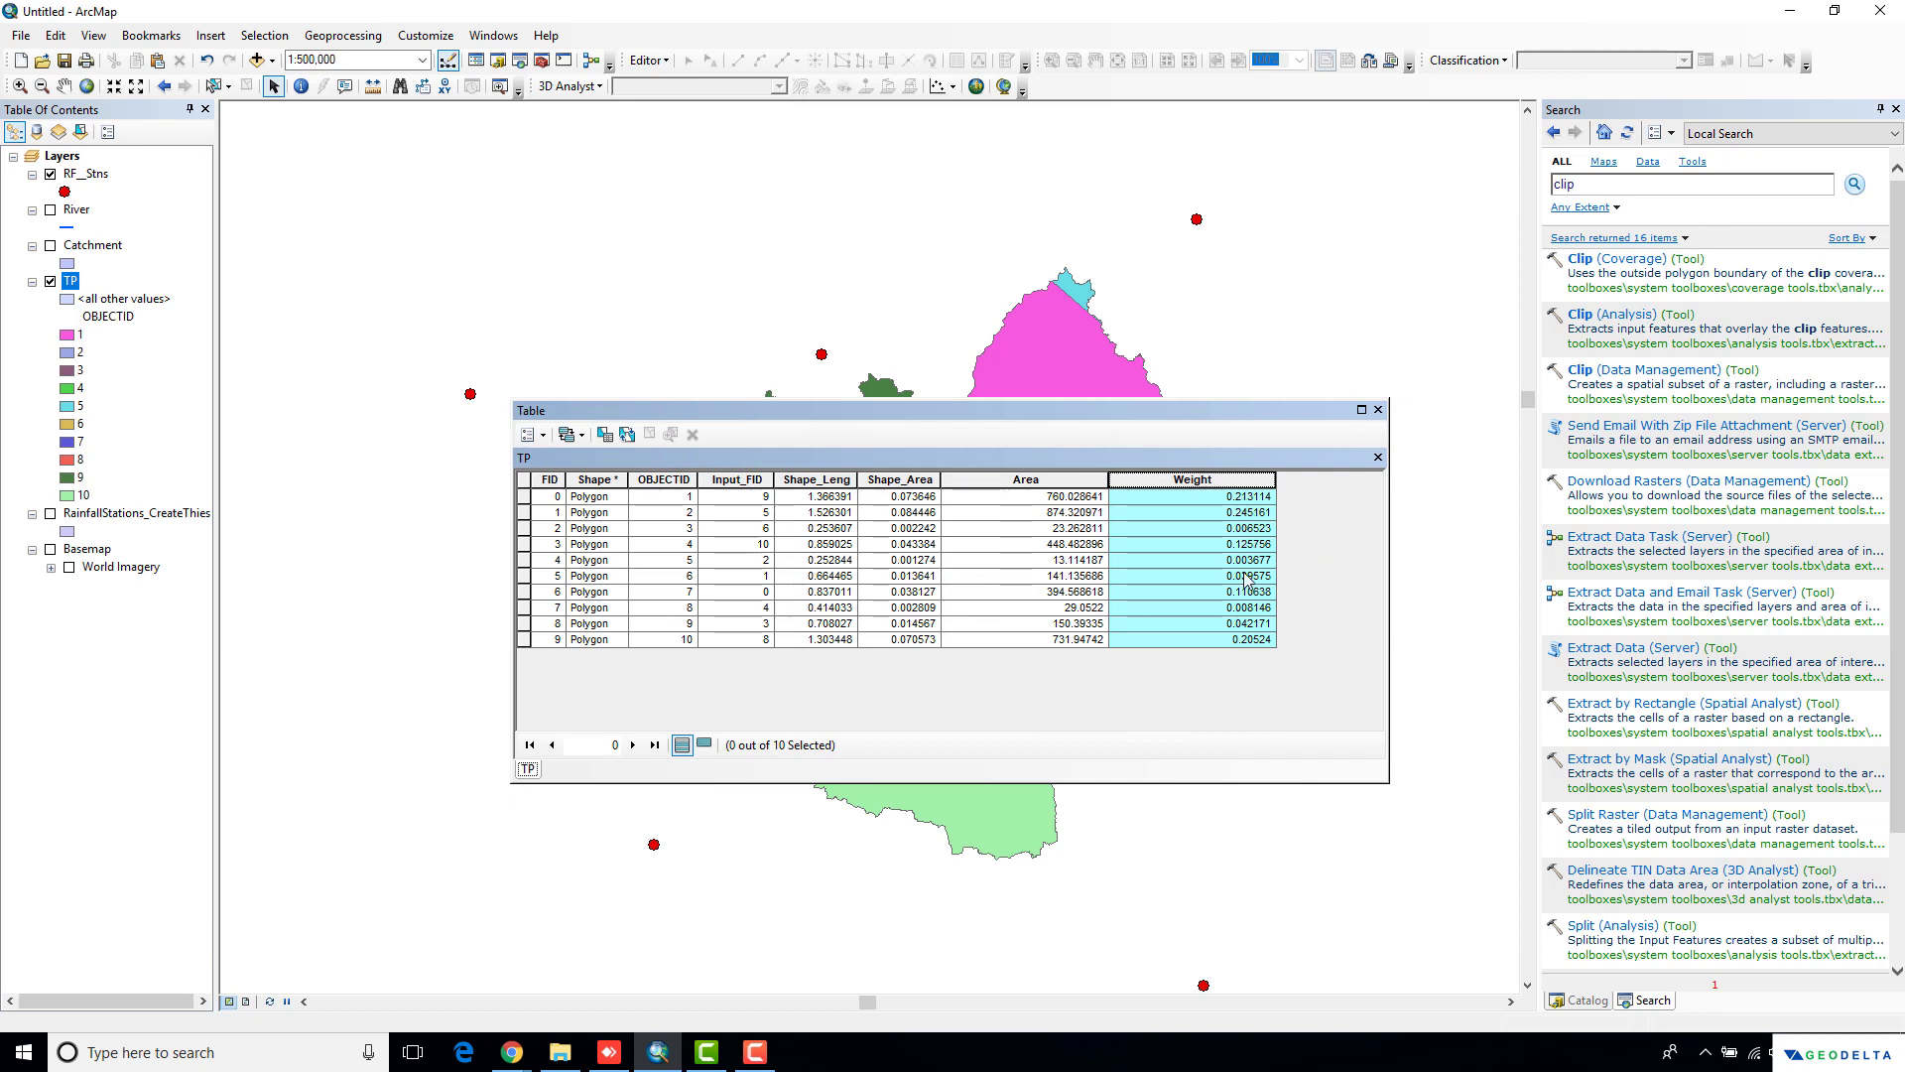
Set the Weight field's number format to two decimal places
right_click(1230, 490)
click(1265, 738)
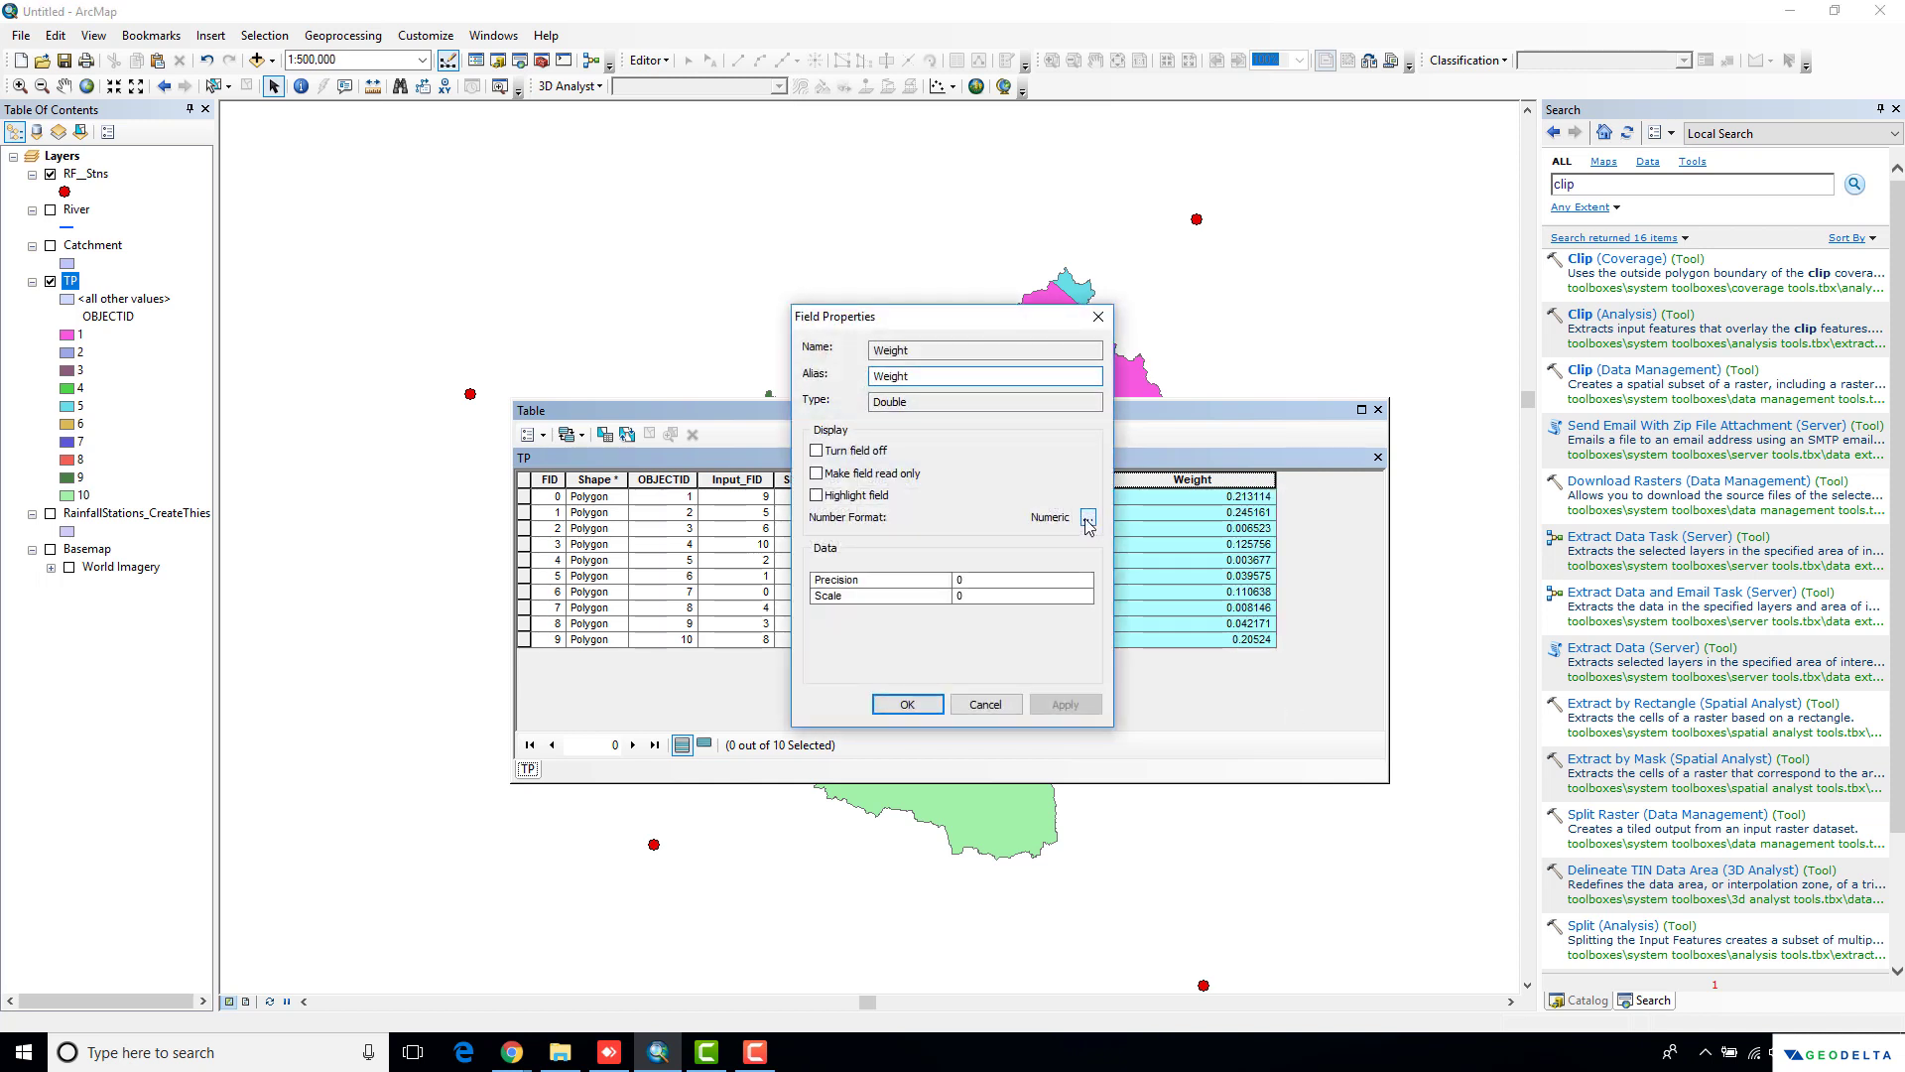
click(1089, 518)
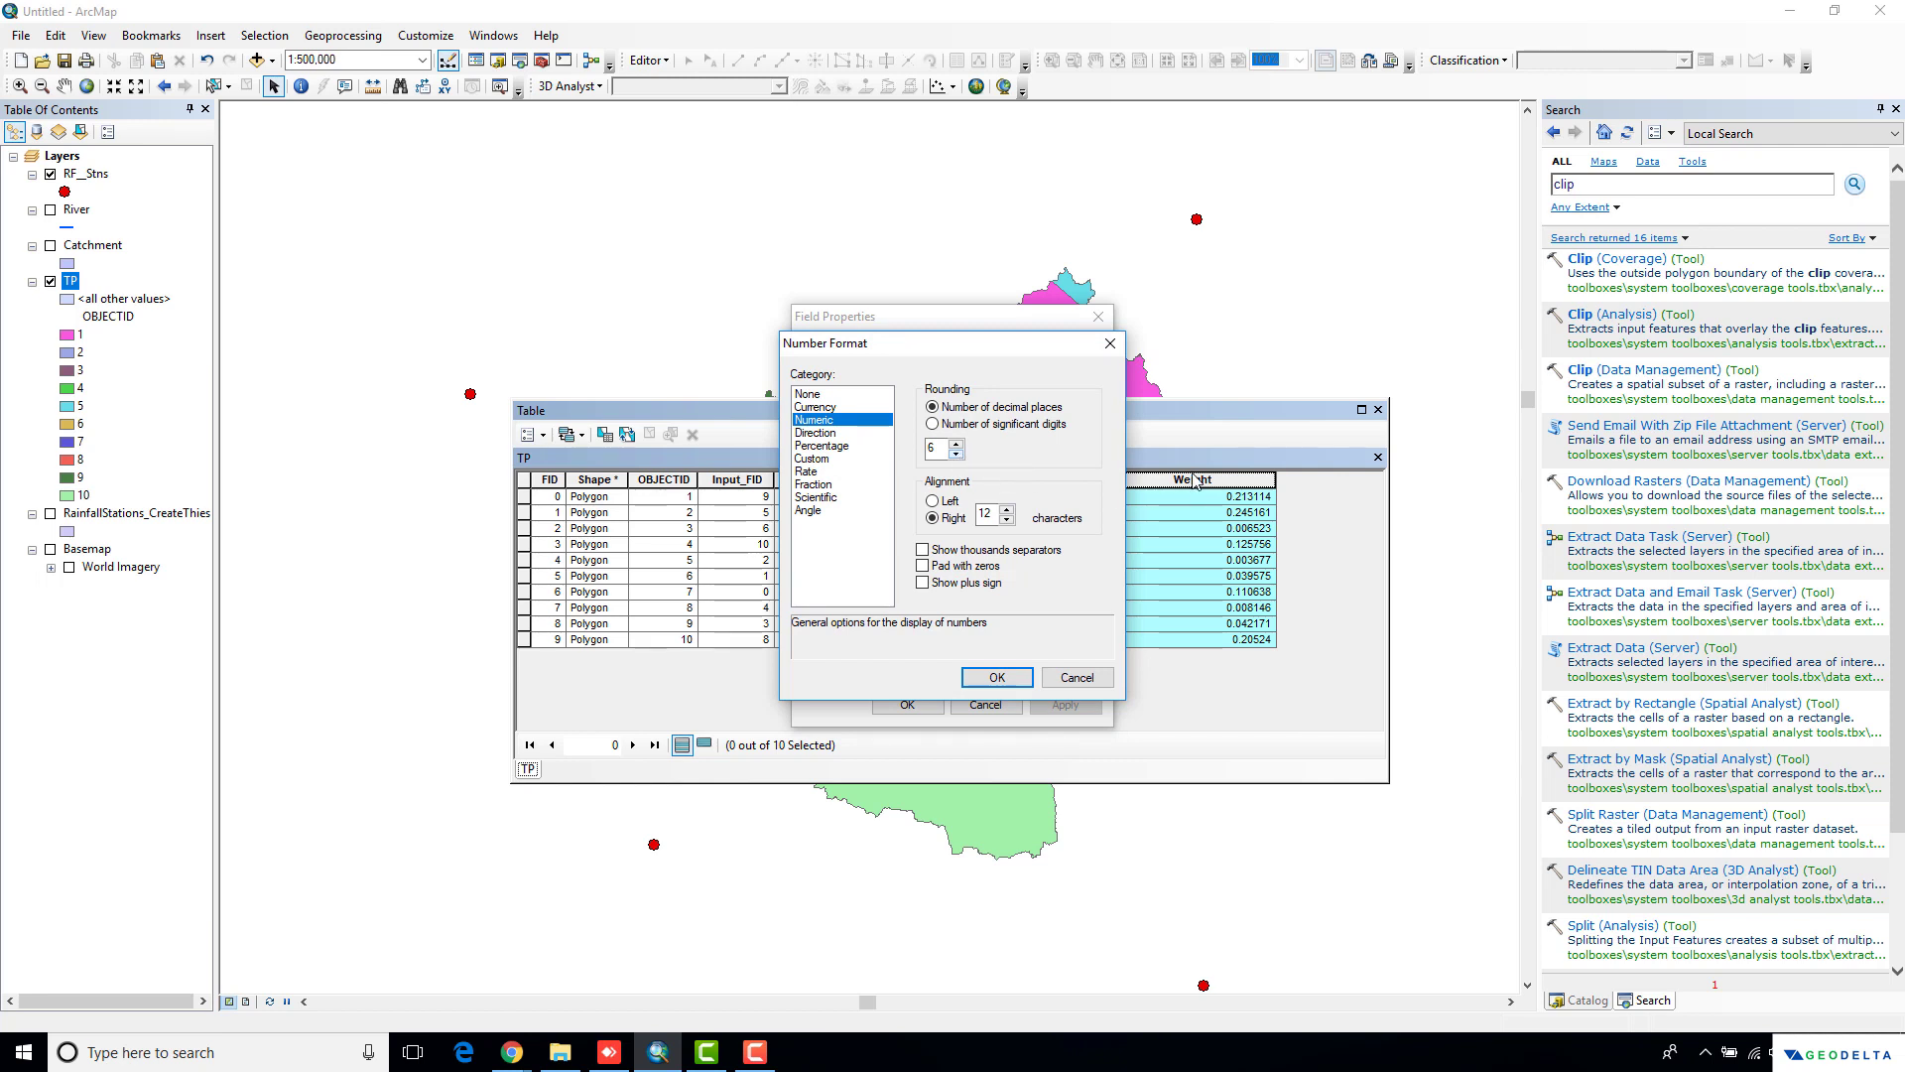
click(958, 453)
click(958, 454)
click(958, 454)
click(958, 453)
click(996, 674)
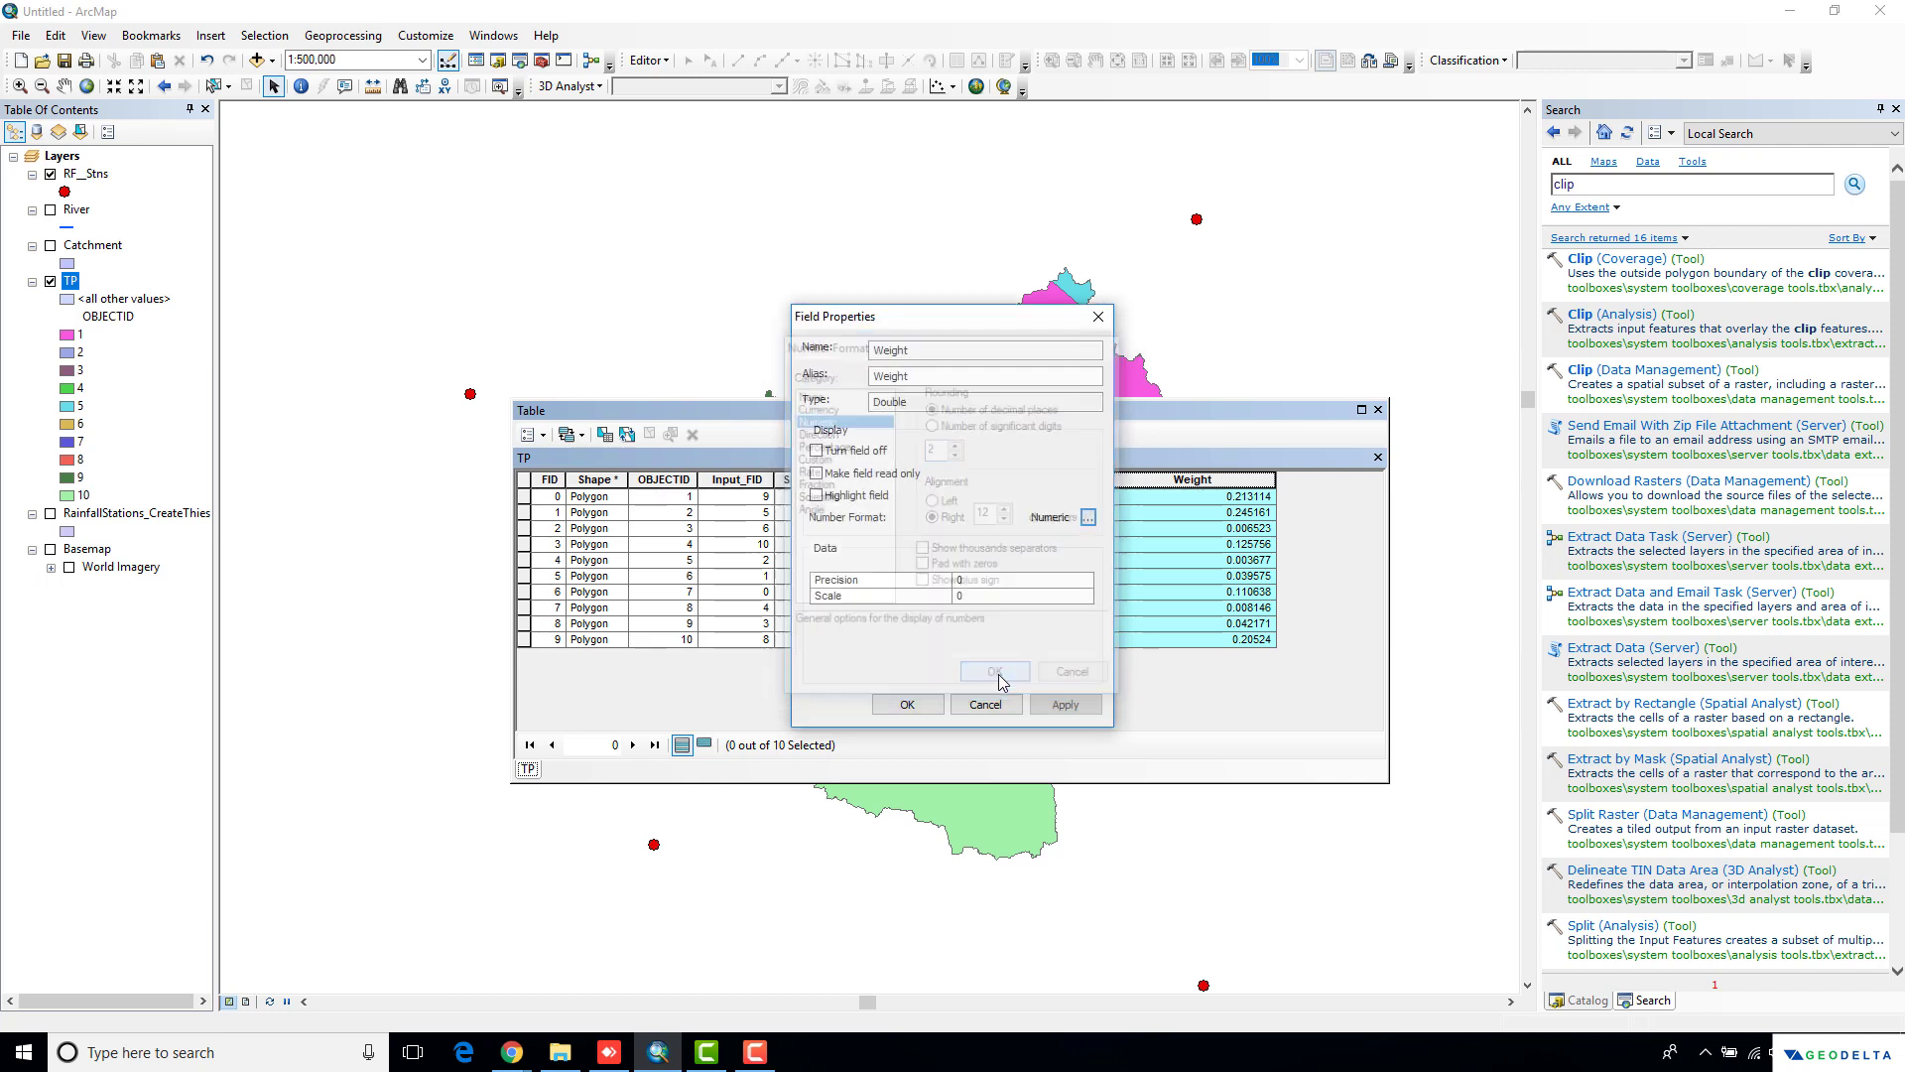
click(1054, 704)
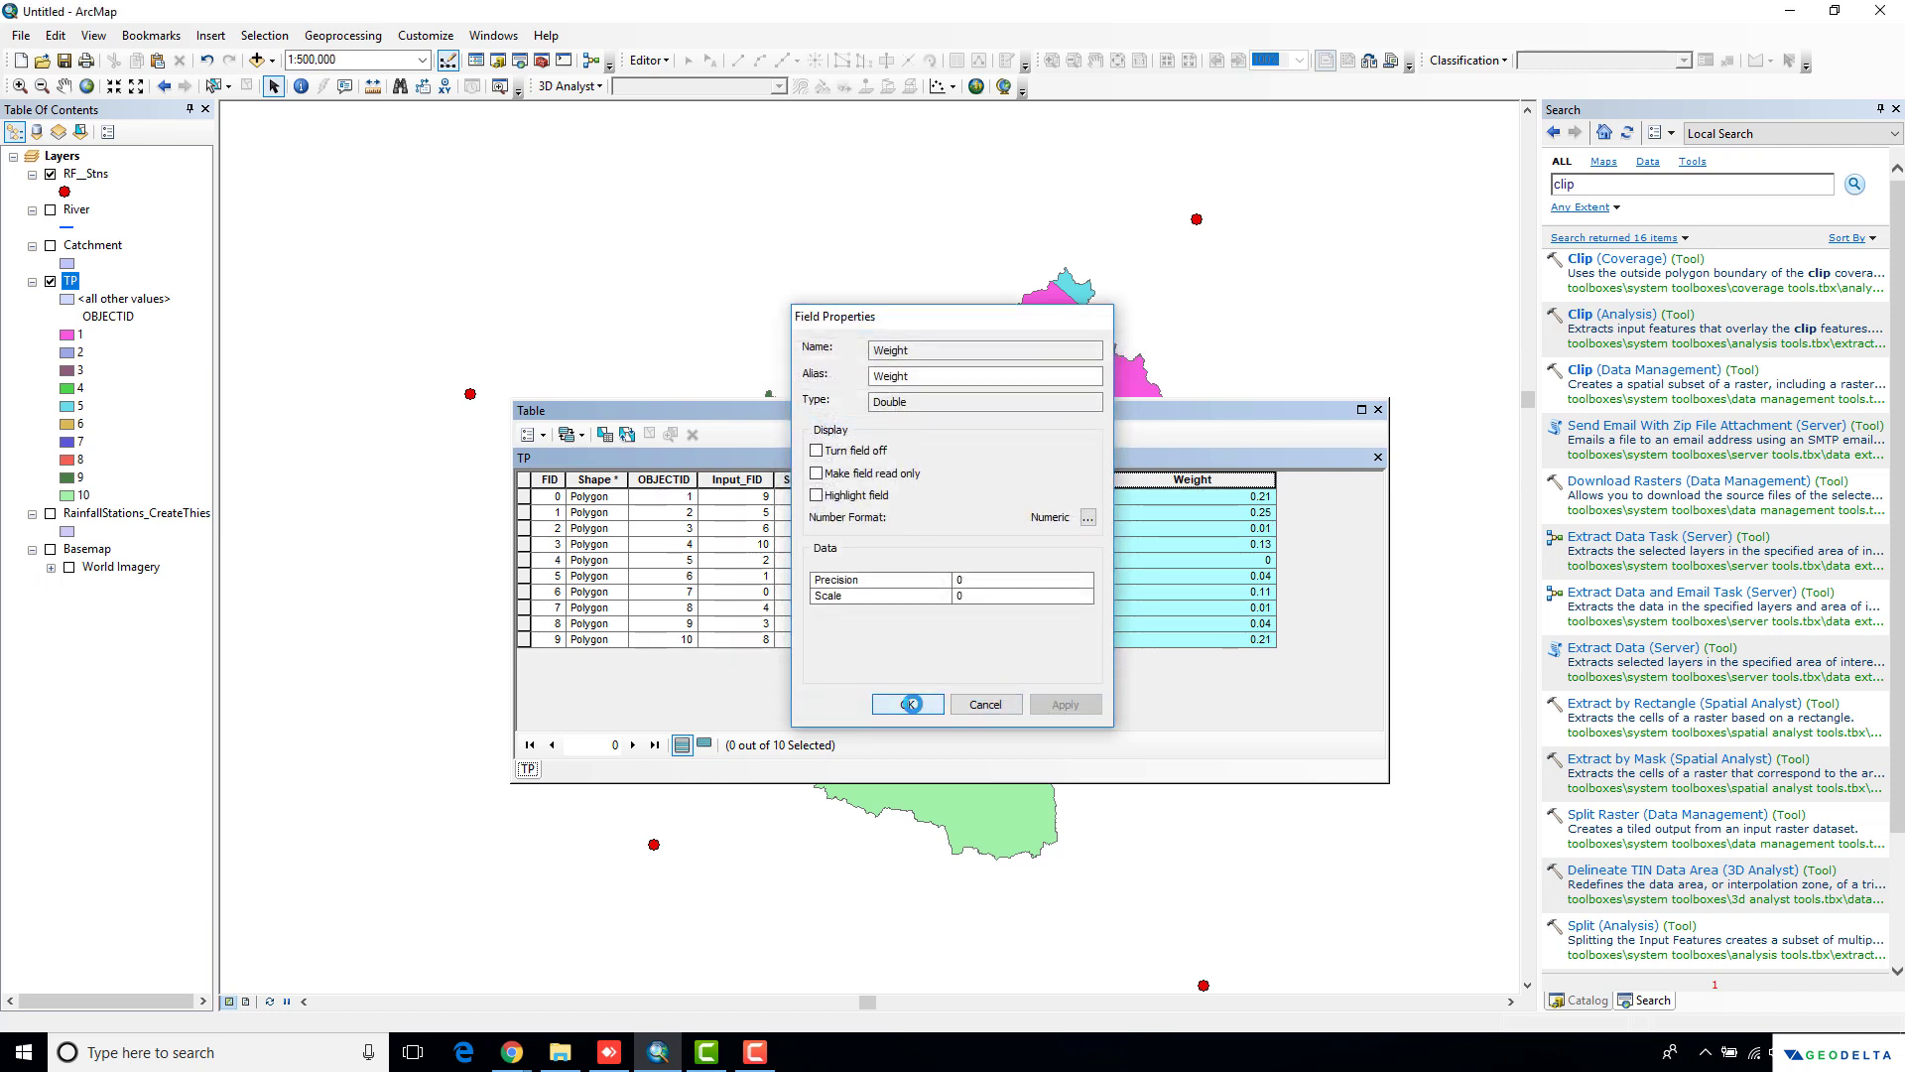
click(907, 704)
Close the TP attribute table and turn on labels for the TP layer, using Weight as the label field
drag(991, 409, 708, 420)
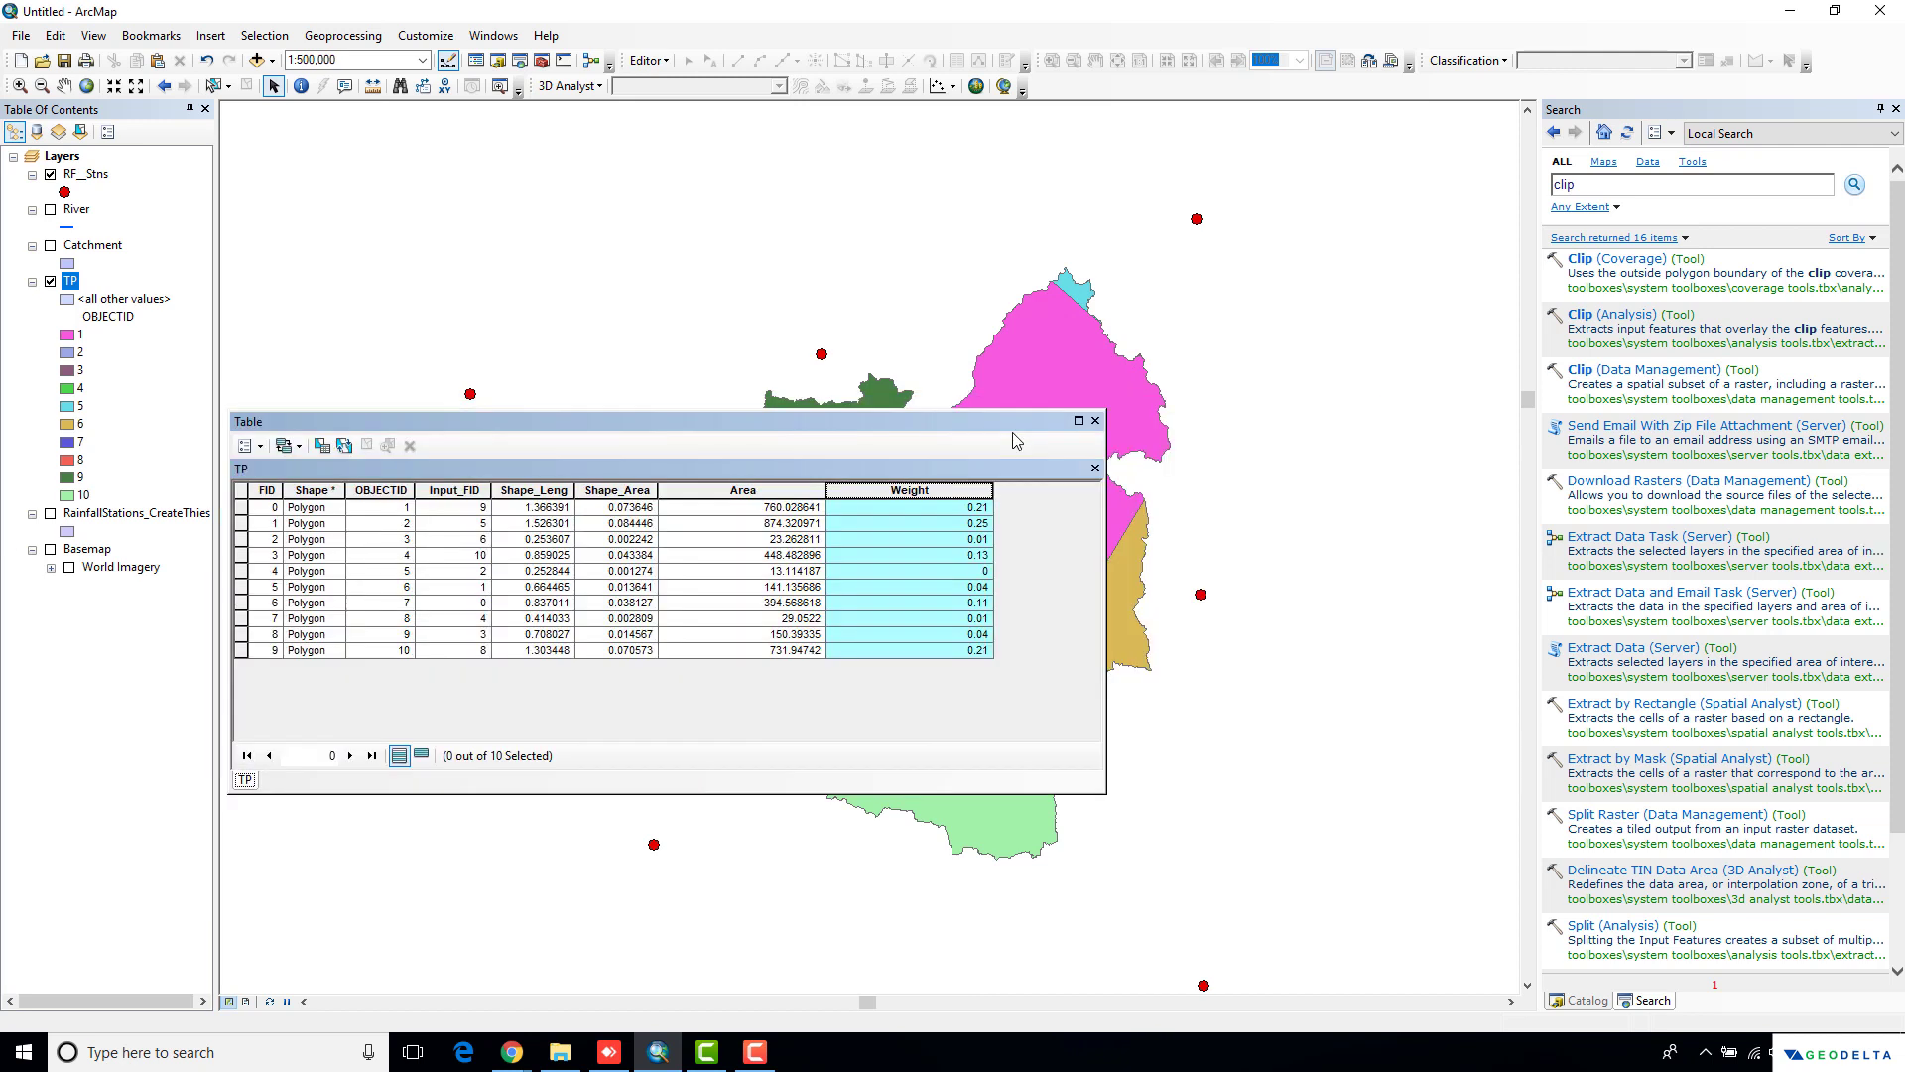
click(1095, 420)
right_click(70, 282)
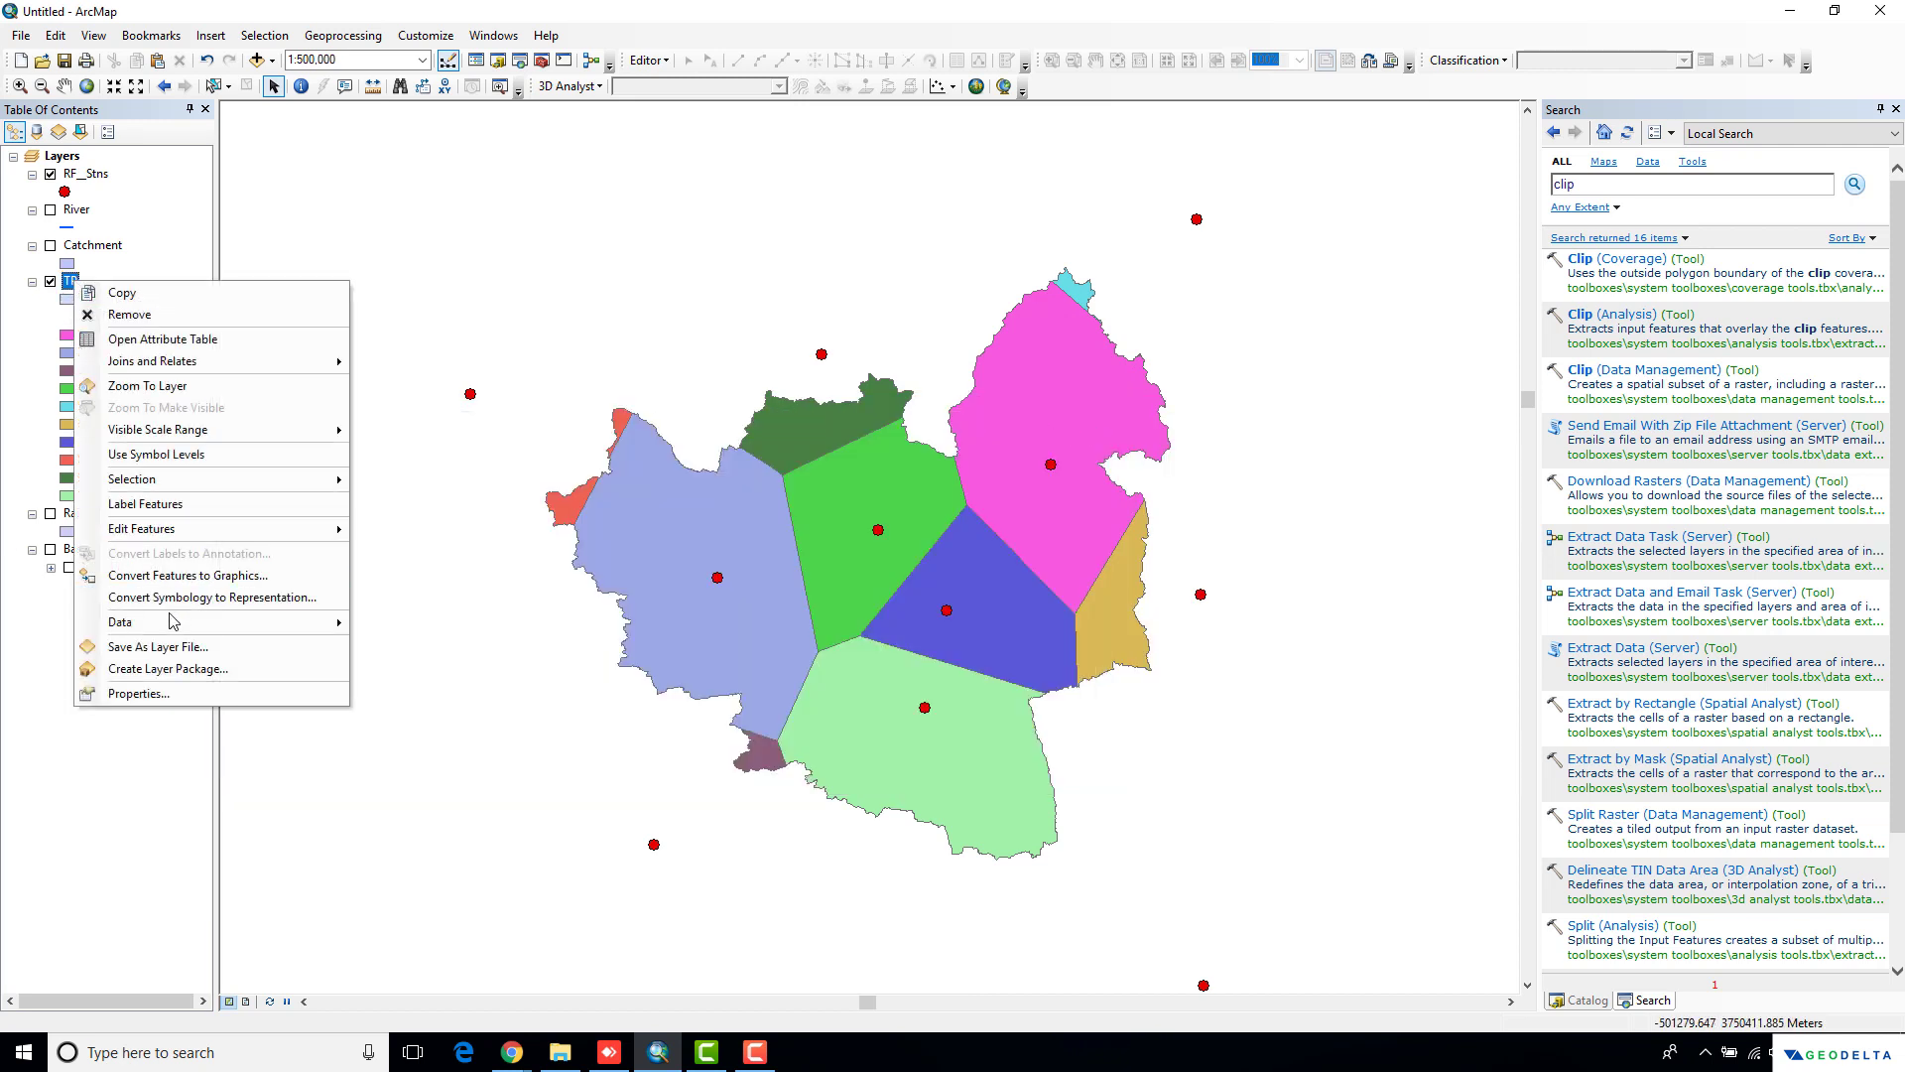
click(173, 694)
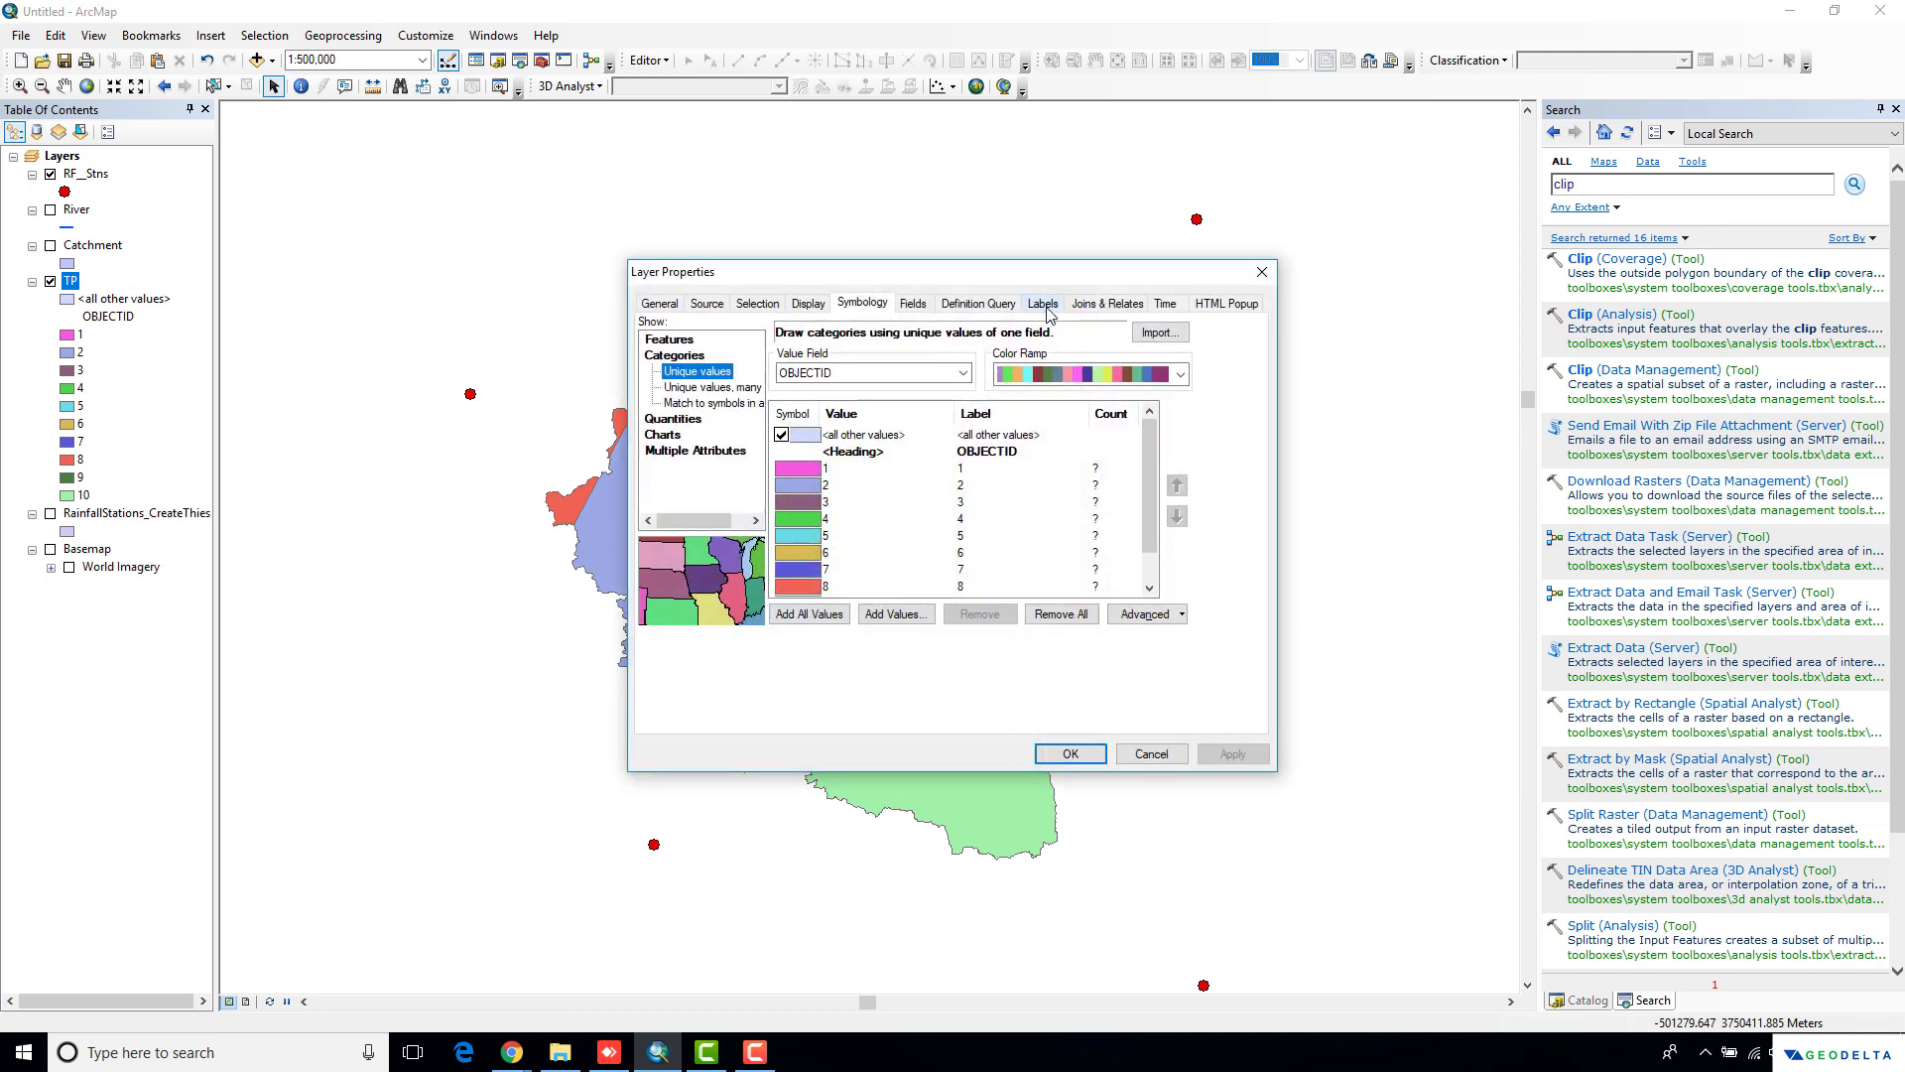
click(1047, 305)
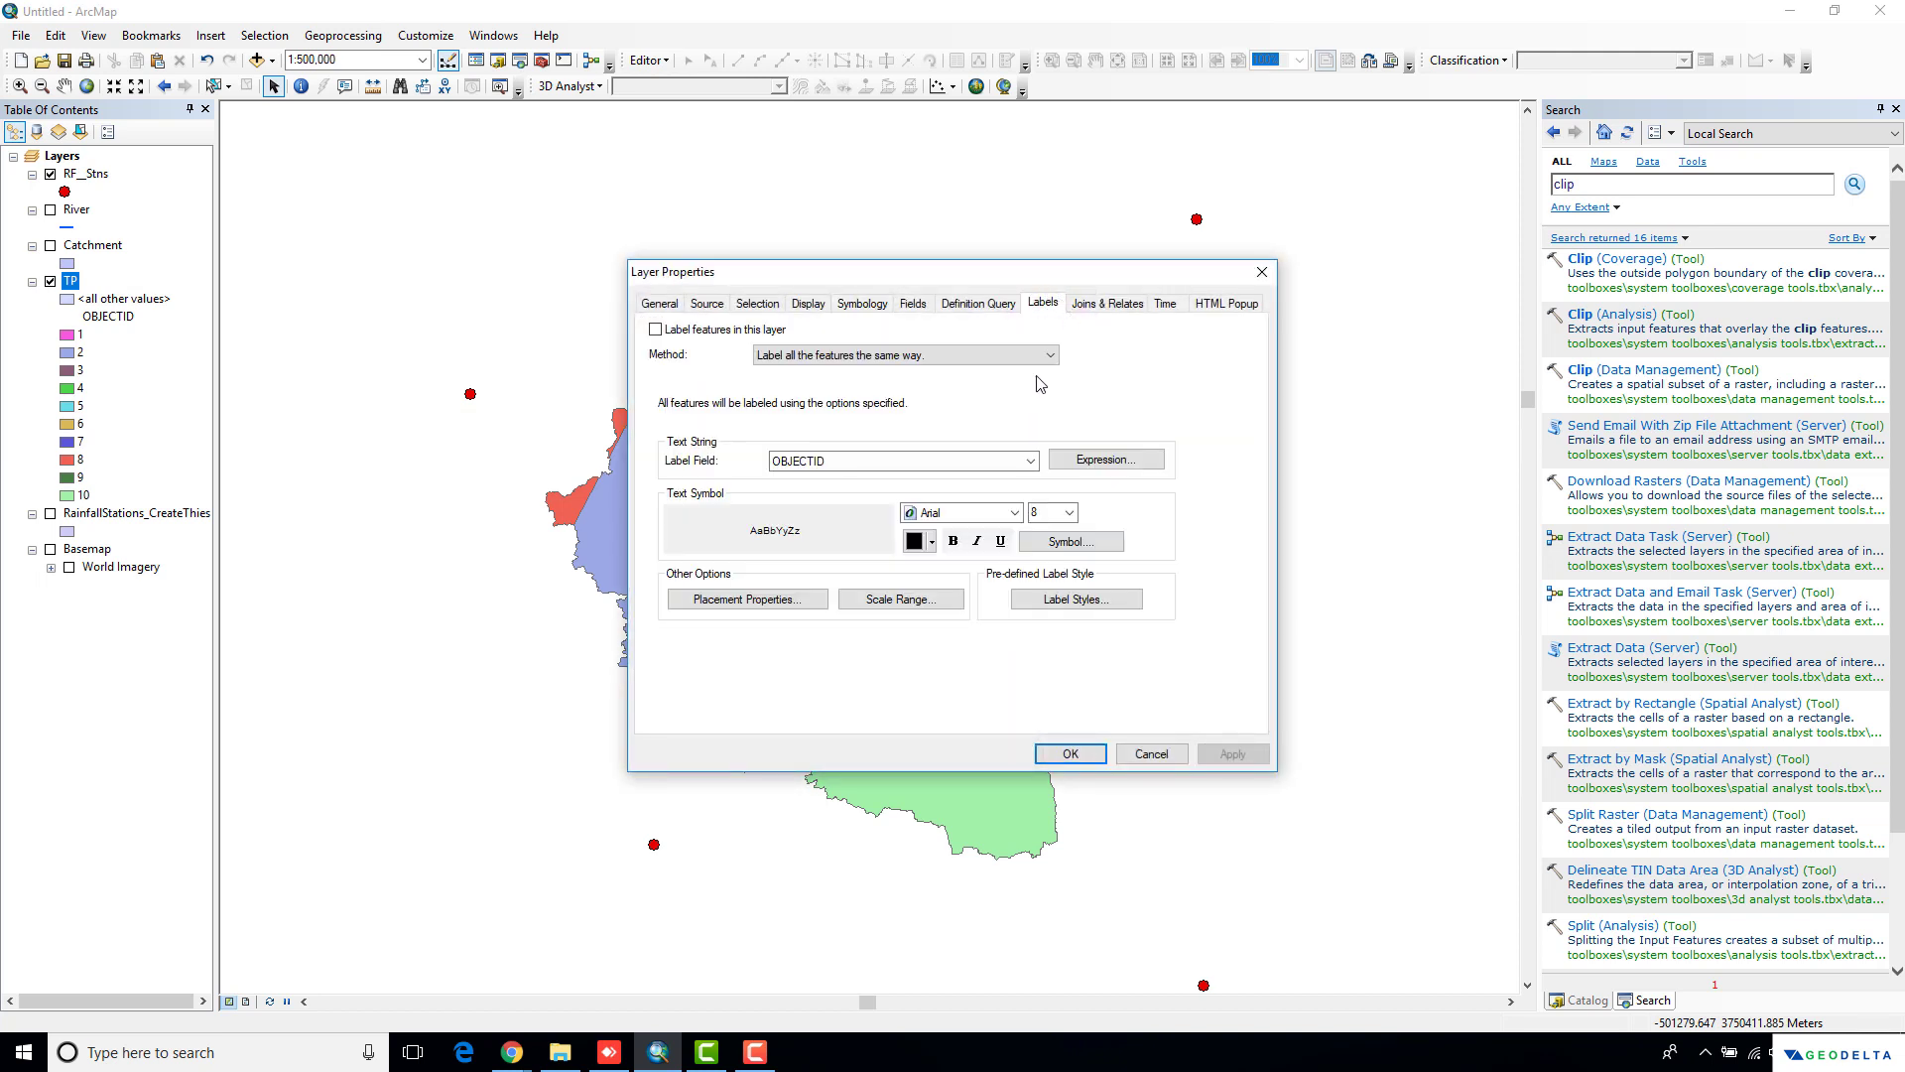
click(739, 333)
click(898, 357)
click(898, 372)
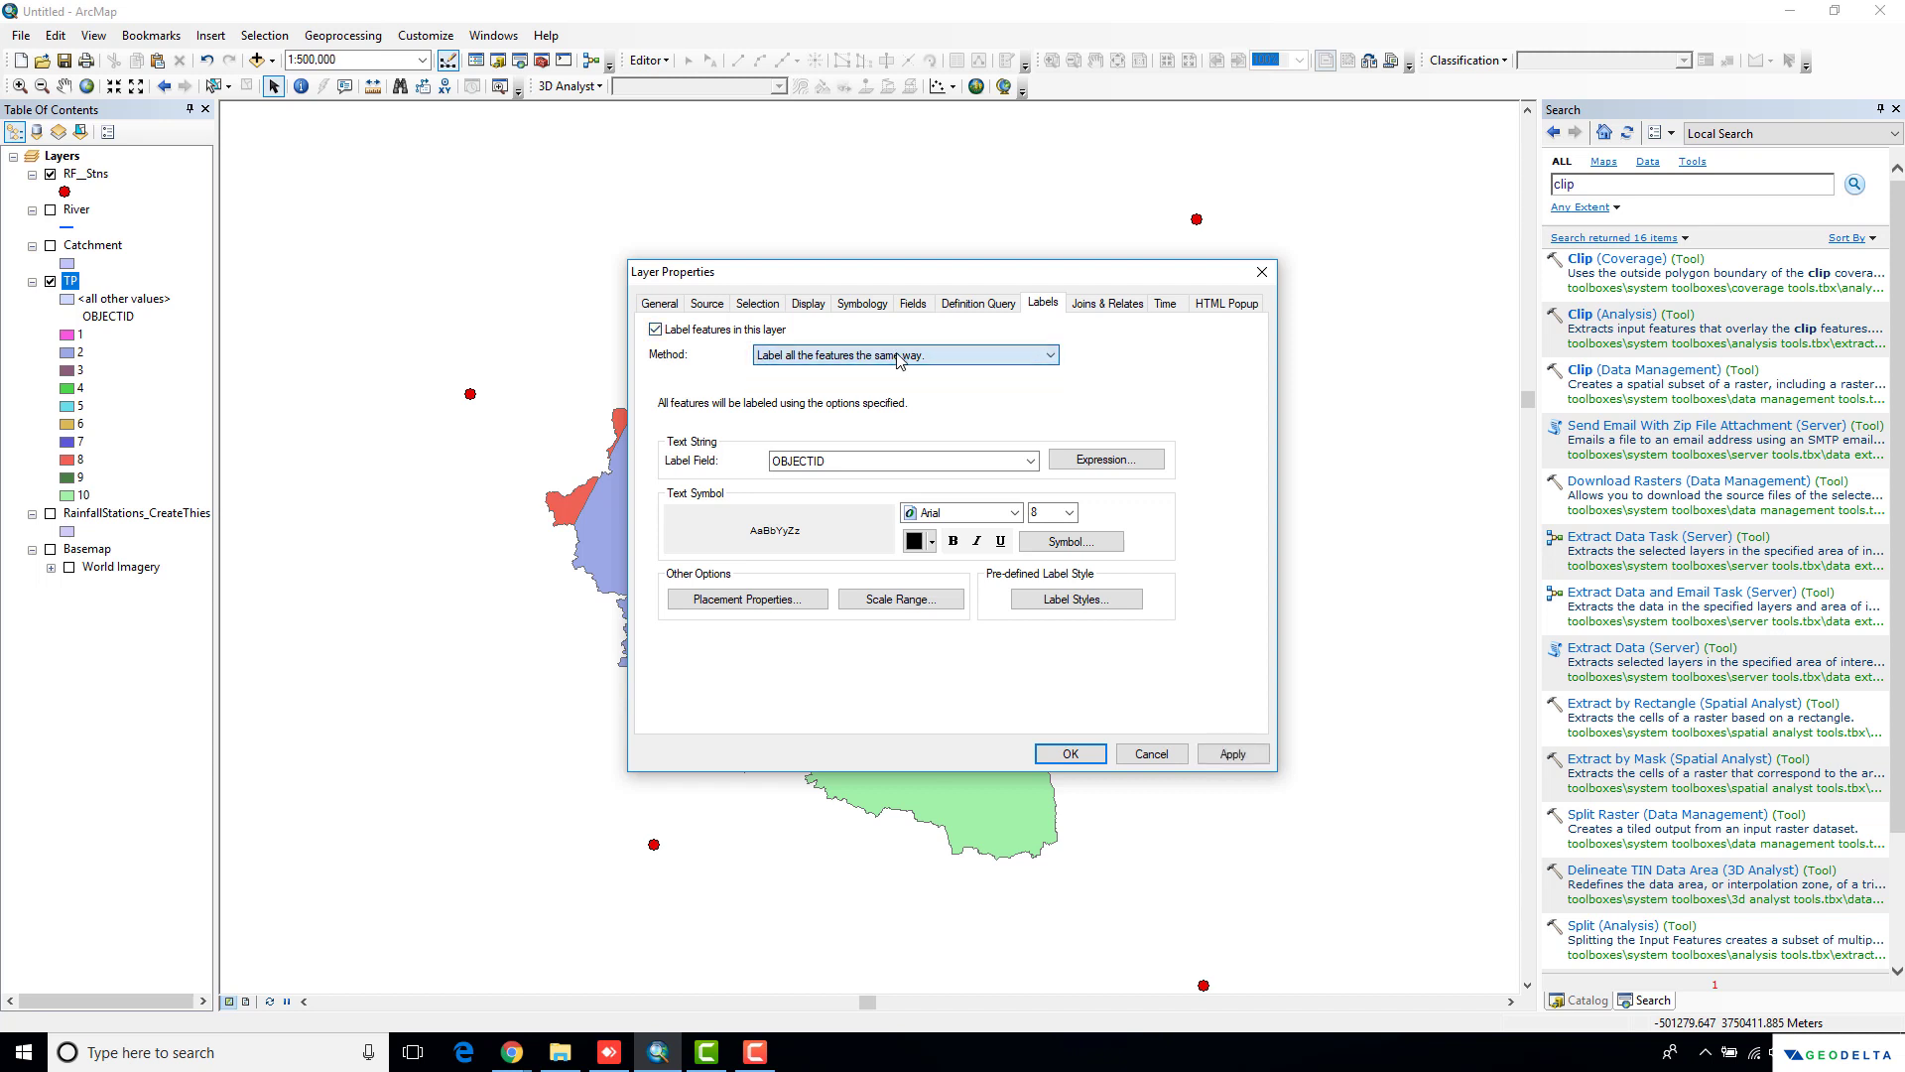
click(1031, 461)
click(843, 558)
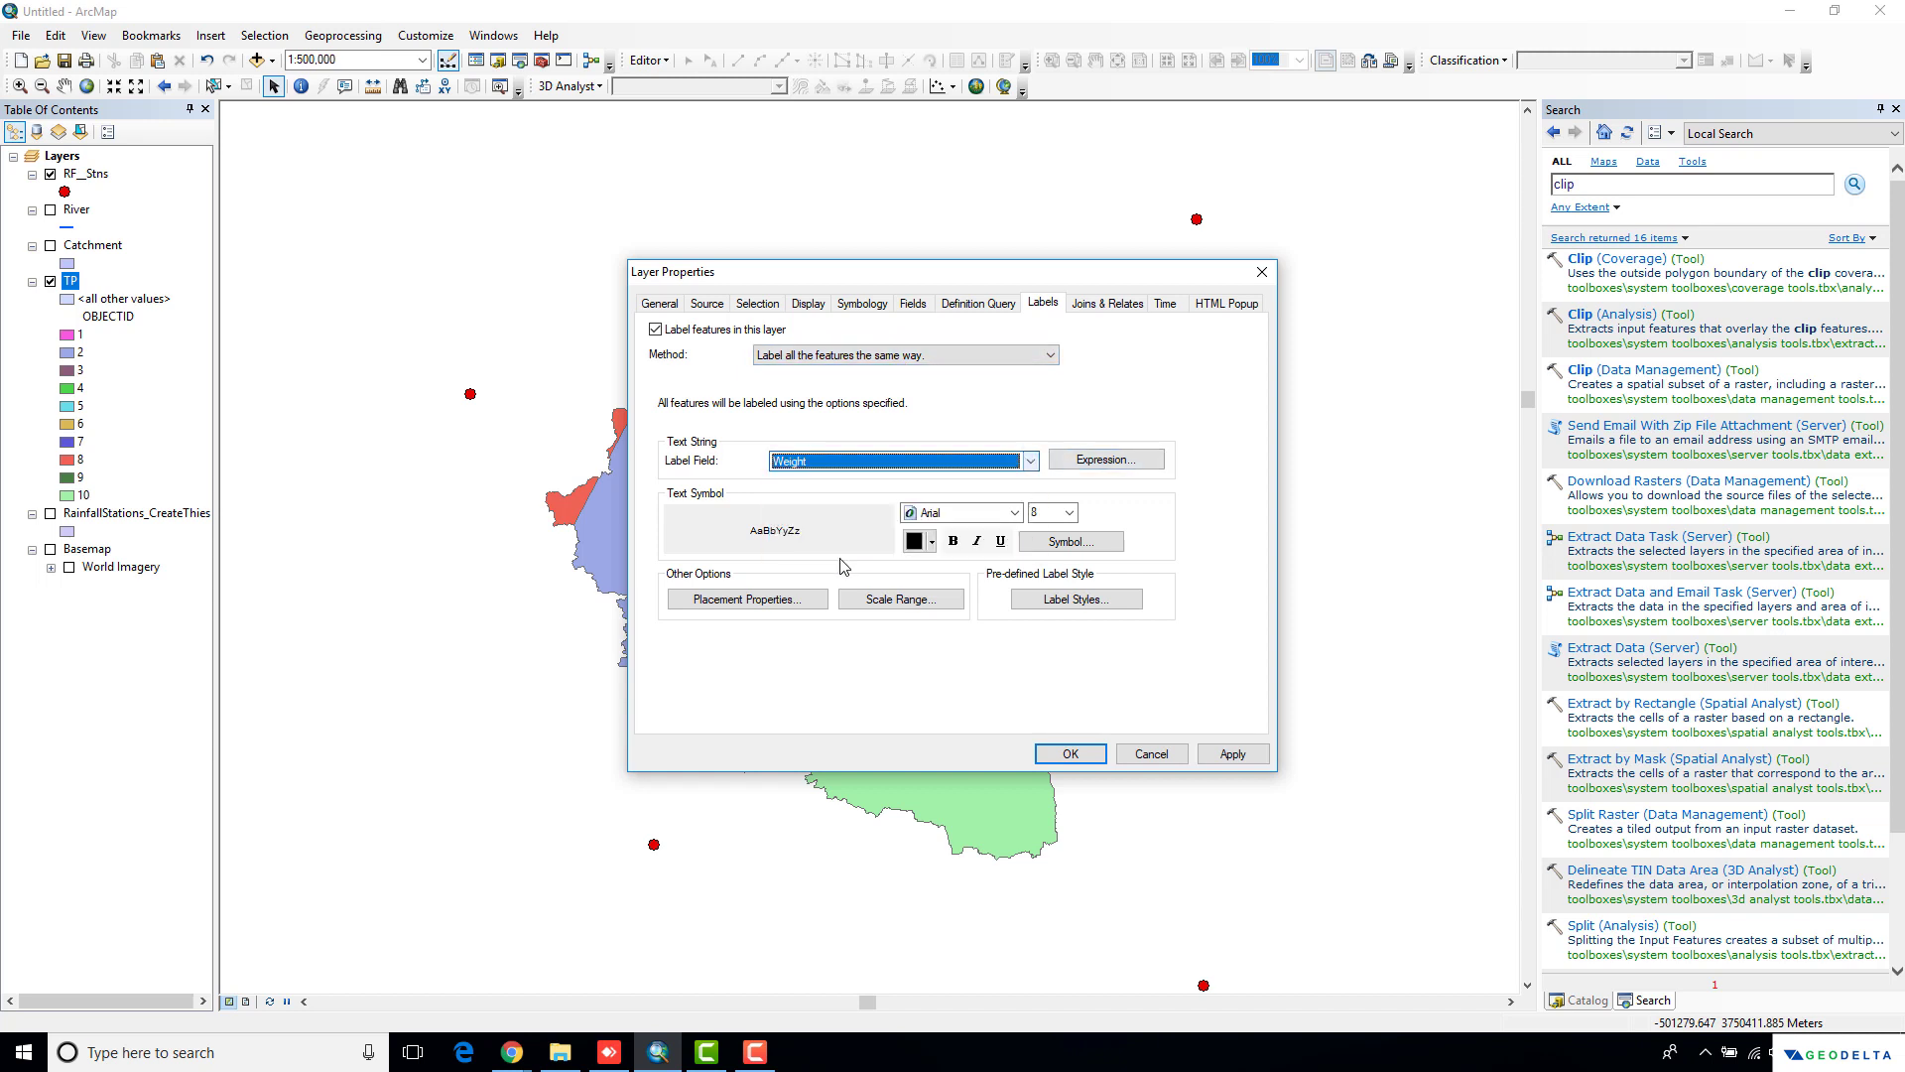
Make the TP layer's label text bold at size 9 and apply the label settings to the map
click(955, 543)
click(1053, 512)
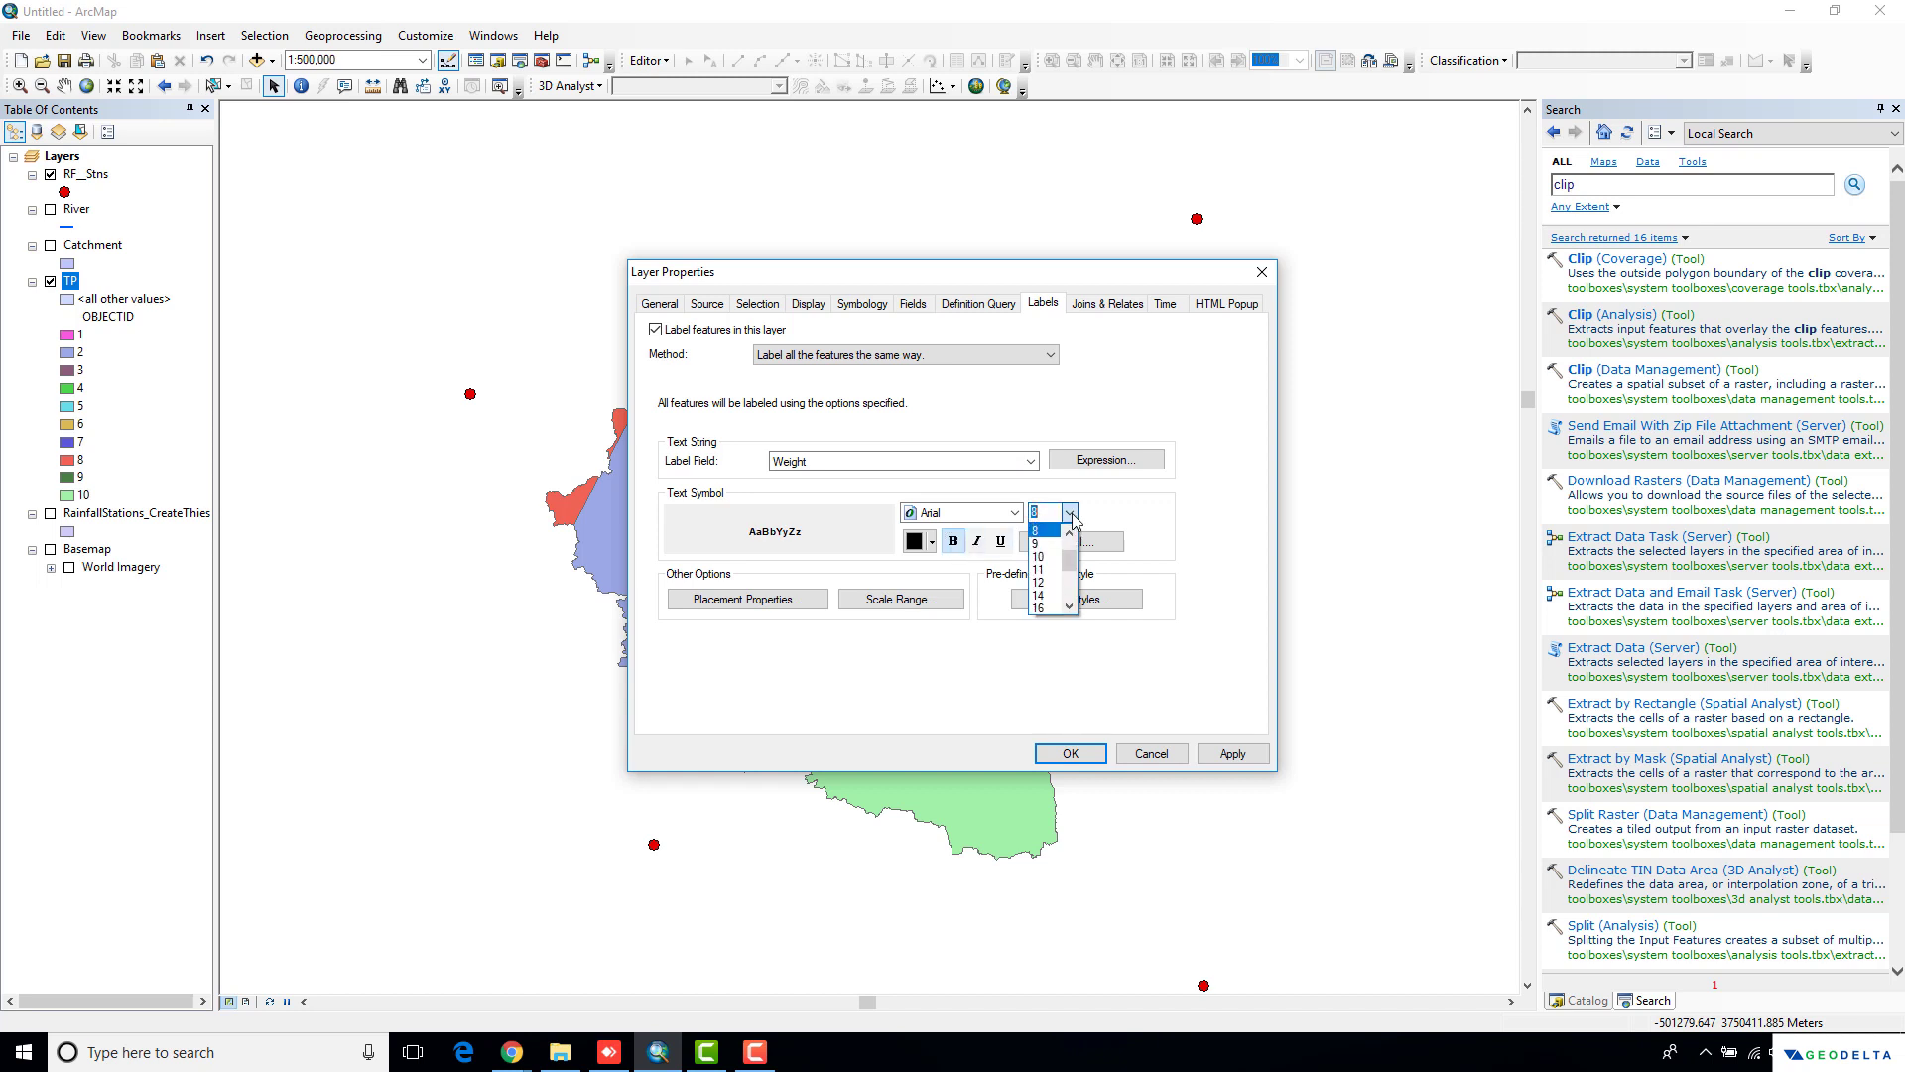
click(1054, 546)
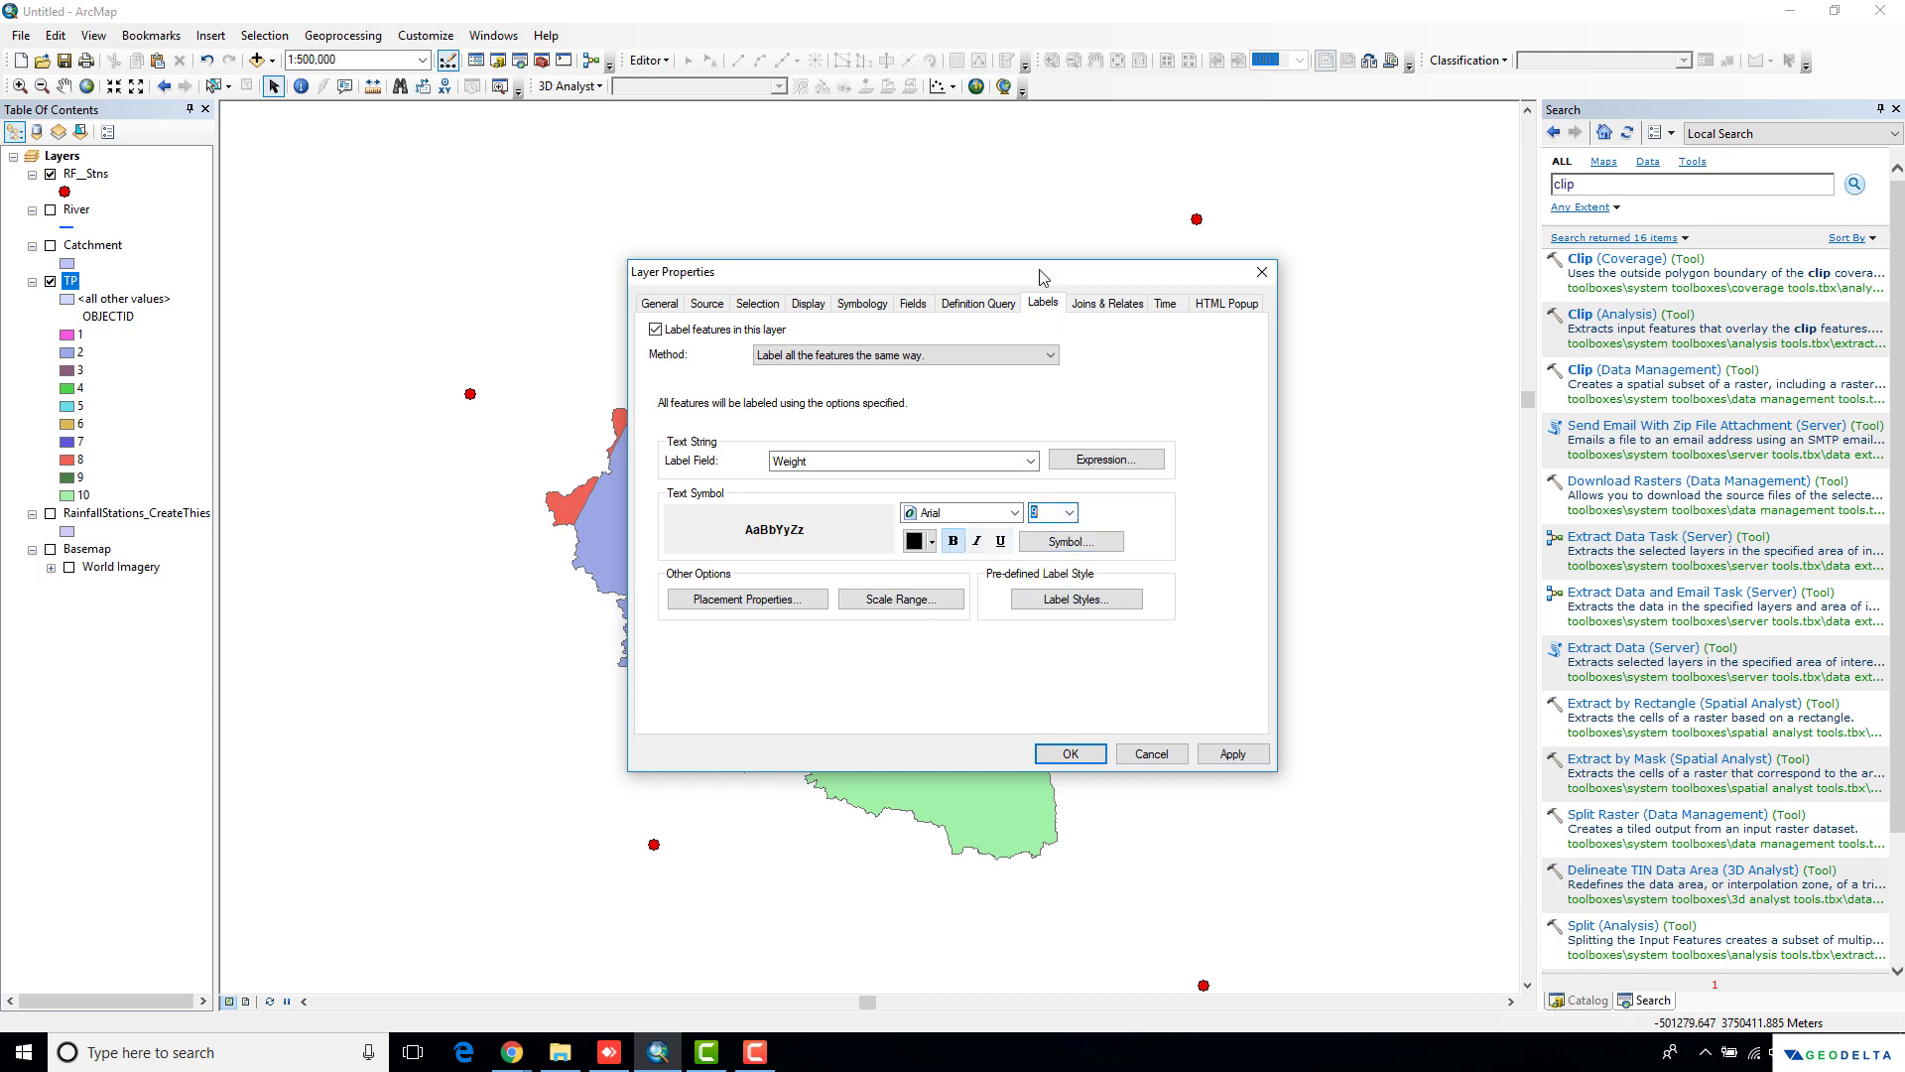
drag(1047, 273, 1244, 260)
click(1428, 739)
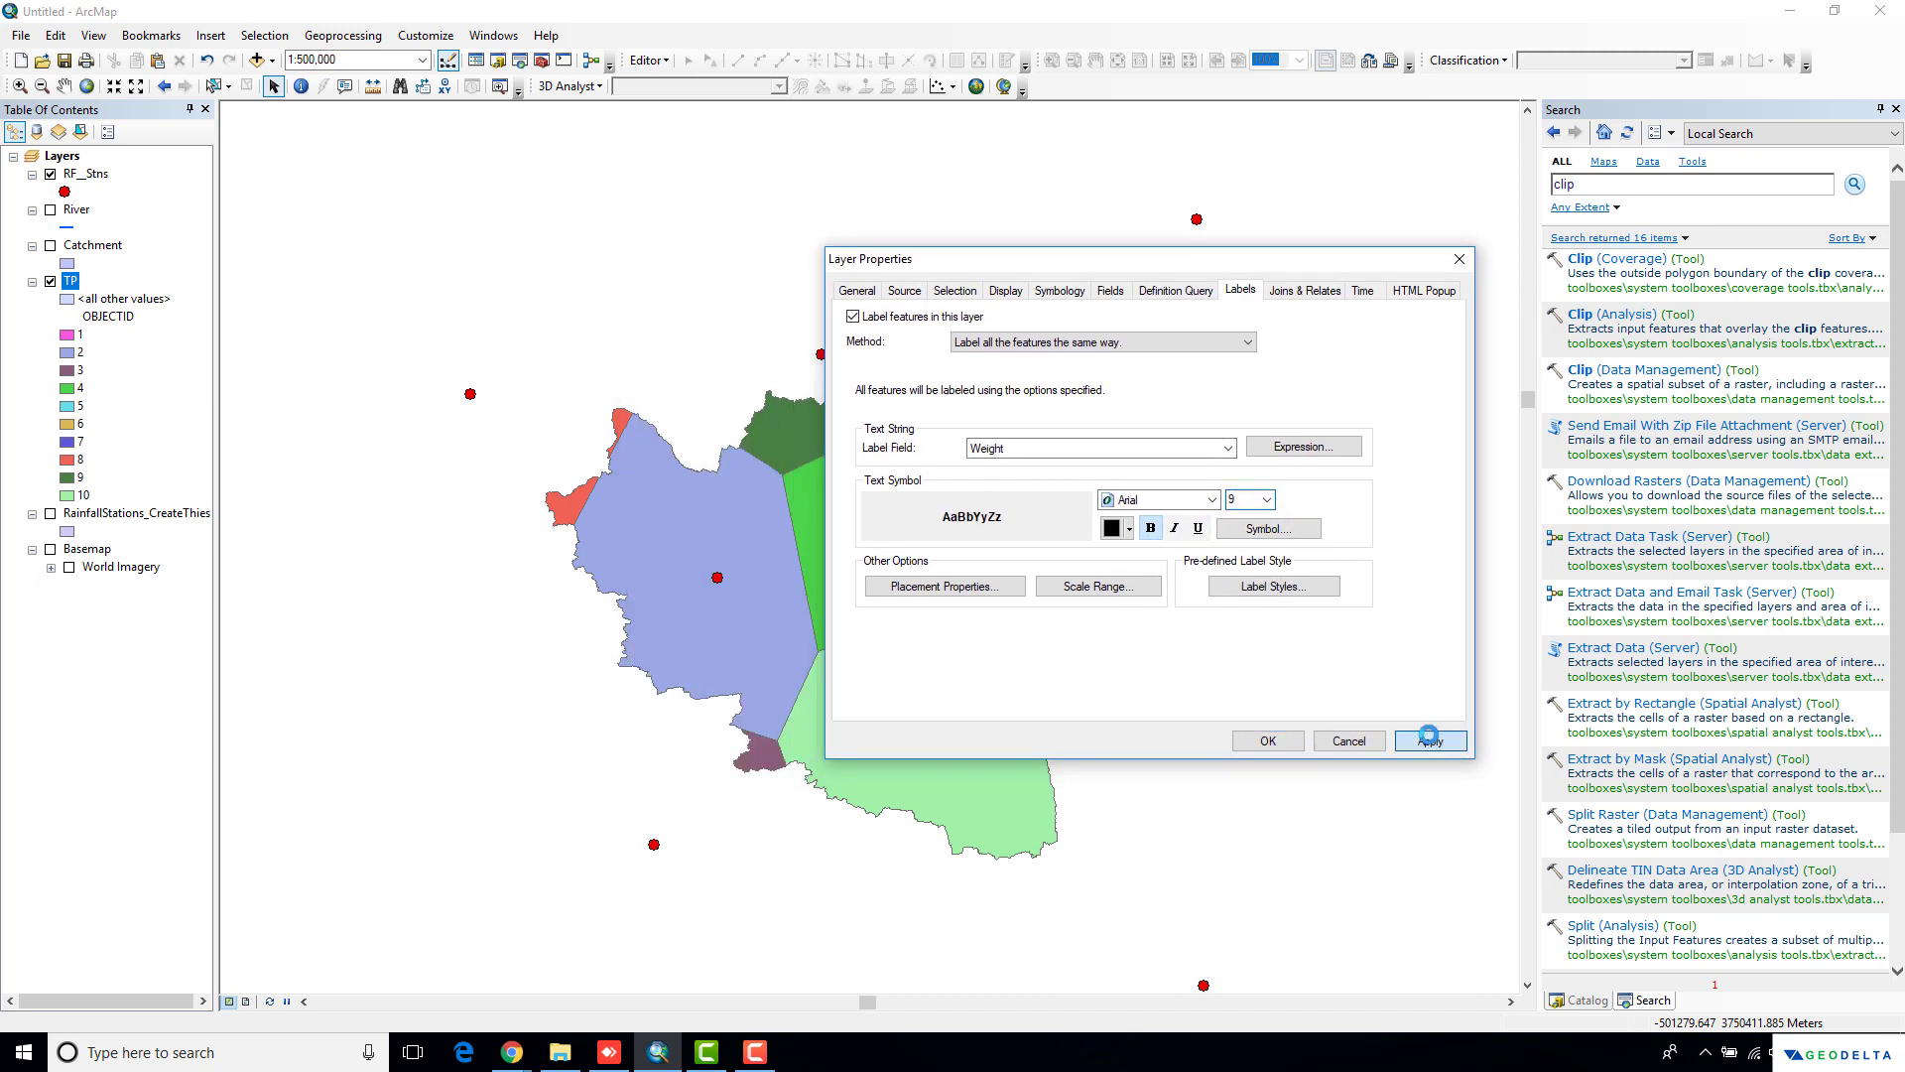
click(1268, 741)
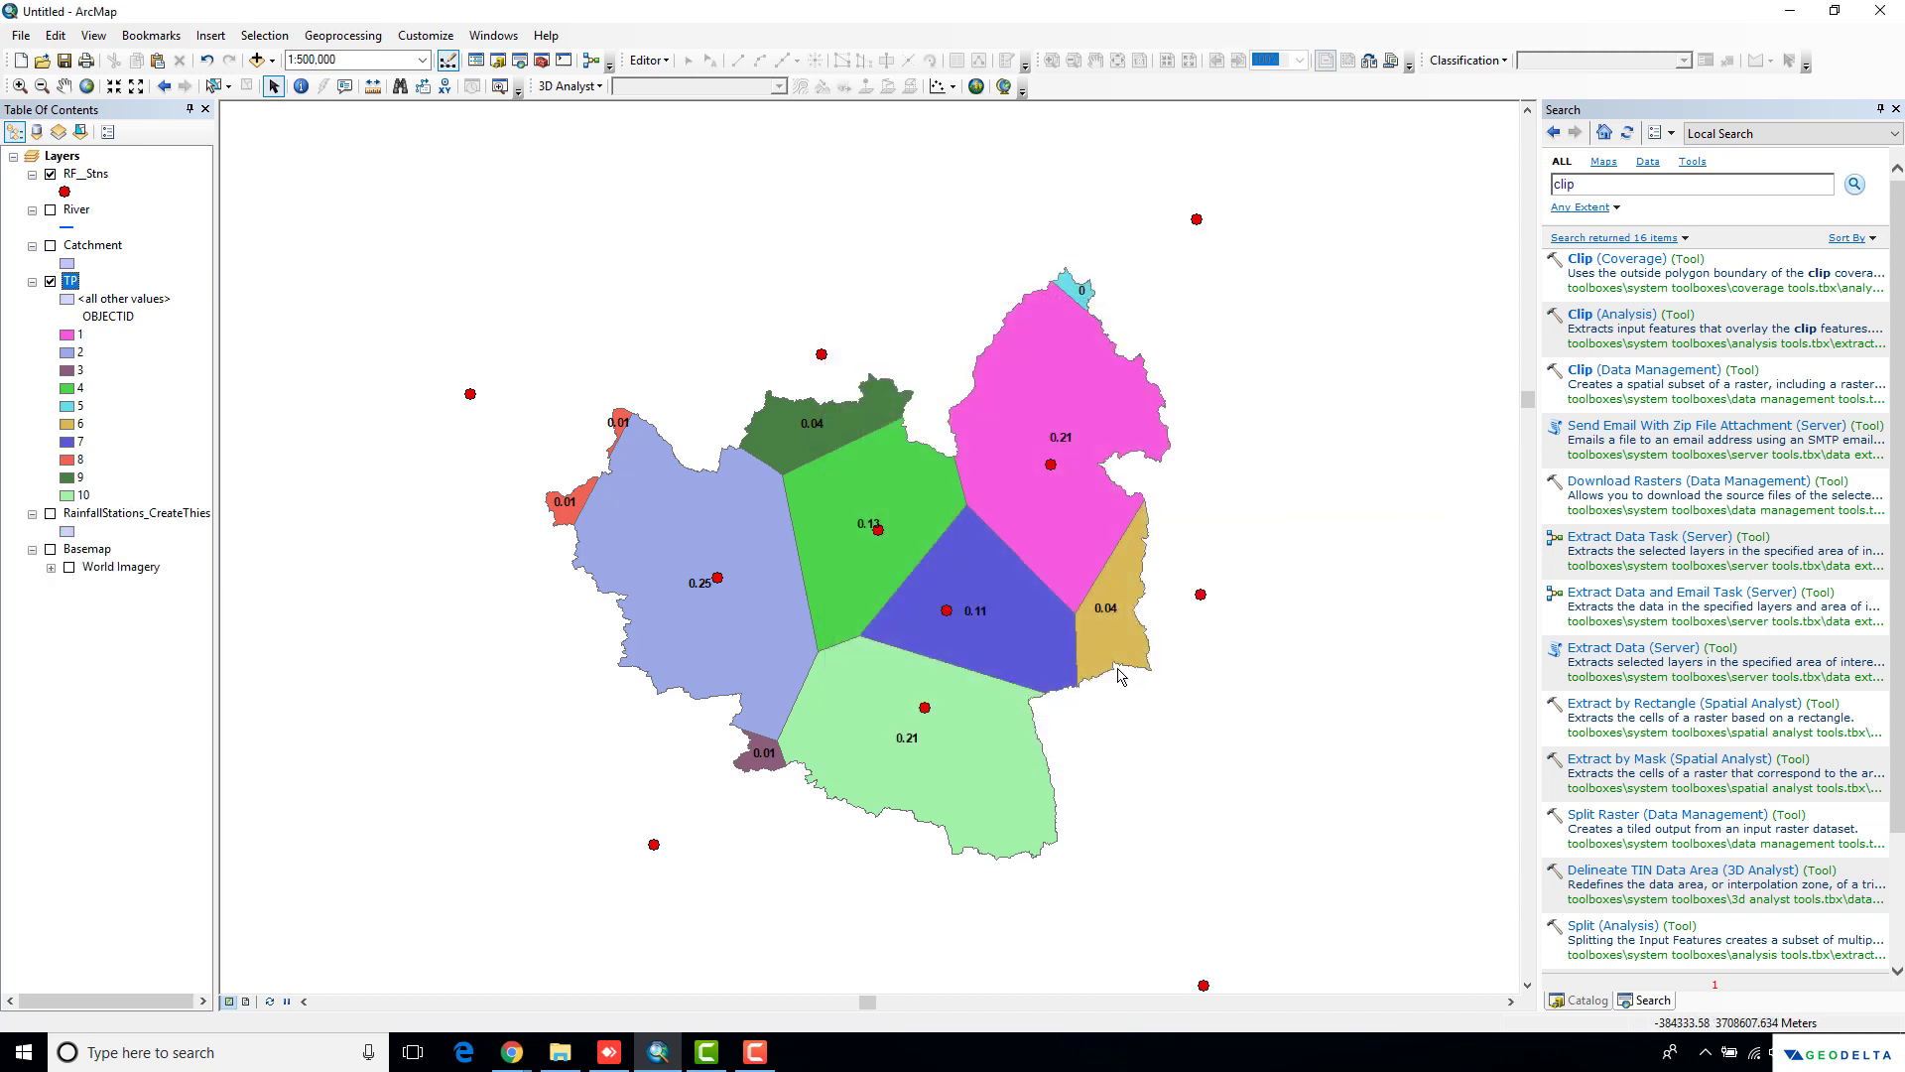
scroll(1118, 675, up, 2)
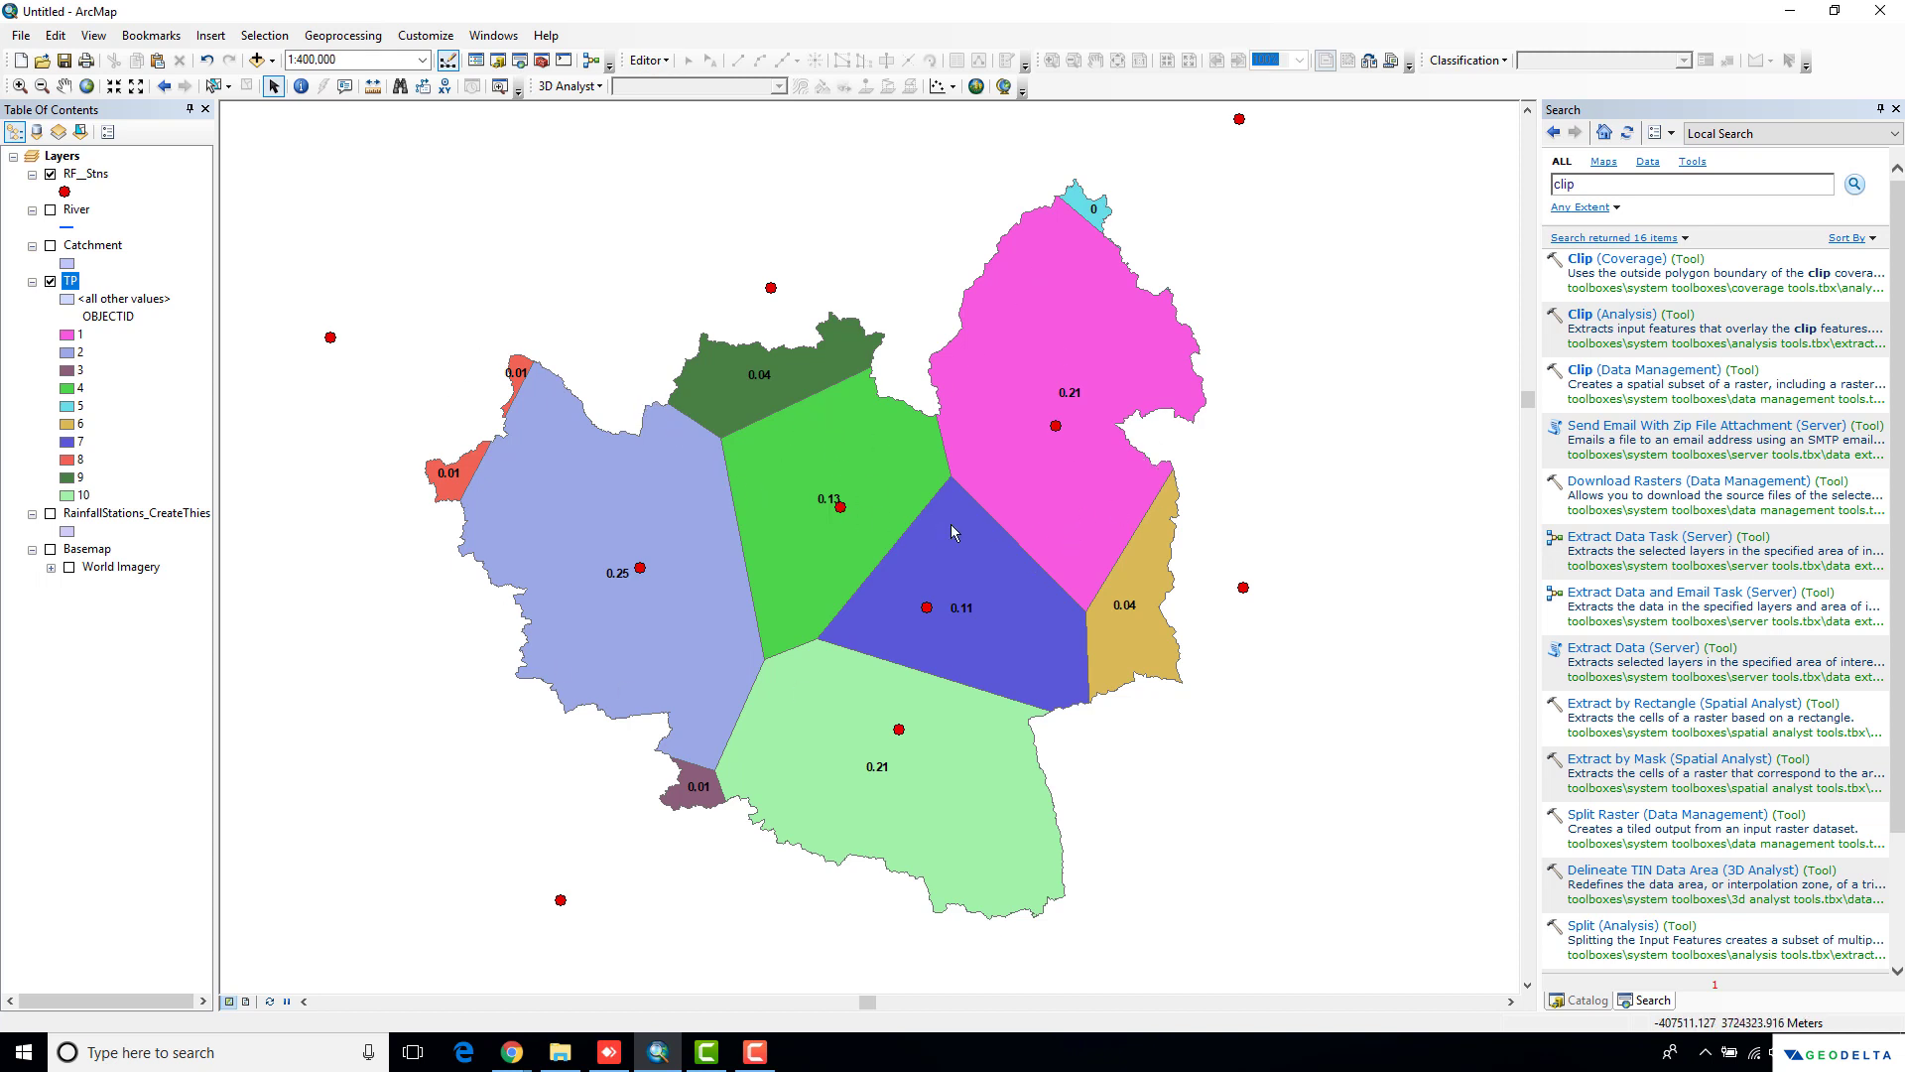
scroll(936, 496, up, 1)
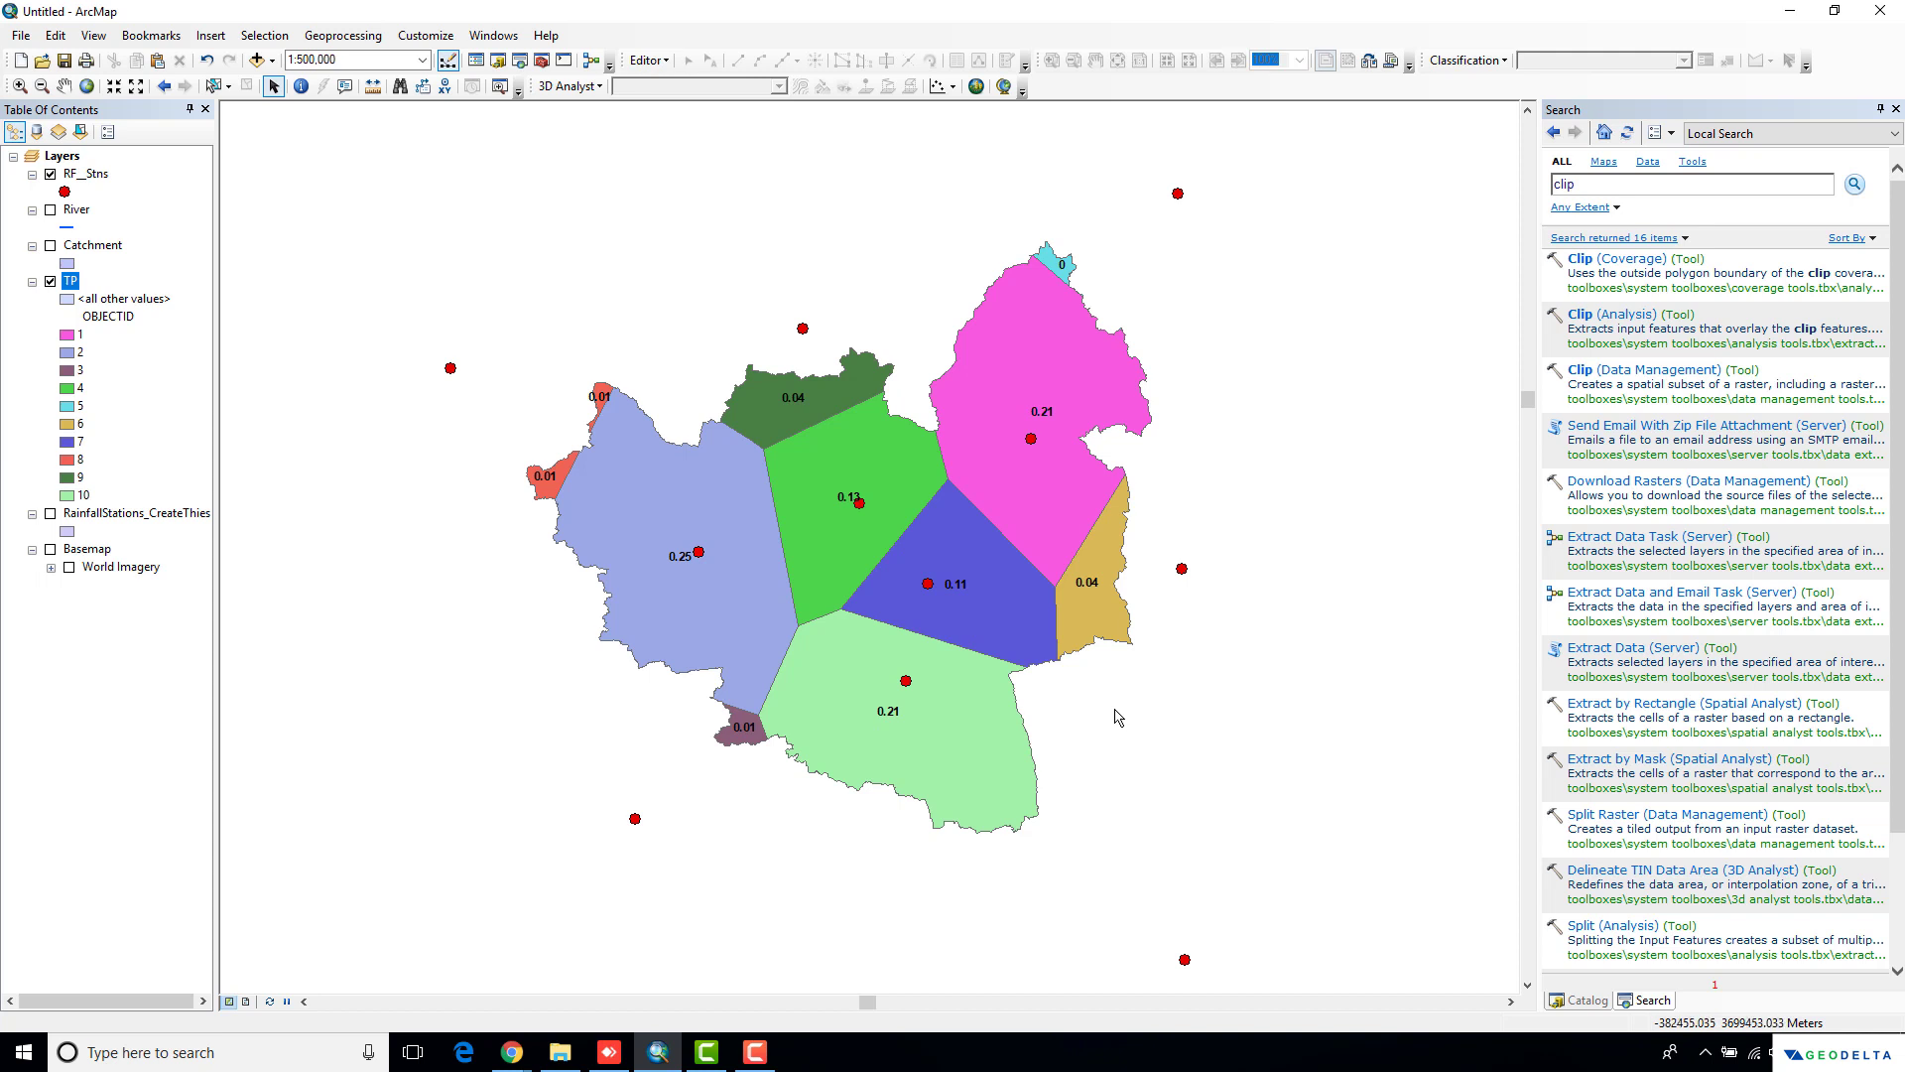
scroll(1104, 700, up, 1)
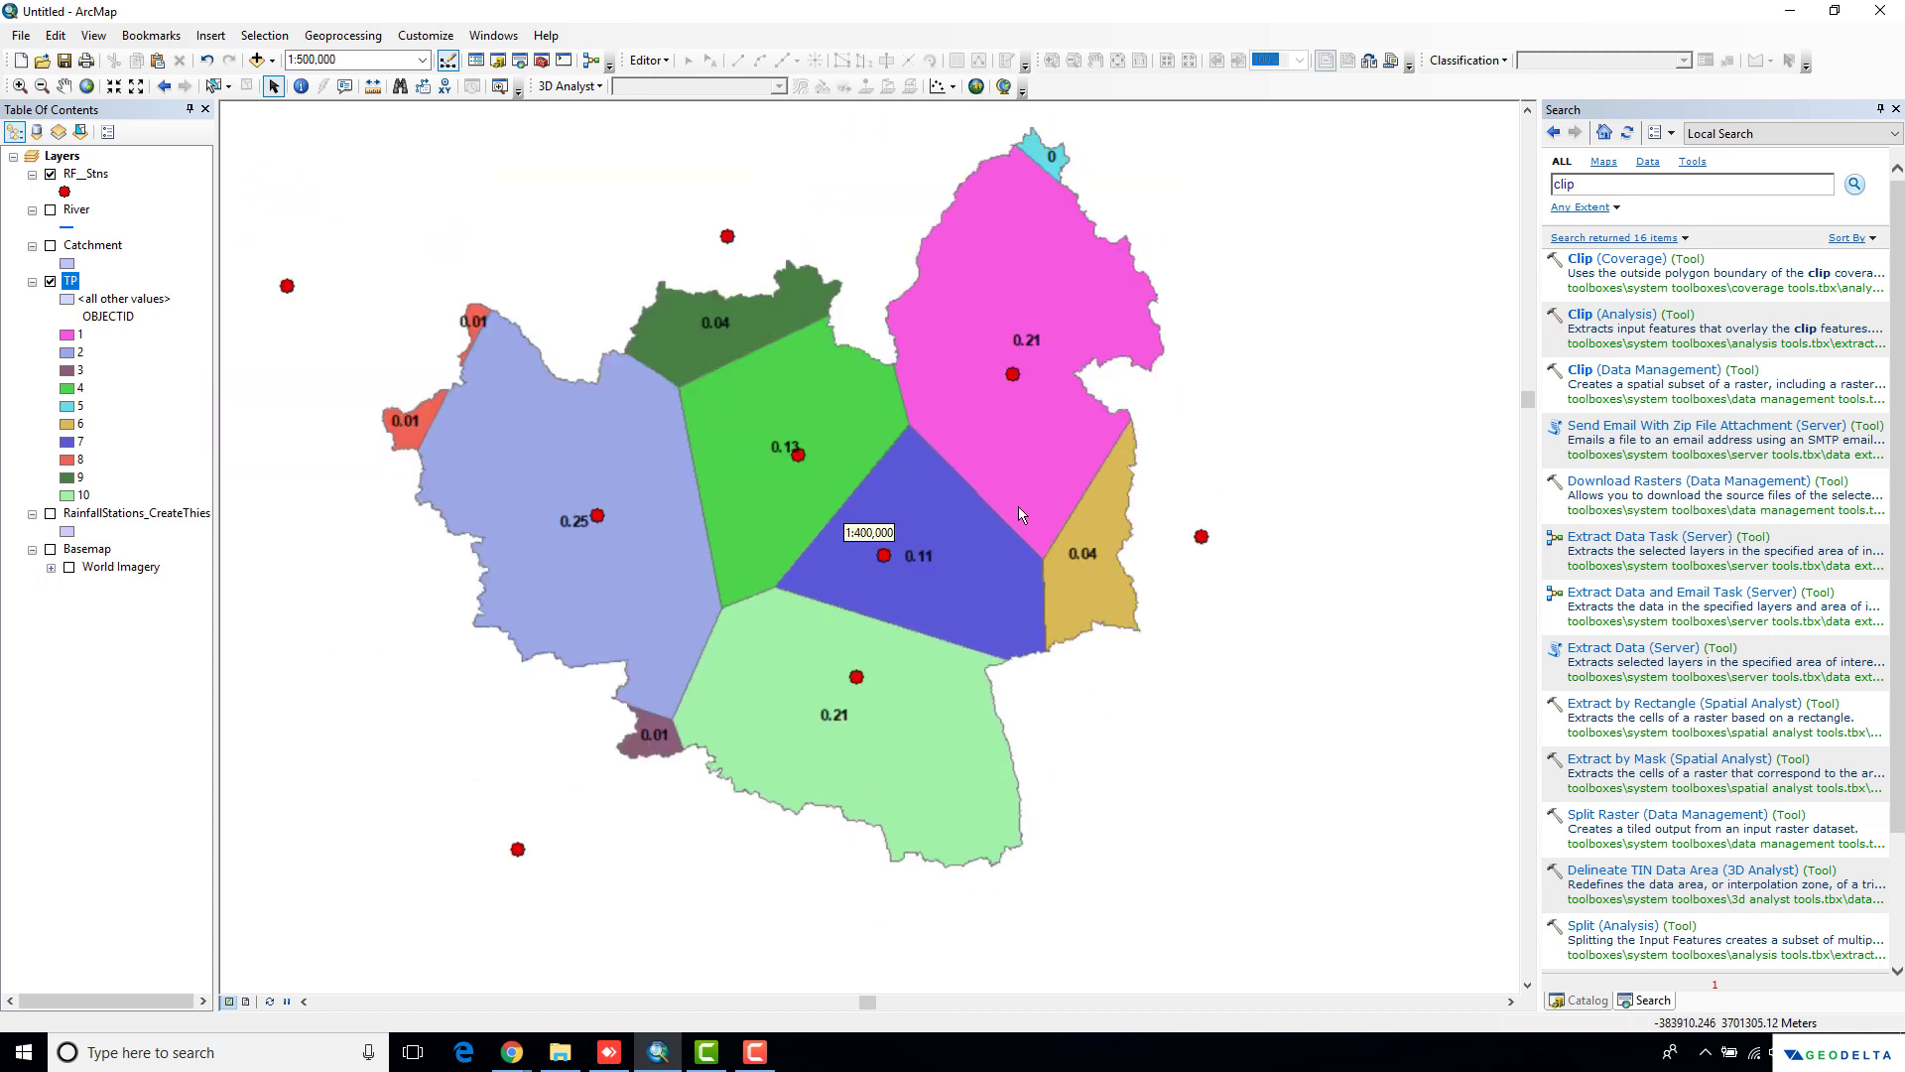